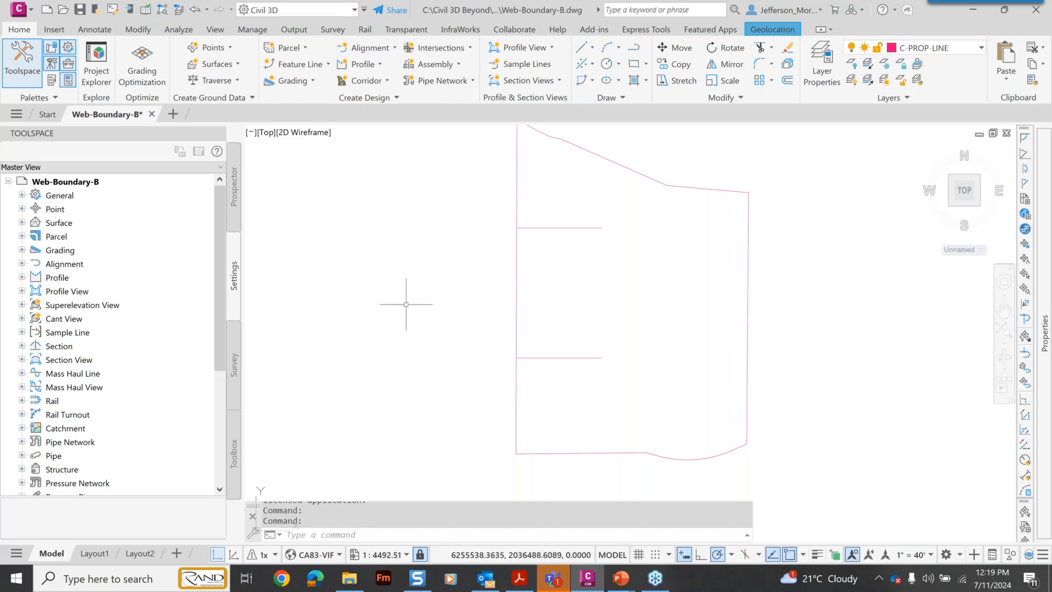
mouse_move(399, 306)
middle_mouse_down()
mouse_move(418, 352)
mouse_move(398, 337)
middle_mouse_up()
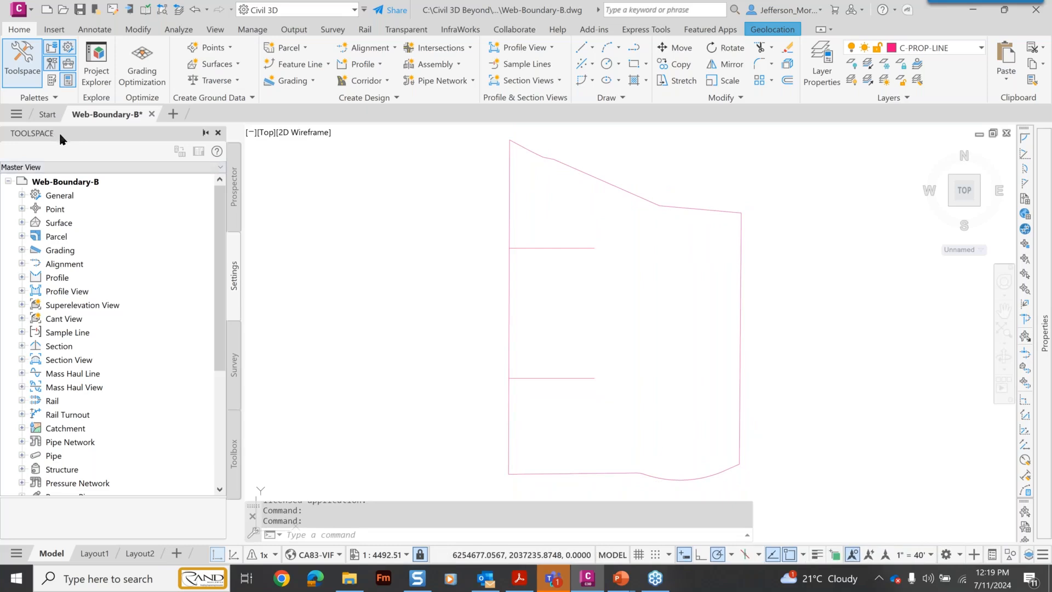
left_click(234, 201)
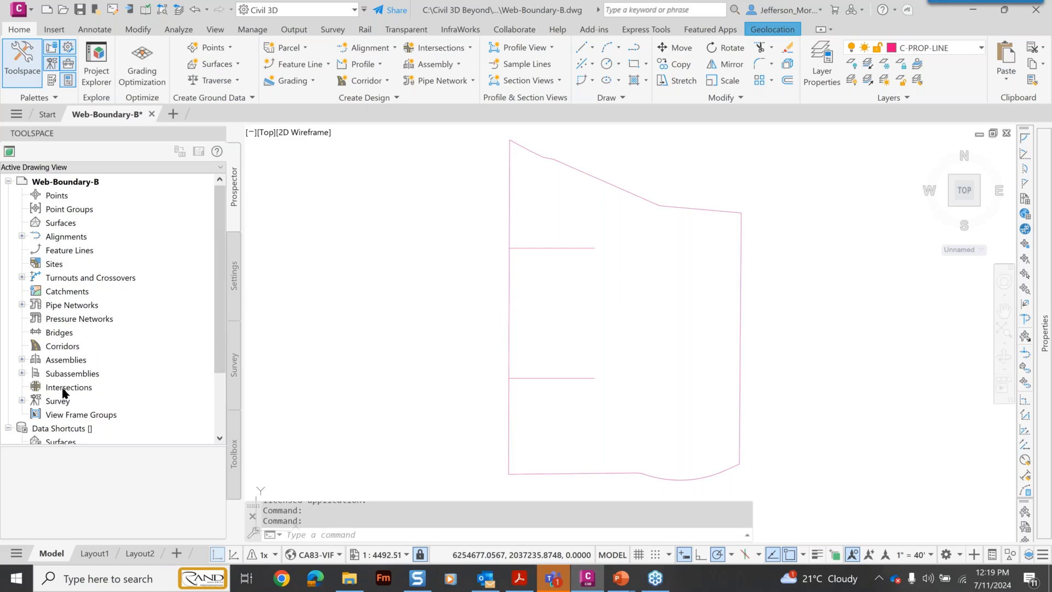
left_click(235, 278)
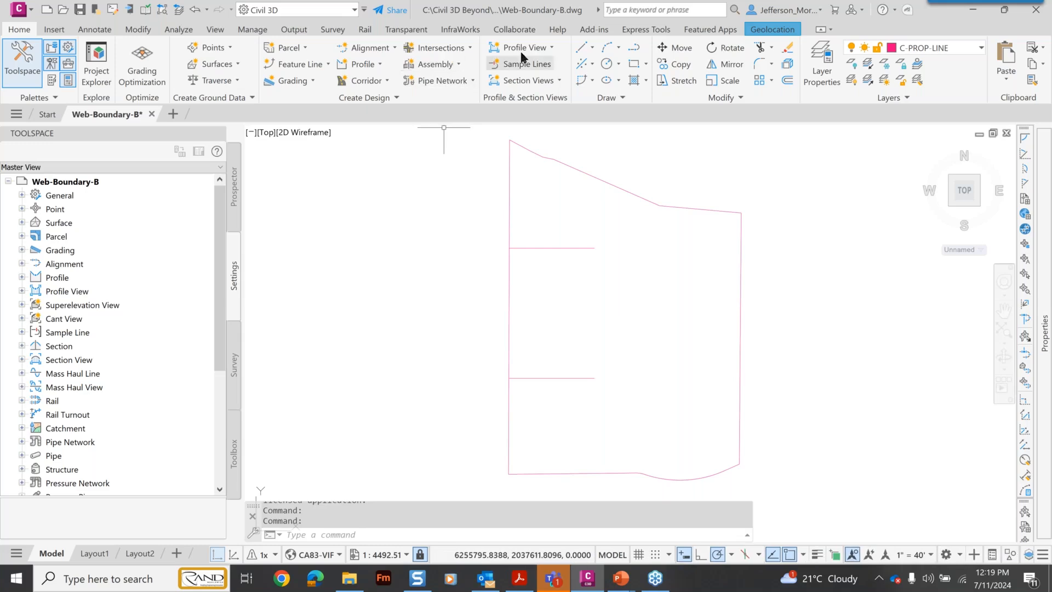
- Examine the parcel line label styles supplied by the attached ASC-Base-Styles reference template, leaving the attachment as it is
left_click(253, 30)
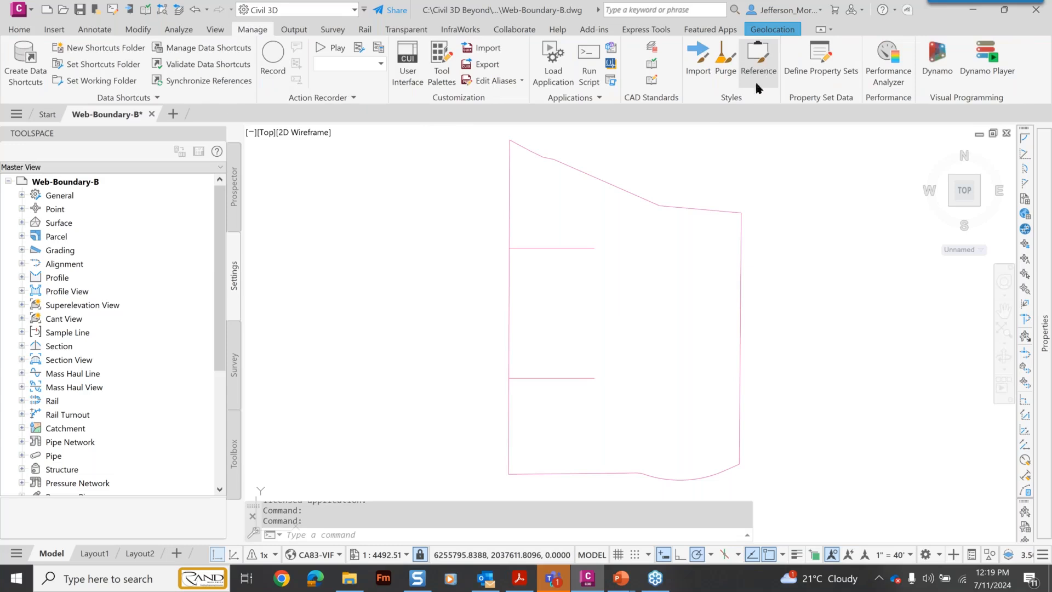
left_click(766, 57)
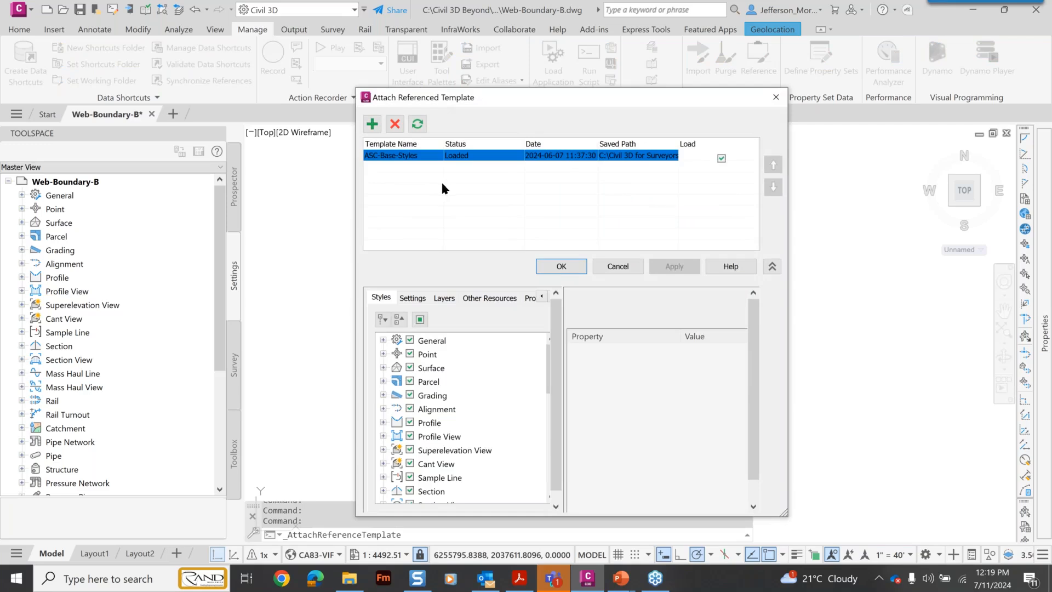
left_click(438, 180)
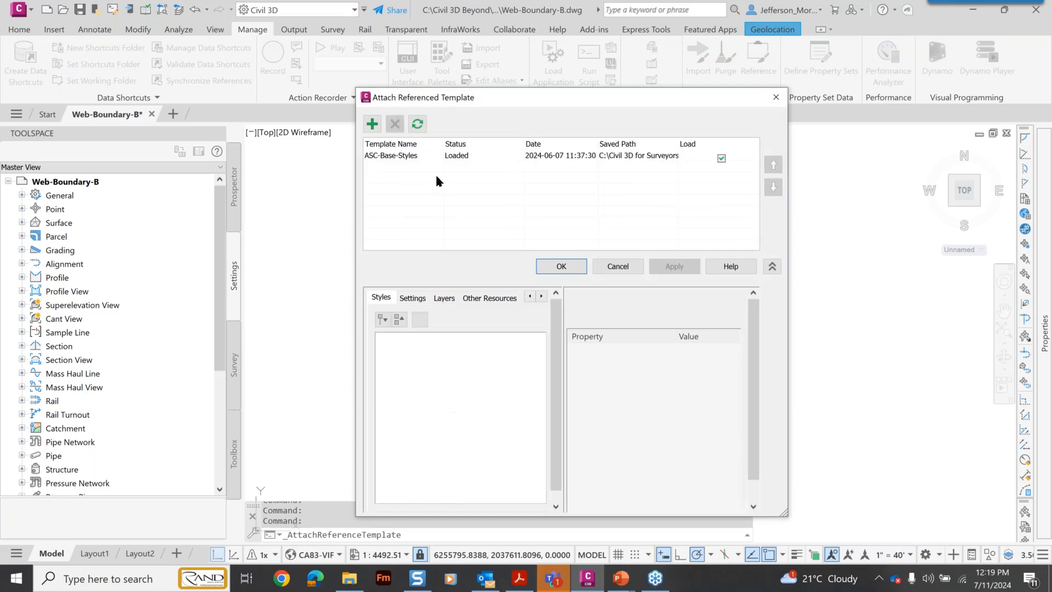
left_click(392, 158)
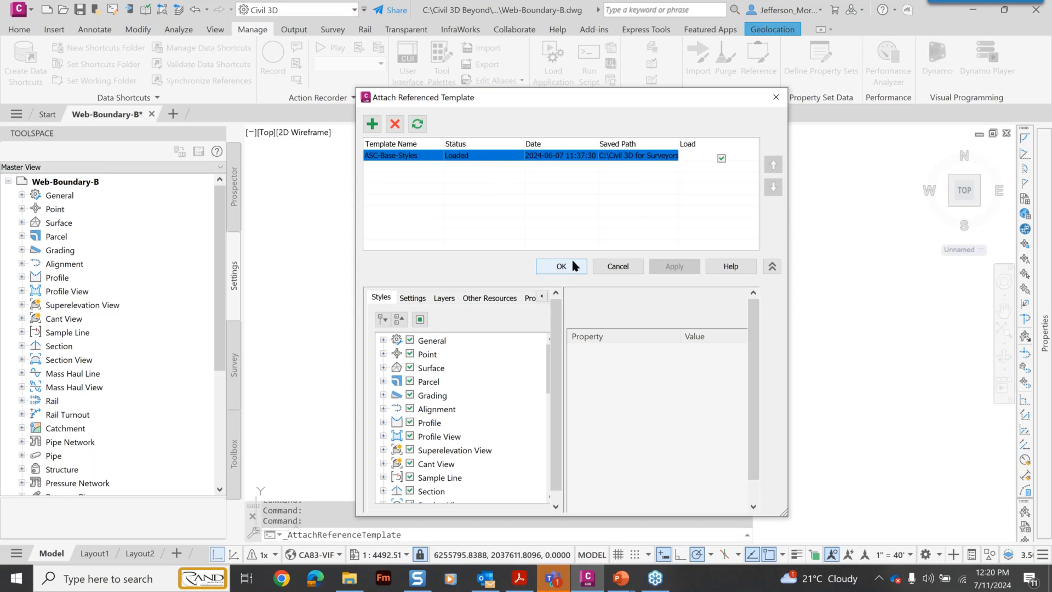
left_click(383, 382)
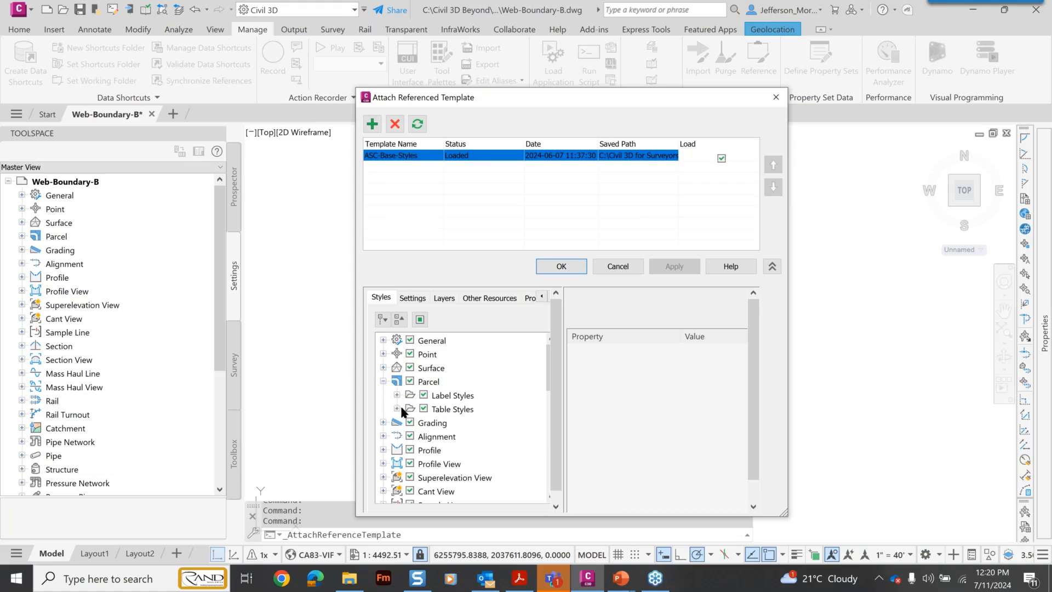
left_click(396, 395)
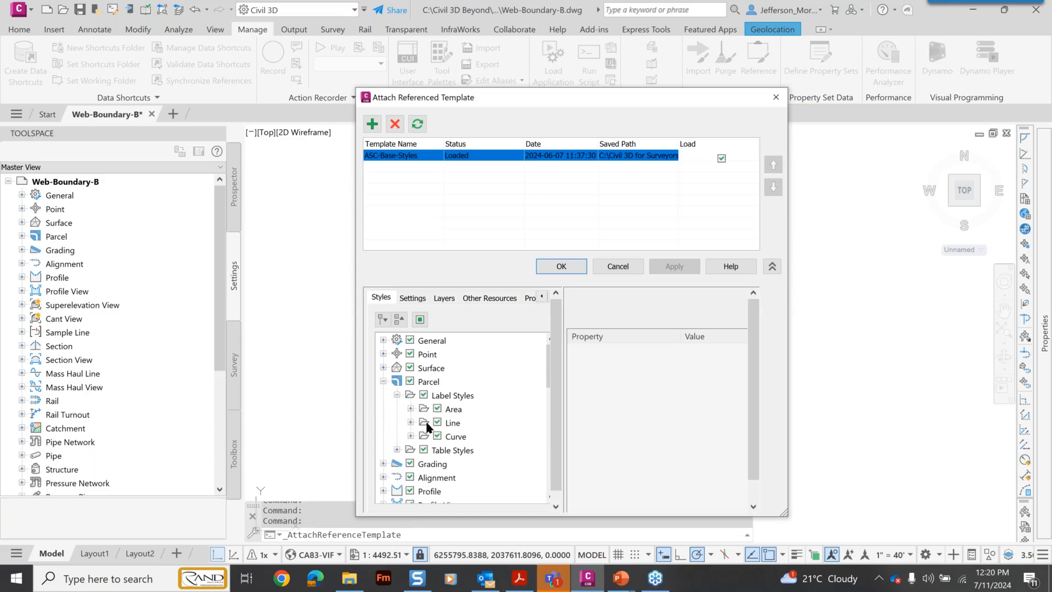
left_click(410, 422)
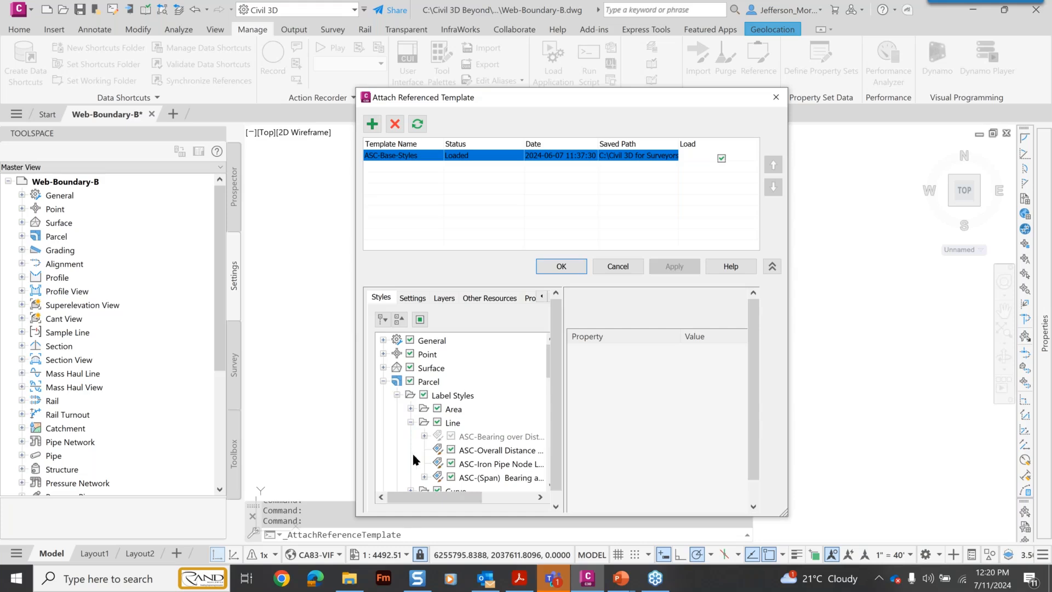
scroll(412, 451, "down", 1)
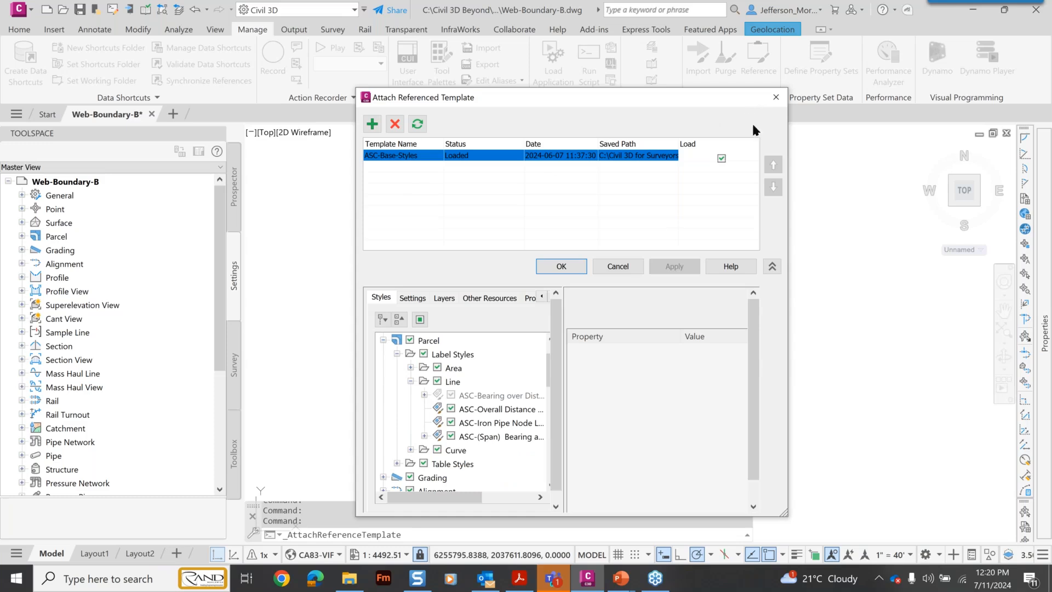
left_click(624, 267)
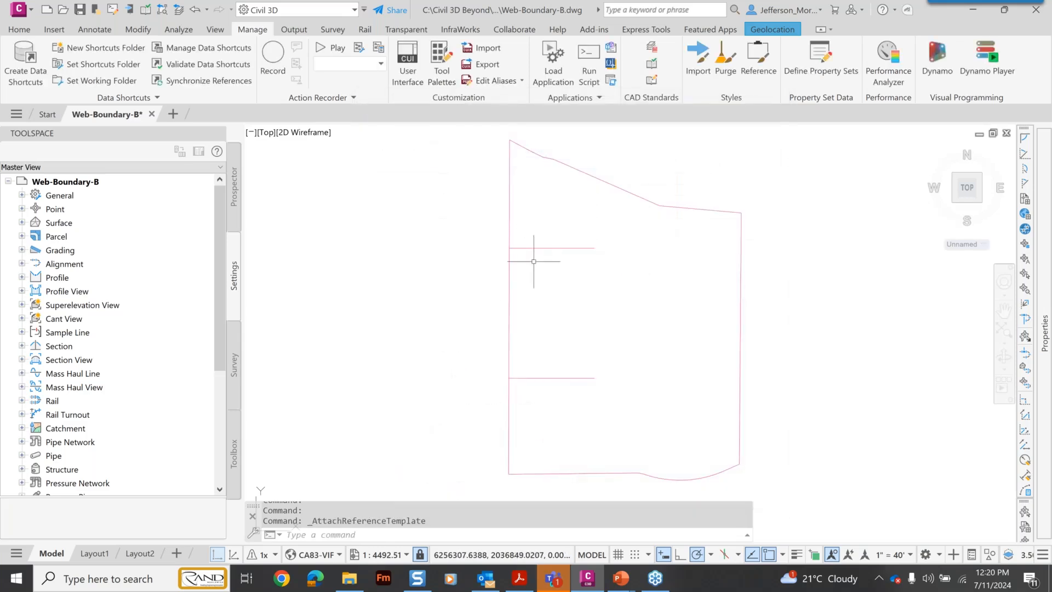
- Examine the general multipurpose styles and the general line and curve label styles in the drawing's settings
left_click(22, 195)
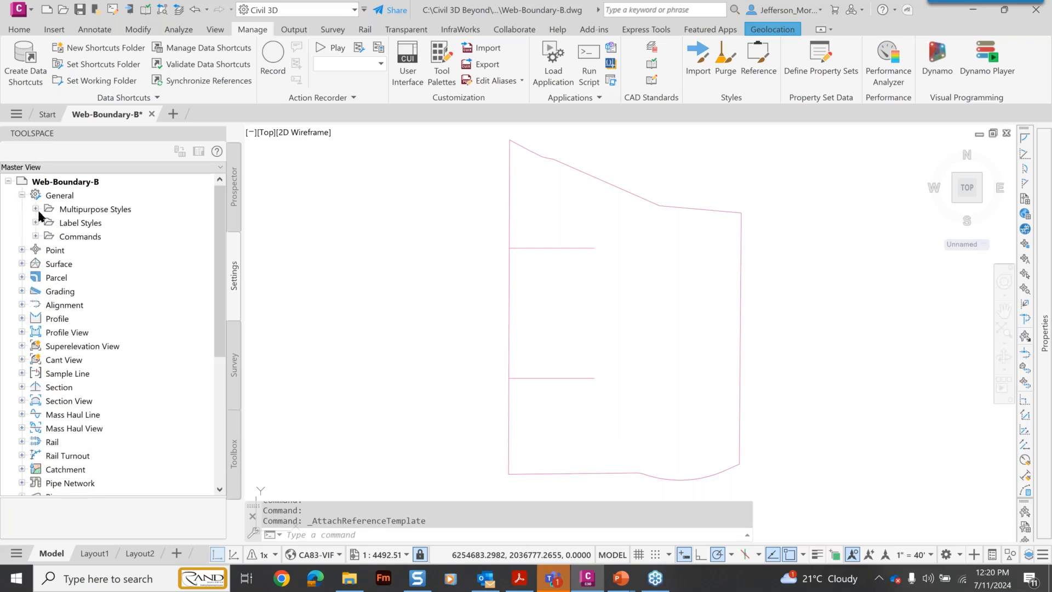
left_click(36, 209)
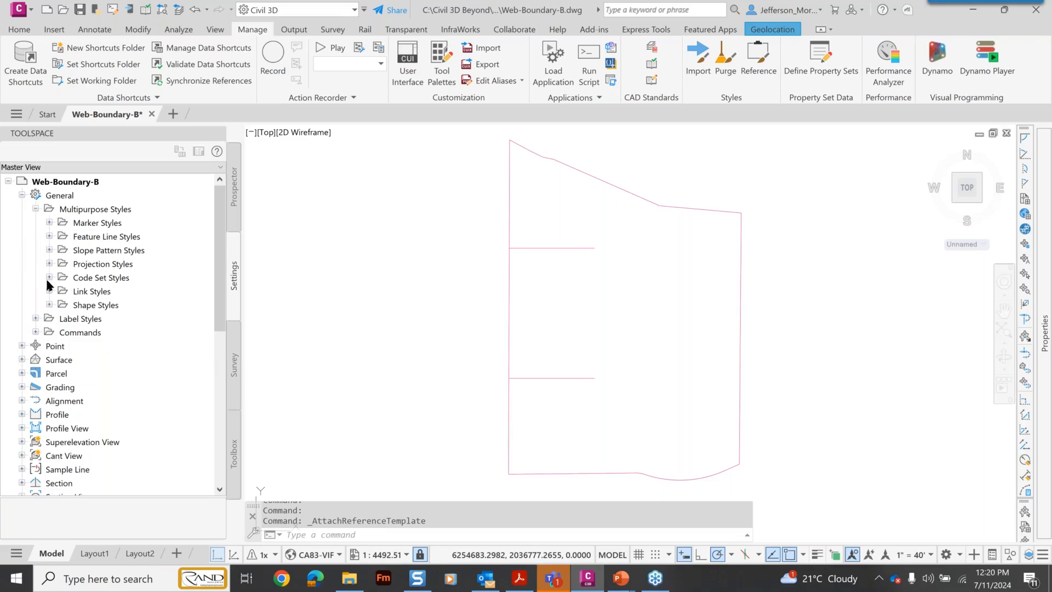
left_click(35, 208)
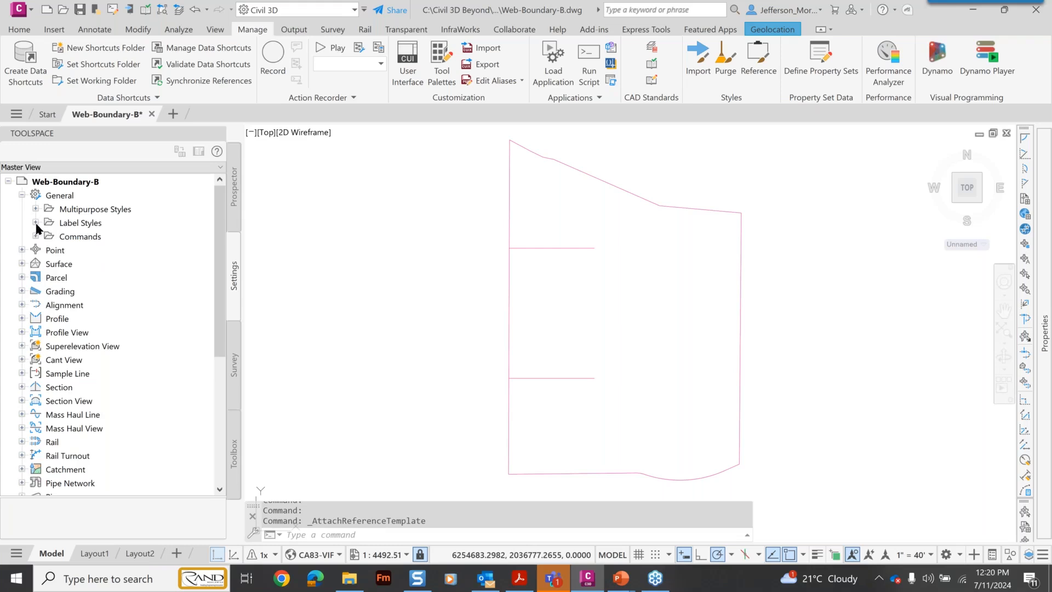
left_click(35, 223)
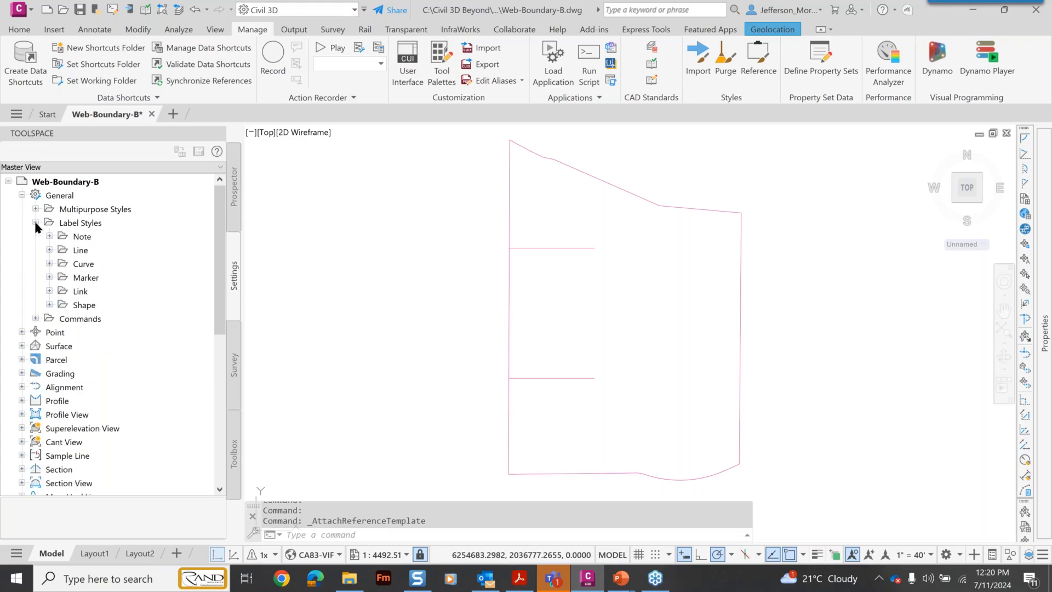
left_click(50, 250)
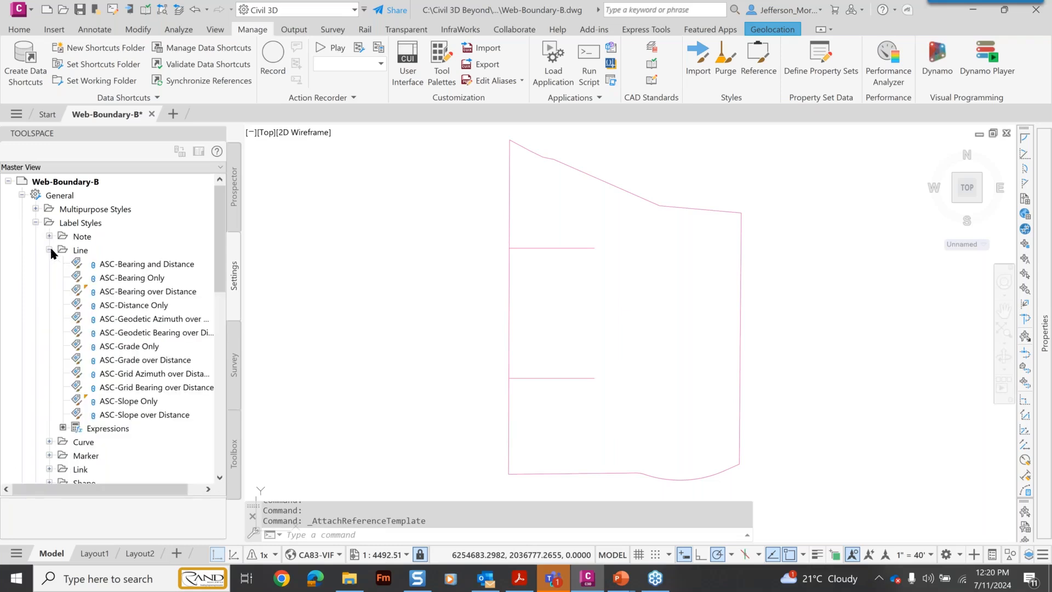
left_click(50, 441)
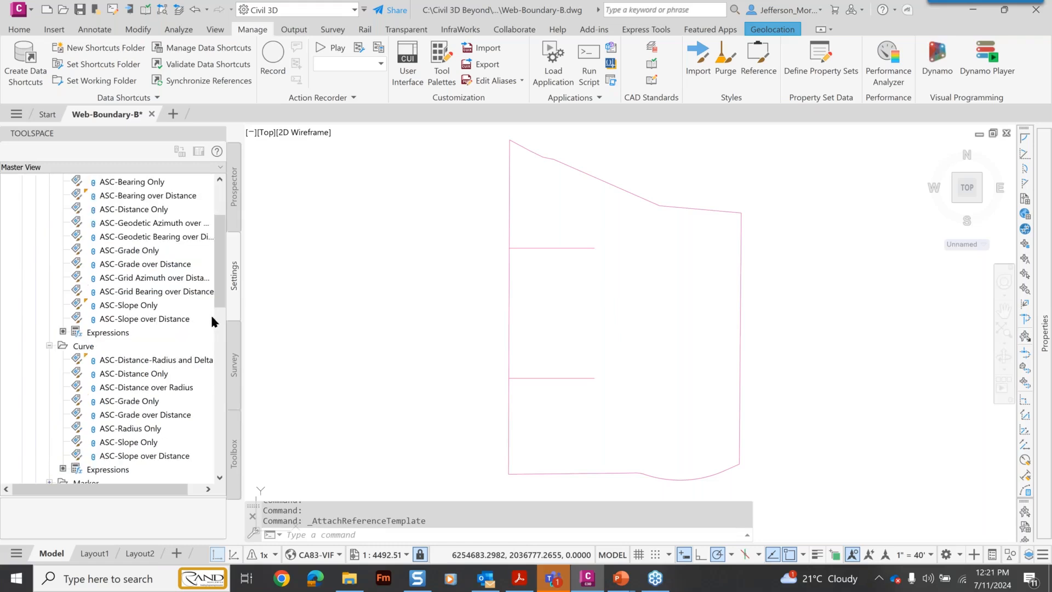
left_click_drag(222, 304, 223, 285)
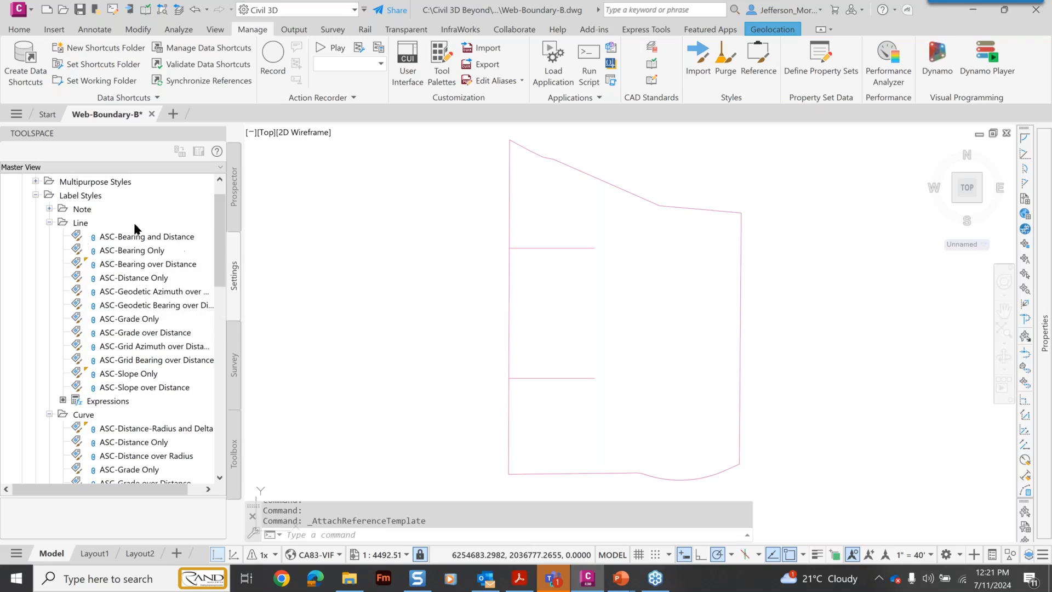
- Try to edit the referenced line label style ASC-Bearing and Distance, and discard the edits
right_click(186, 243)
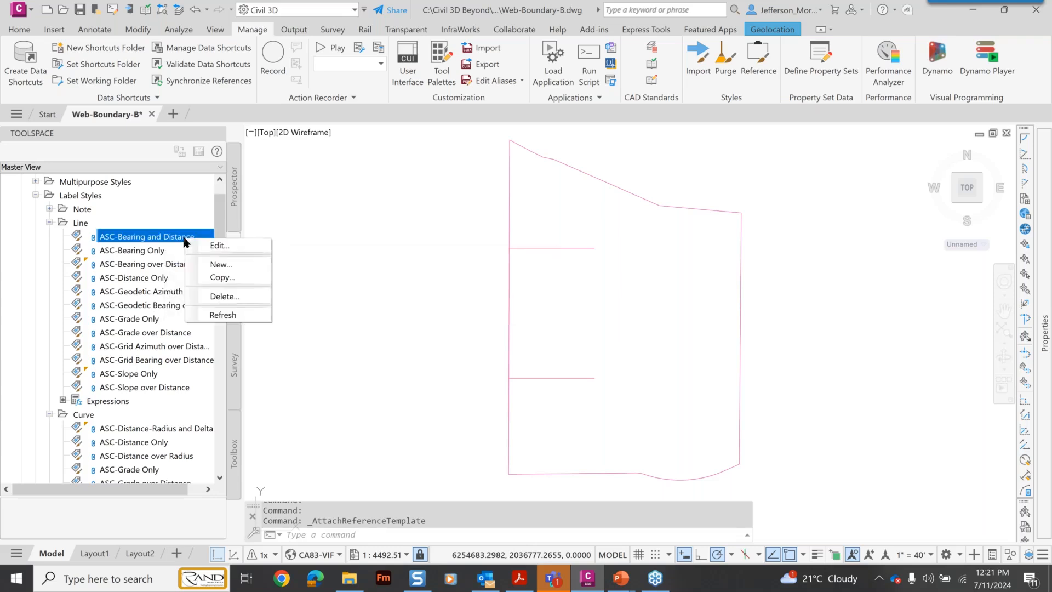
left_click(221, 248)
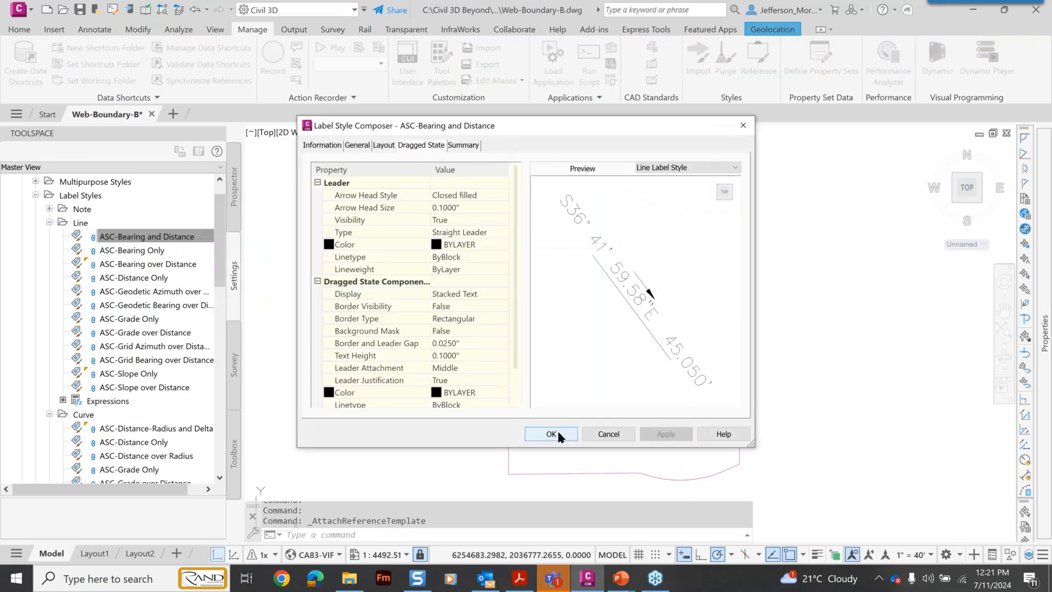
left_click(551, 434)
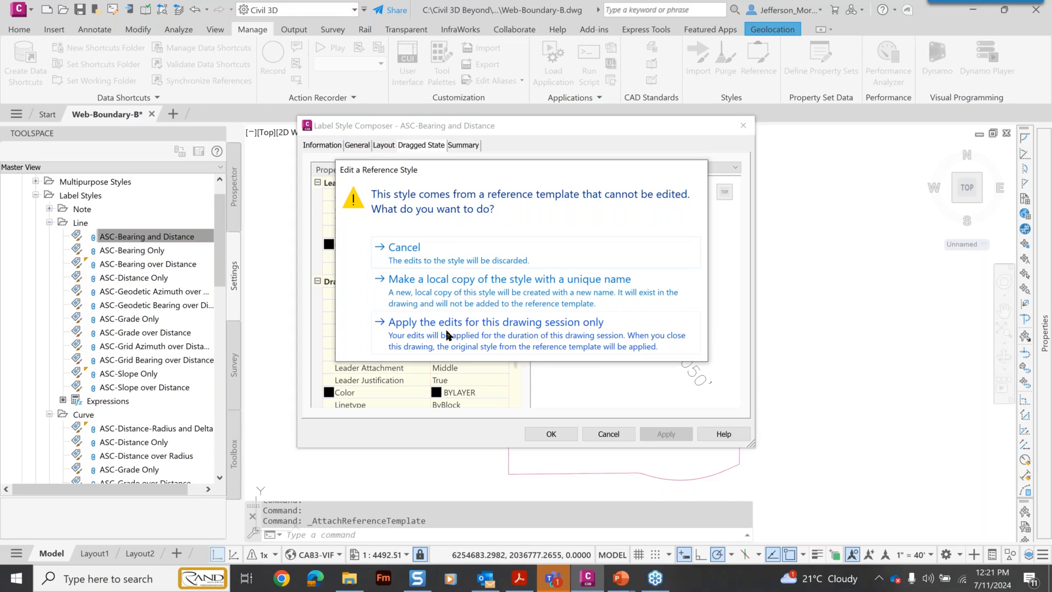
left_click(408, 257)
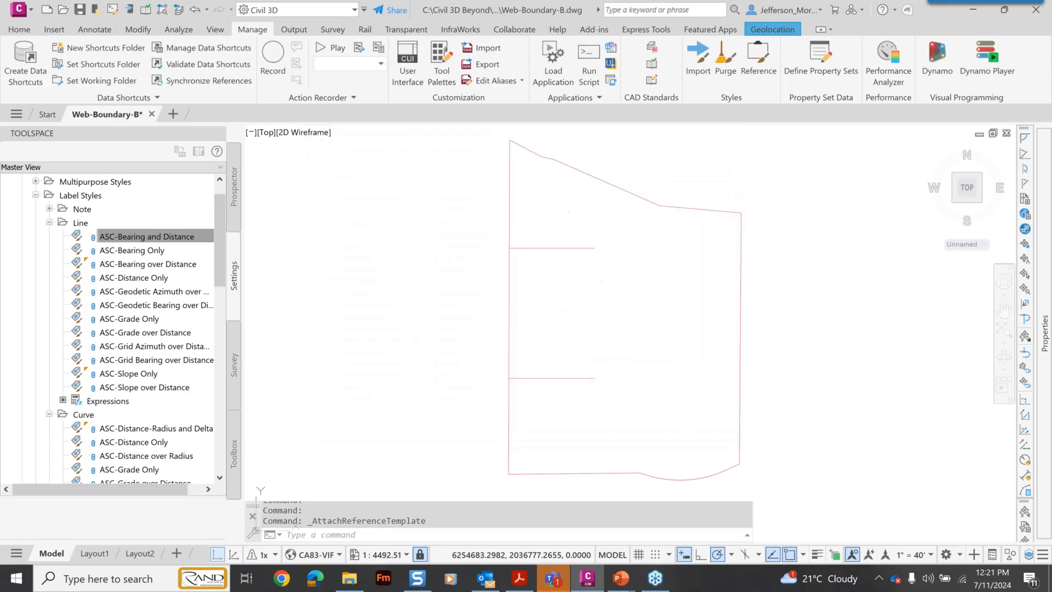
- Create a child style under the ASC-Bearing and Distance line label style with the default name, and show it beneath its parent
right_click(182, 236)
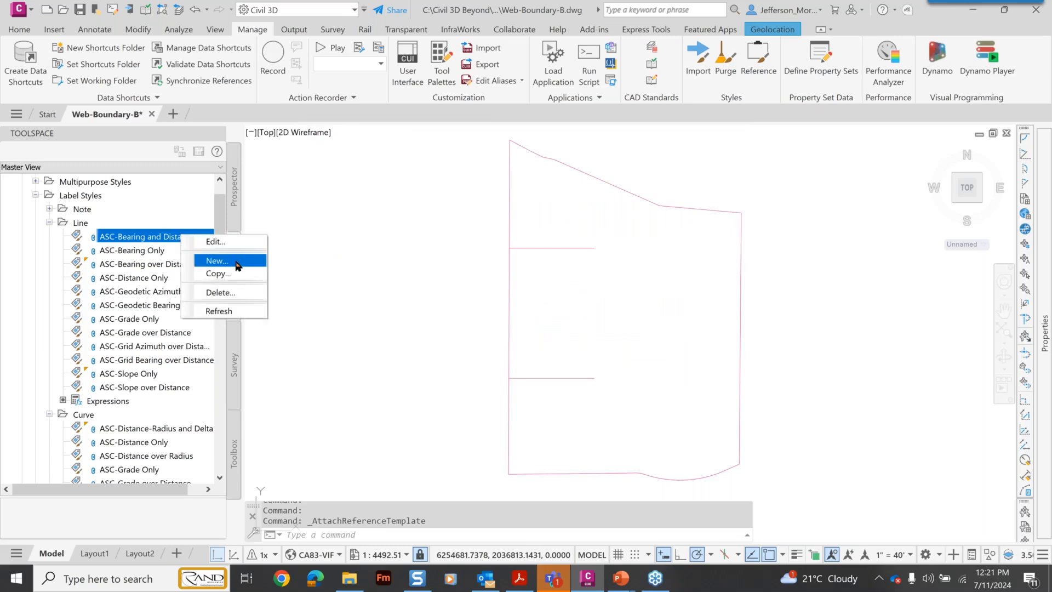
left_click(237, 261)
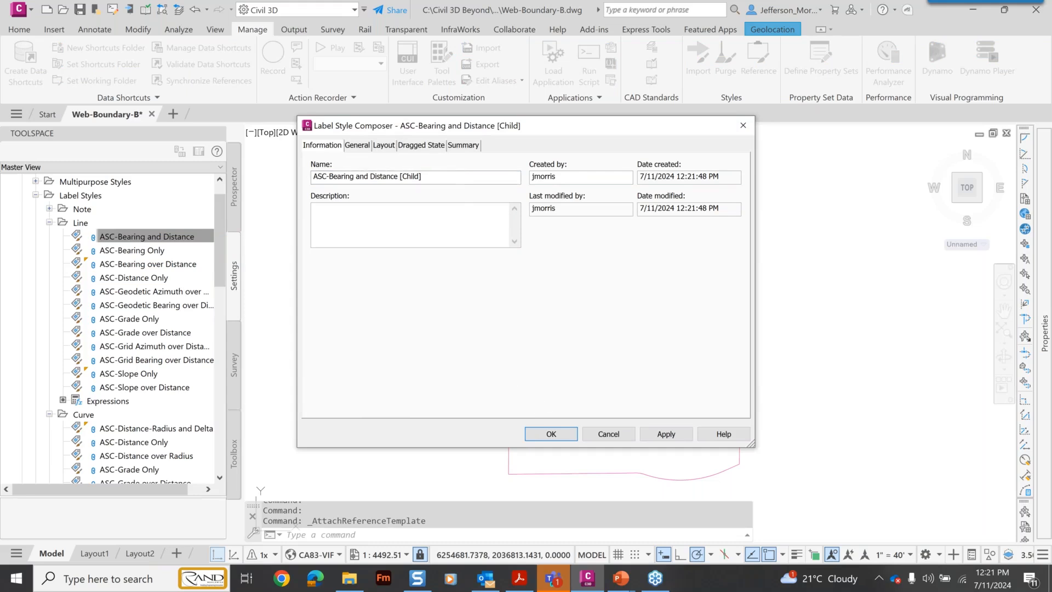
left_click(551, 434)
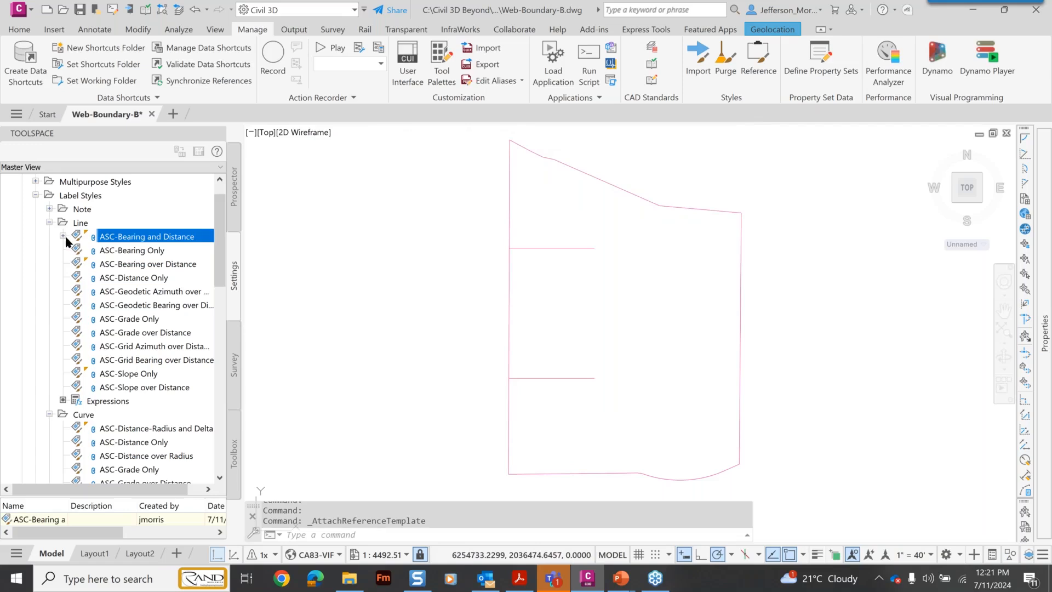
left_click(63, 236)
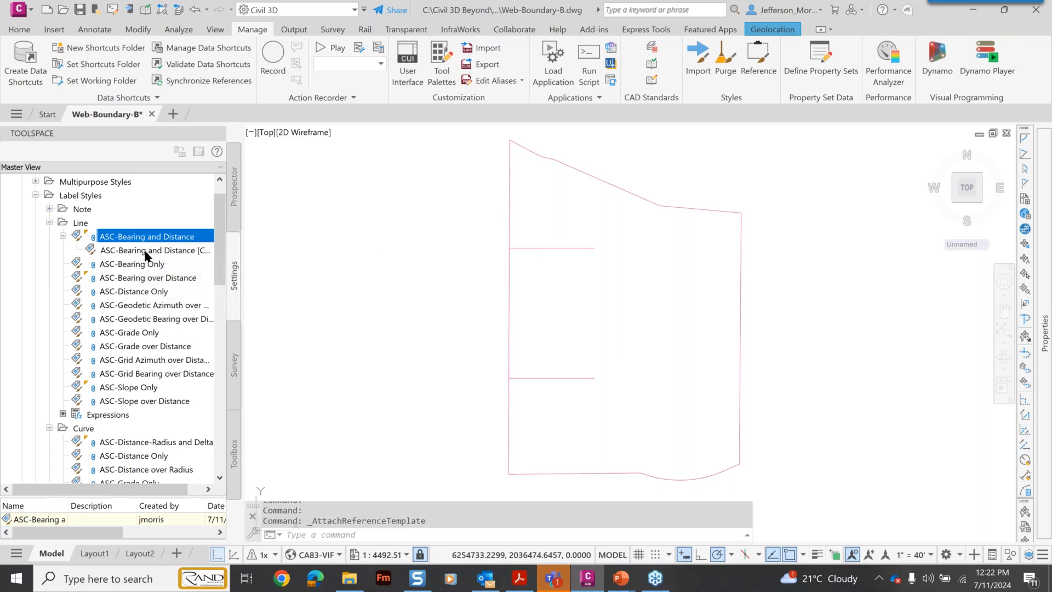
- Delete the child style beneath the ASC-Bearing and Distance line label style
right_click(147, 255)
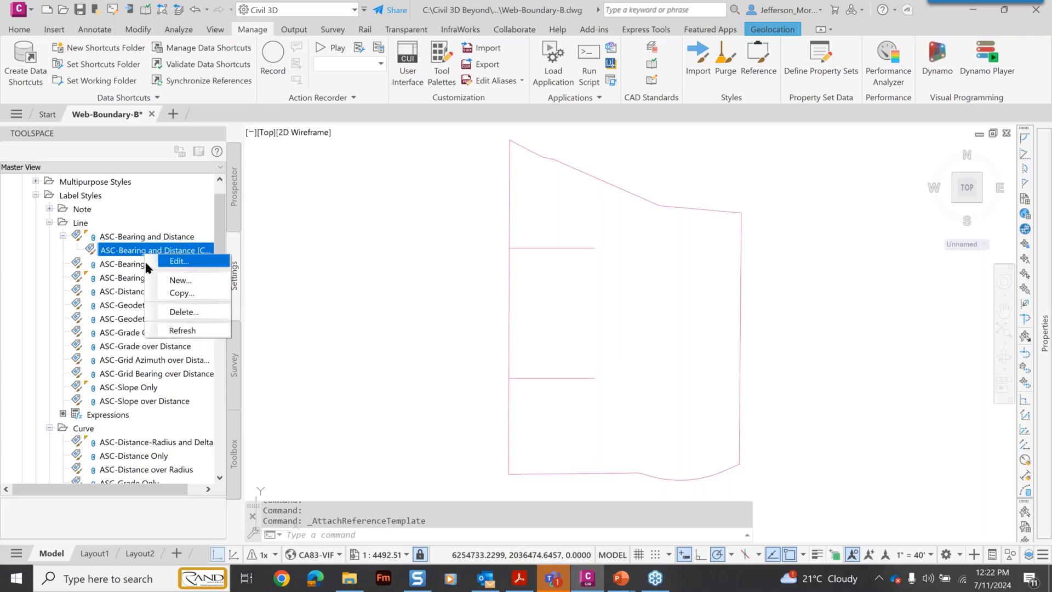
left_click(185, 312)
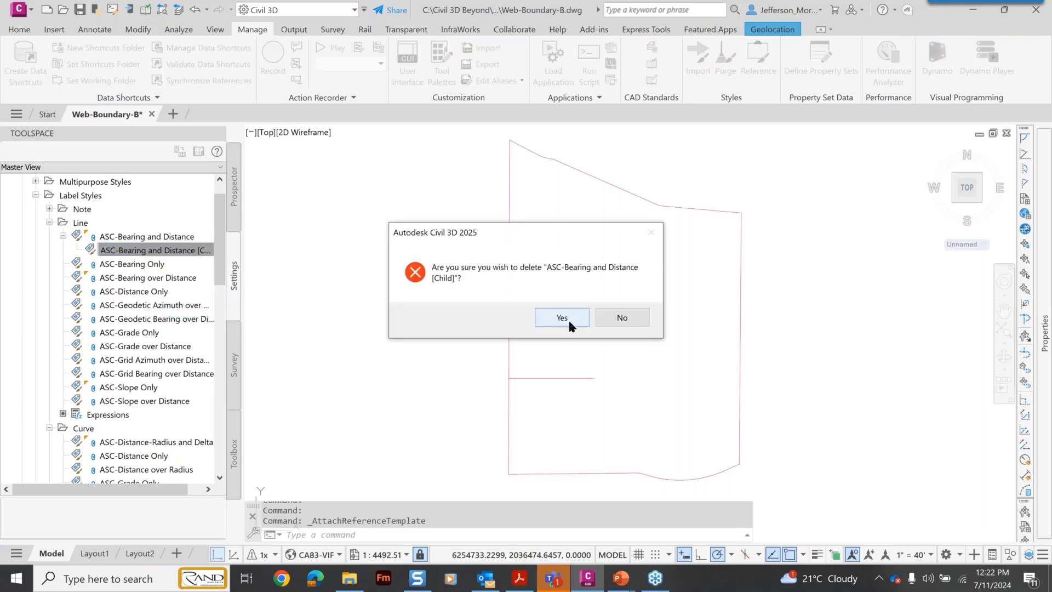
left_click(559, 322)
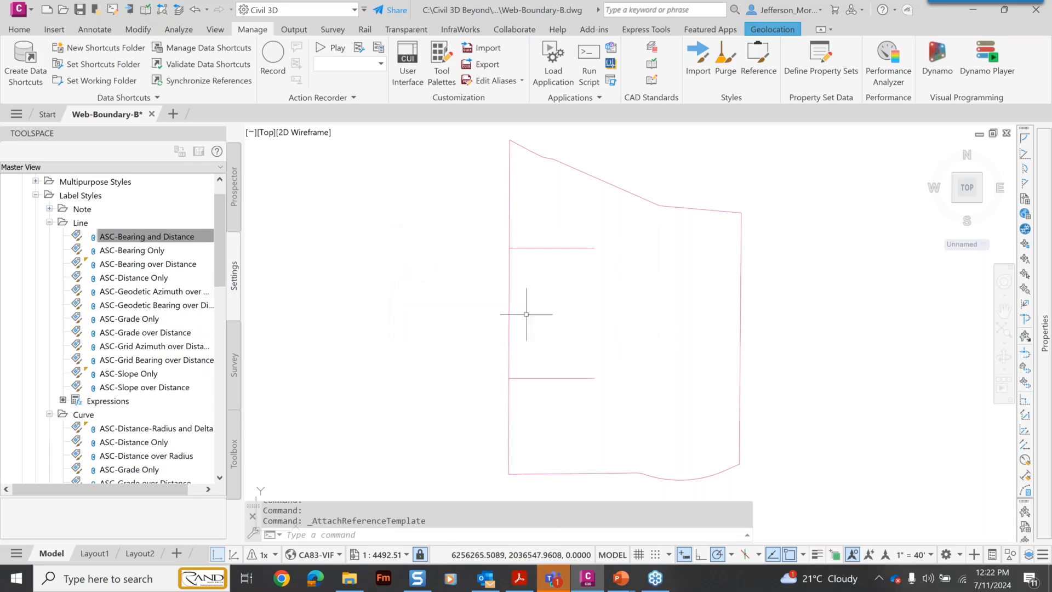
- Copy the ASC-Bearing and Distance line label style and name the copy ASC-Bearing and Distance [Spline]
right_click(180, 241)
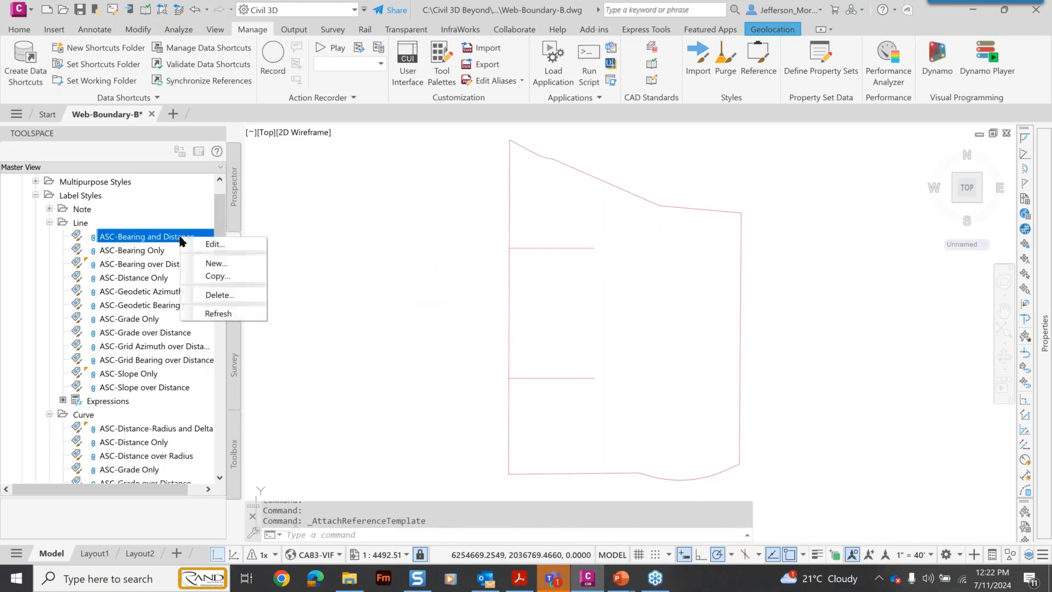
left_click(235, 276)
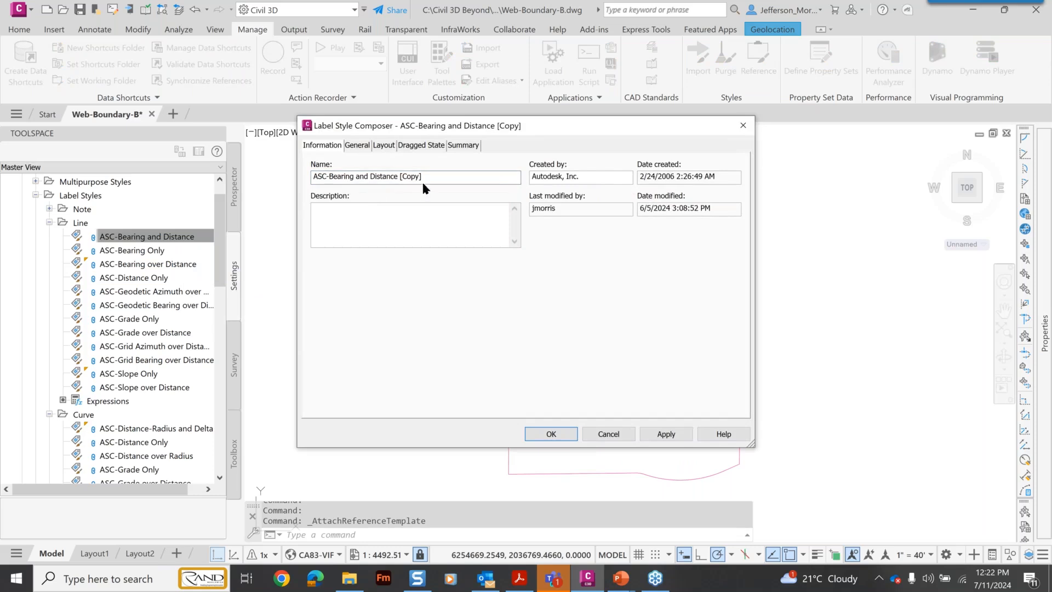
left_click_drag(421, 176, 401, 175)
type("Spline")
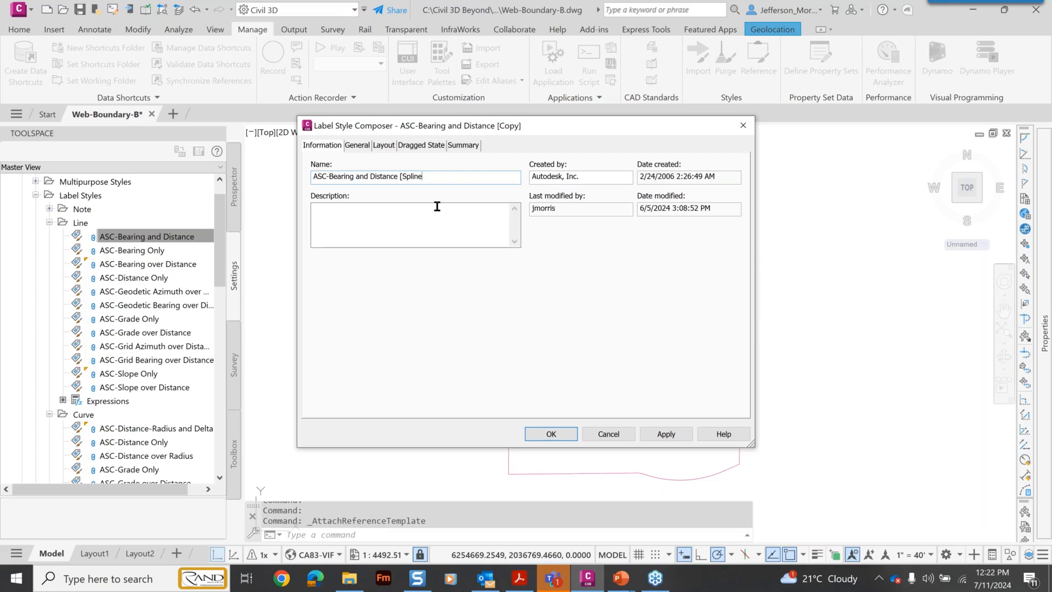
type("]")
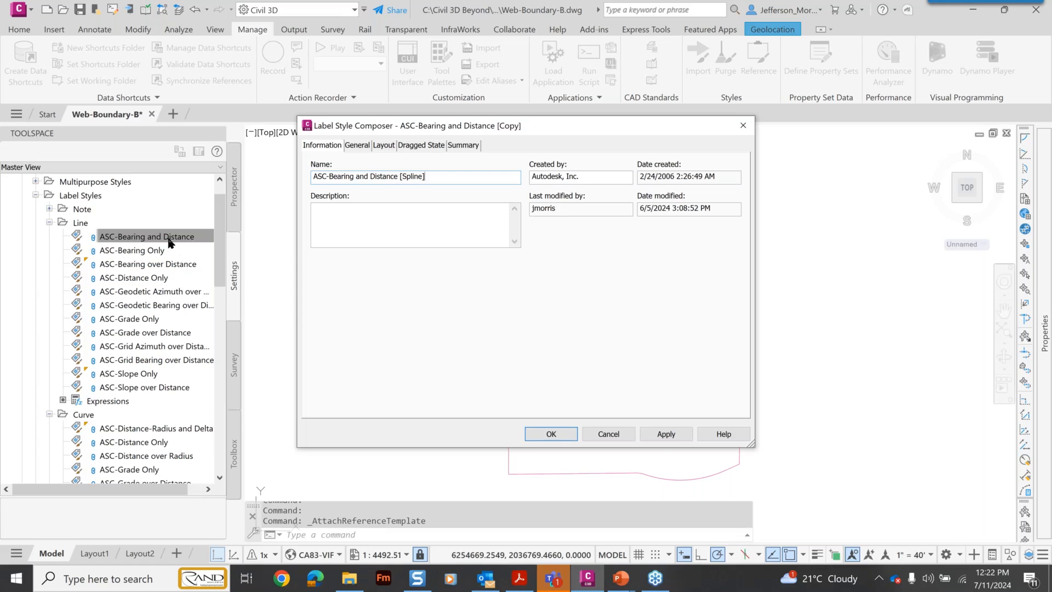
- Preview the Tag display mode in the new style's general properties, and switch the display mode back to Label
left_click(357, 147)
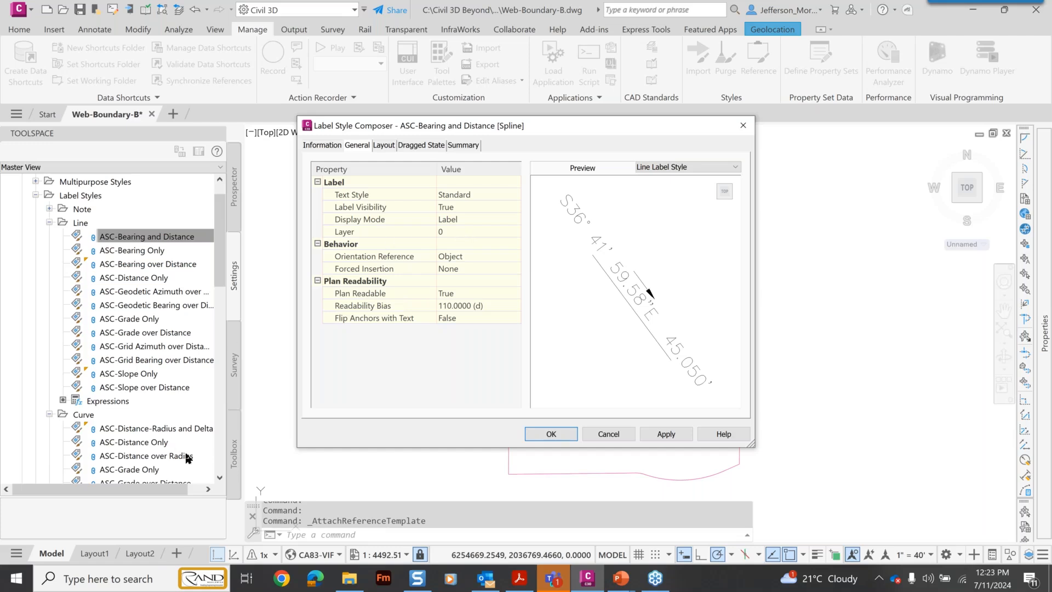
left_click(512, 216)
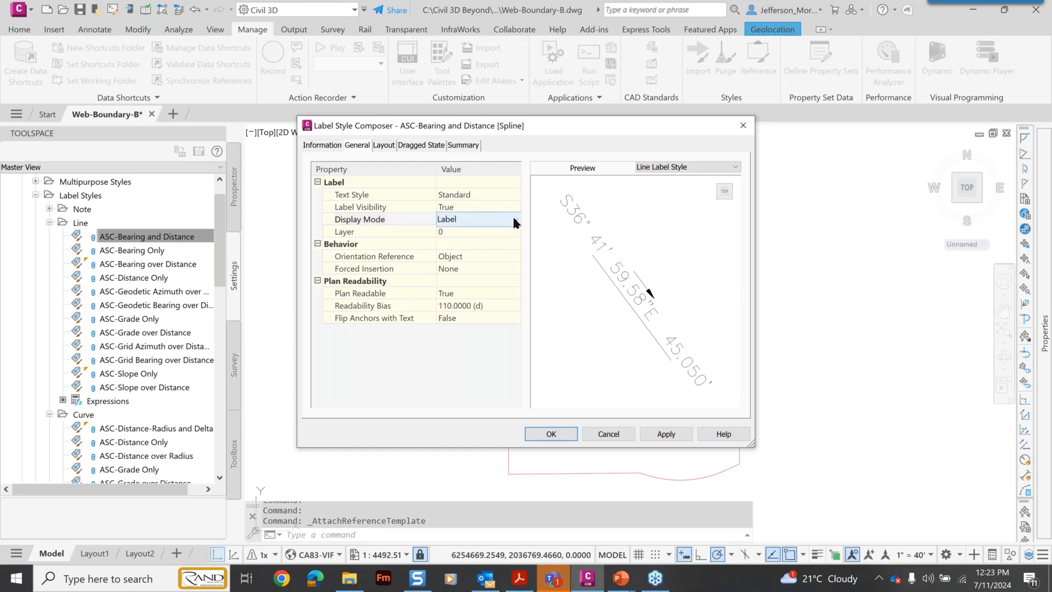
left_click(514, 218)
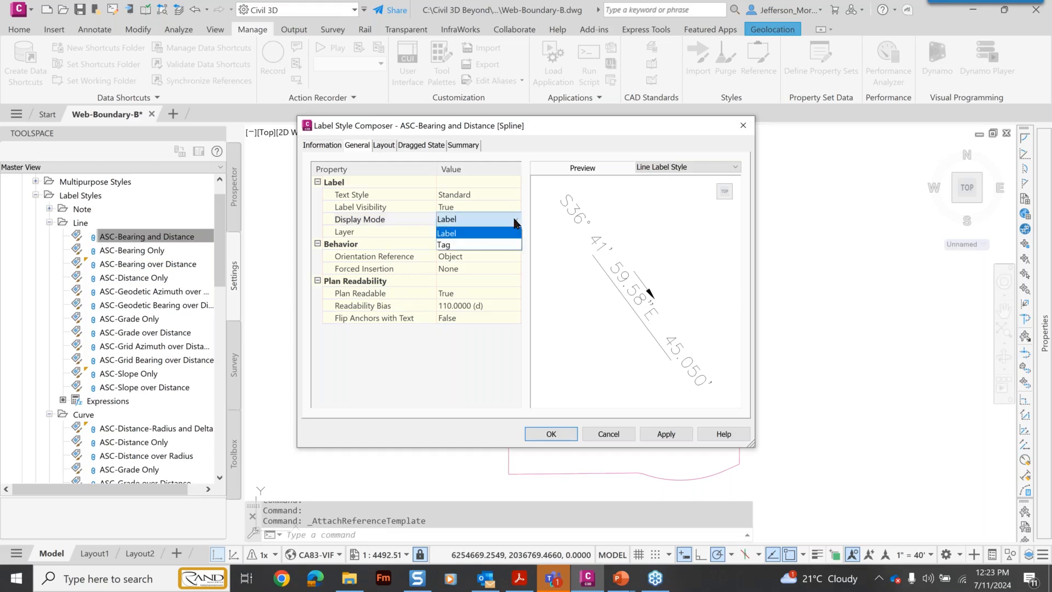
left_click(454, 245)
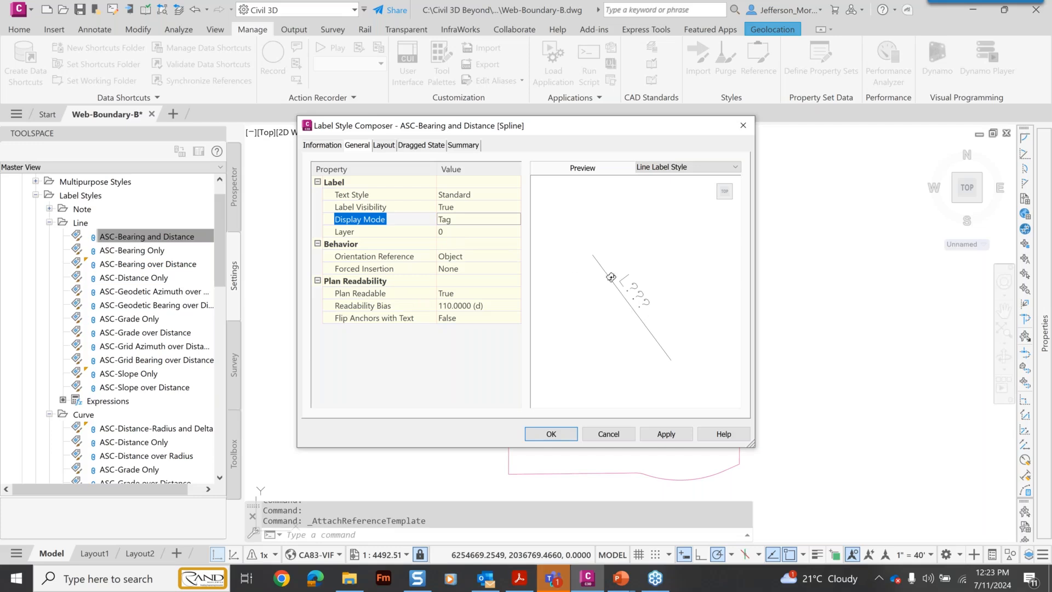
left_click(516, 221)
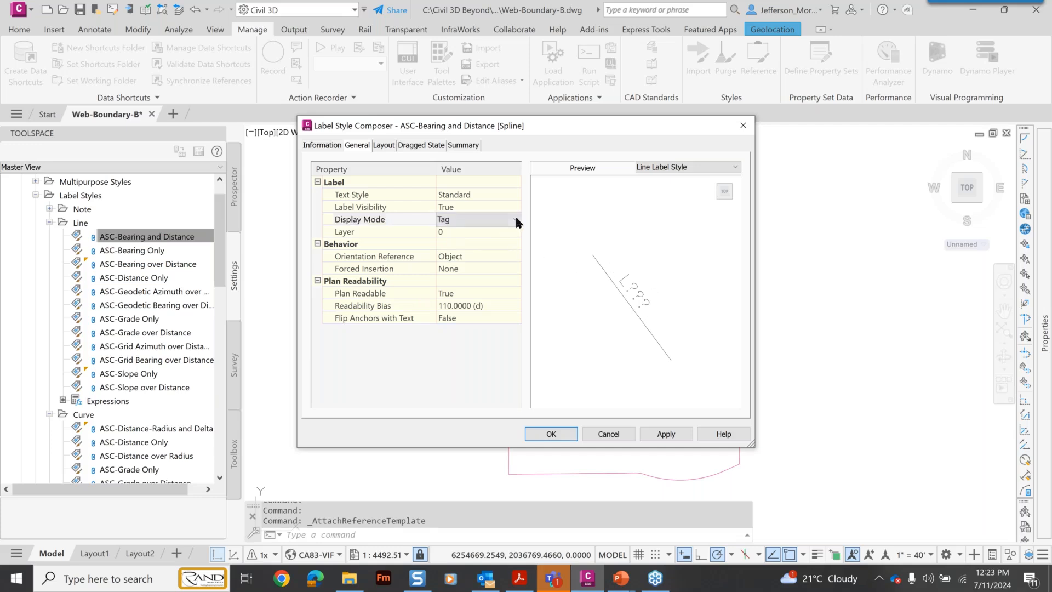
left_click(515, 220)
left_click(504, 234)
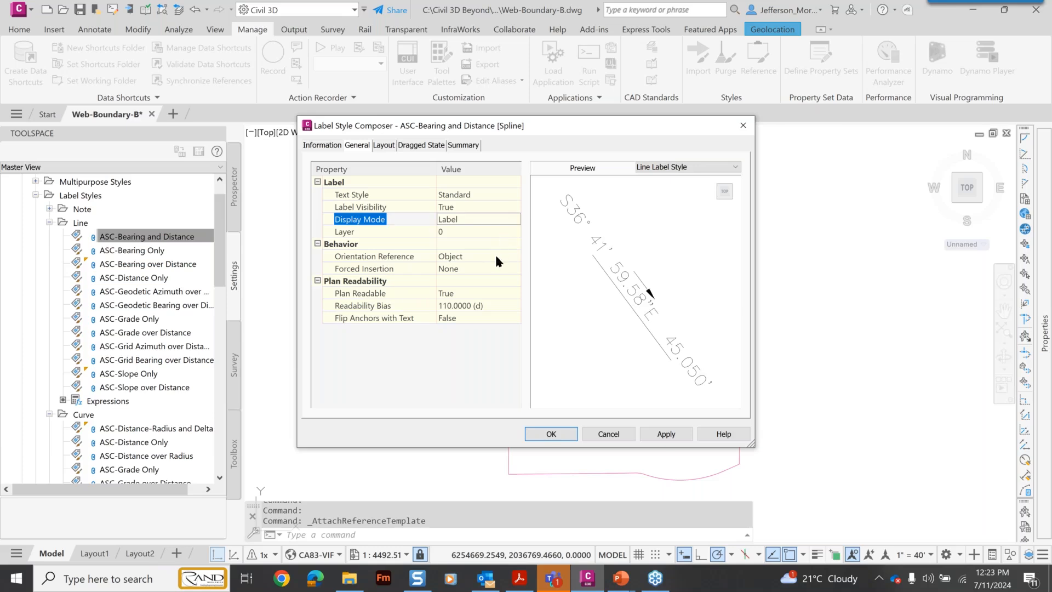
- Review the orientation reference choices for the label's behavior, and keep Object
left_click(515, 258)
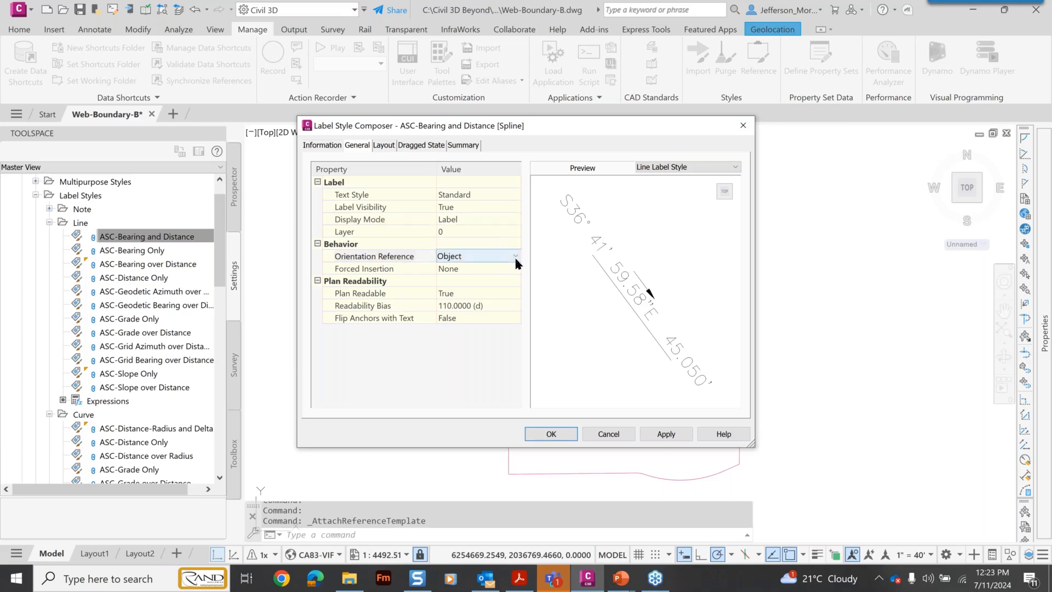
left_click(514, 259)
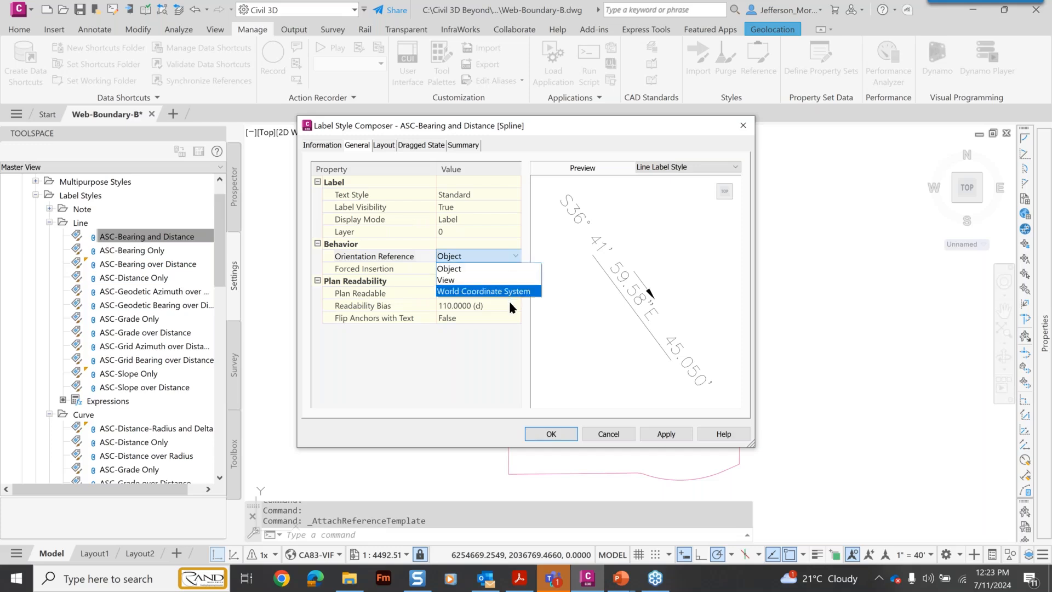
left_click(509, 271)
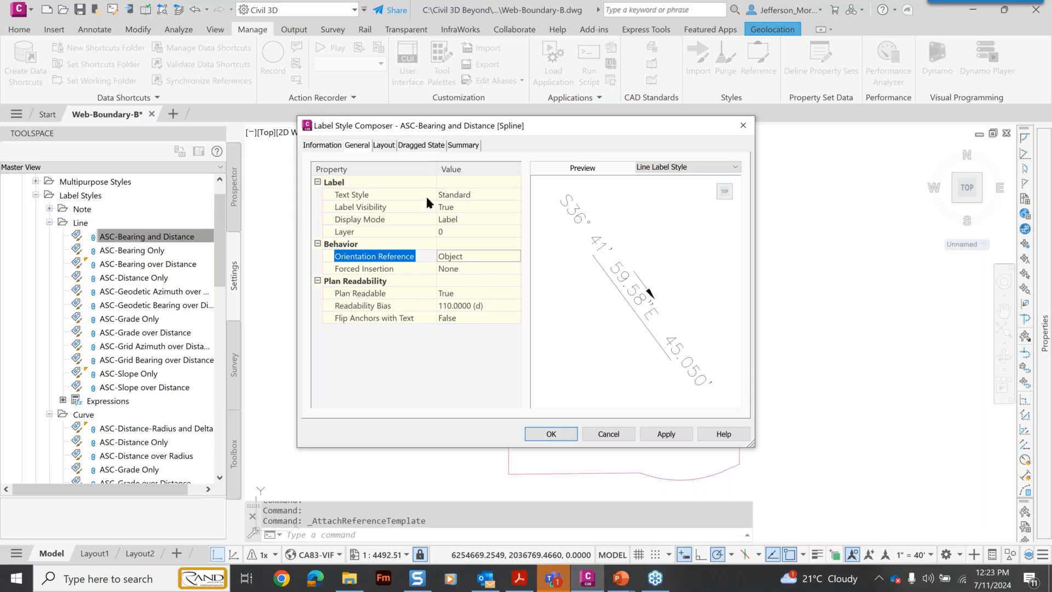
- Examine the layout components of the label style and the Bearing component's properties
left_click(384, 145)
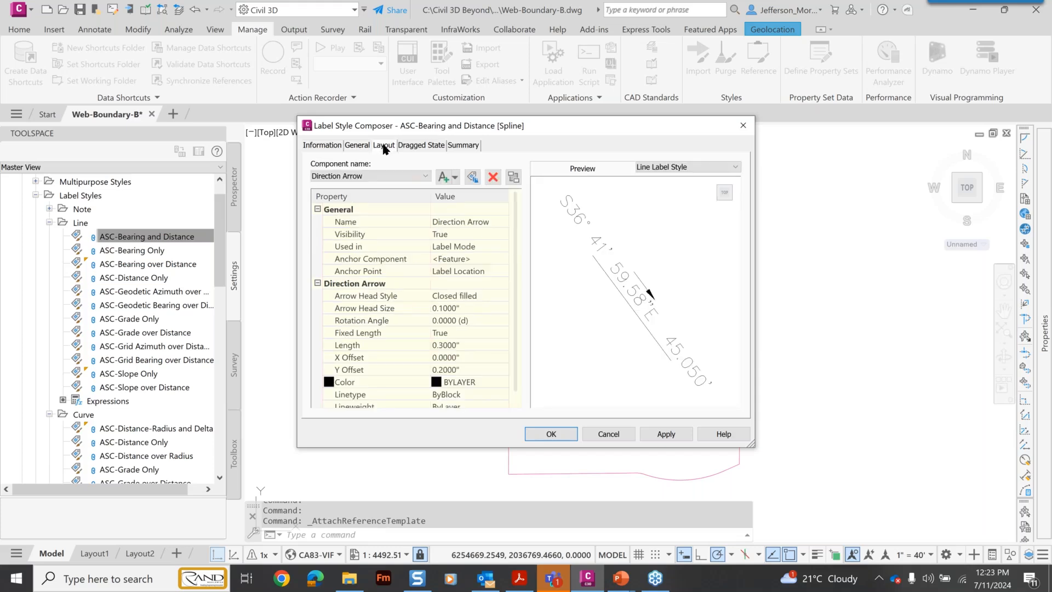
left_click(426, 176)
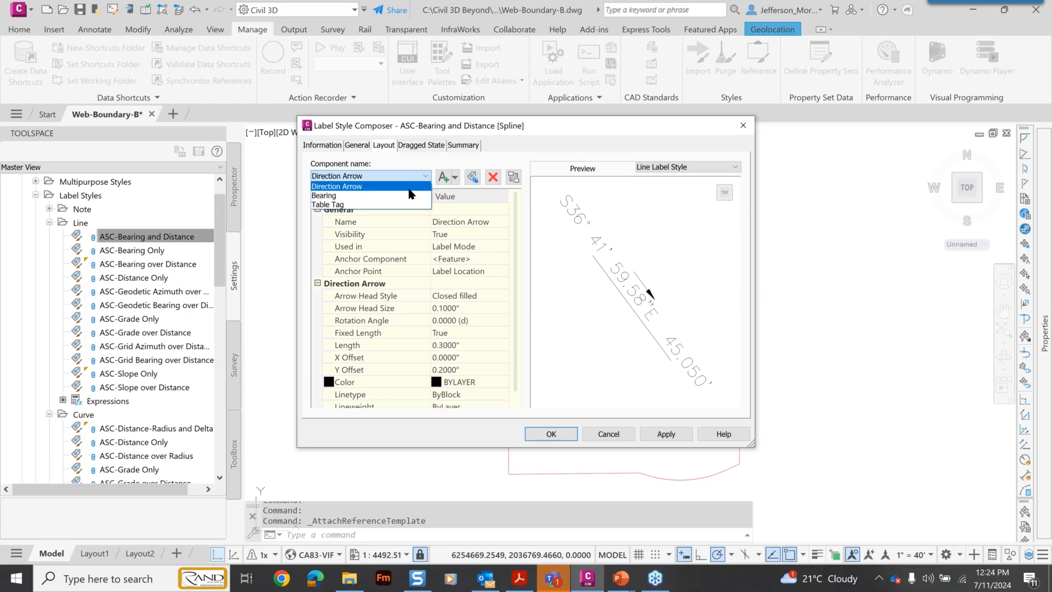
left_click(408, 196)
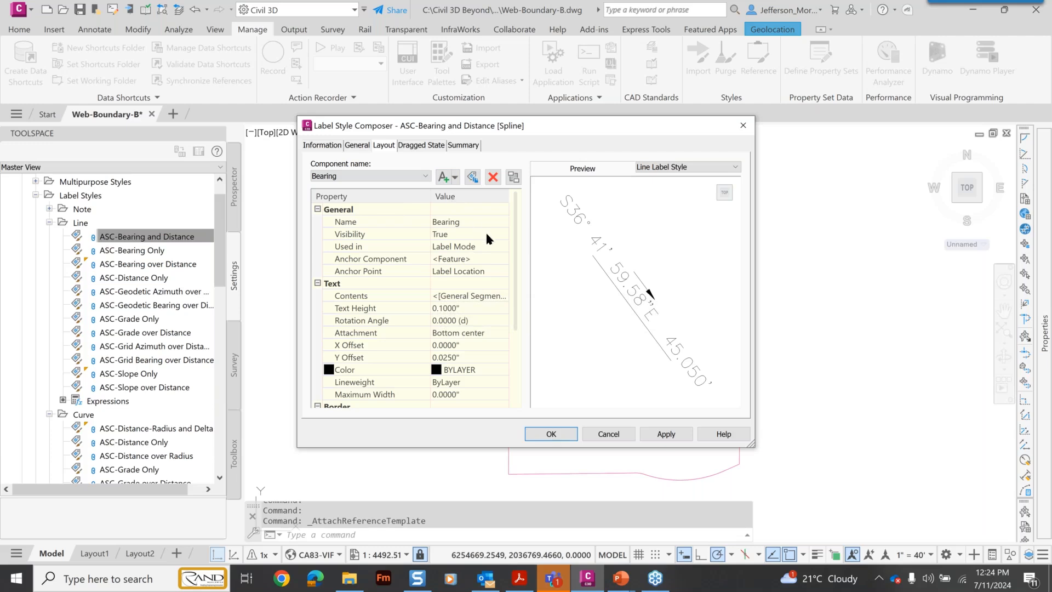
- Set the Direction Arrow component's color to magenta
left_click(415, 177)
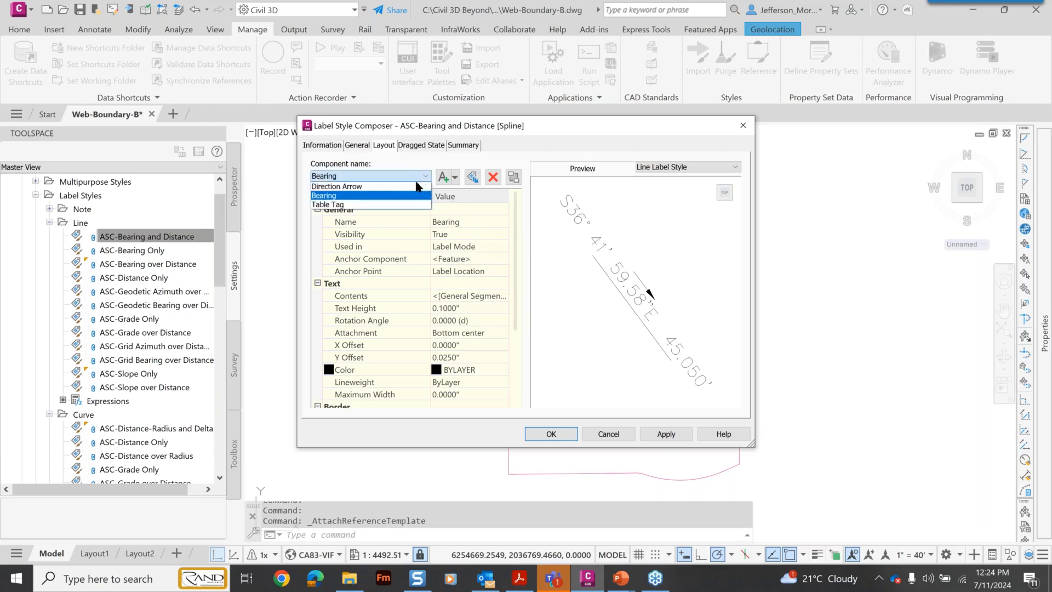
left_click(383, 186)
left_click(488, 380)
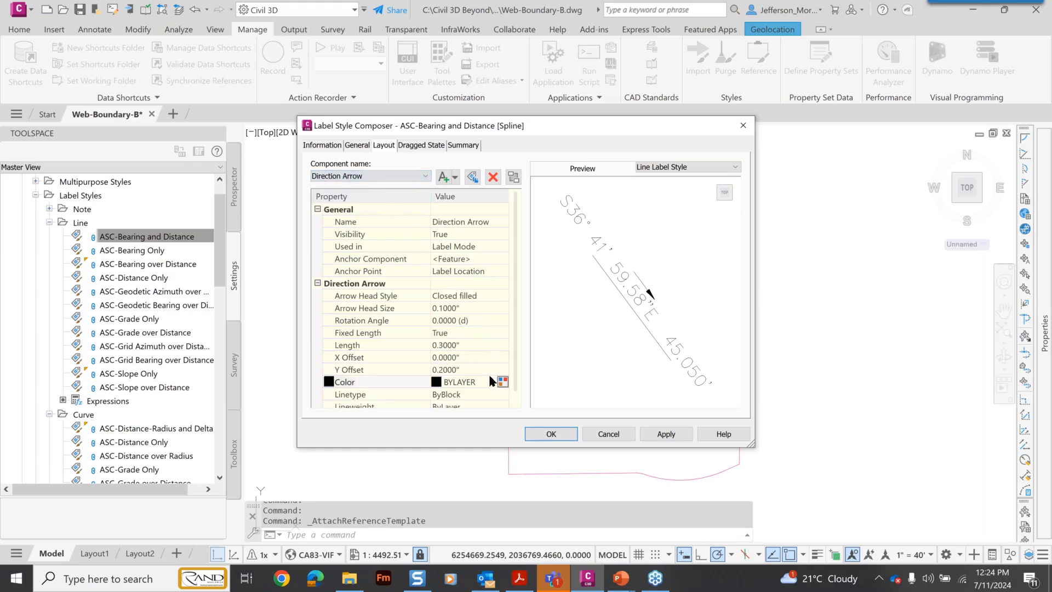
left_click(504, 382)
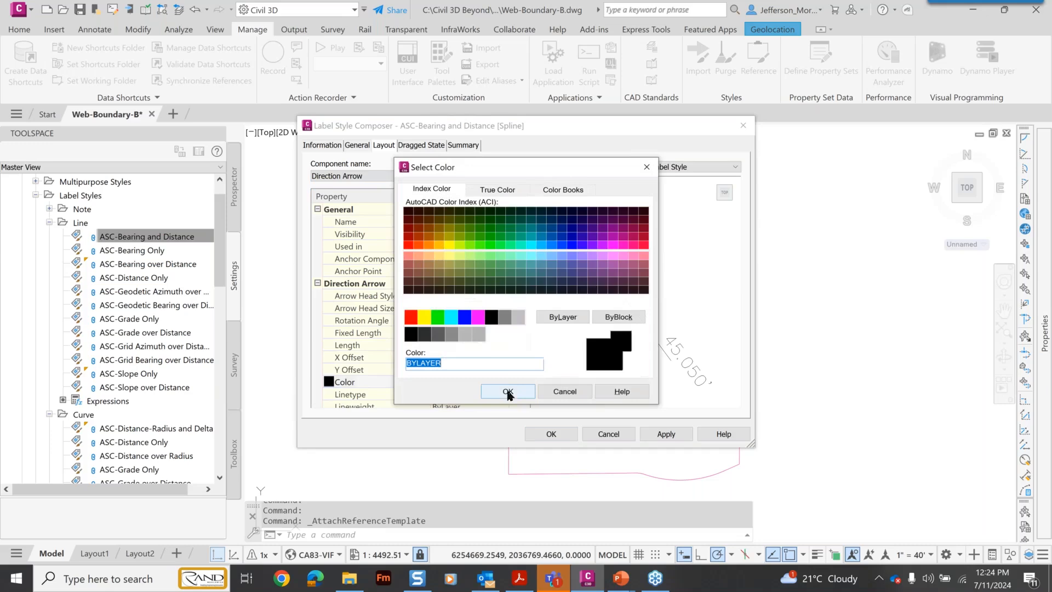
left_click(478, 317)
left_click(501, 390)
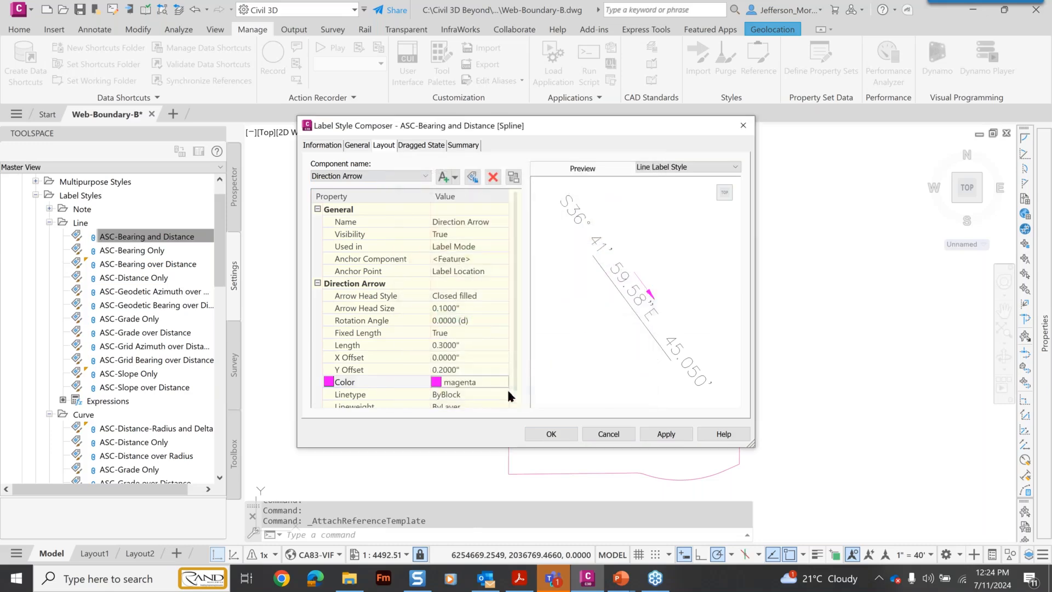
- Set the dragged-state leader's arrow head size to 0.3" and its type to Spline Leader
left_click(420, 145)
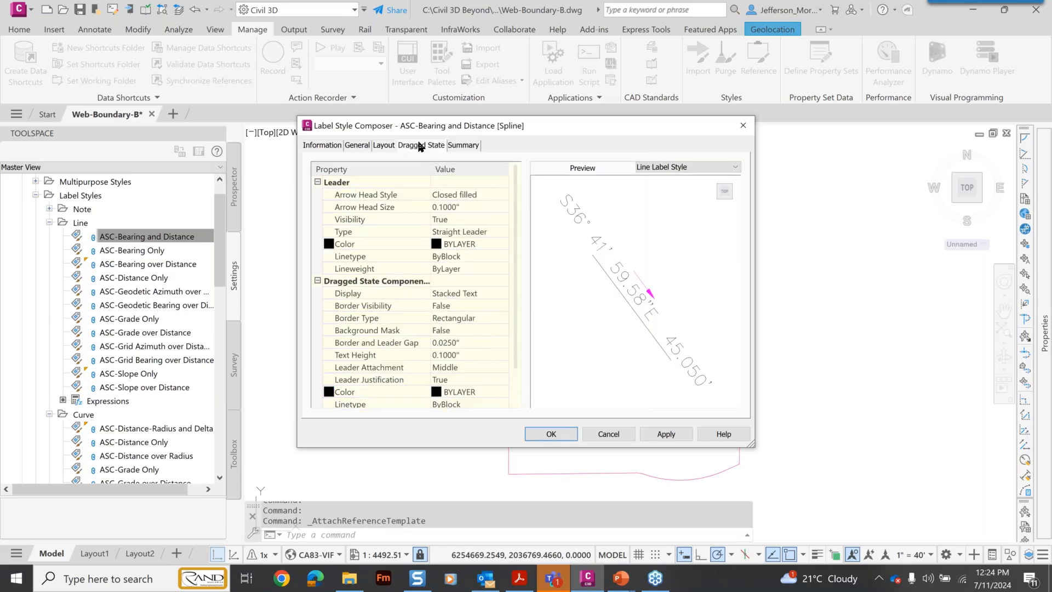
left_click(499, 205)
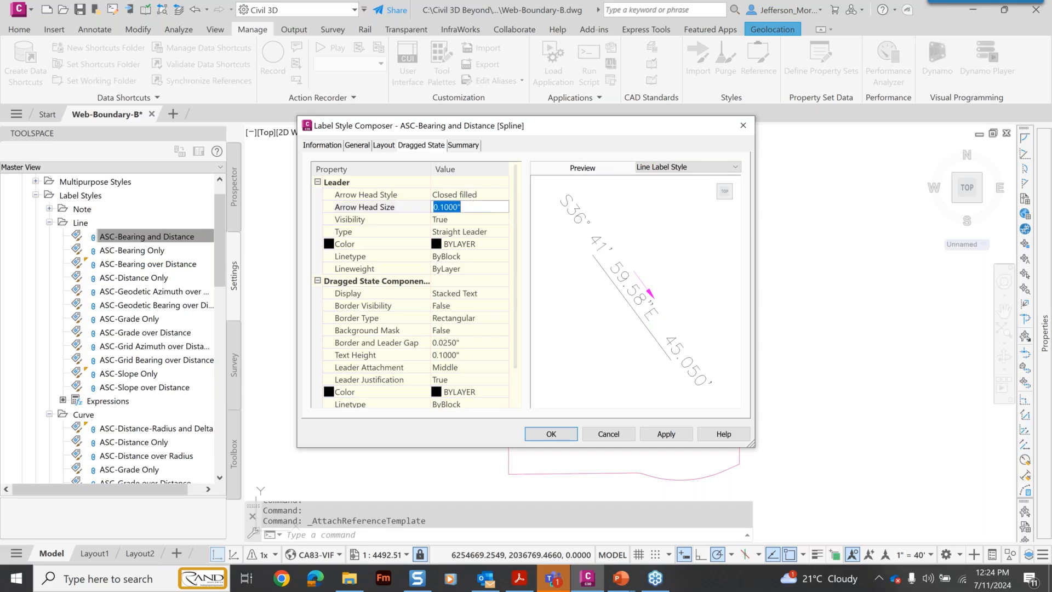
type(".3")
left_click(500, 235)
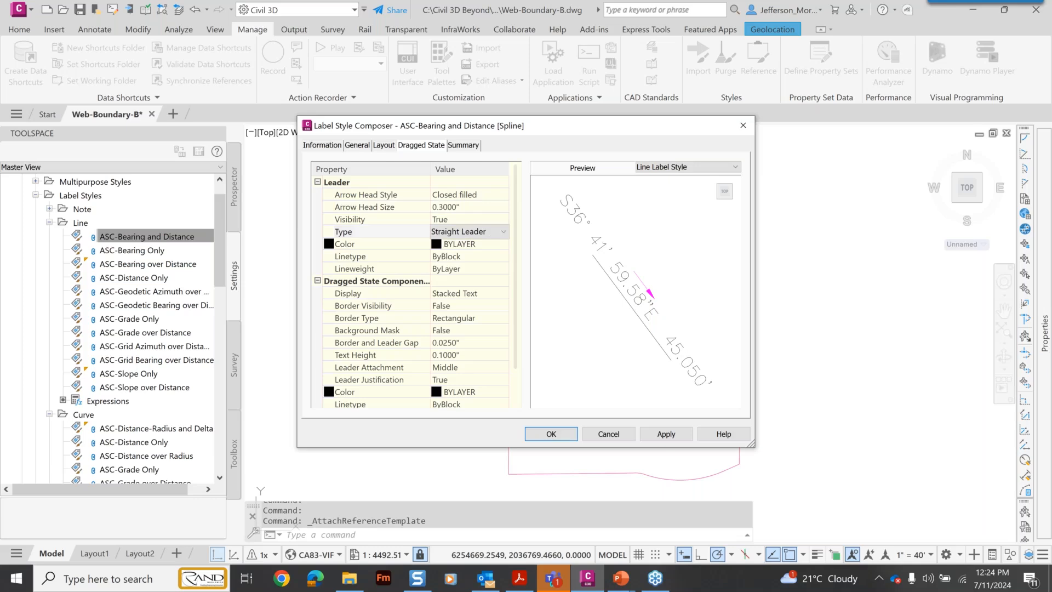
left_click(504, 236)
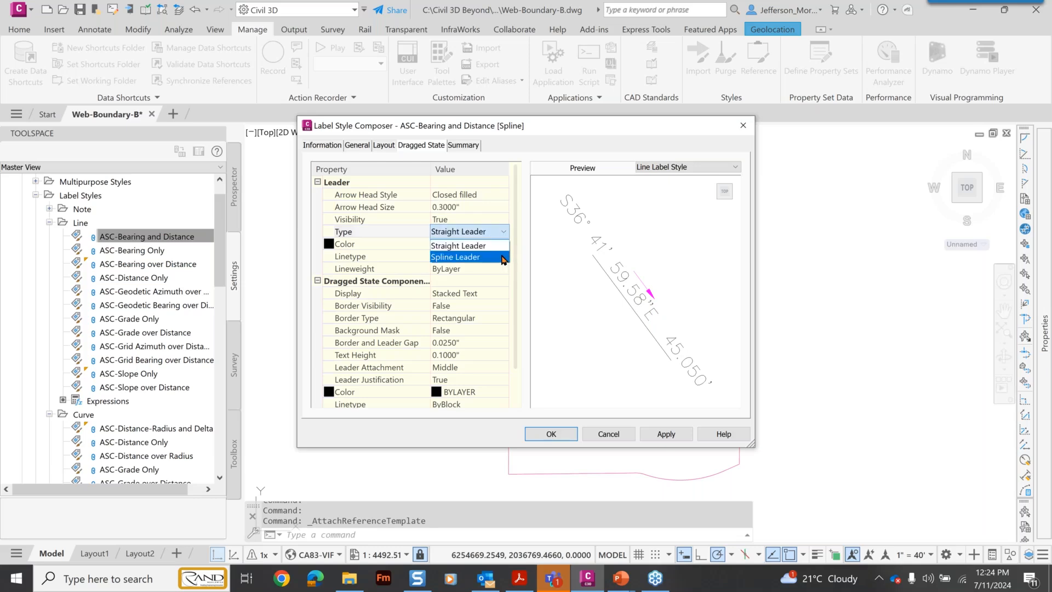
left_click(501, 257)
- Set the dragged-state leader's color to green
left_click(499, 243)
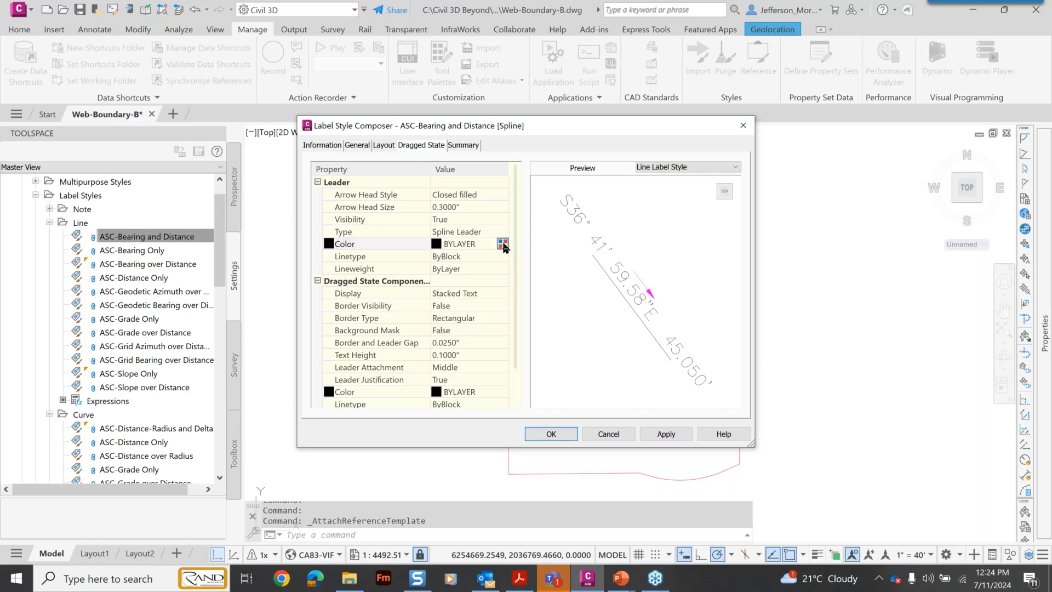
left_click(505, 247)
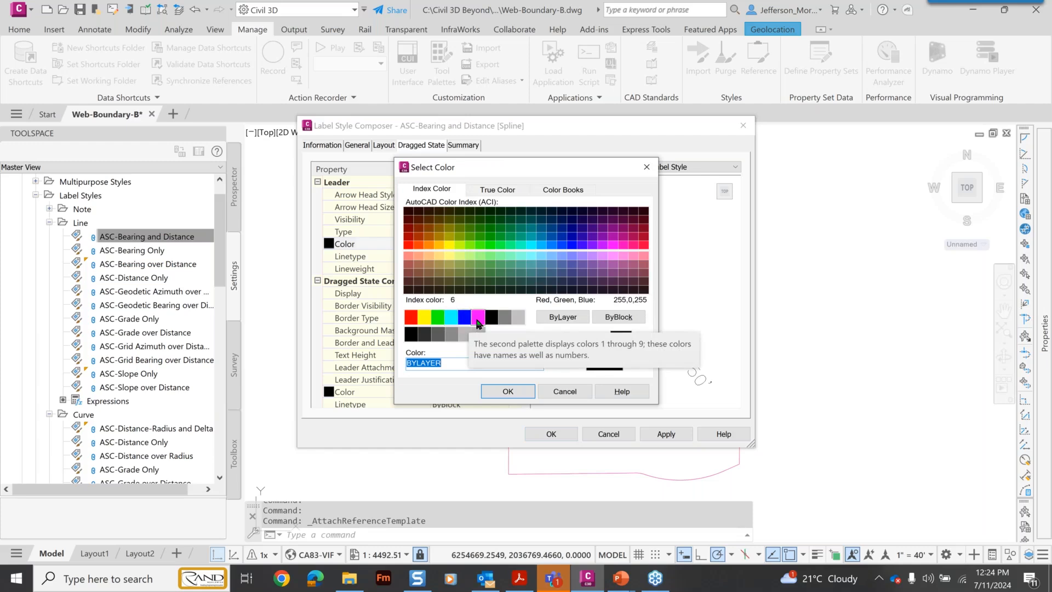
left_click(437, 316)
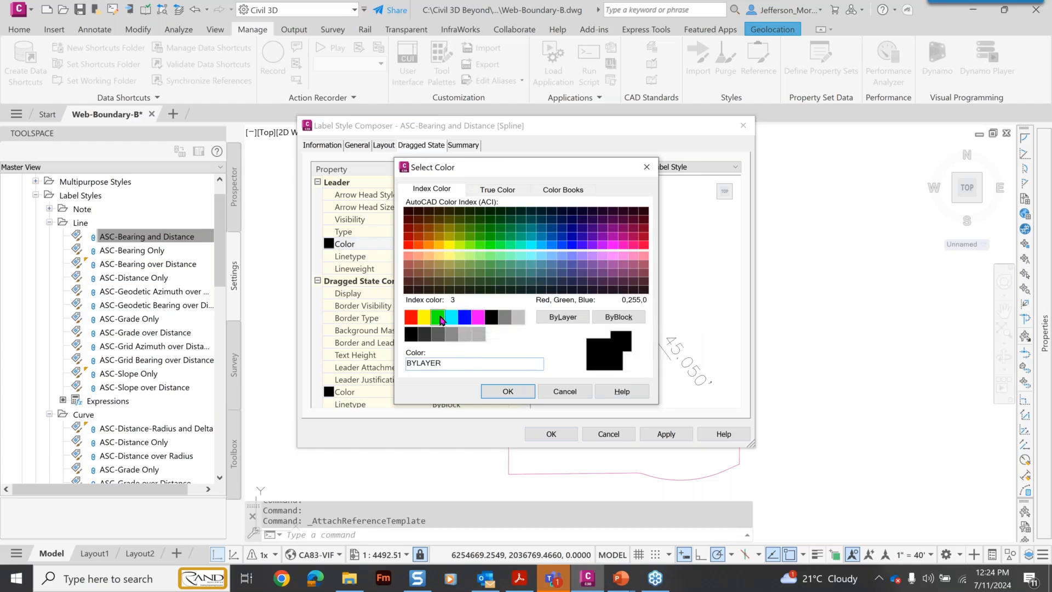
left_click(503, 390)
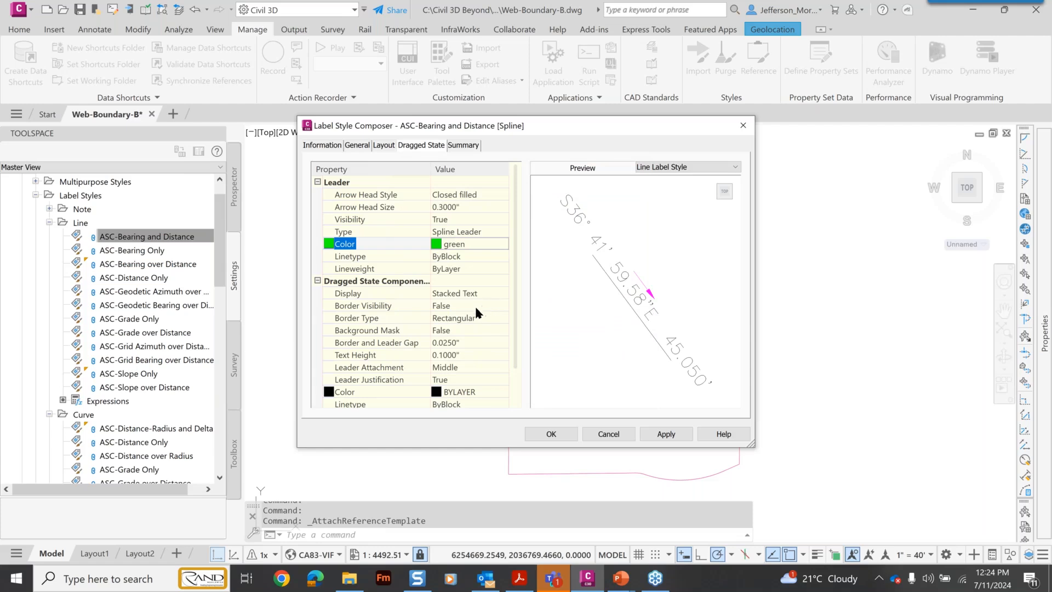
- Set the border type of the dragged-state components to Rounded Rectangular
left_click(477, 306)
left_click(484, 320)
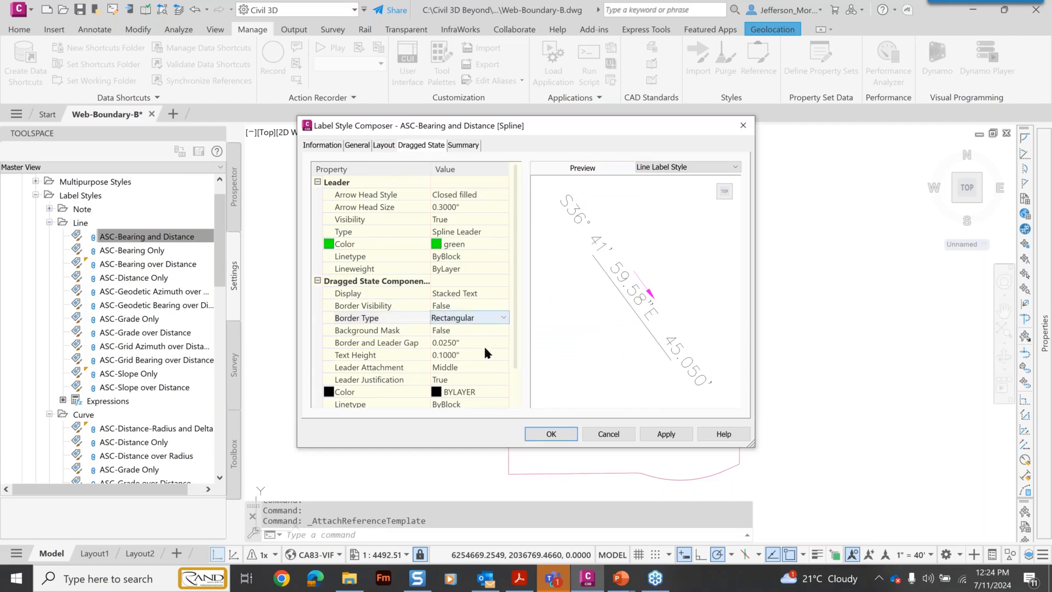
left_click(503, 318)
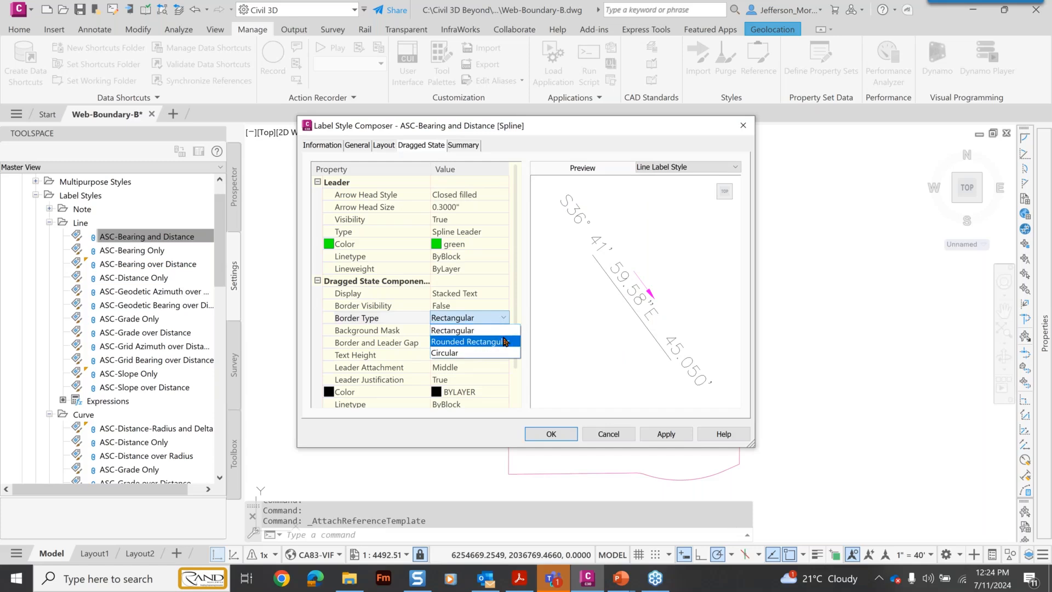
left_click(500, 342)
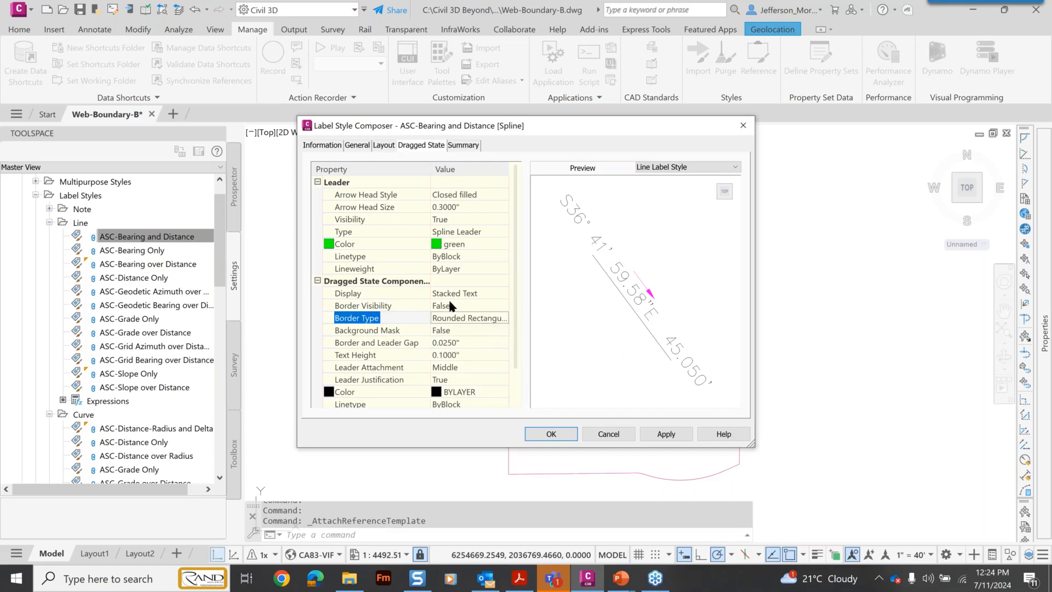
- Set the dragged-state display to As Composed, and save the new label style
left_click(504, 293)
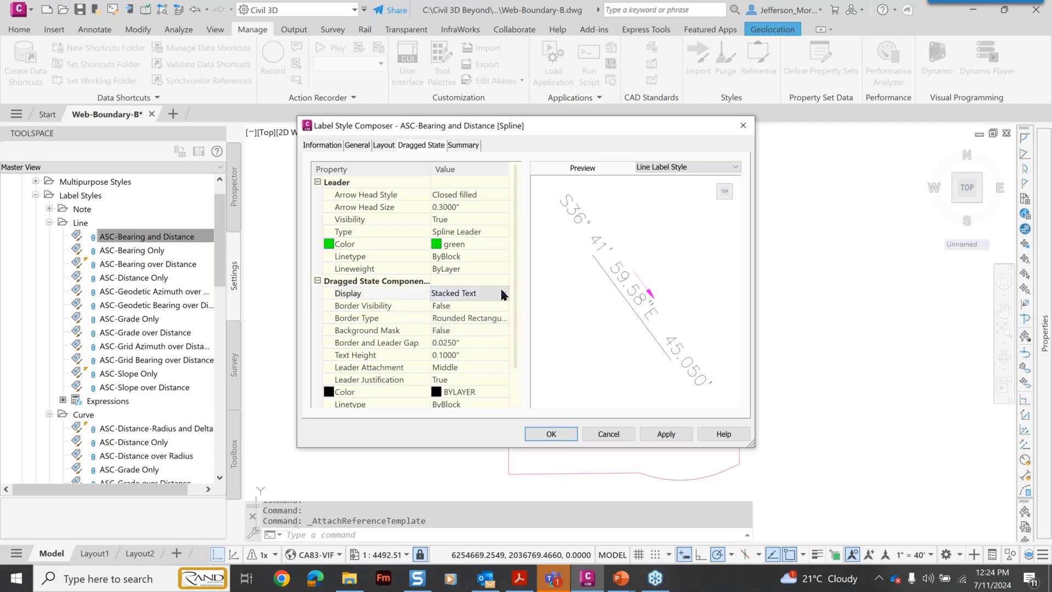
left_click(504, 295)
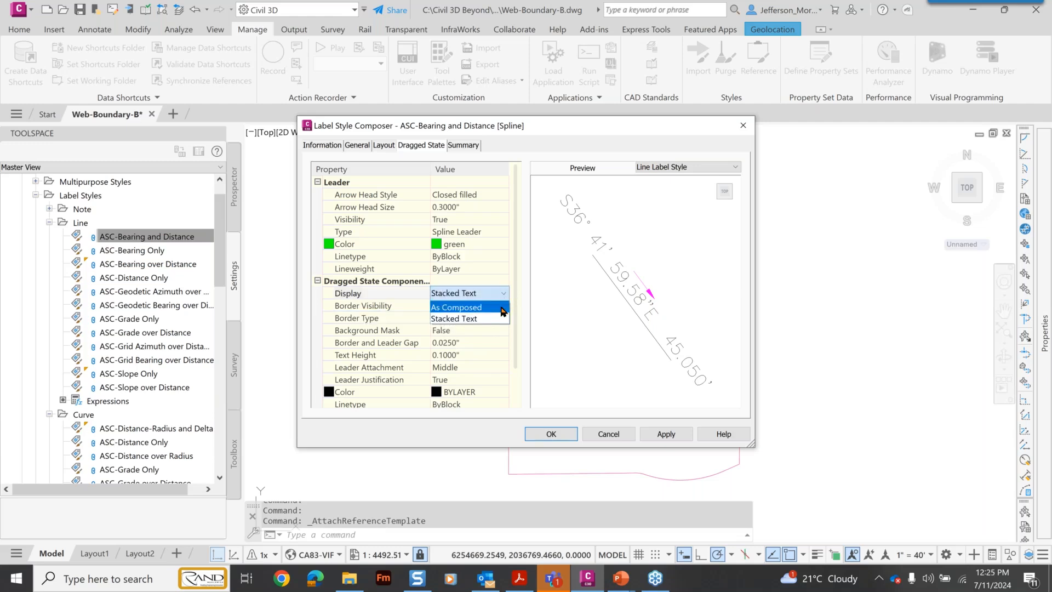
left_click(502, 307)
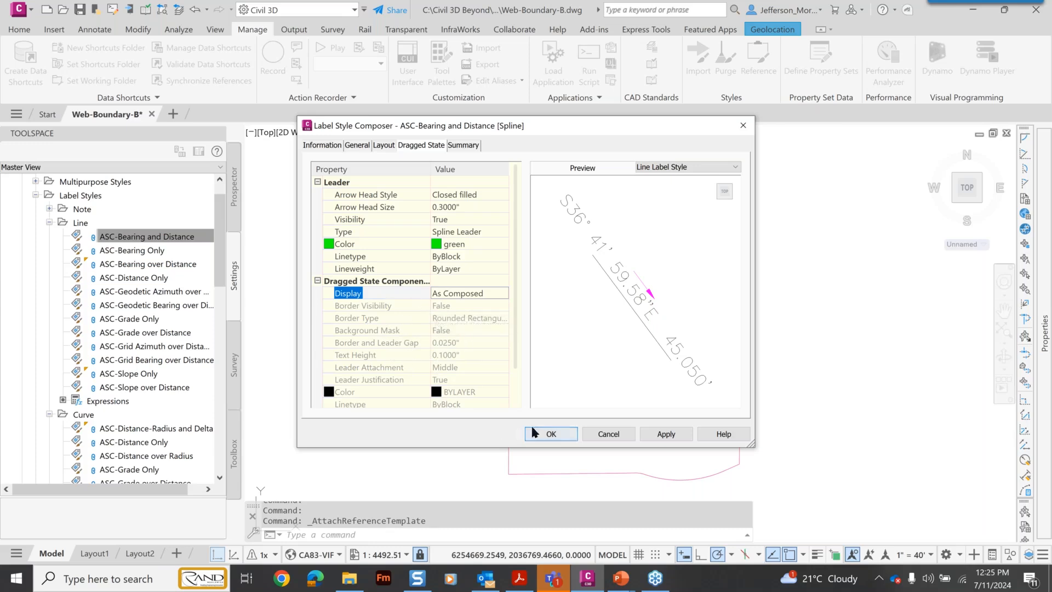
left_click(550, 434)
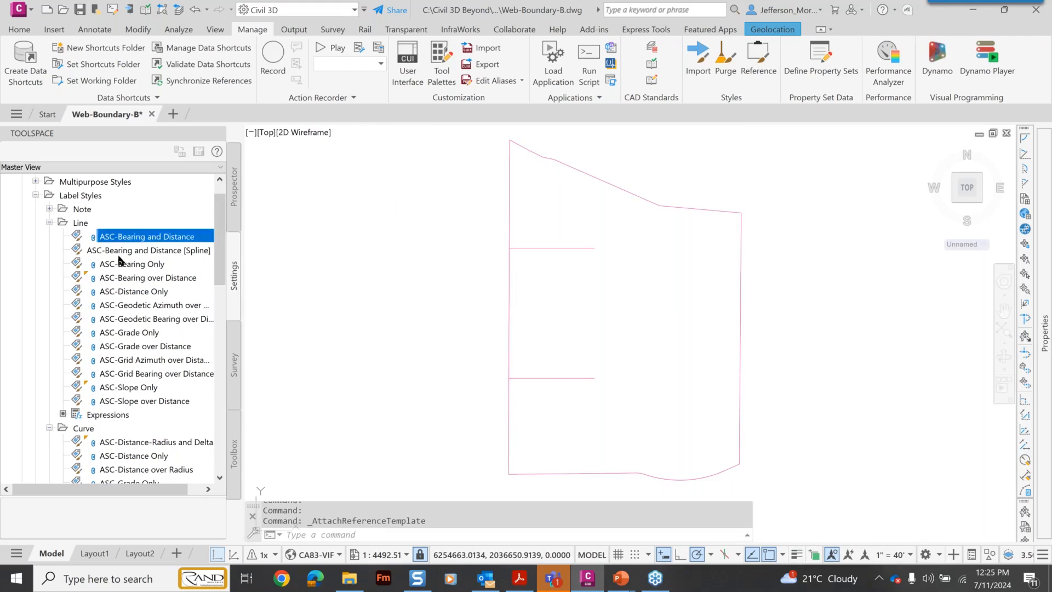
- Create a line label expression named Midpoint that divides the General Segment Length by 2
left_click(88, 251)
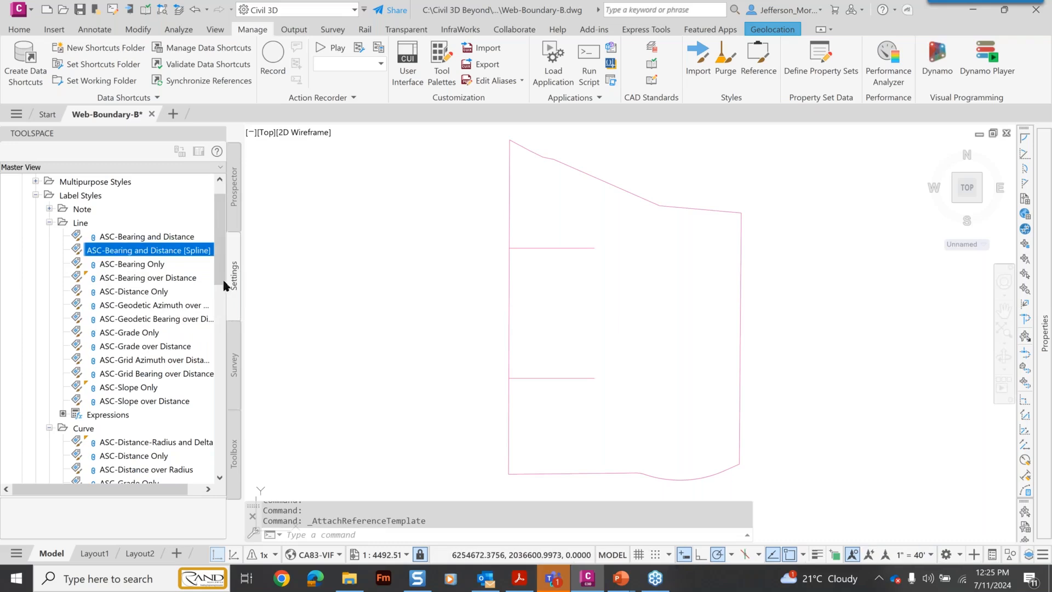
right_click(123, 418)
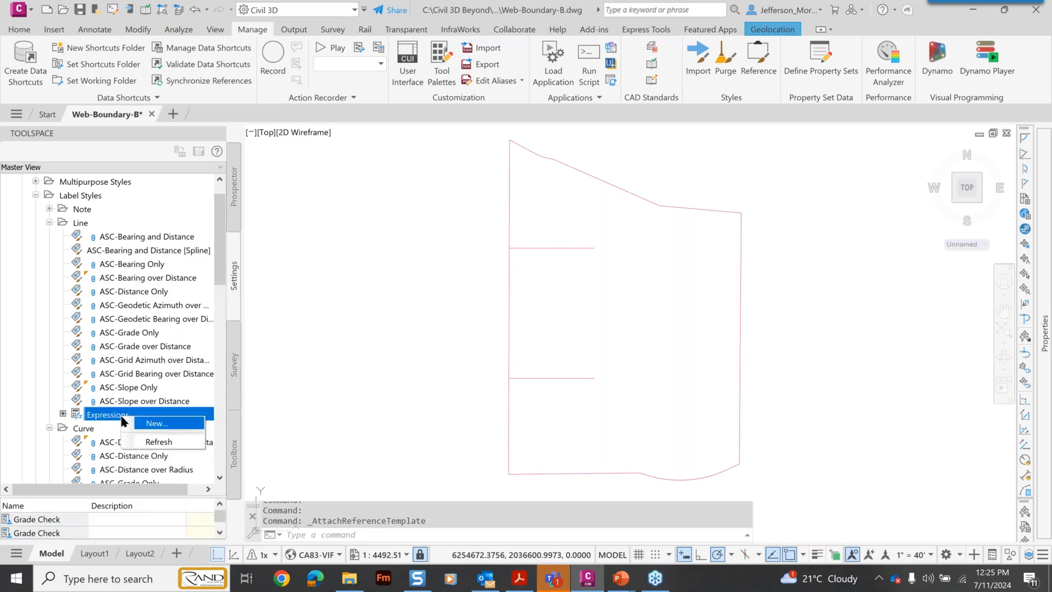
left_click(154, 424)
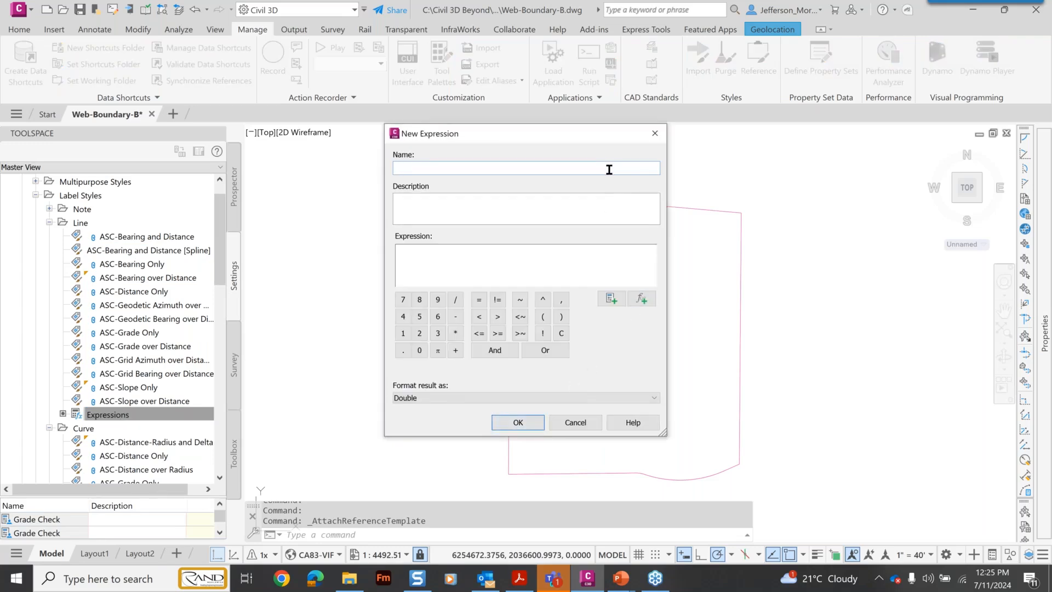
type("Midpoint")
left_click(612, 298)
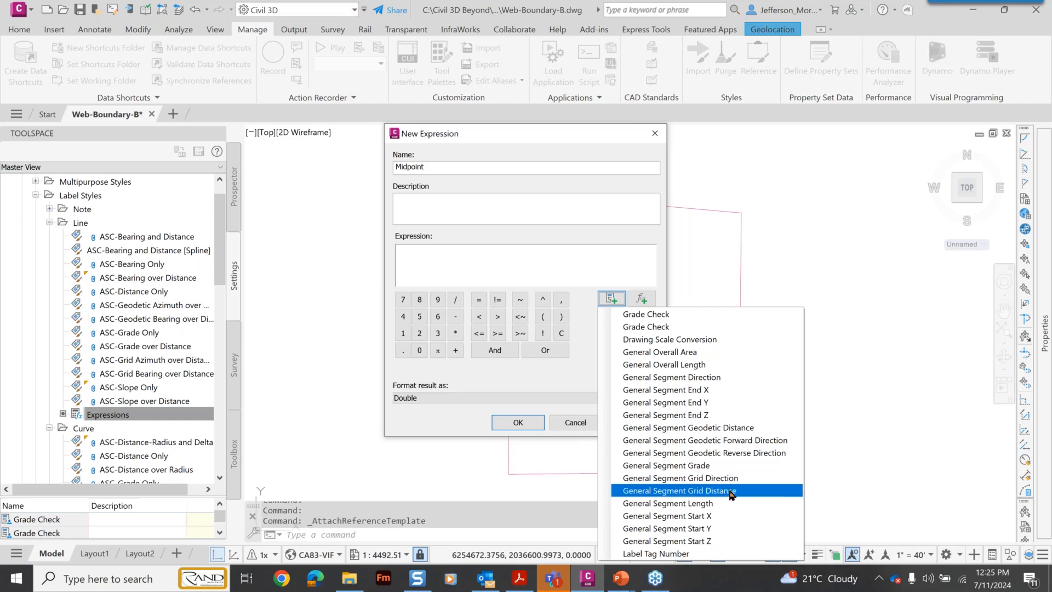
left_click(710, 502)
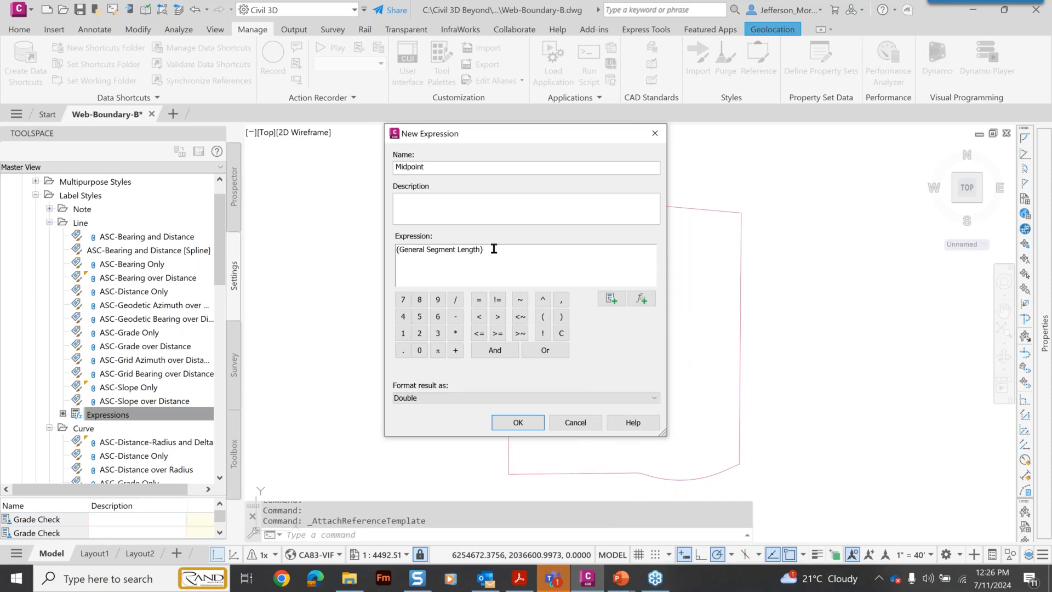
type("/2")
left_click(525, 423)
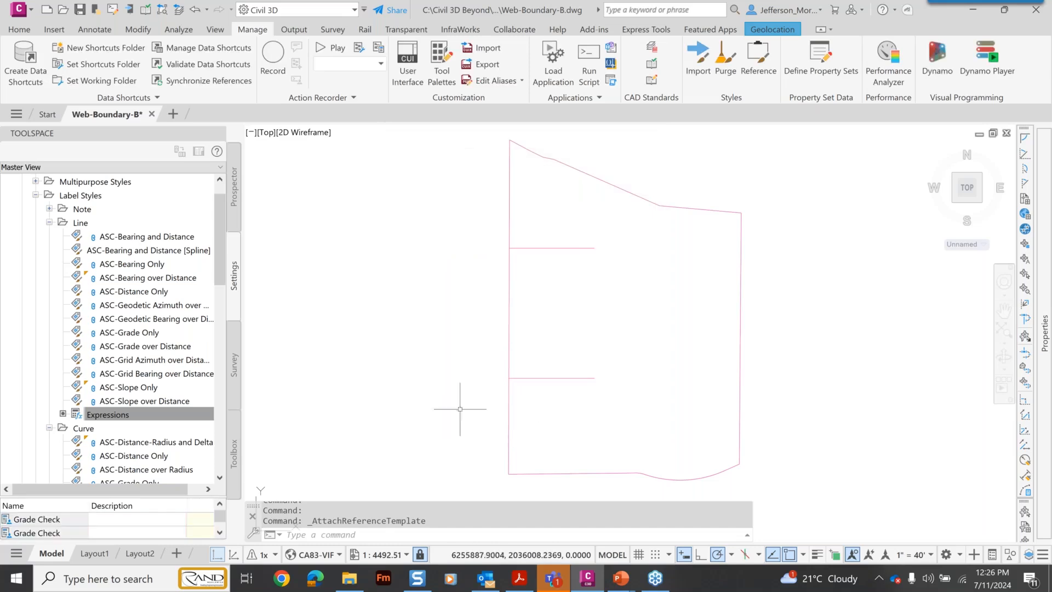
- Open the ASC-Bearing and Distance [Spline] line label style for editing and add a text component to its layout
left_click(166, 253)
right_click(168, 251)
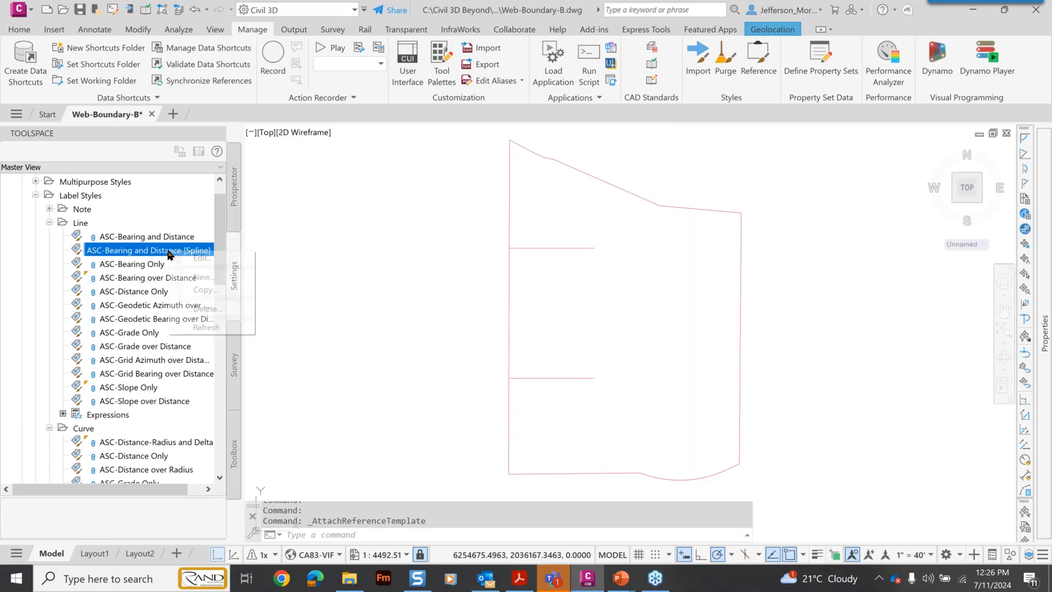
left_click(229, 259)
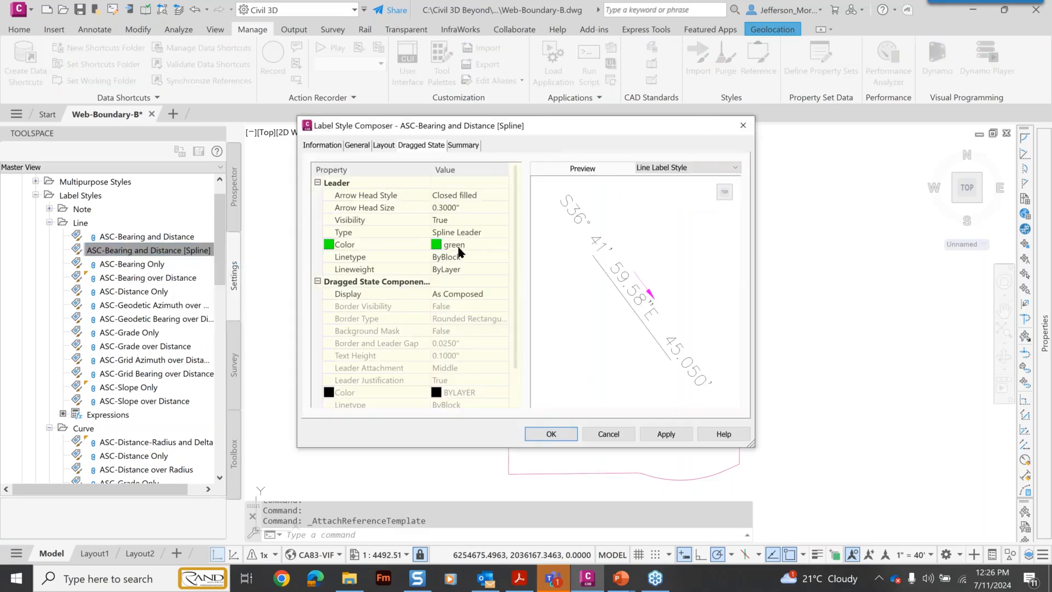
left_click(389, 146)
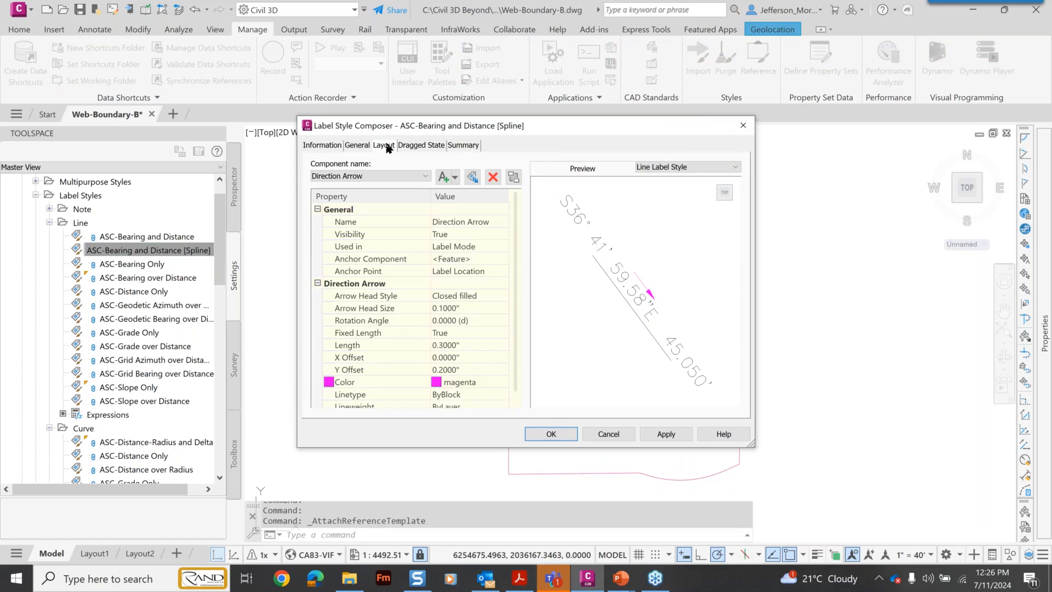
left_click(443, 177)
- Insert the Midpoint expression into the new text component's contents
left_click(480, 296)
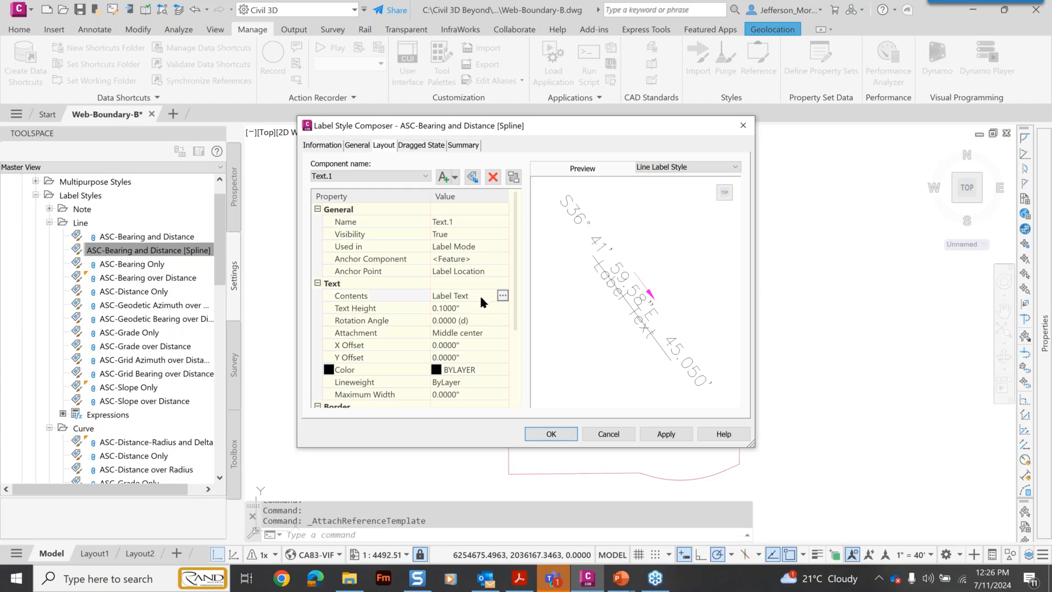
left_click(503, 296)
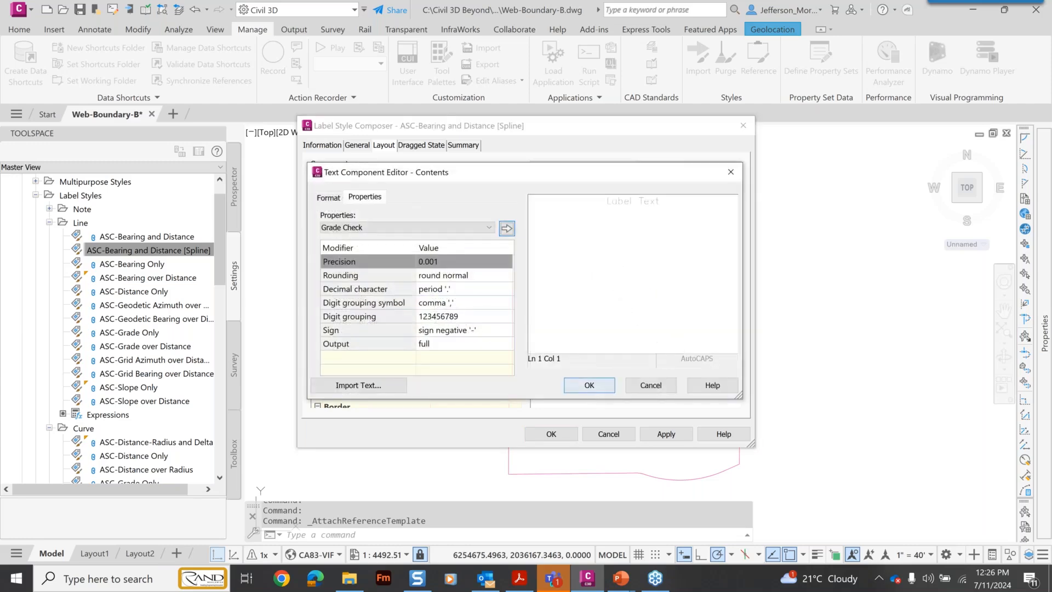
left_click(489, 227)
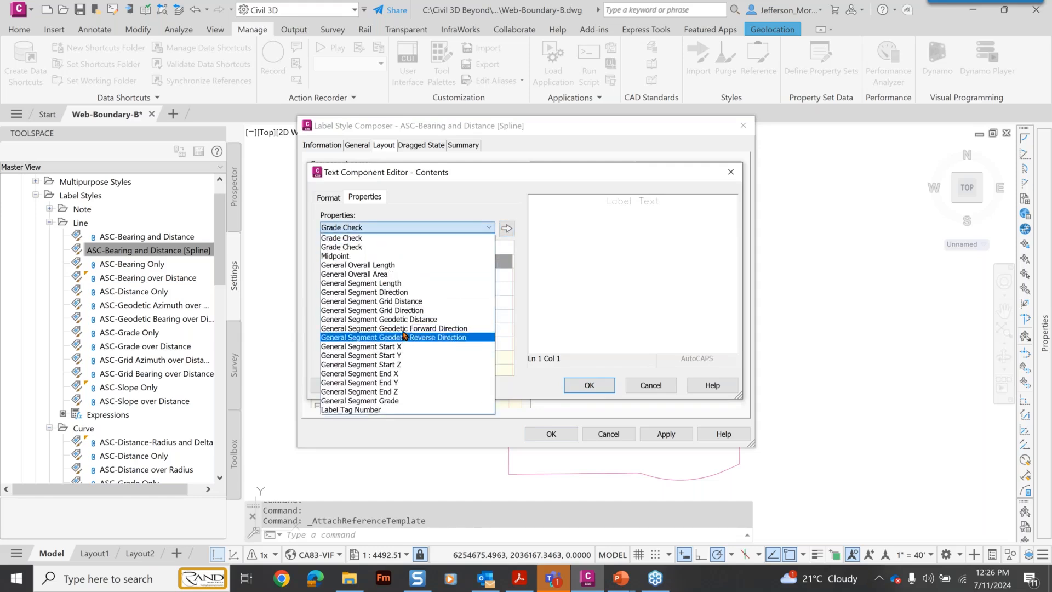
left_click(403, 256)
left_click(506, 228)
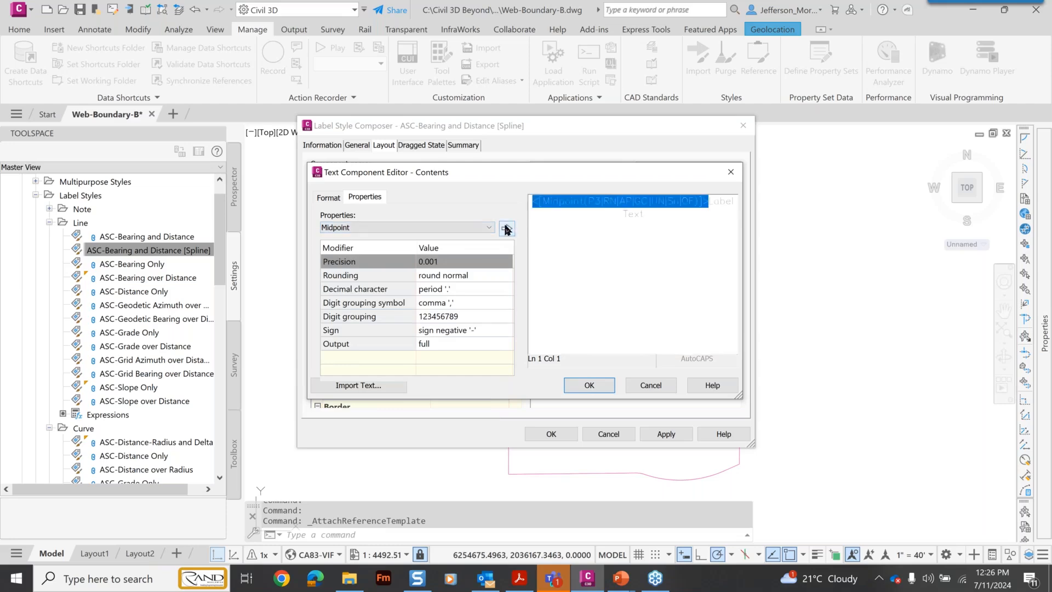
left_click(590, 385)
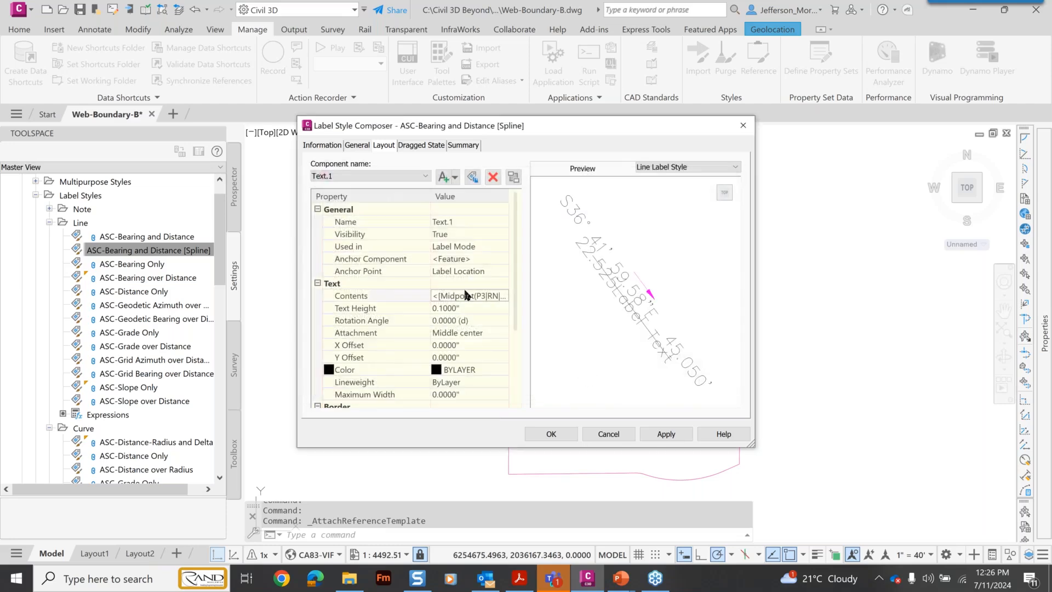
- Rename the new text component as Mid Point
left_click(455, 220)
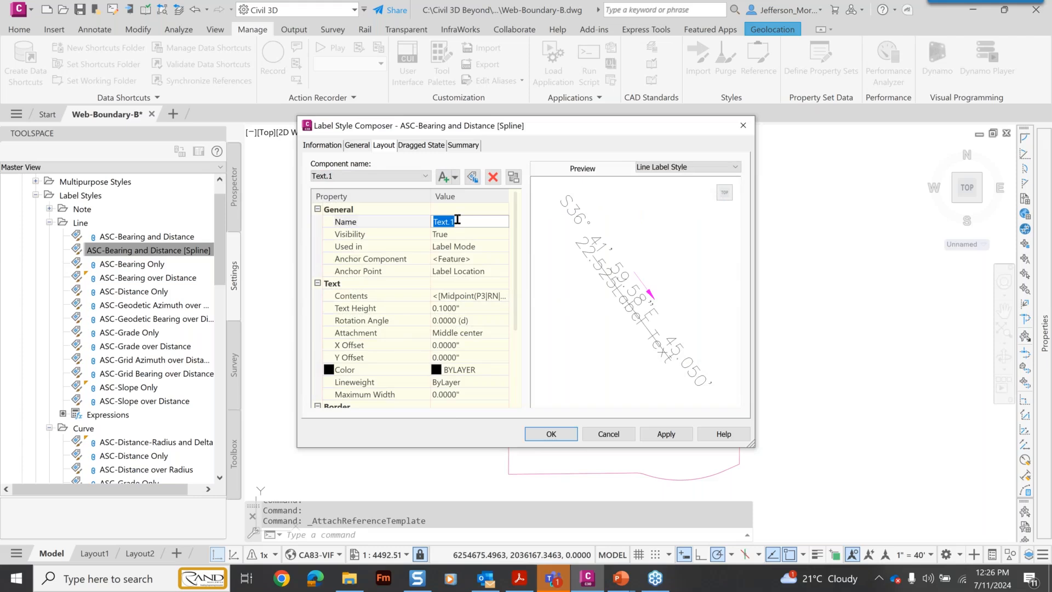
type("Mid P")
key("BackSpace")
key("BackSpace")
type("oint")
key("Return")
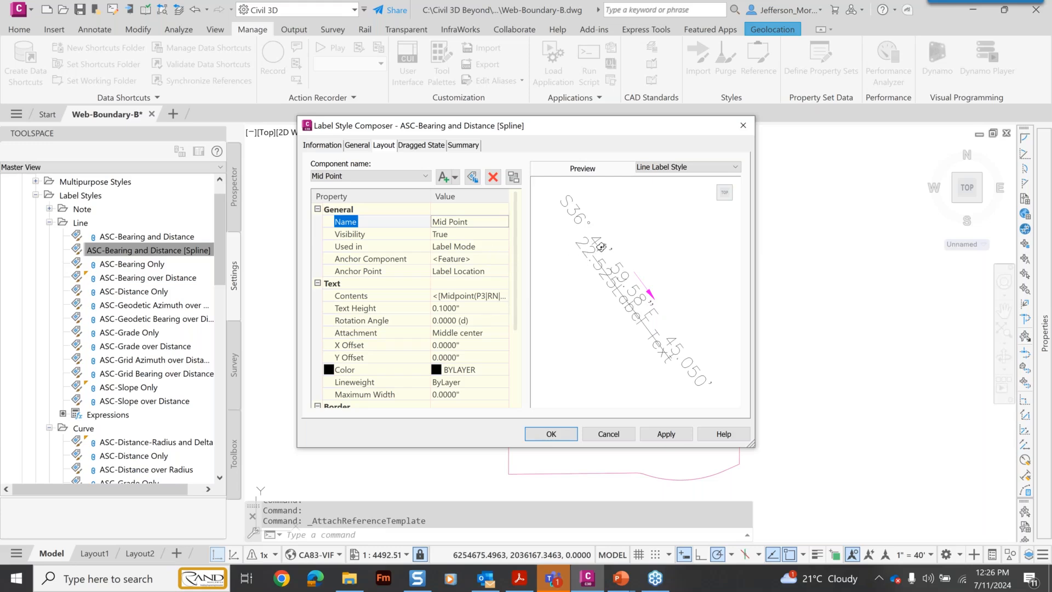
- Anchor the Mid Point component to the Bearing component
left_click(498, 254)
left_click(501, 257)
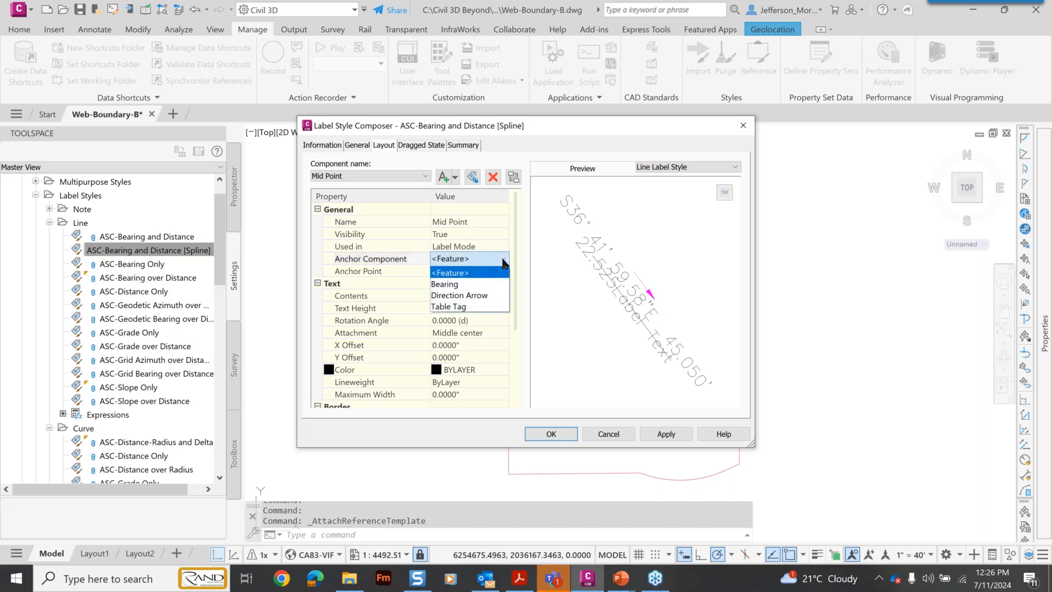
left_click(497, 284)
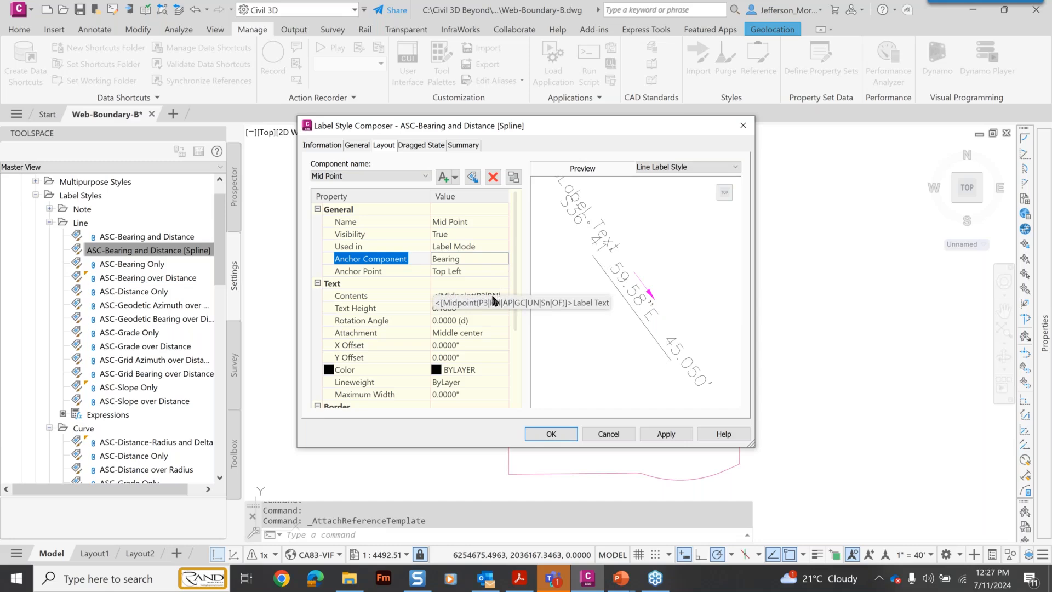
- Remove the default "Label Text" wording from the Mid Point contents, keeping only the Midpoint expression
left_click(492, 296)
left_click(502, 296)
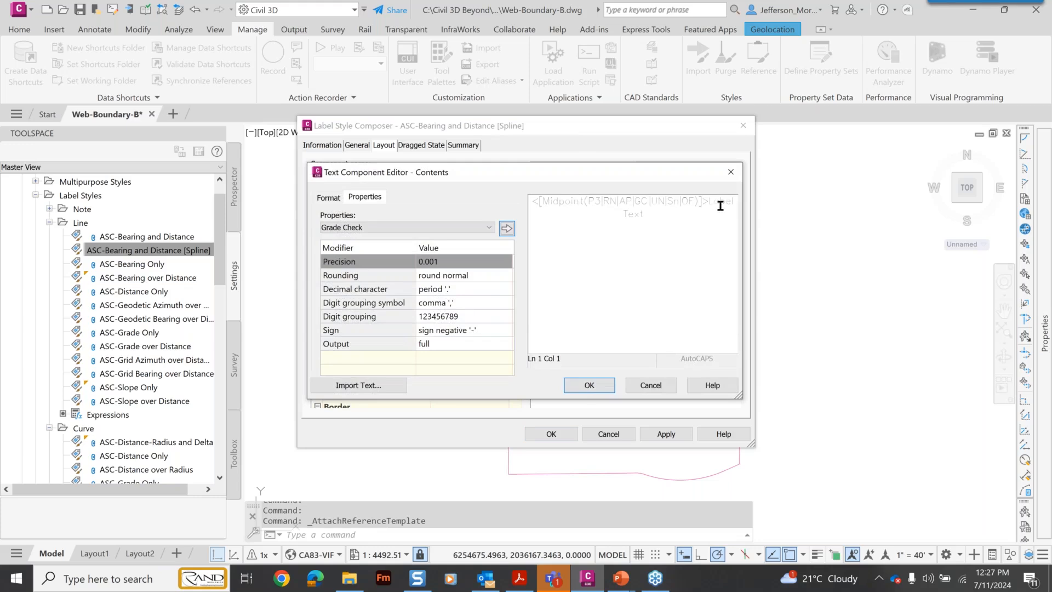
left_click_drag(712, 200, 722, 217)
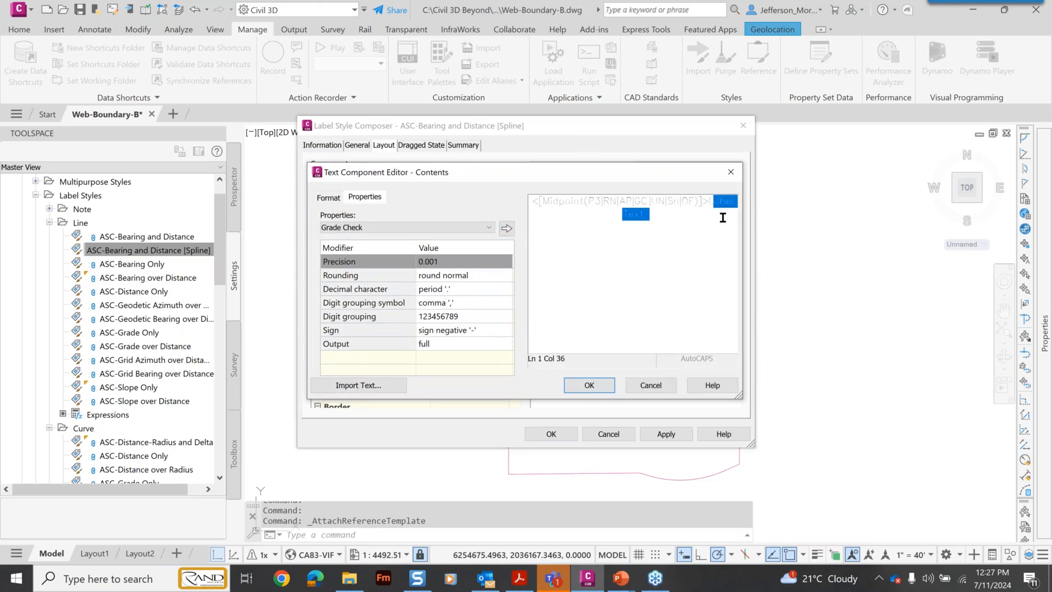
key("Delete")
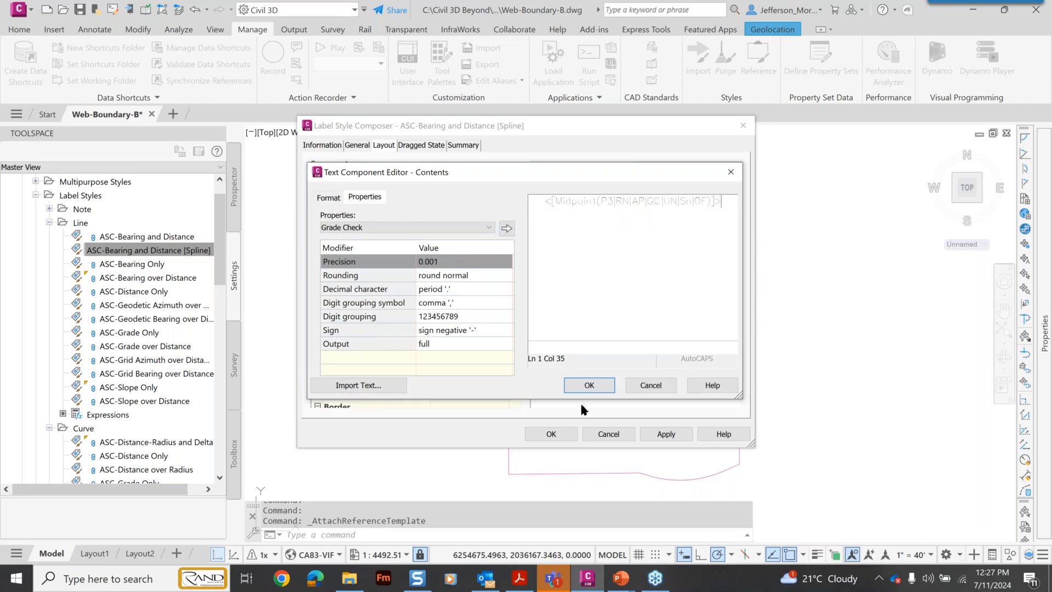
left_click(589, 384)
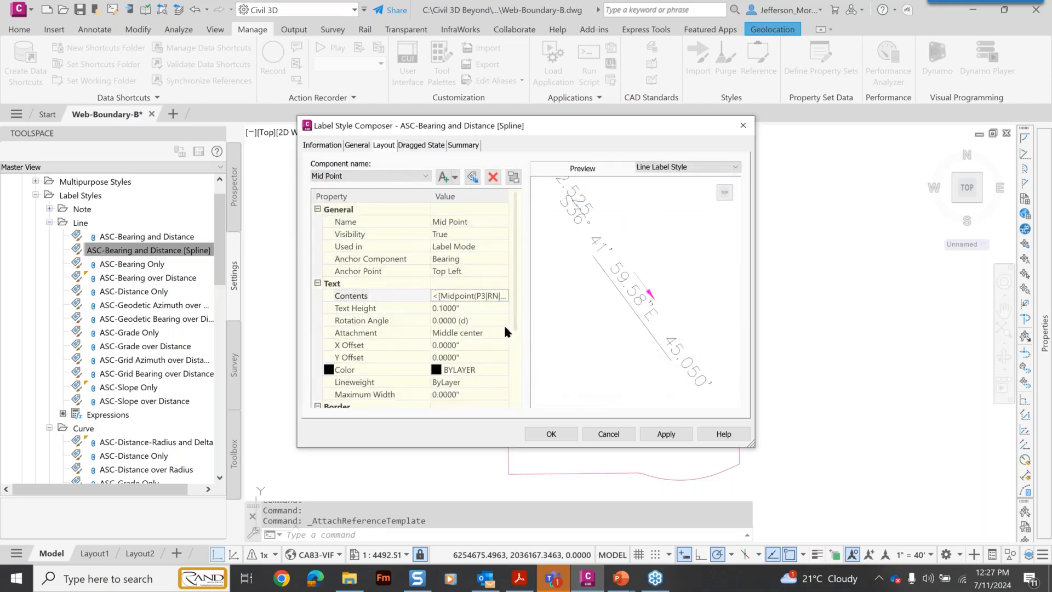
- Set the Mid Point component's anchor point to Bottom Center and its text attachment to Top center
left_click(496, 271)
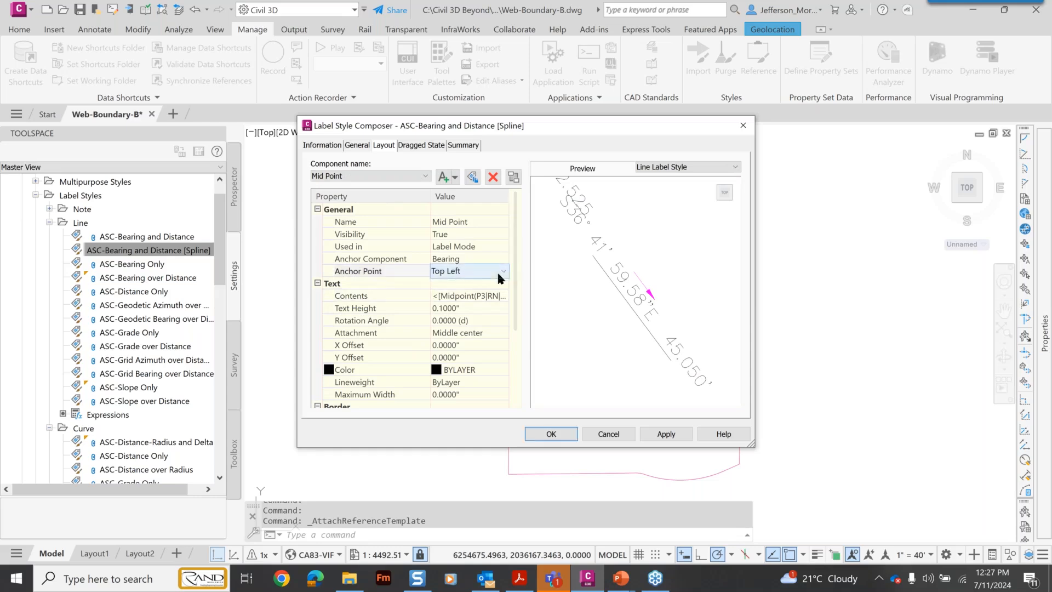
left_click(499, 272)
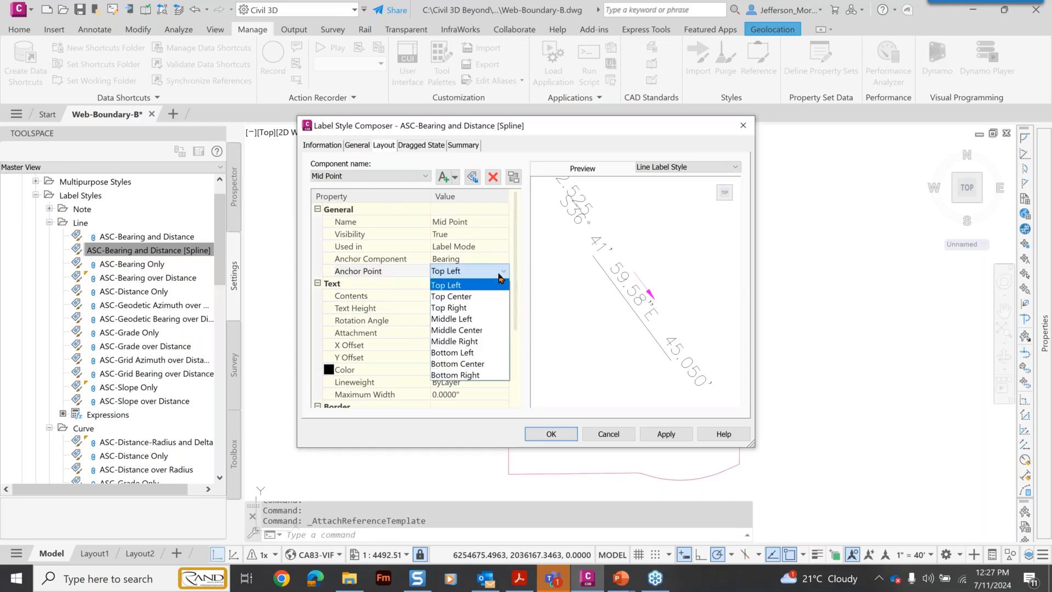
left_click(490, 364)
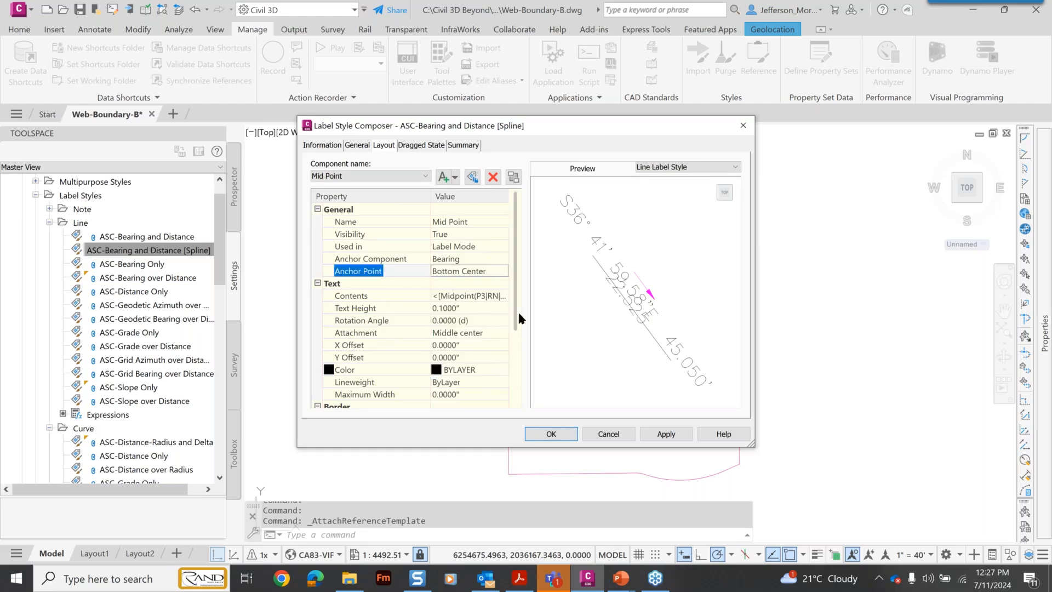
left_click(501, 333)
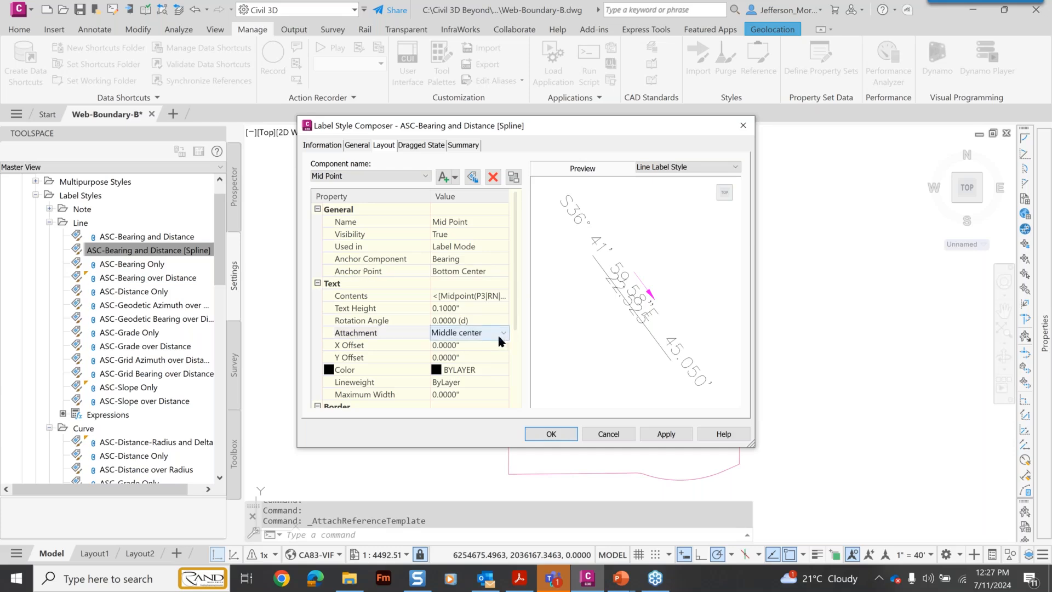
left_click(502, 332)
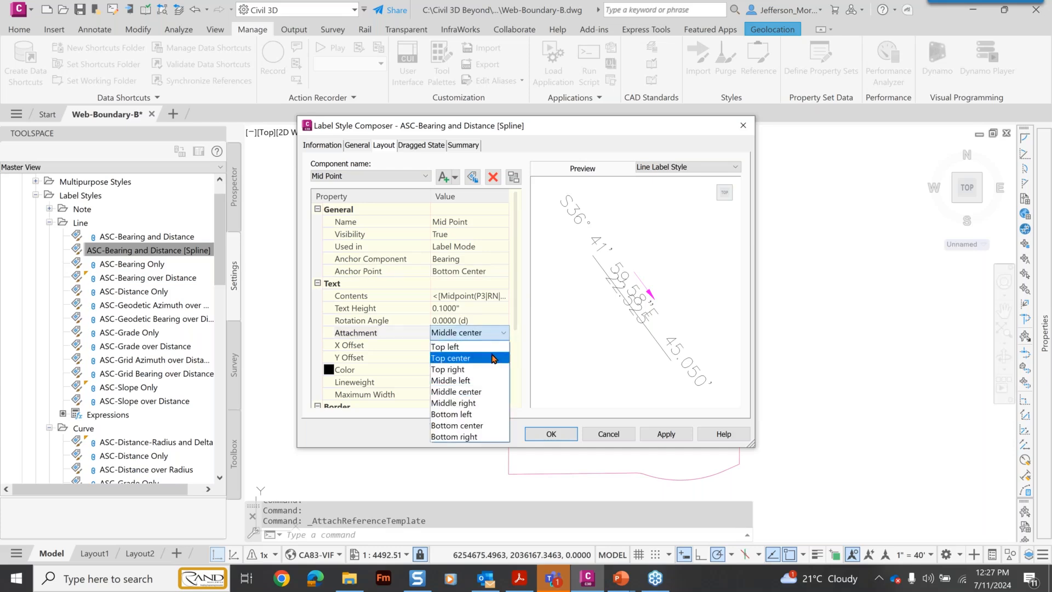
left_click(493, 358)
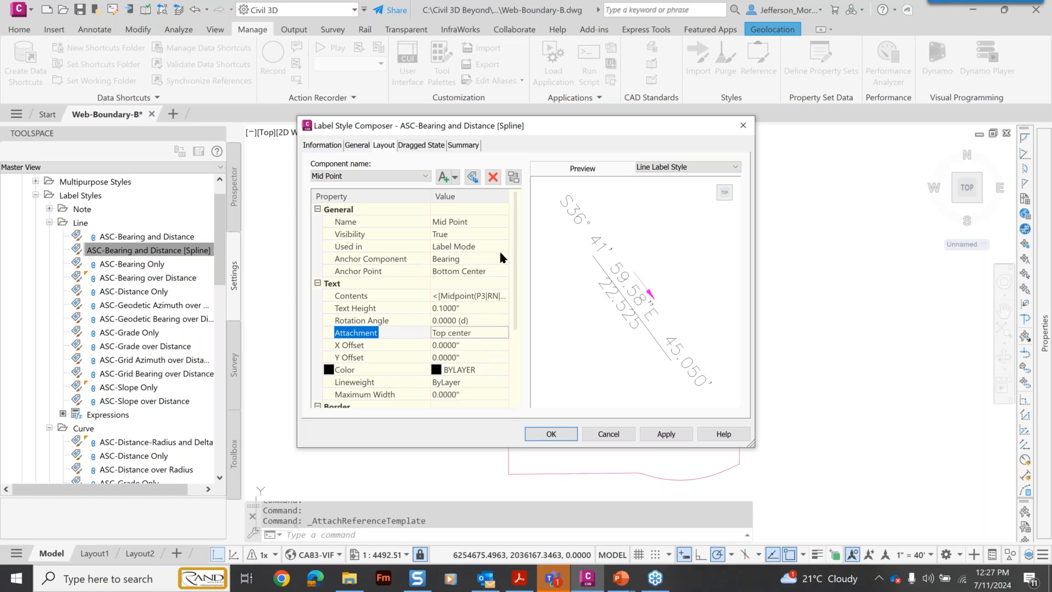
- Set the Mid Point component's anchor point to Top Center and its attachment to Bottom center, and save the label style
left_click(498, 267)
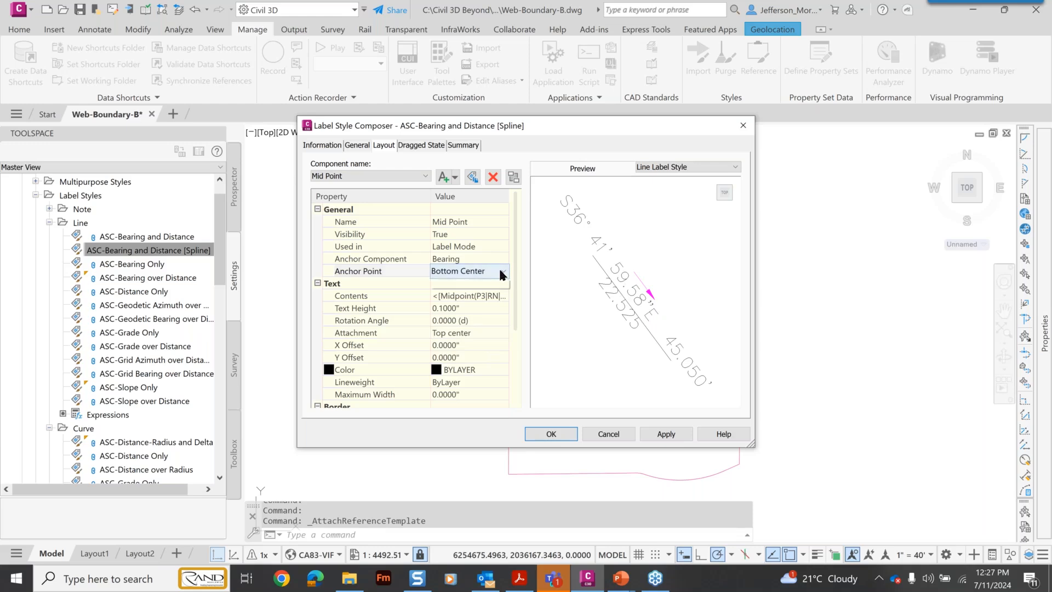
left_click(498, 267)
left_click(498, 298)
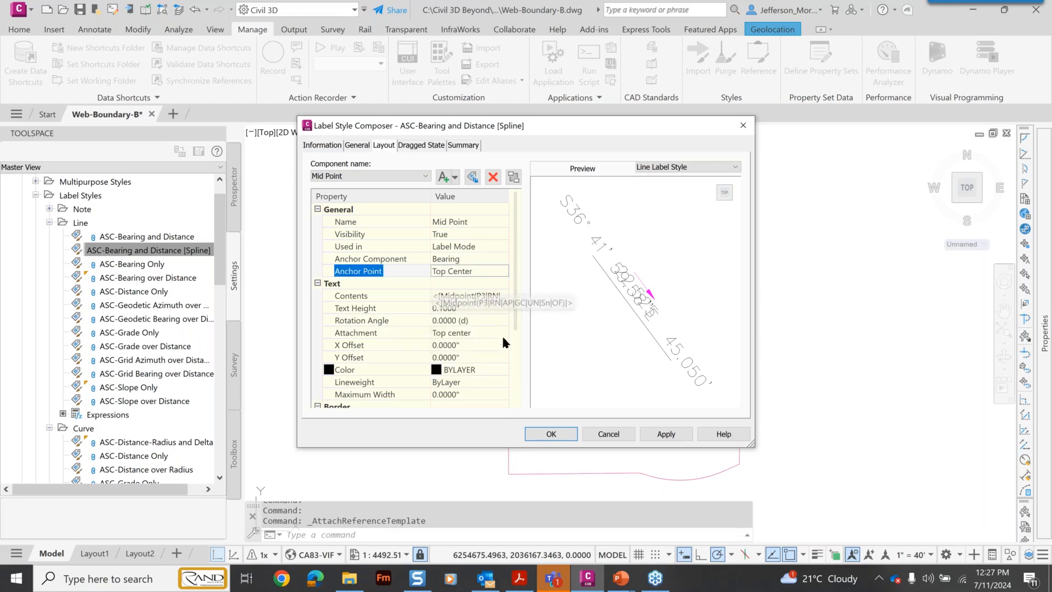
left_click(505, 335)
left_click(505, 333)
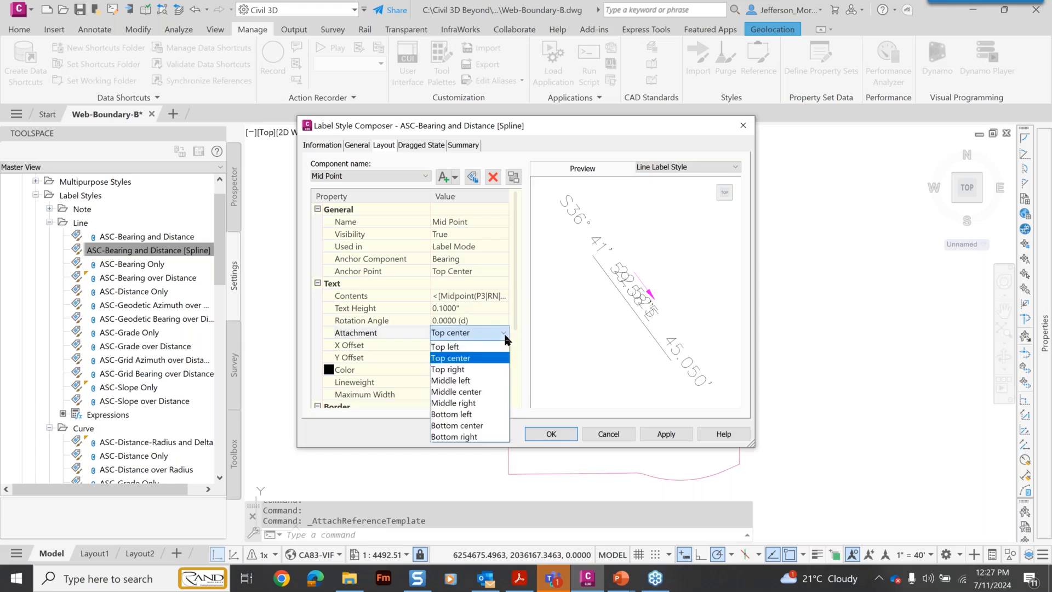
left_click(491, 425)
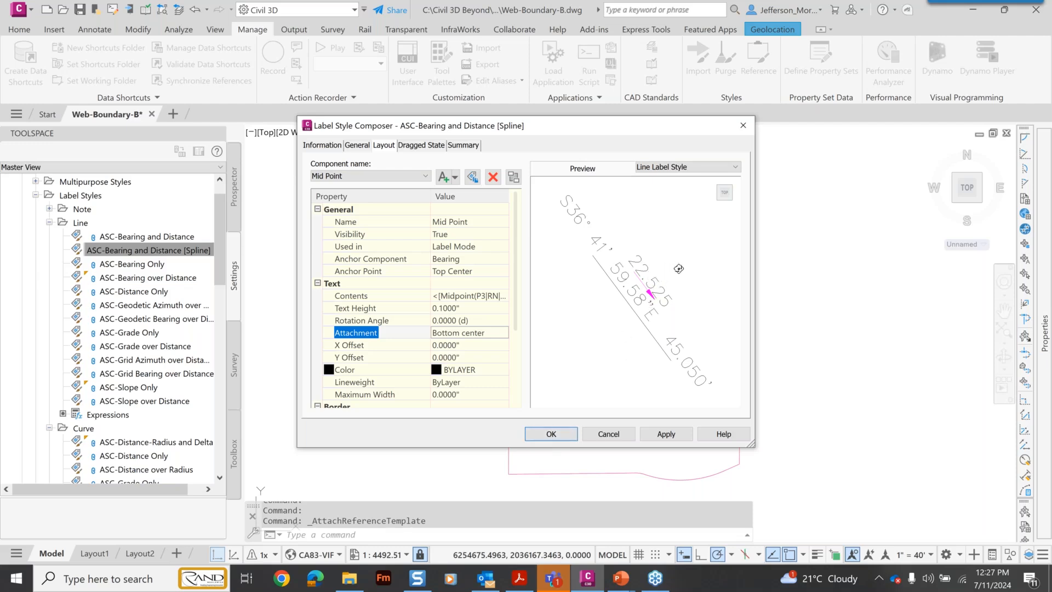
left_click(558, 434)
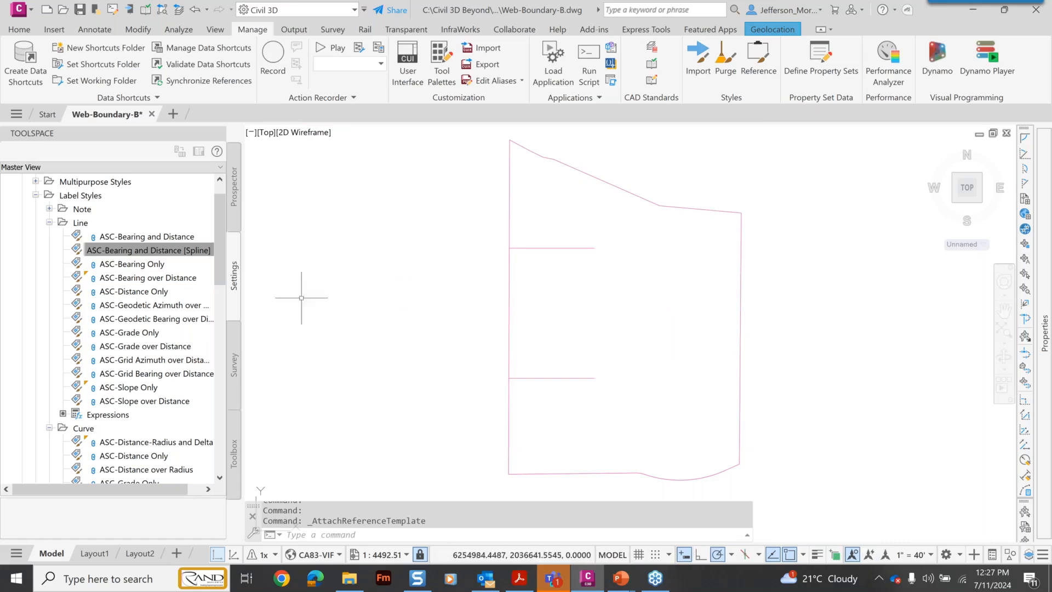
- Collapse the General collection of styles in the drawing's settings tree
scroll(225, 310, "down", 3)
left_click_drag(226, 310, 239, 261)
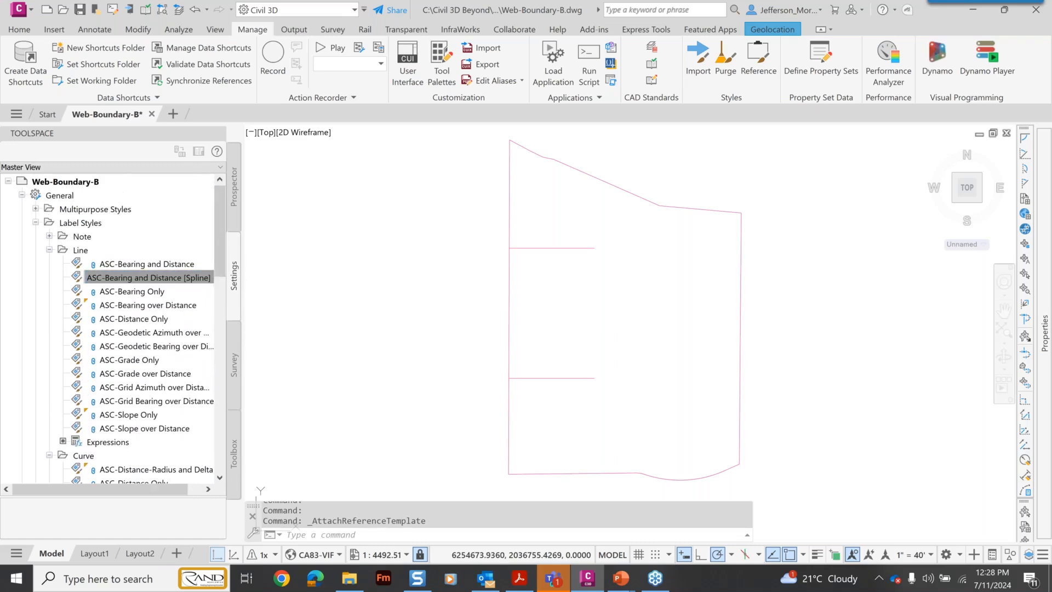
left_click(21, 195)
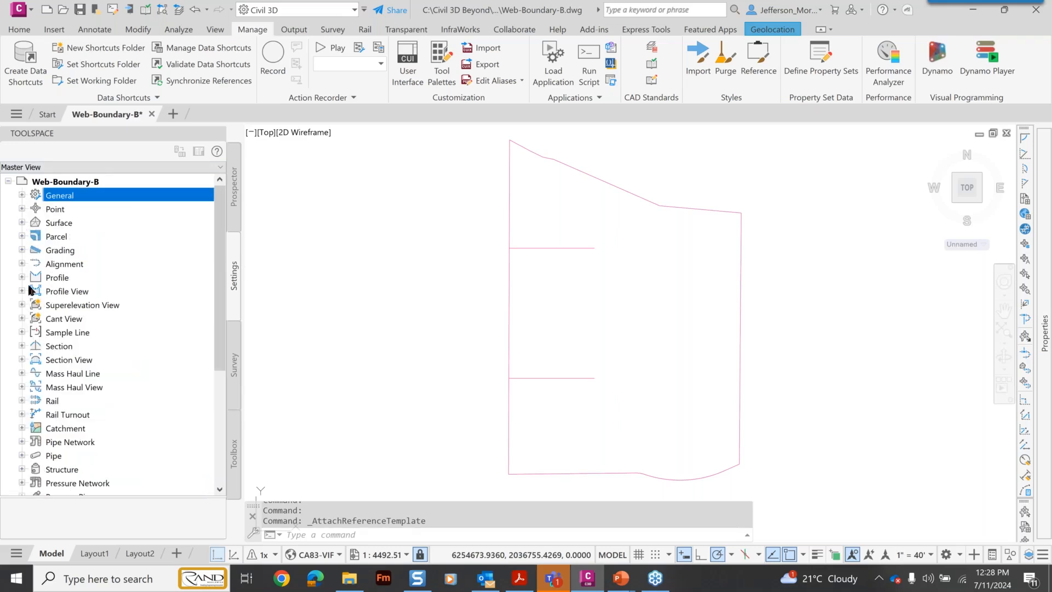
- Examine the parcel line label styles in the settings tree, including the child styles of the span and the bearing-over-distance styles
left_click(22, 237)
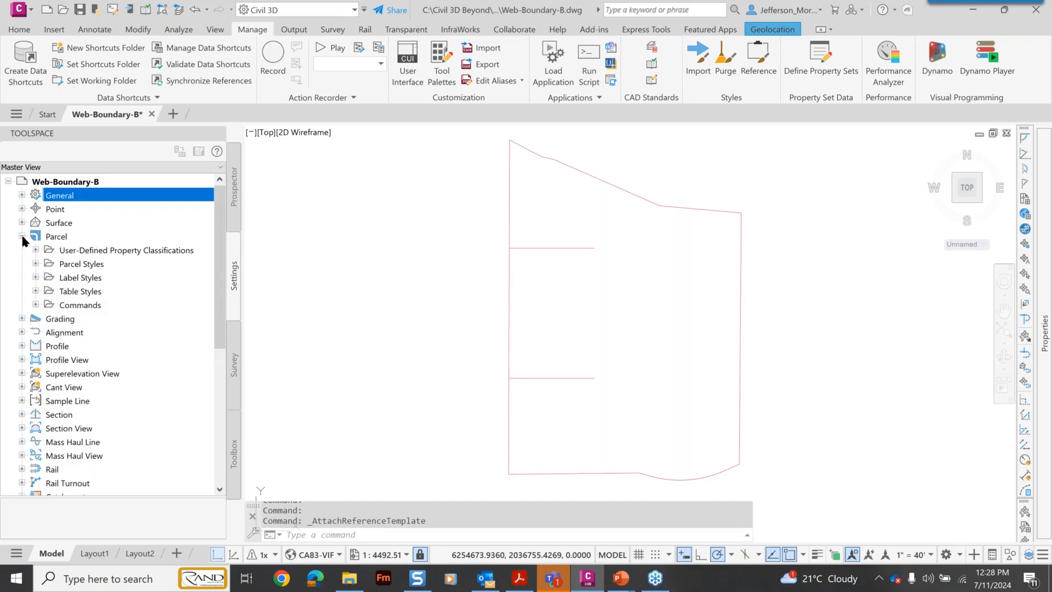
left_click(35, 263)
left_click(35, 265)
left_click(35, 278)
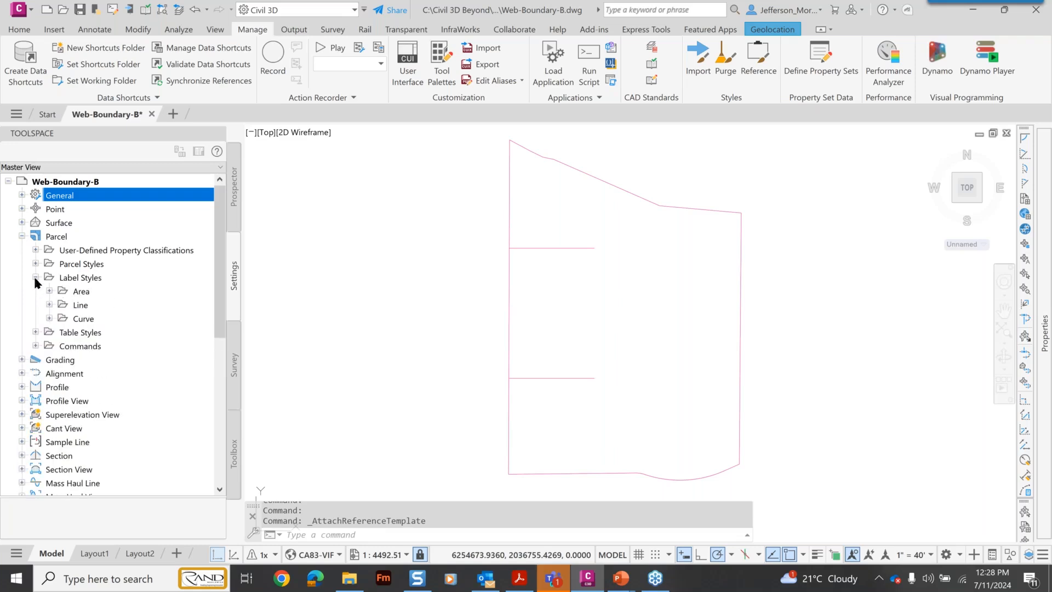
left_click(49, 304)
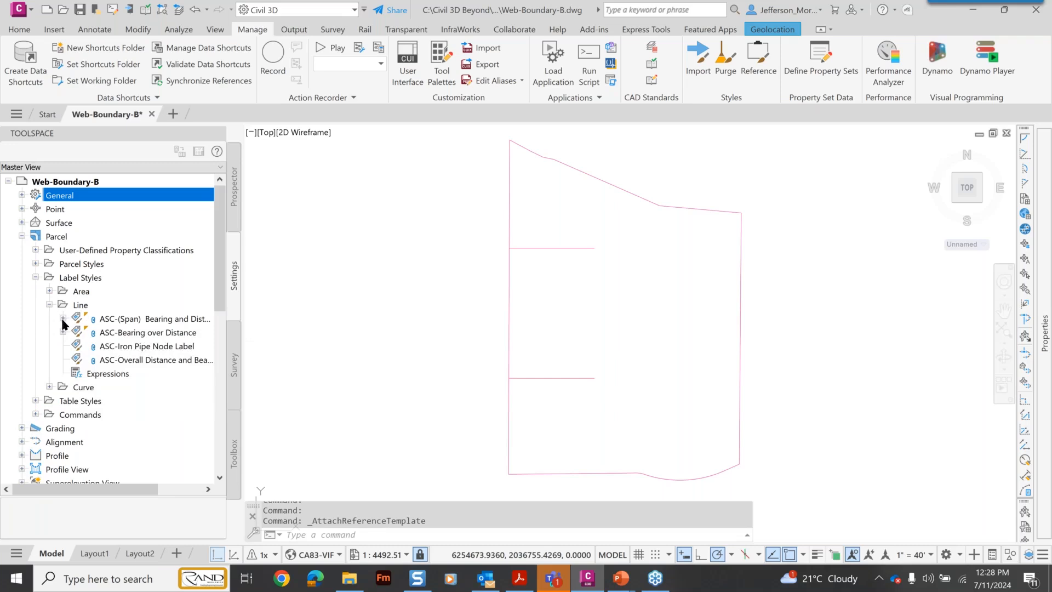
left_click(63, 319)
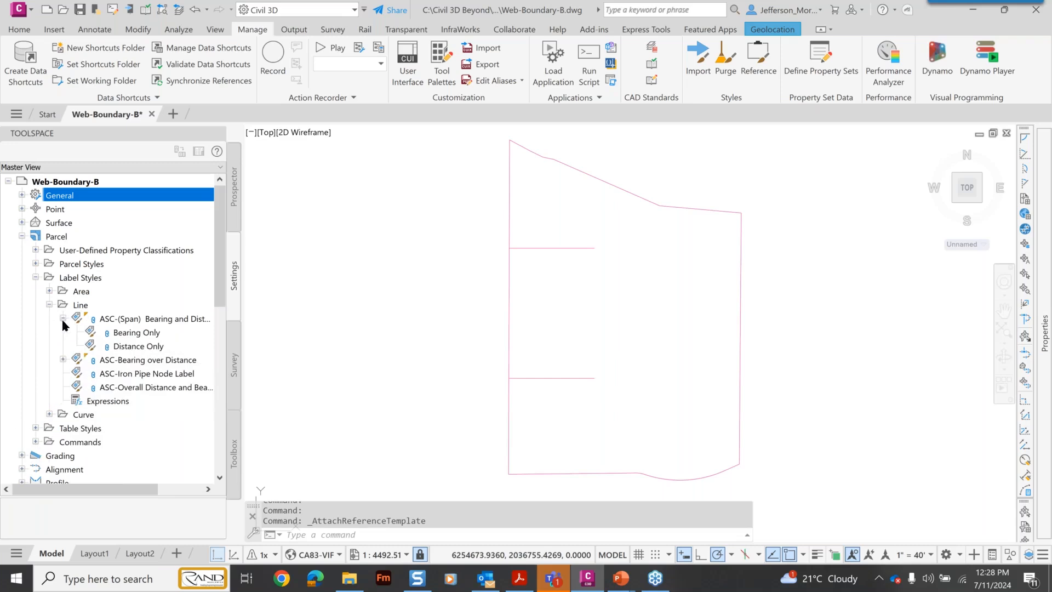
left_click(63, 359)
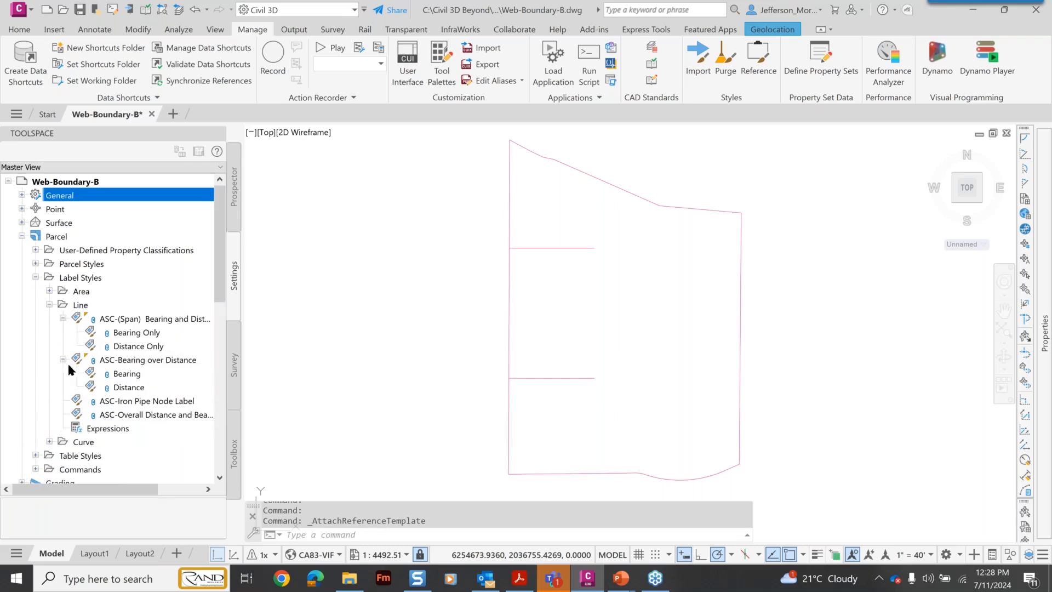
left_click(132, 374)
left_click(135, 387)
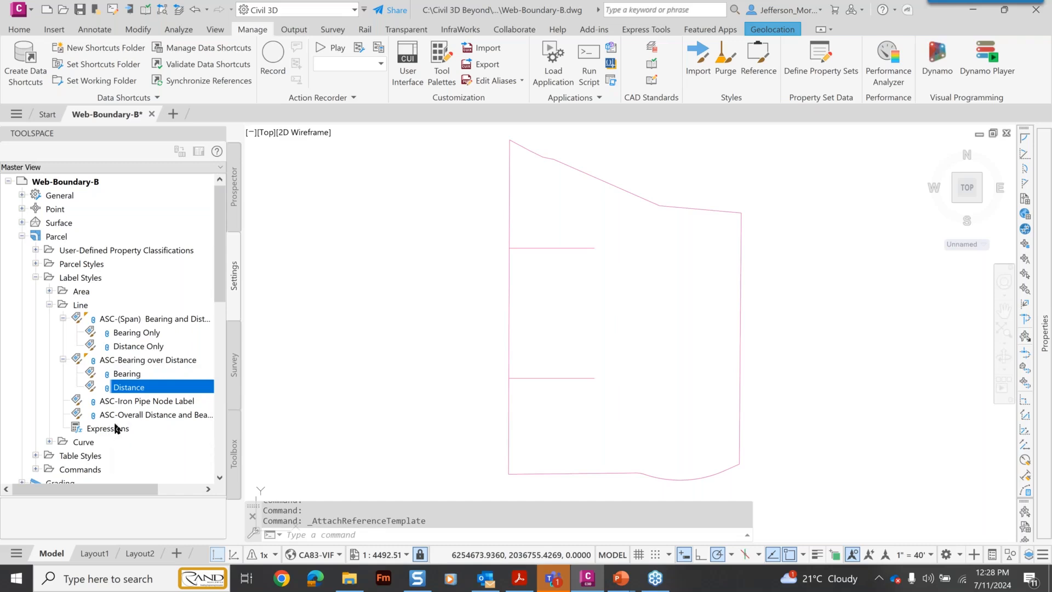
- Review the parcel segment table style ASC-ASC-Length & Bearing or Delta & Radius, try its Sort data option, and discard the change
scroll(113, 426, "down", 1)
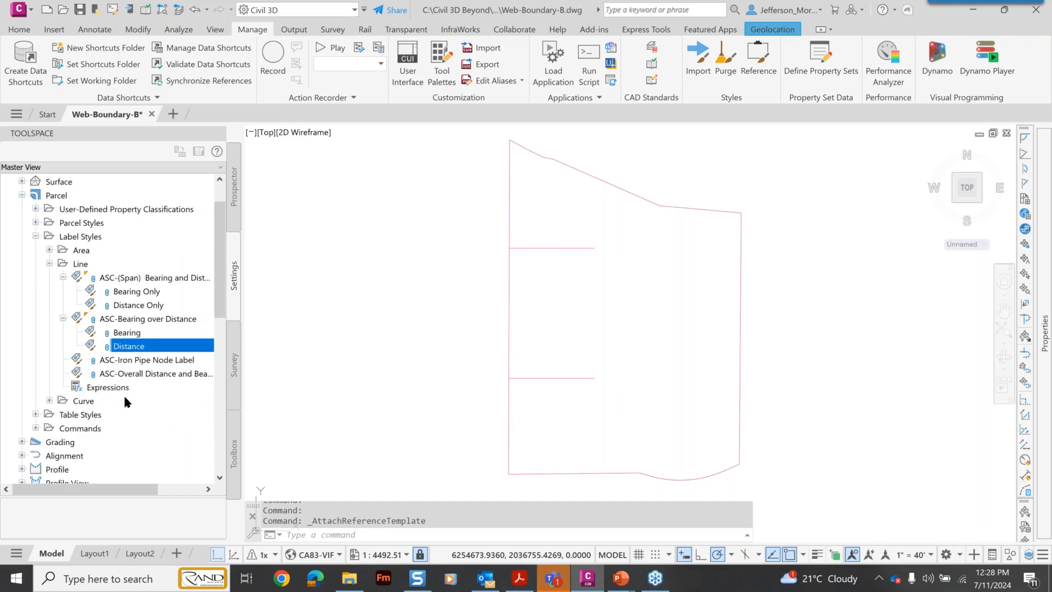
left_click(36, 414)
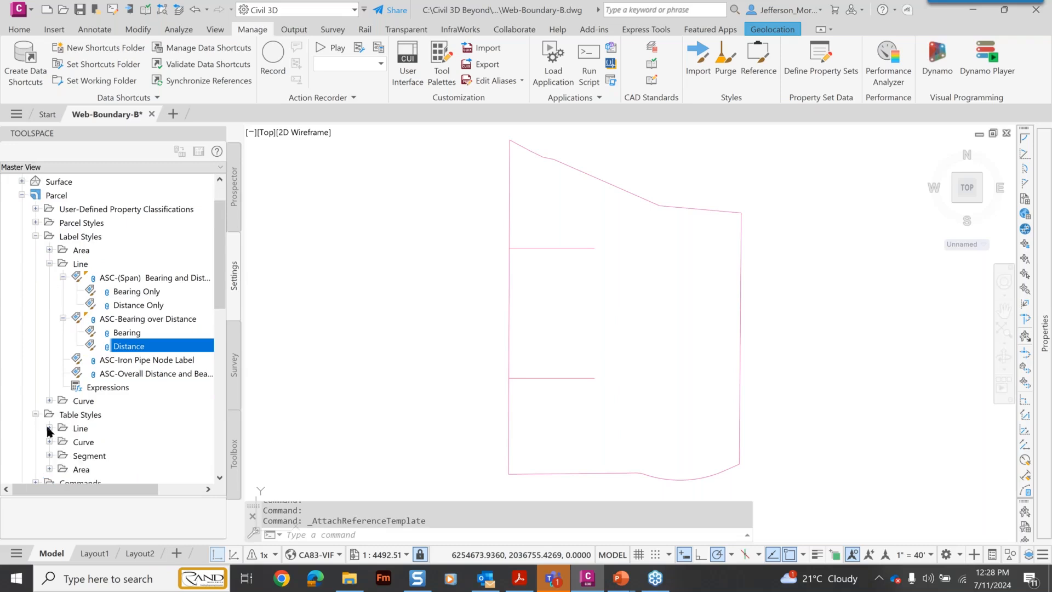
left_click(48, 455)
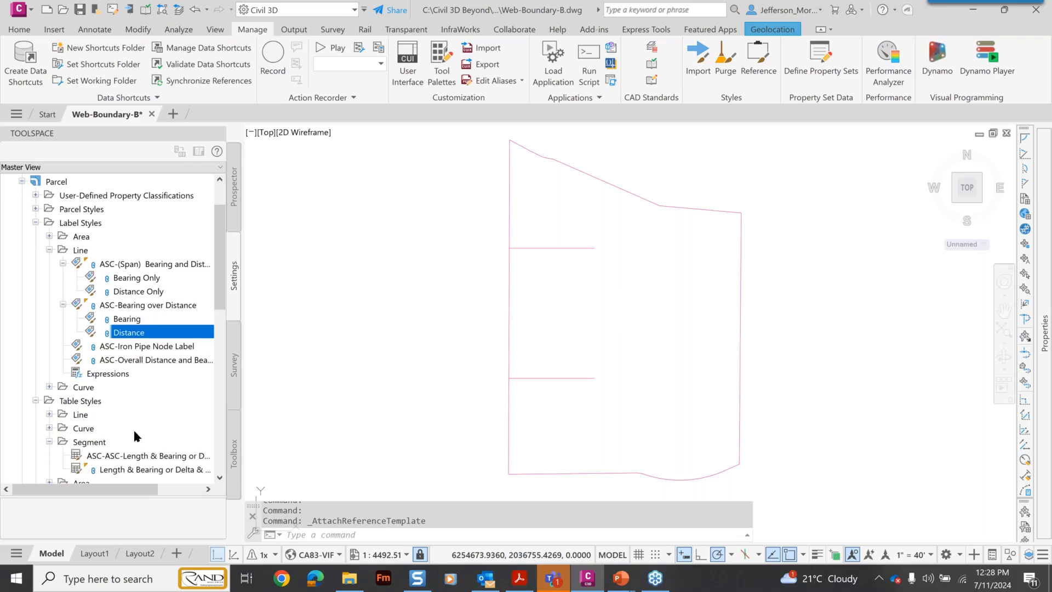
scroll(134, 436, "down", 1)
left_click(50, 373)
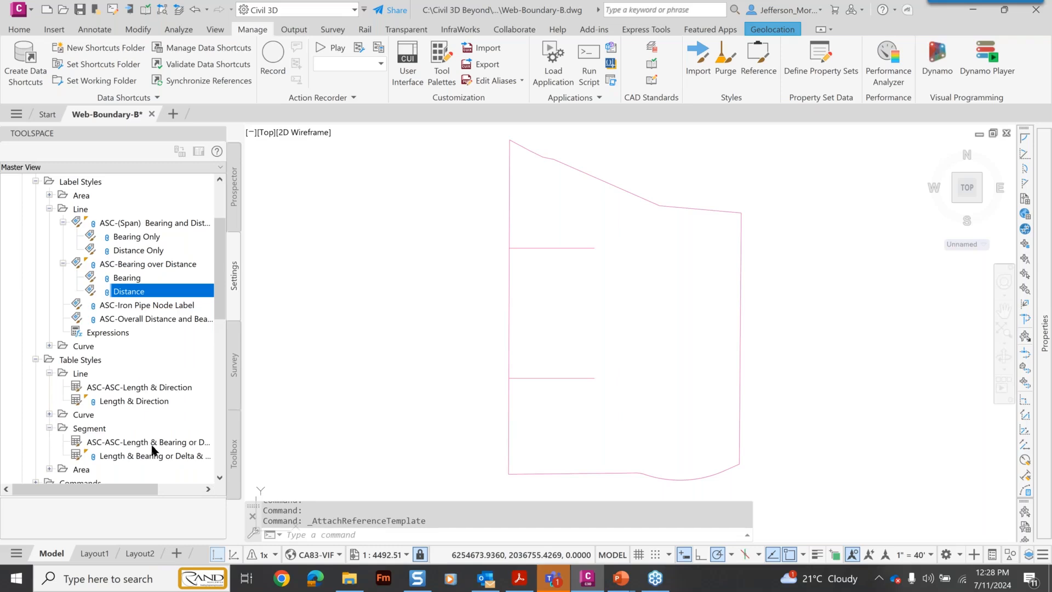
left_click(130, 448)
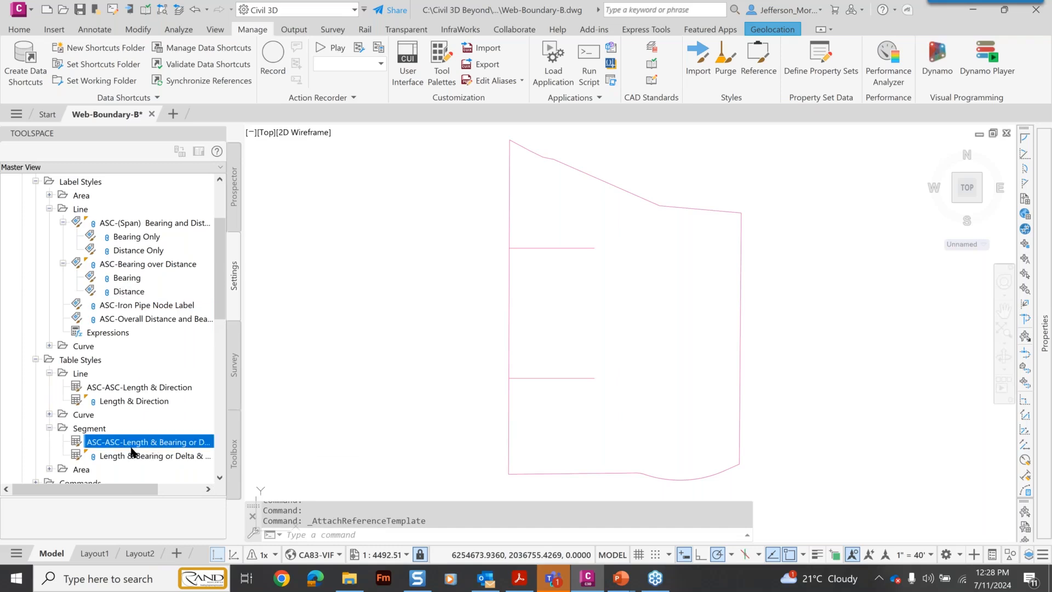
right_click(134, 446)
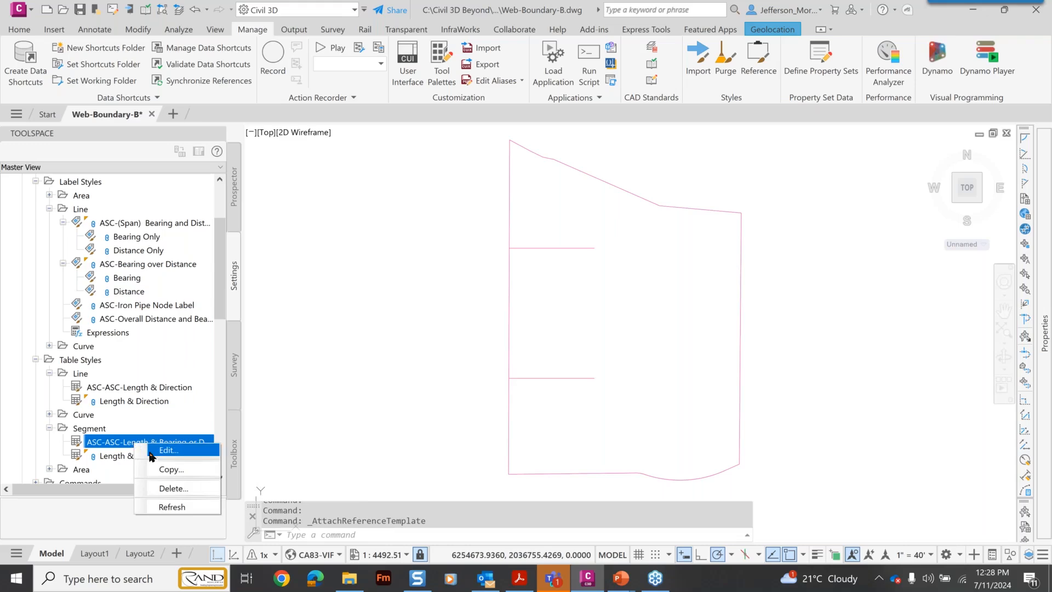
left_click(168, 450)
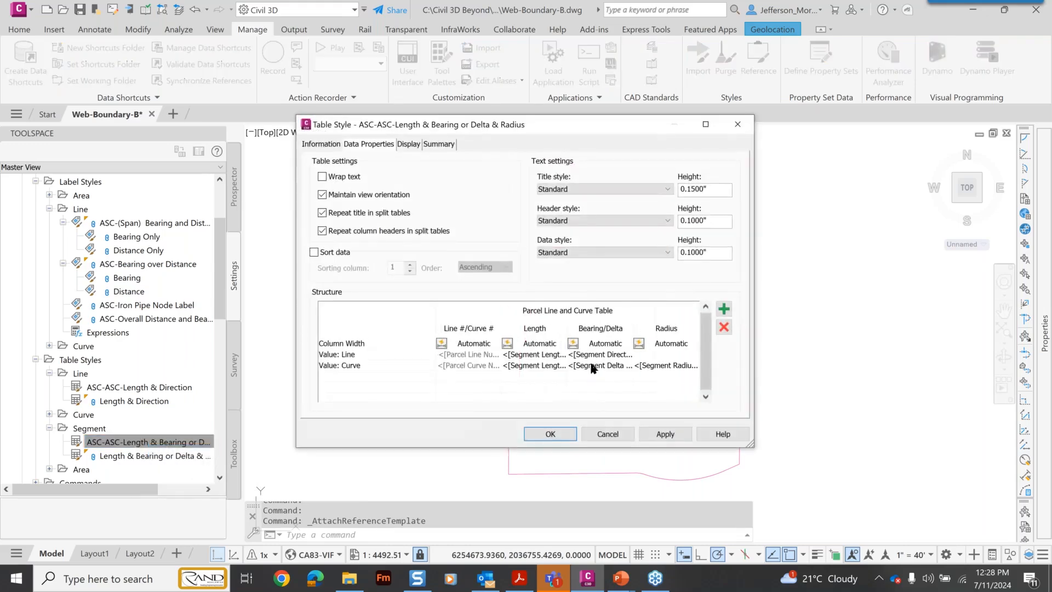
left_click(313, 252)
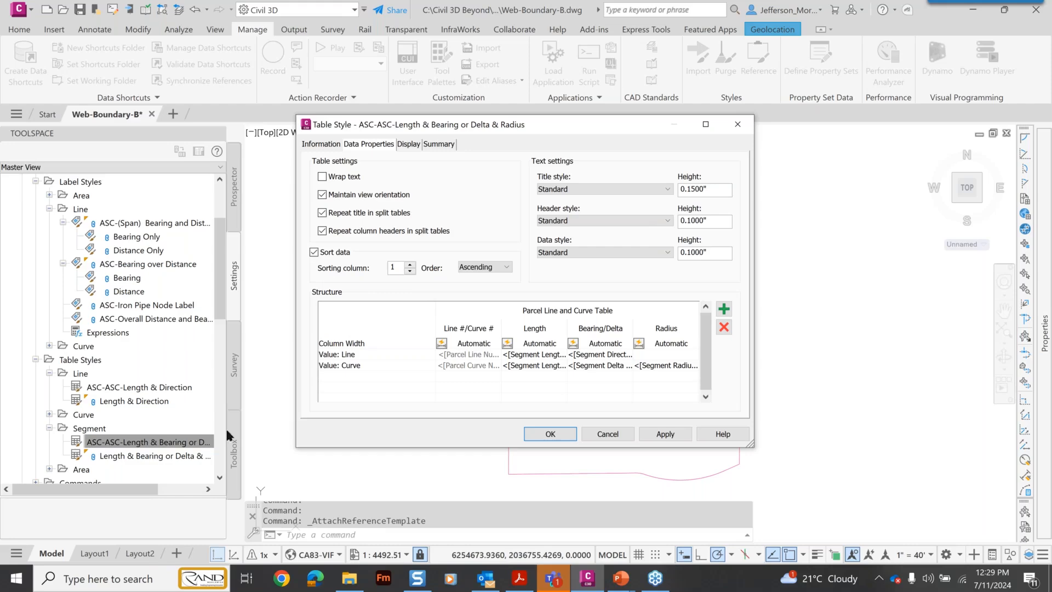
left_click(607, 434)
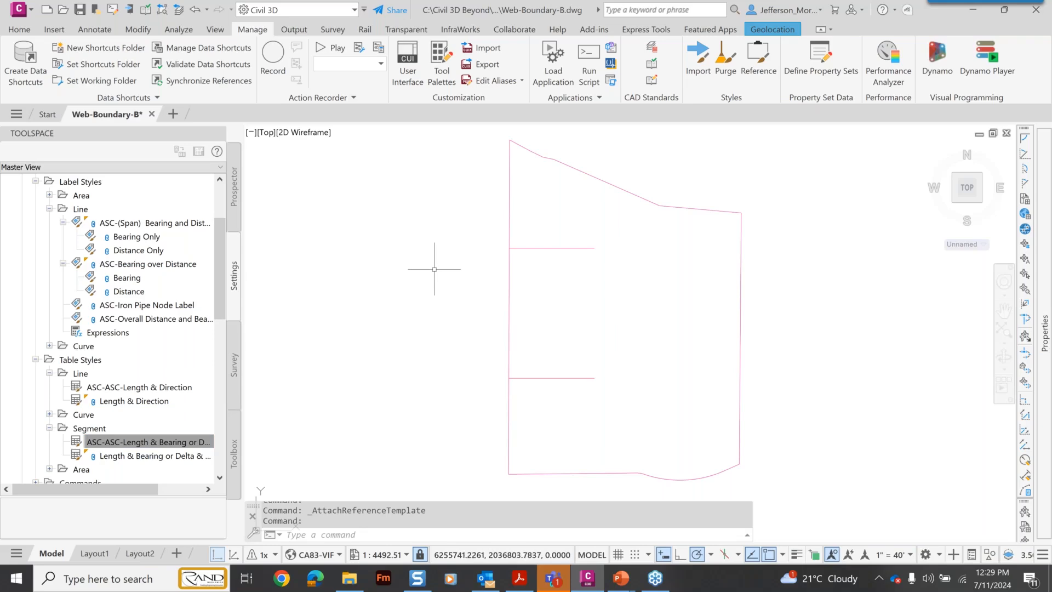
key("alt")
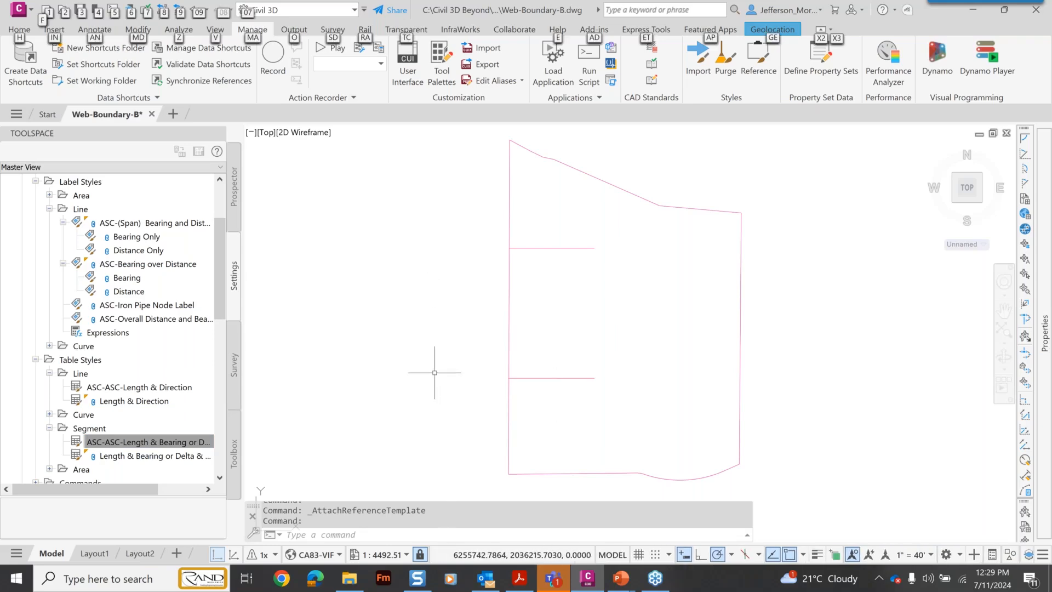
key("alt+Tab")
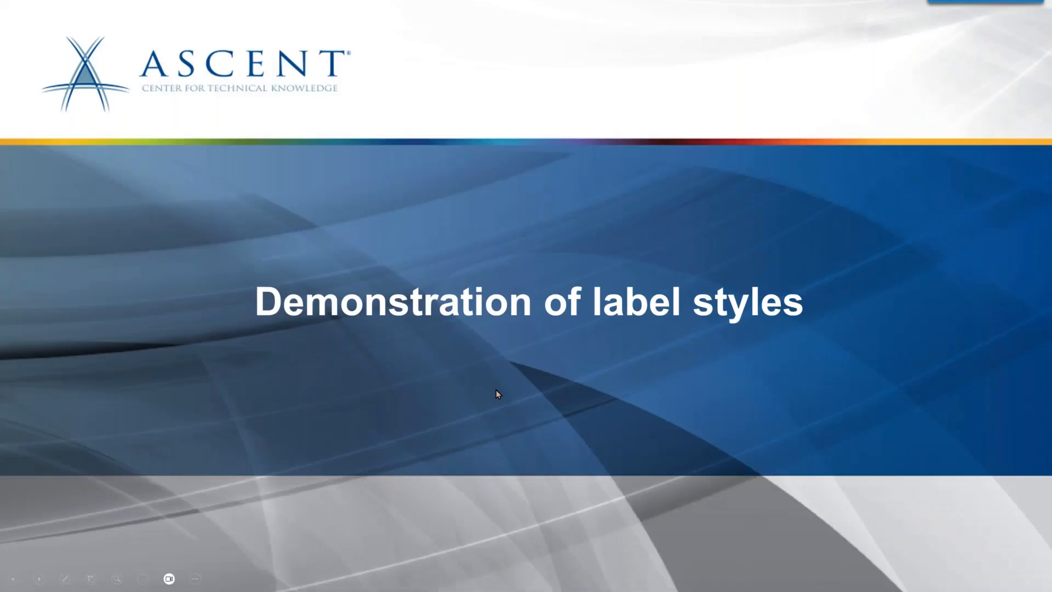
left_click(495, 389)
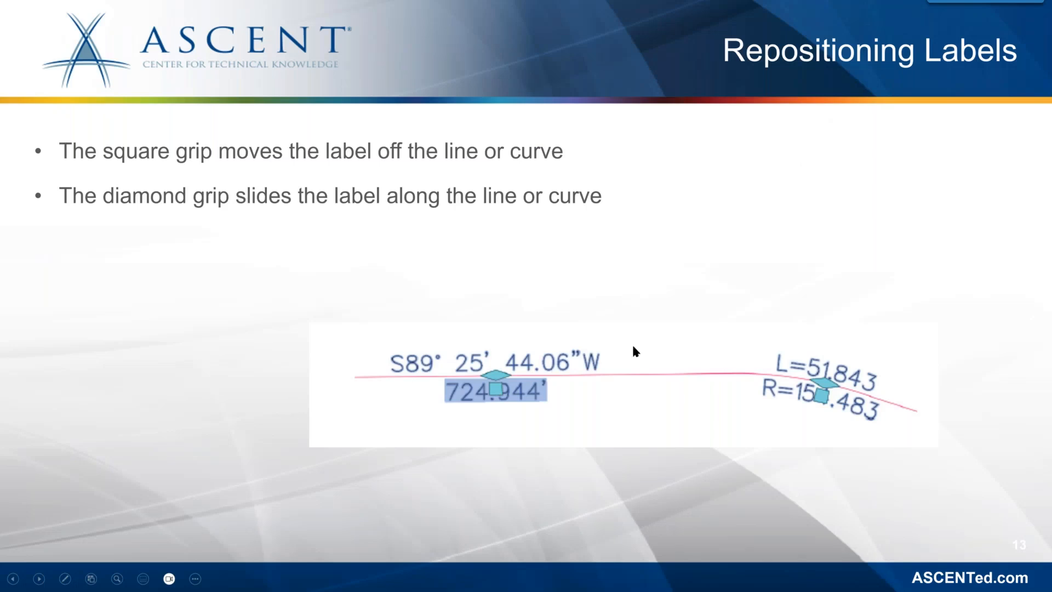
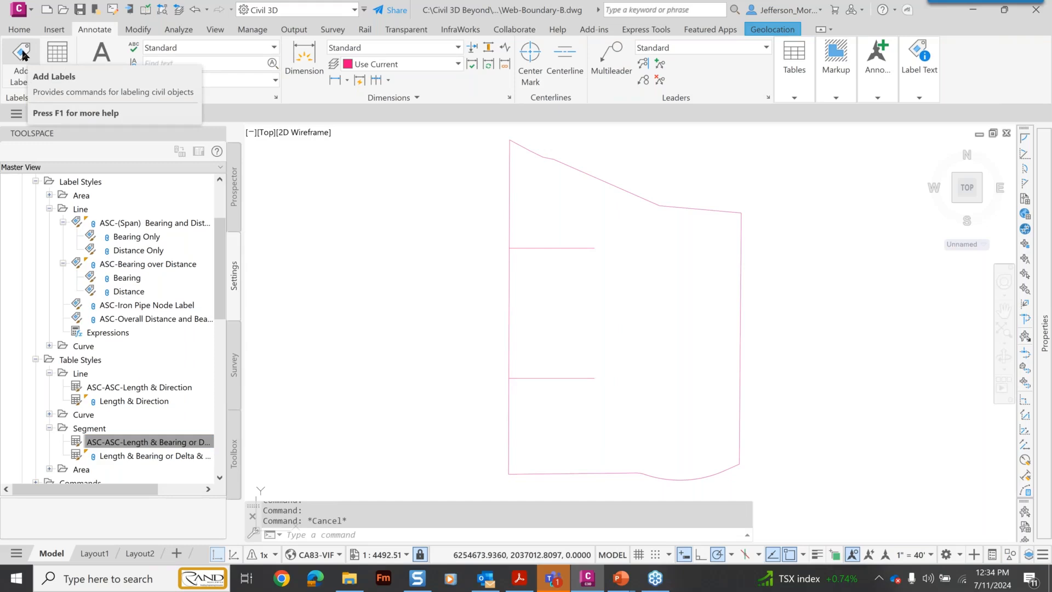
- Start adding labels with the feature set to Line and Curve and the label type set to Single Segment
left_click(22, 53)
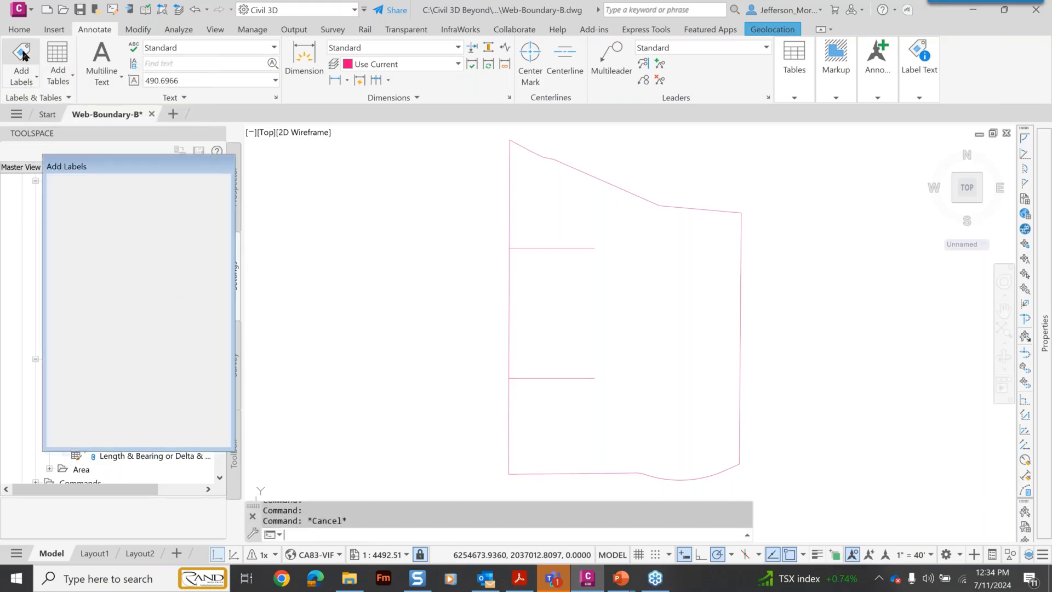
mouse_move(169, 169)
left_mouse_down()
mouse_move(370, 181)
mouse_move(748, 176)
mouse_move(884, 116)
mouse_move(905, 81)
left_mouse_up()
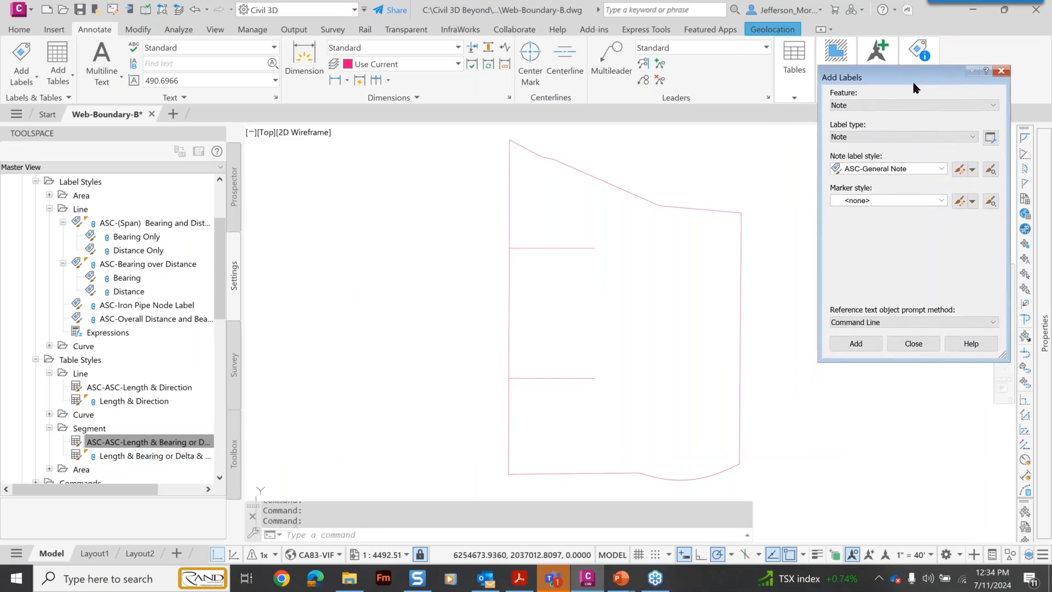
mouse_move(921, 75)
left_mouse_down()
mouse_move(916, 59)
mouse_move(930, 67)
left_mouse_up()
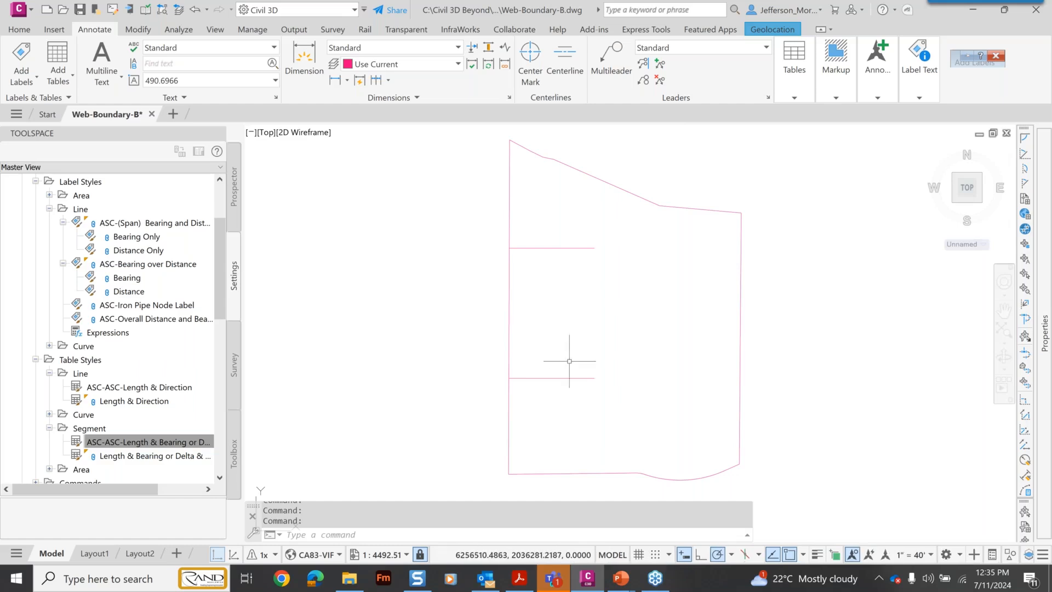
mouse_move(959, 65)
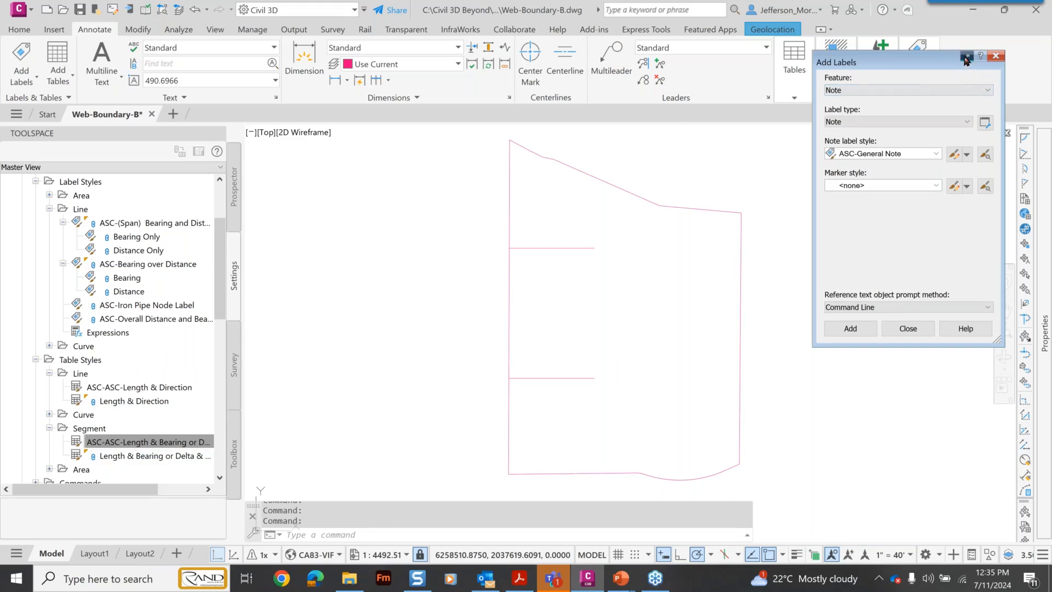
left_click(986, 91)
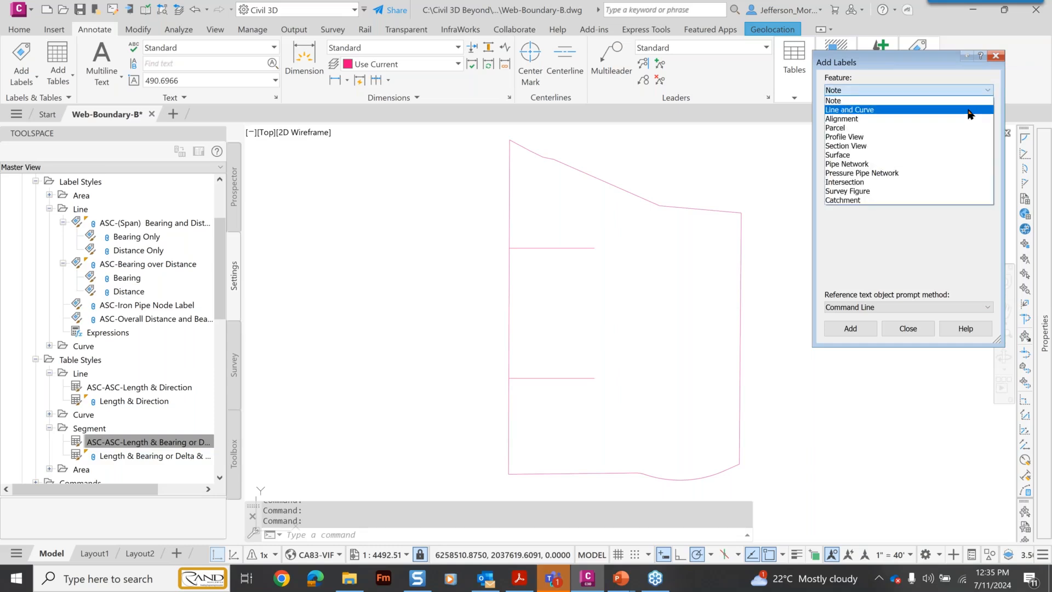
left_click(969, 109)
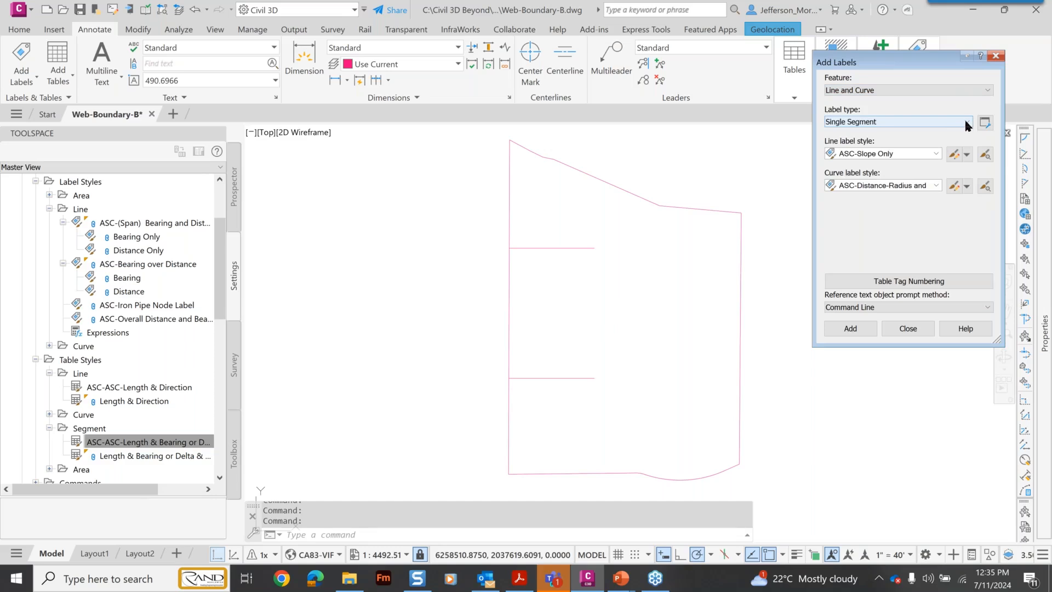
left_click(965, 123)
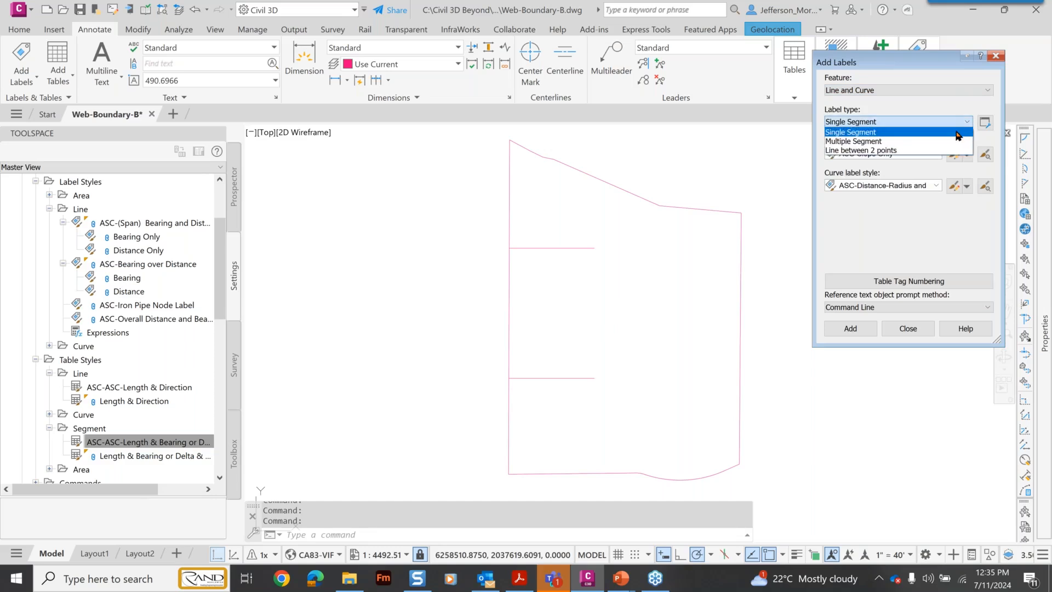
left_click(877, 134)
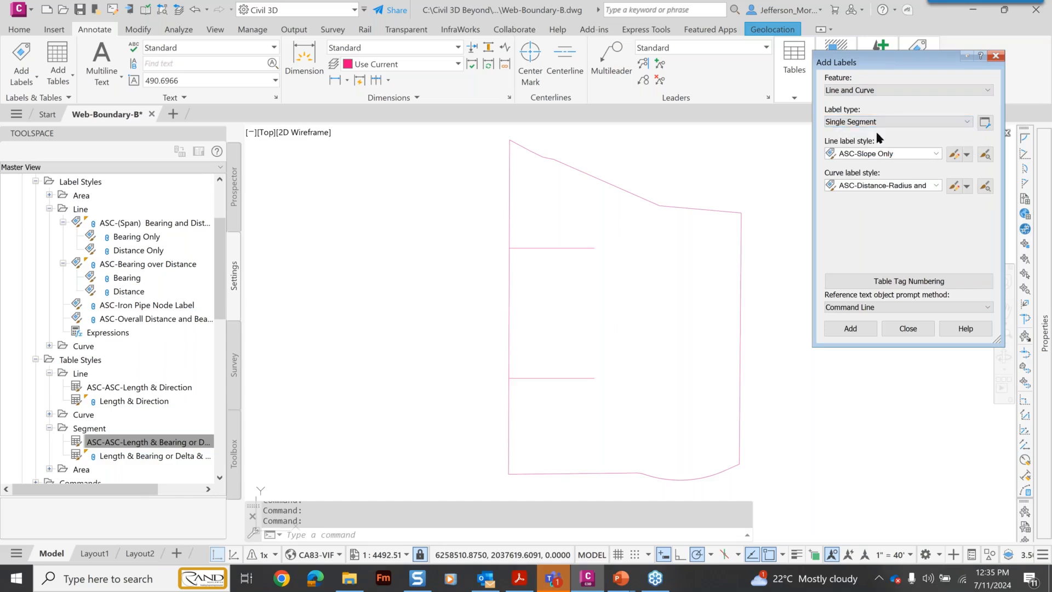
- Set the line label style to ASC-Bearing and Distance [Spline] and keep ASC-Distance-Radius and Delta as the curve label style
left_click(935, 156)
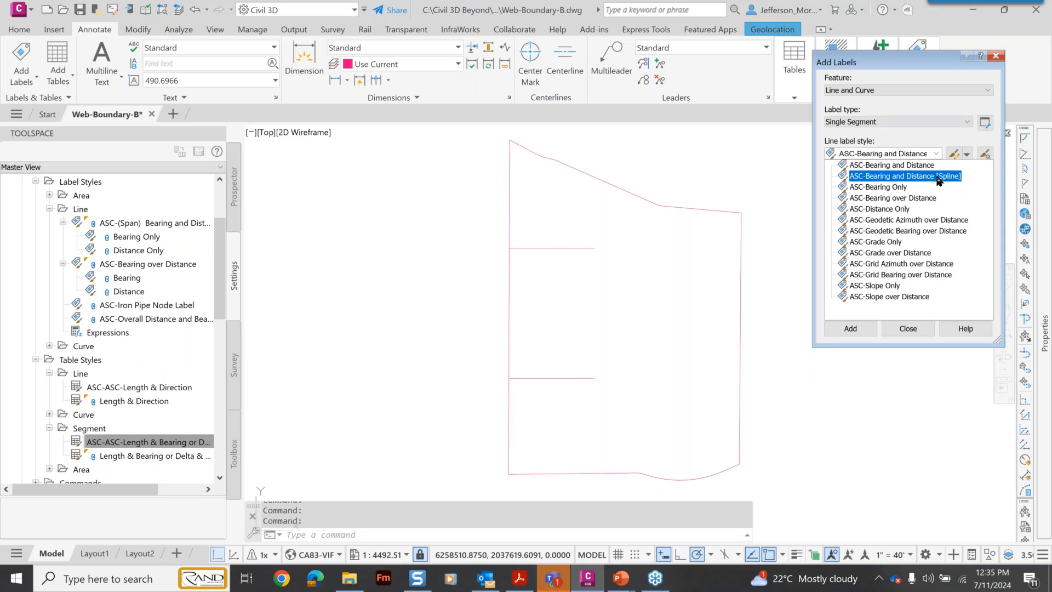
left_click(905, 177)
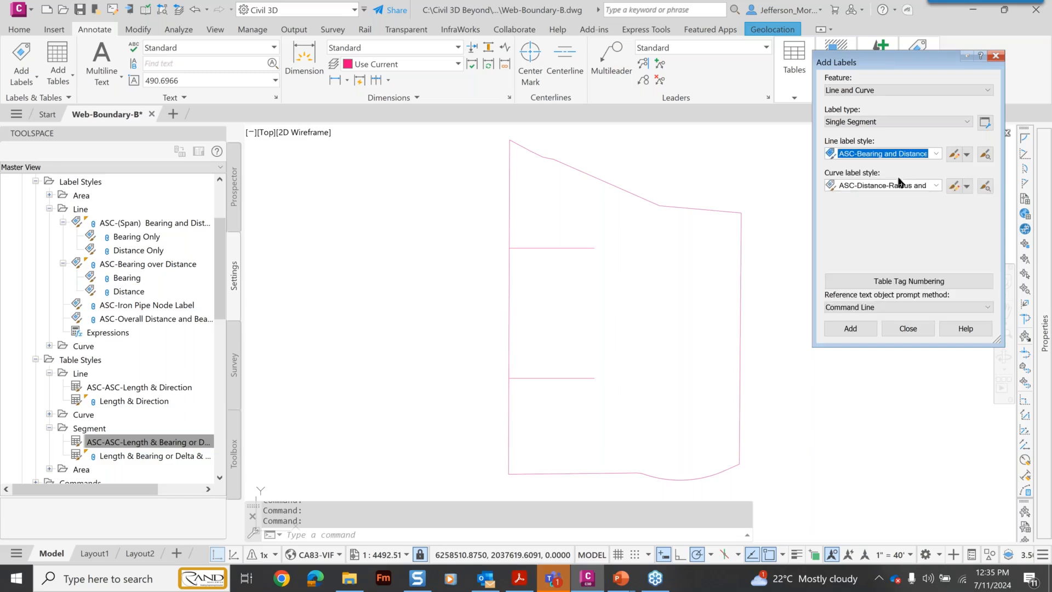
left_click(936, 185)
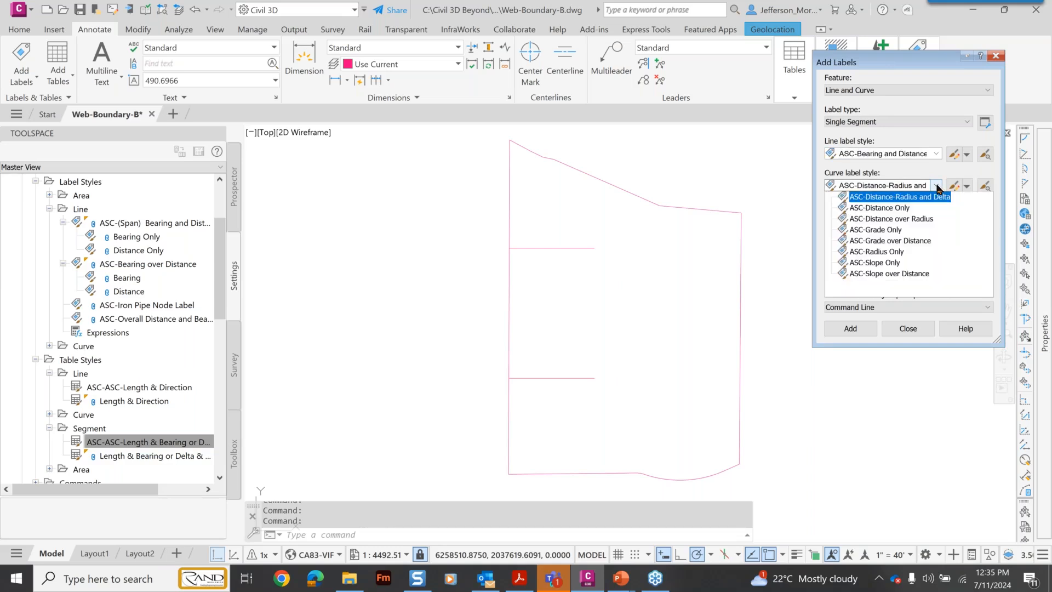
left_click(936, 187)
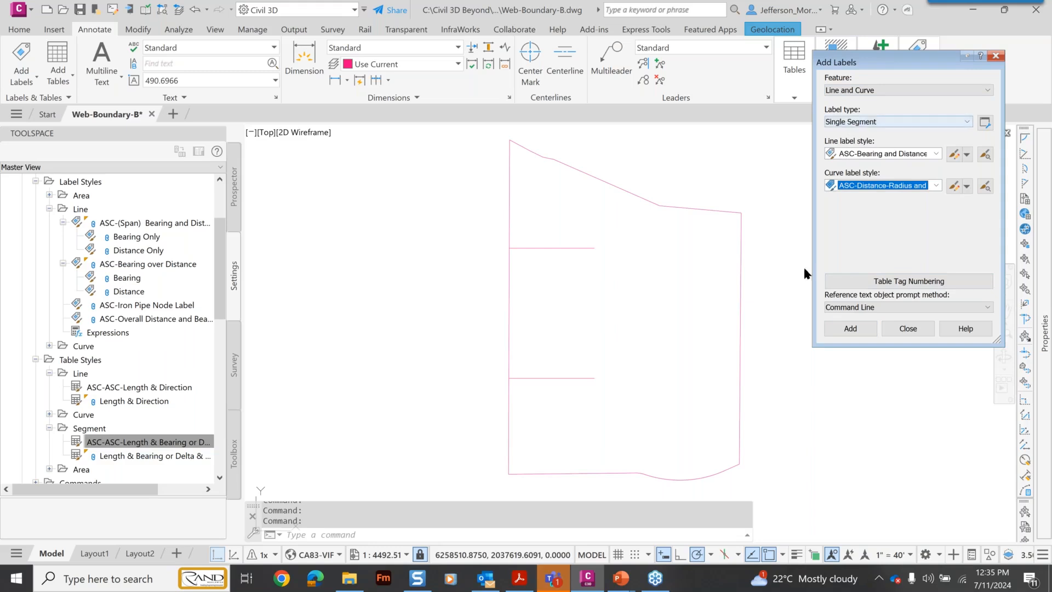
- Add a single-segment label to the upper short horizontal line inside the boundary and inspect it up close
left_click(850, 329)
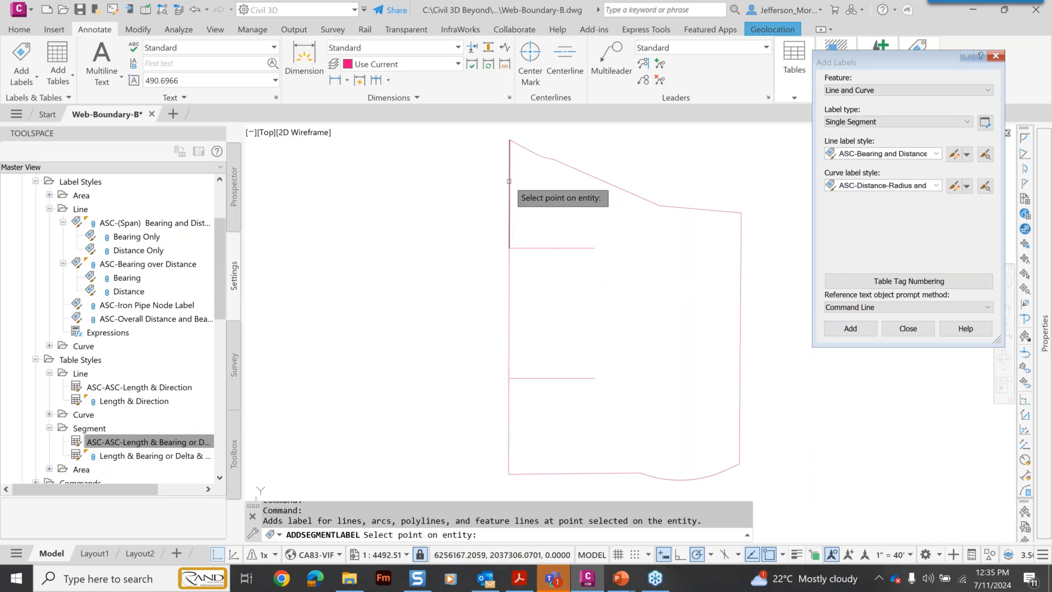
scroll(528, 205, "up", 1)
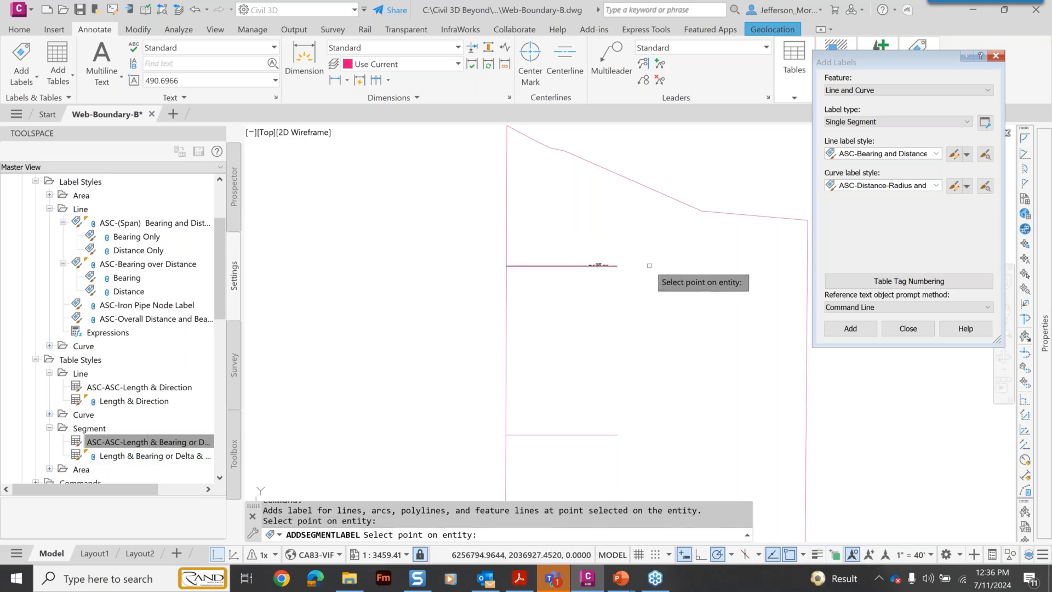
left_click(598, 265)
scroll(580, 274, "up", 10)
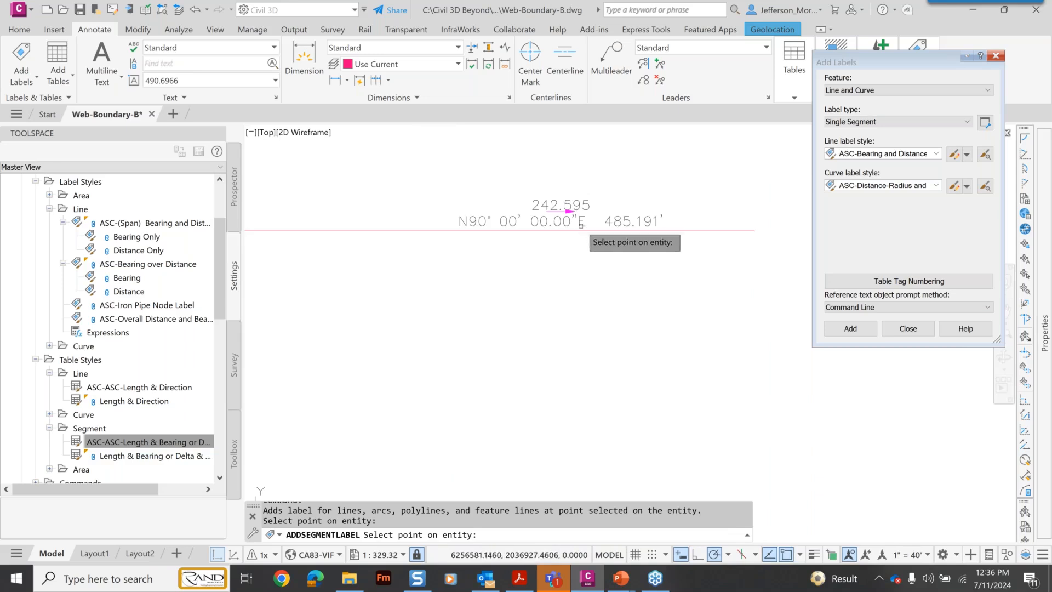
scroll(588, 225, "up", 5)
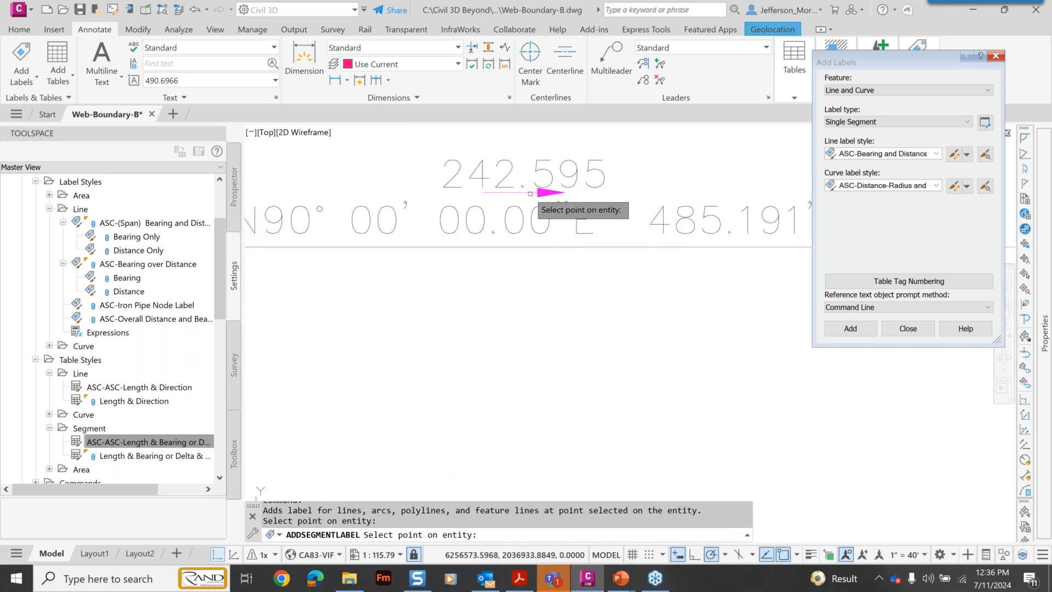
- Add single-segment labels to the first two segments of the sloping northern boundary, starting from the northwest corner
scroll(522, 192, "down", 10)
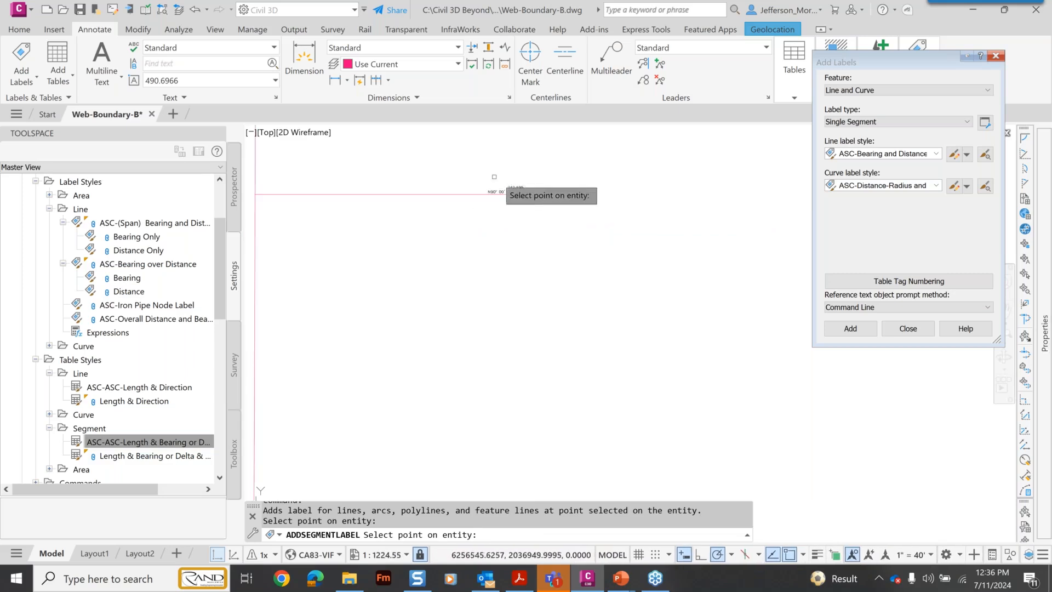
middle_click_drag(483, 160, 582, 404)
scroll(564, 373, "down", 1)
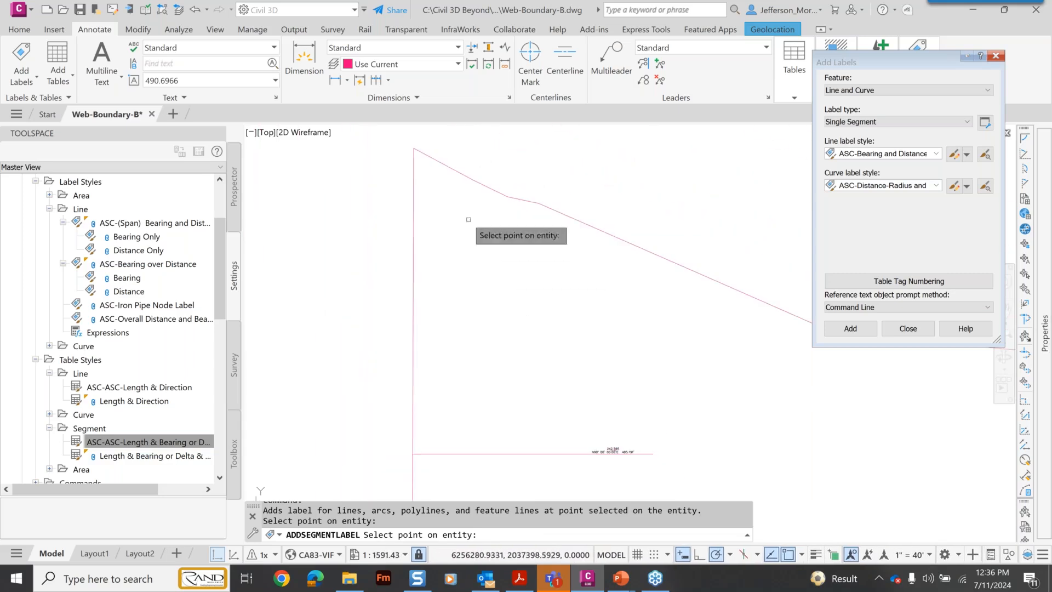
left_click(448, 164)
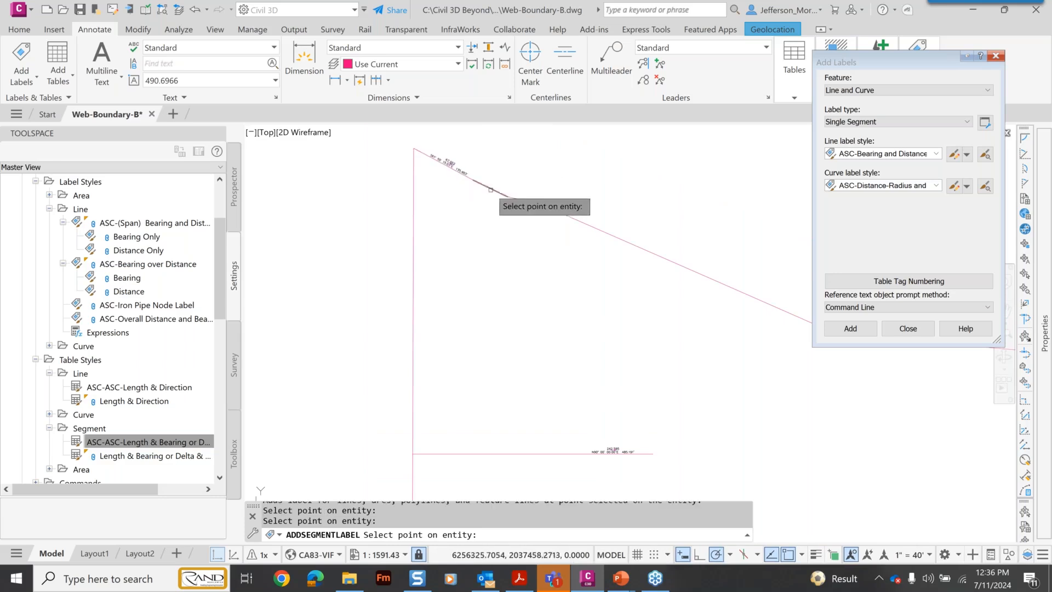
left_click(495, 191)
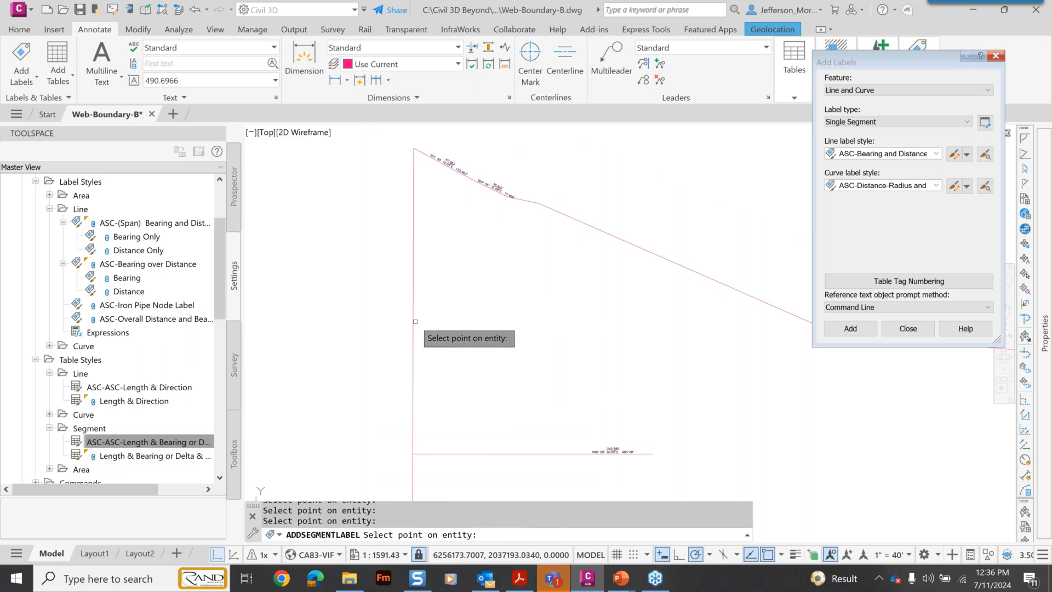
- Add single-segment labels to the west boundary segments and the lower short horizontal line inside the boundary
scroll(414, 321, "down", 3)
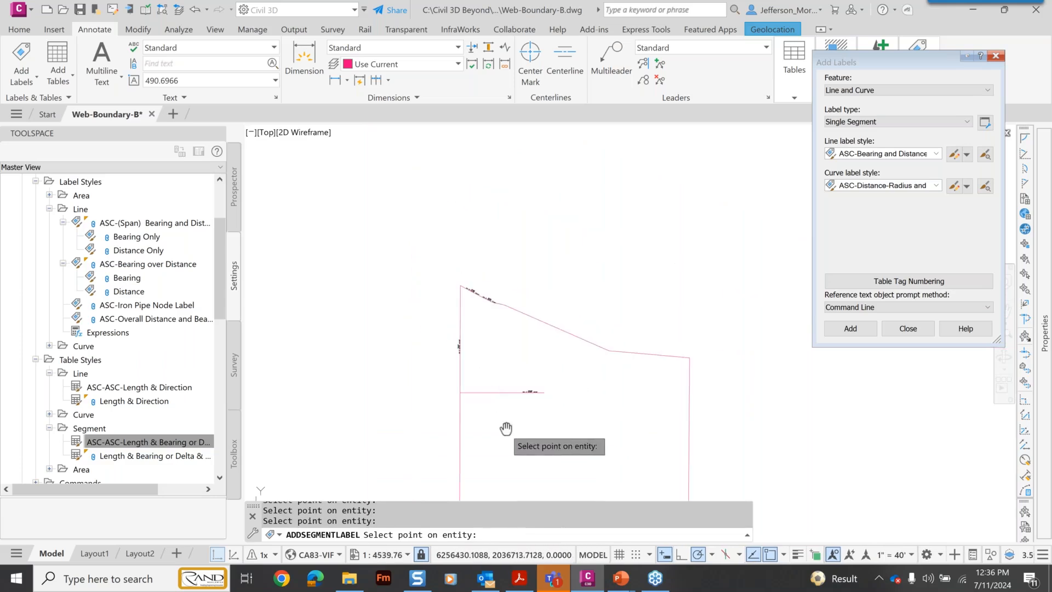
middle_click_drag(505, 428, 568, 180)
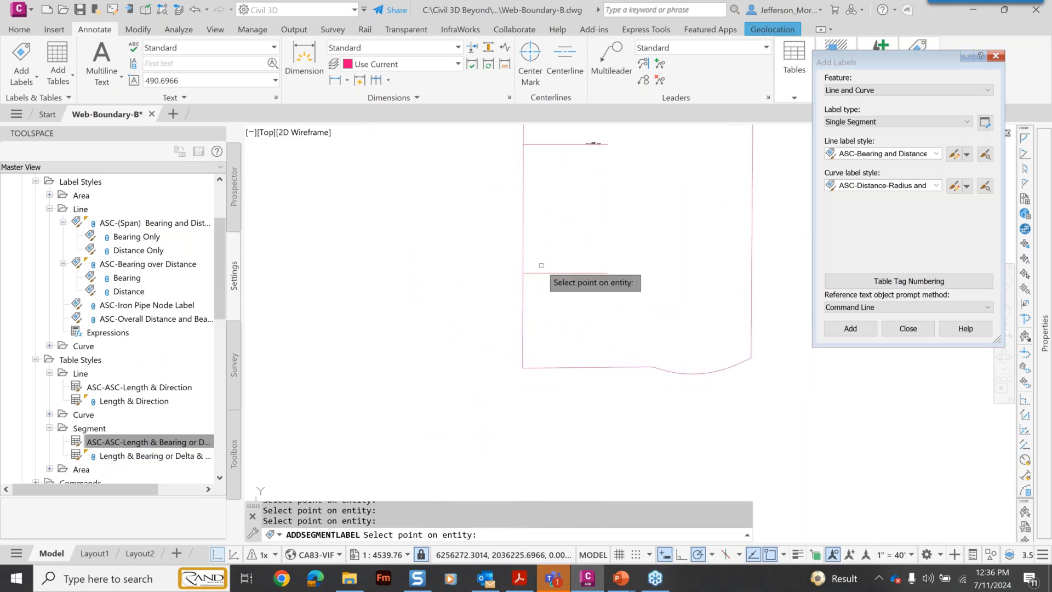
left_click(522, 230)
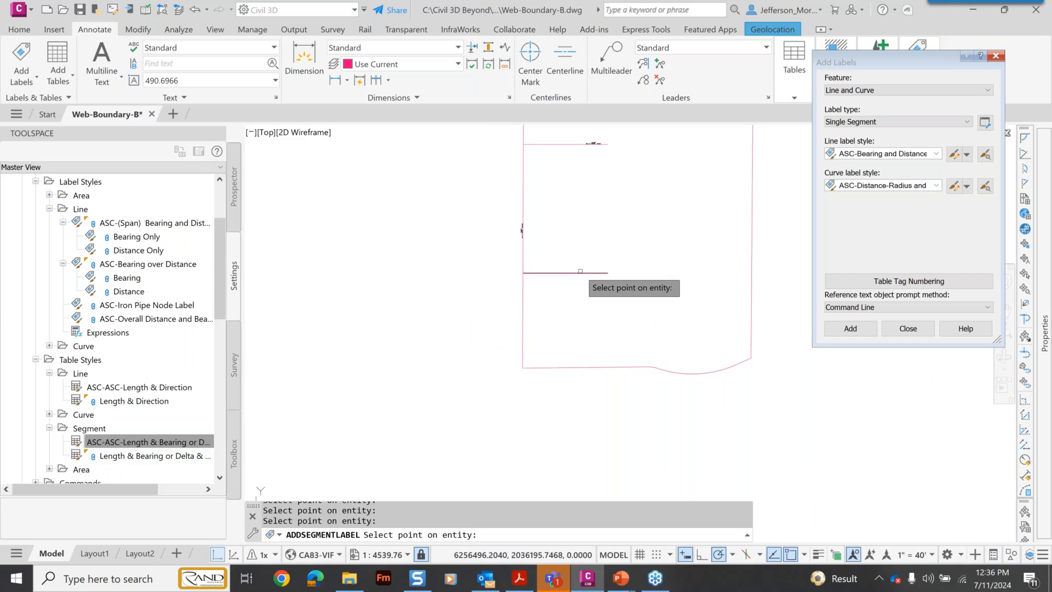
left_click(580, 271)
- Add single-segment labels along the curved southern boundary, including the short segment at the southeast corner
scroll(694, 377, "up", 3)
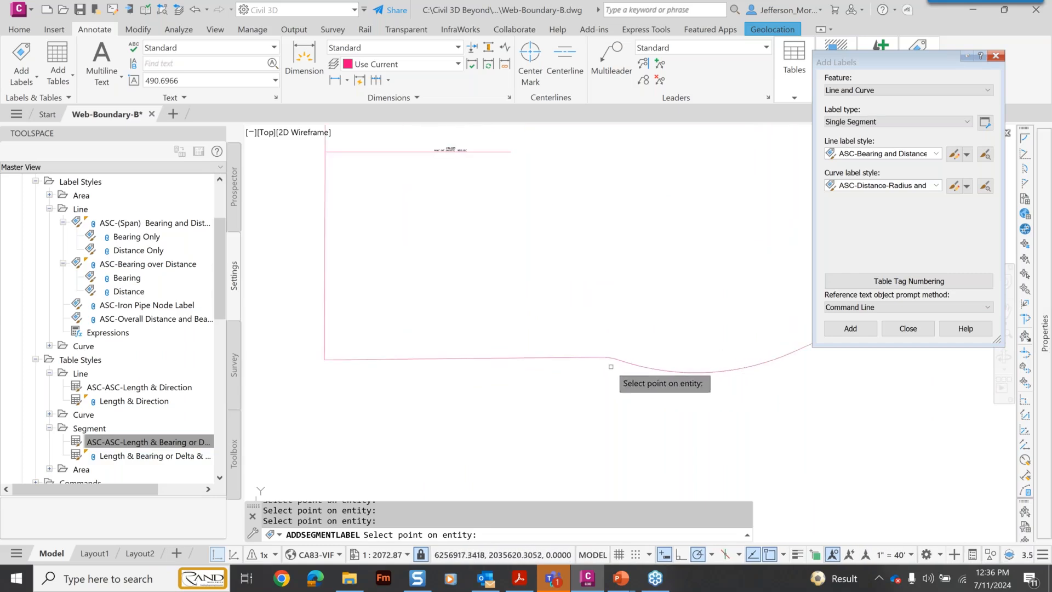
left_click(663, 371)
middle_click_drag(735, 418, 468, 435)
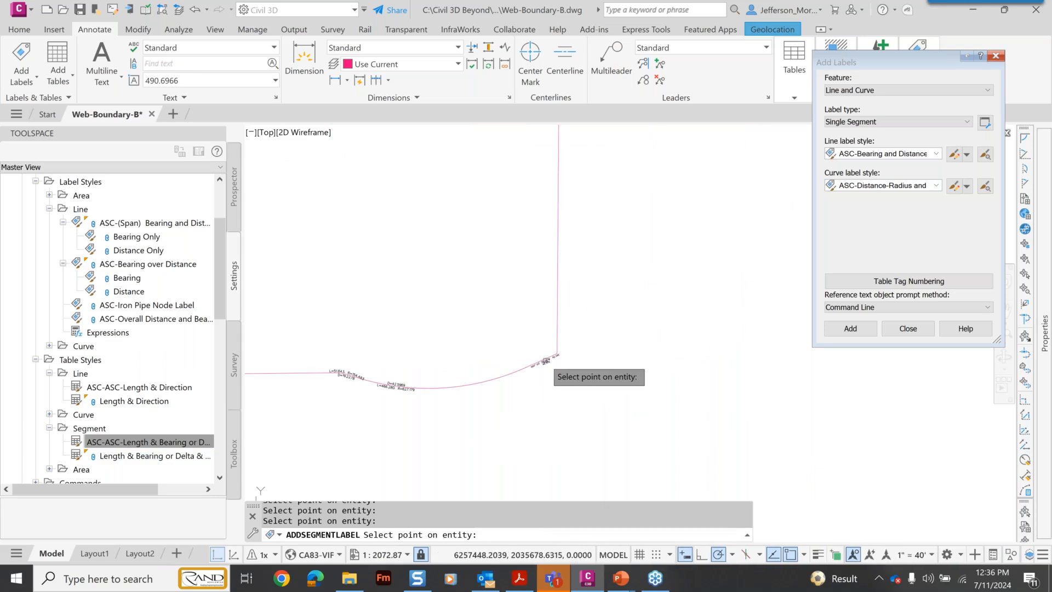
- Add single-segment labels to the remaining segments of the northern boundary up to the northeast corner
scroll(481, 251, "down", 3)
middle_click_drag(446, 221, 510, 414)
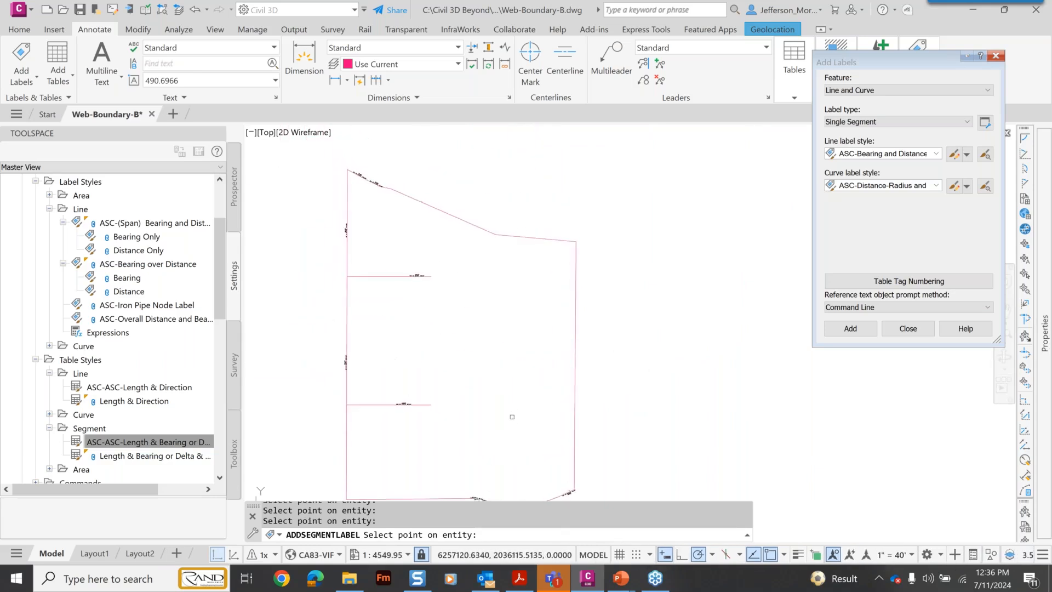
scroll(389, 191, "up", 3)
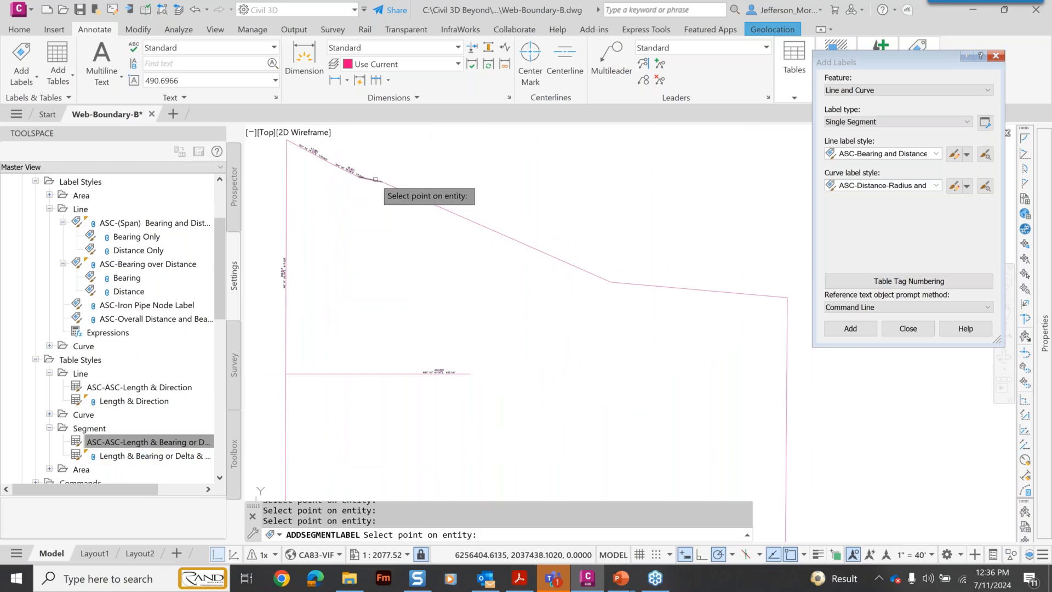
left_click(460, 214)
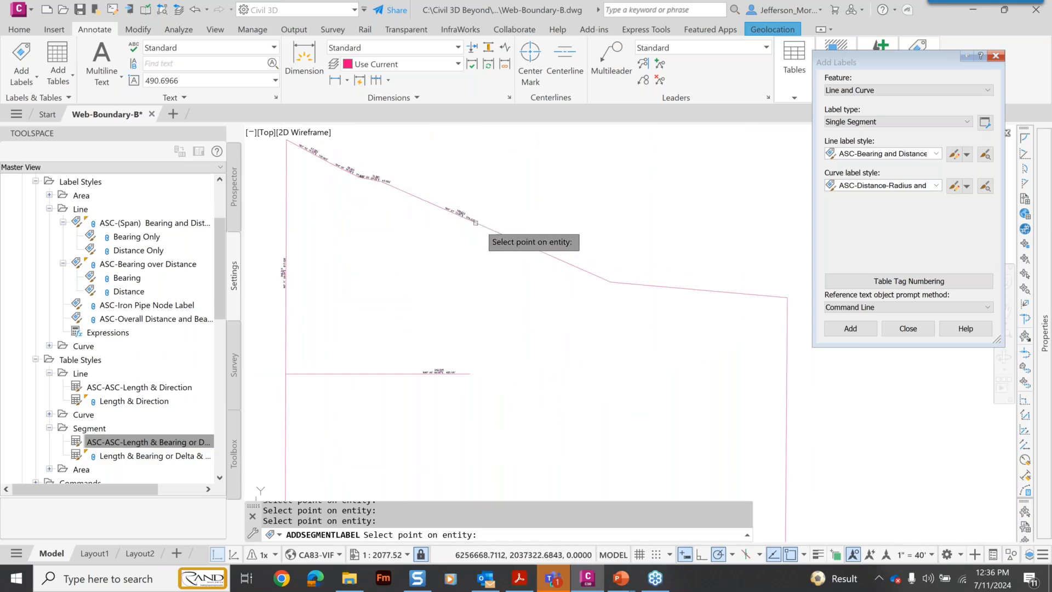
left_click(560, 260)
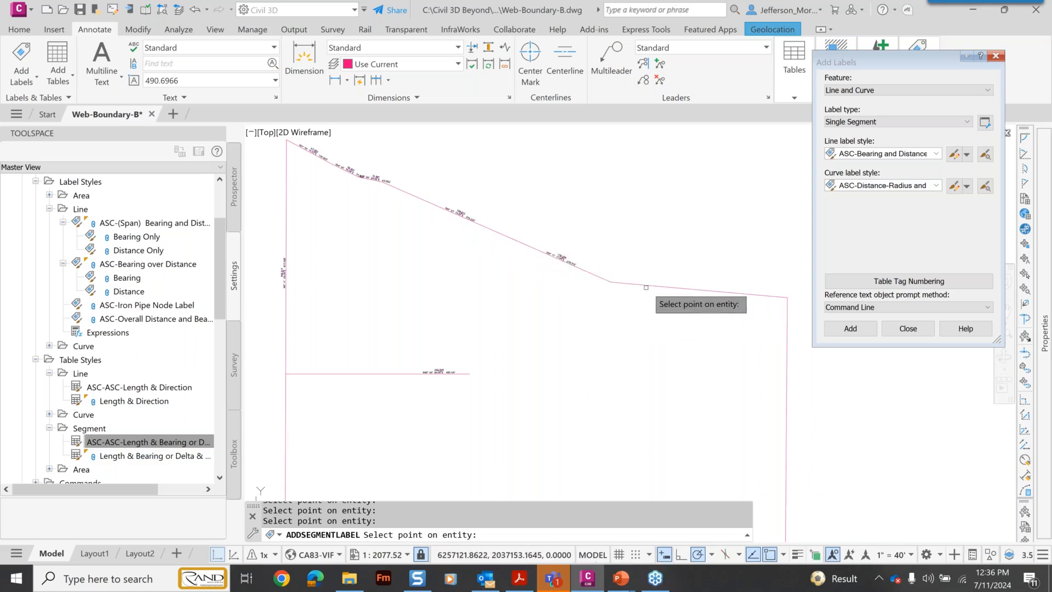
left_click(644, 285)
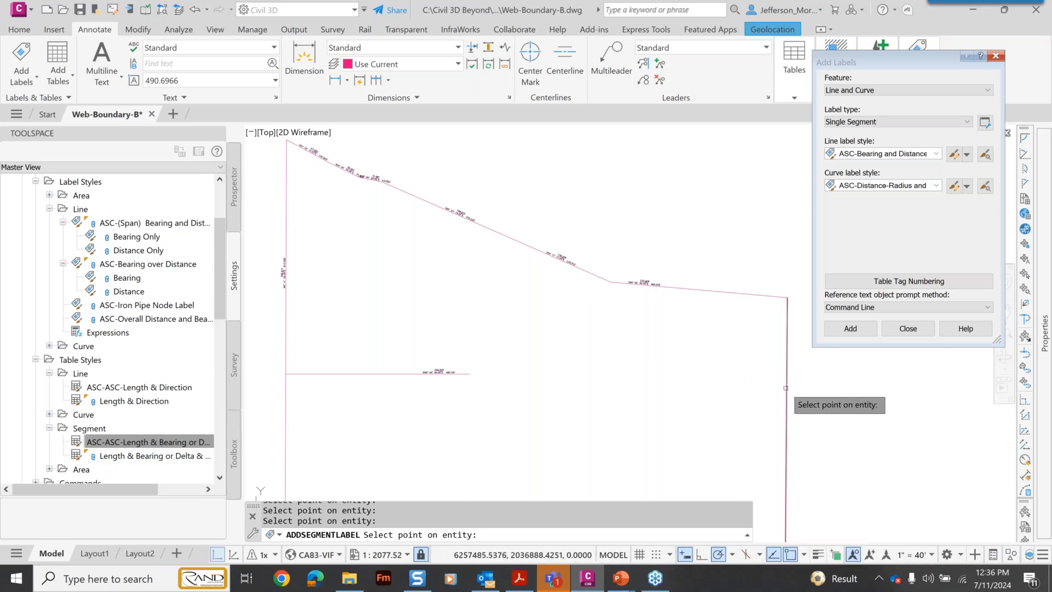
- Switch the line label style to ASC-Bearing and Distance and add single-segment labels to the upper and lower parts of the east boundary
left_click(936, 154)
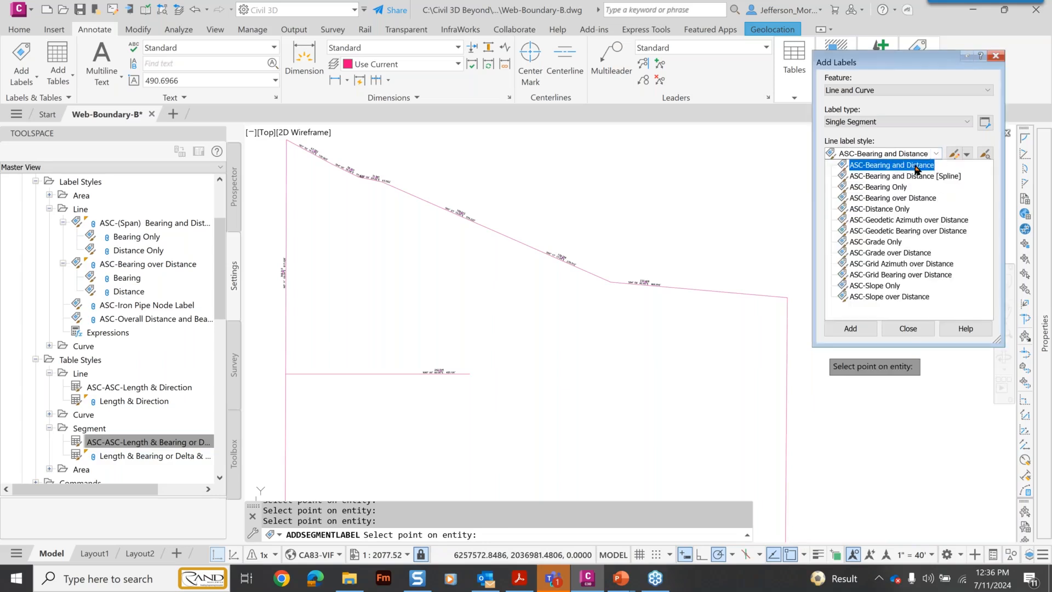
left_click(914, 166)
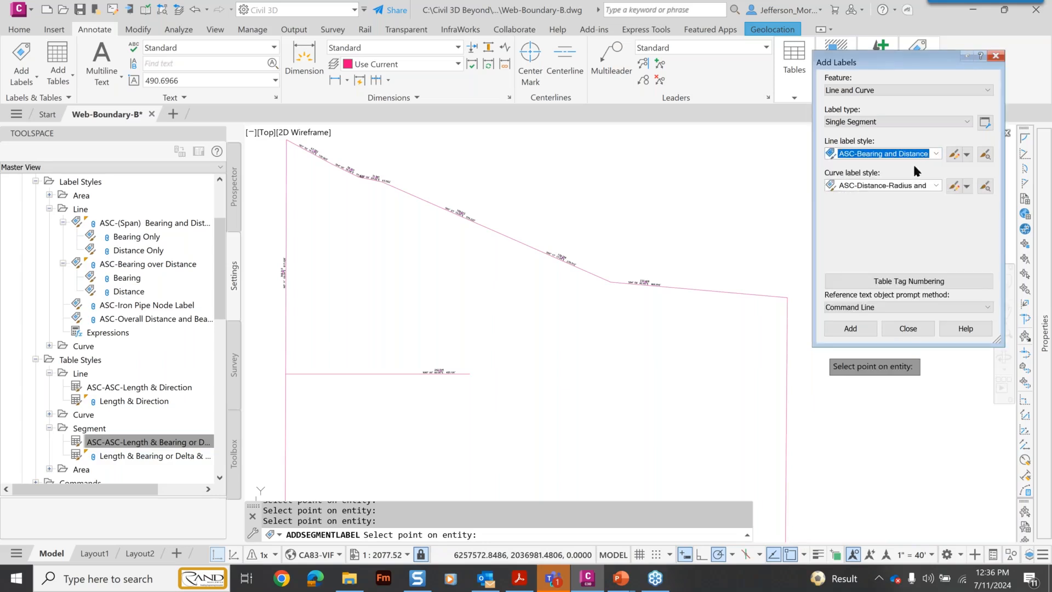
left_click(855, 330)
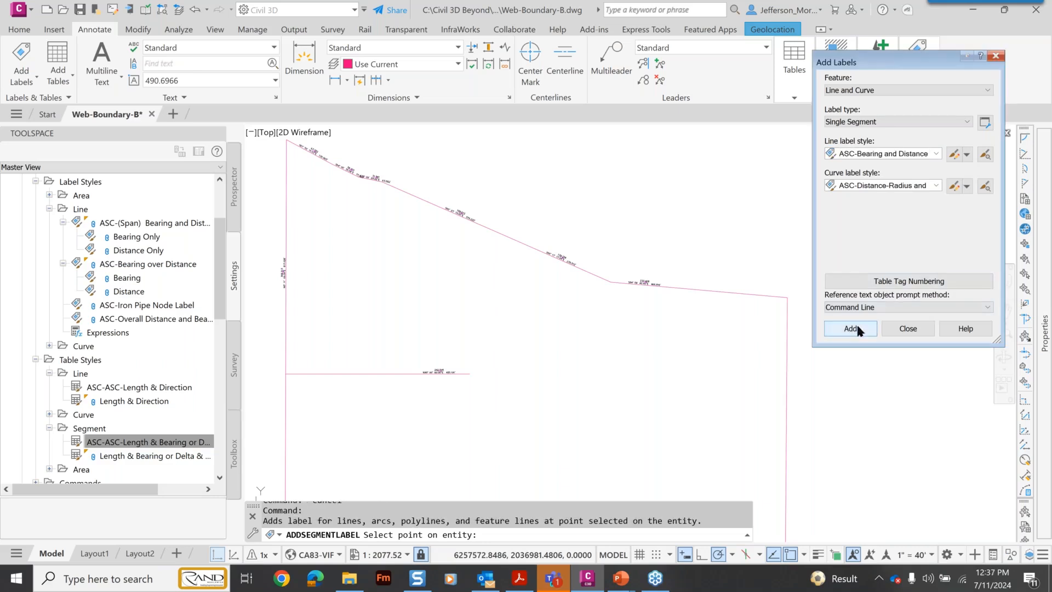
middle_click_drag(382, 419, 473, 233)
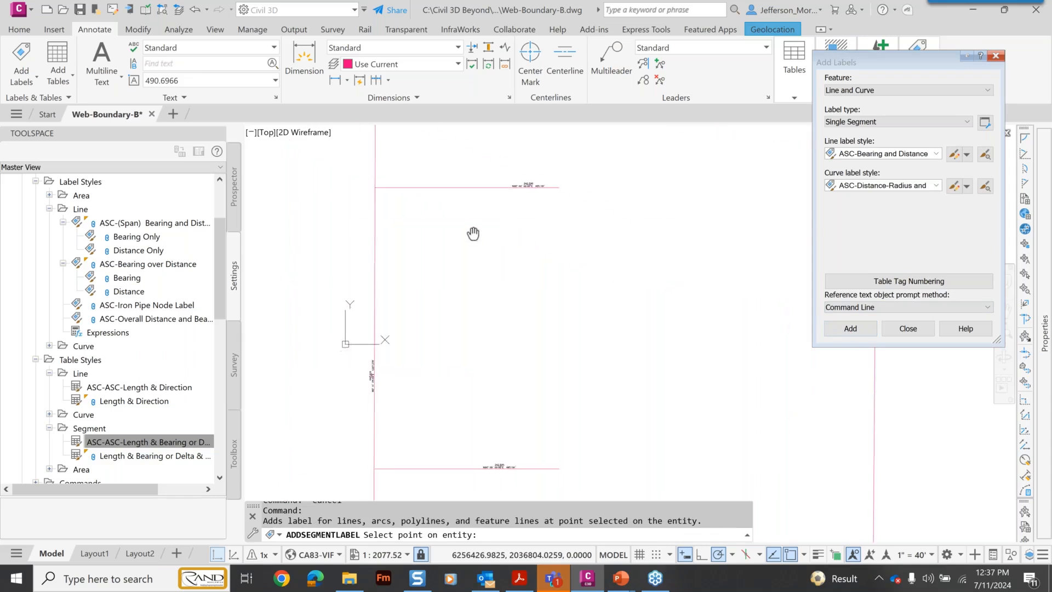
scroll(550, 397, "down", 2)
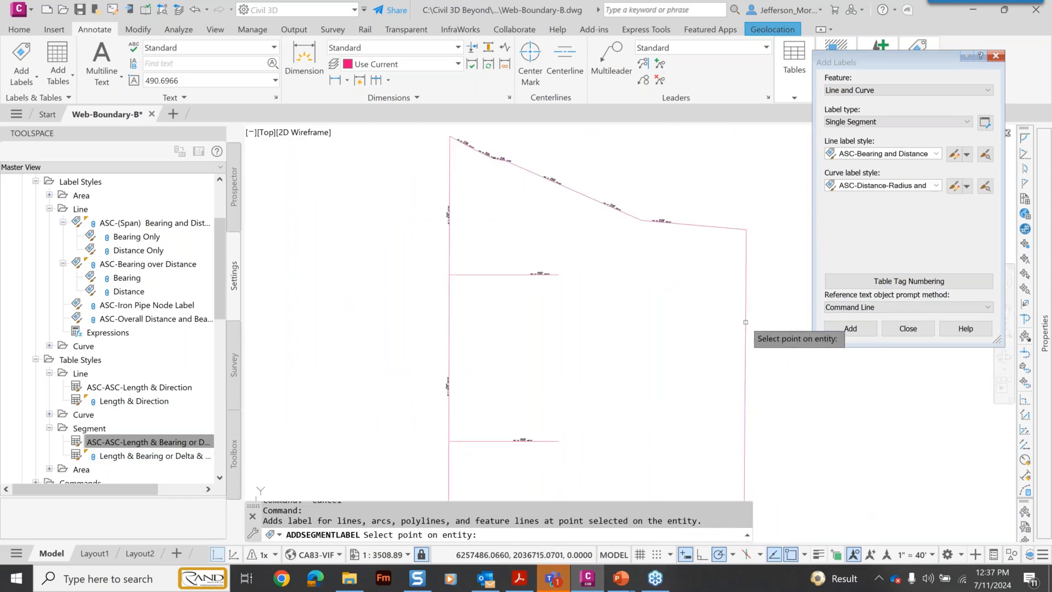
scroll(764, 350, "up", 2)
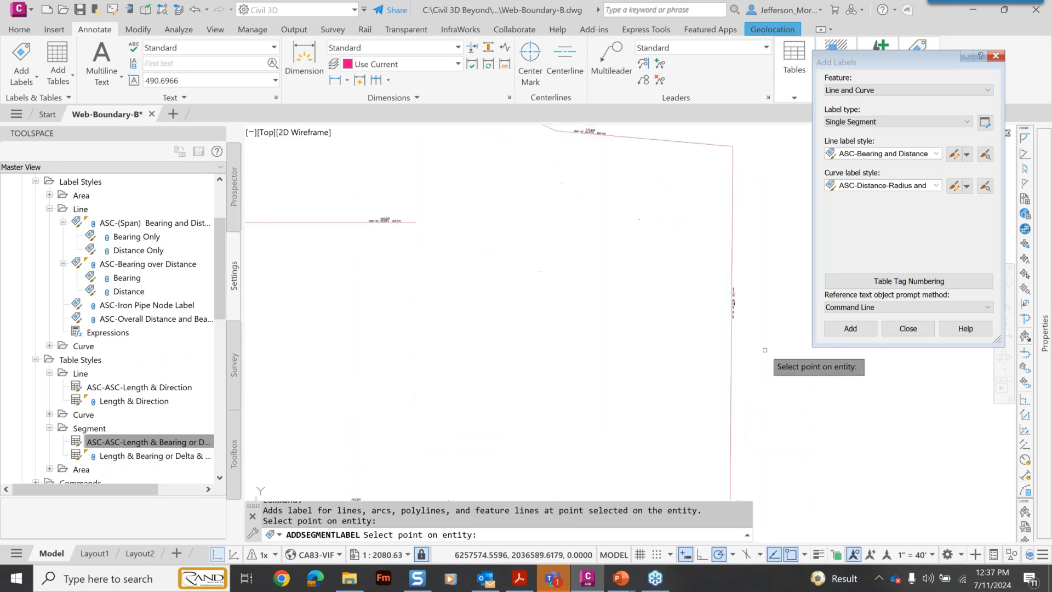
scroll(765, 349, "down", 1)
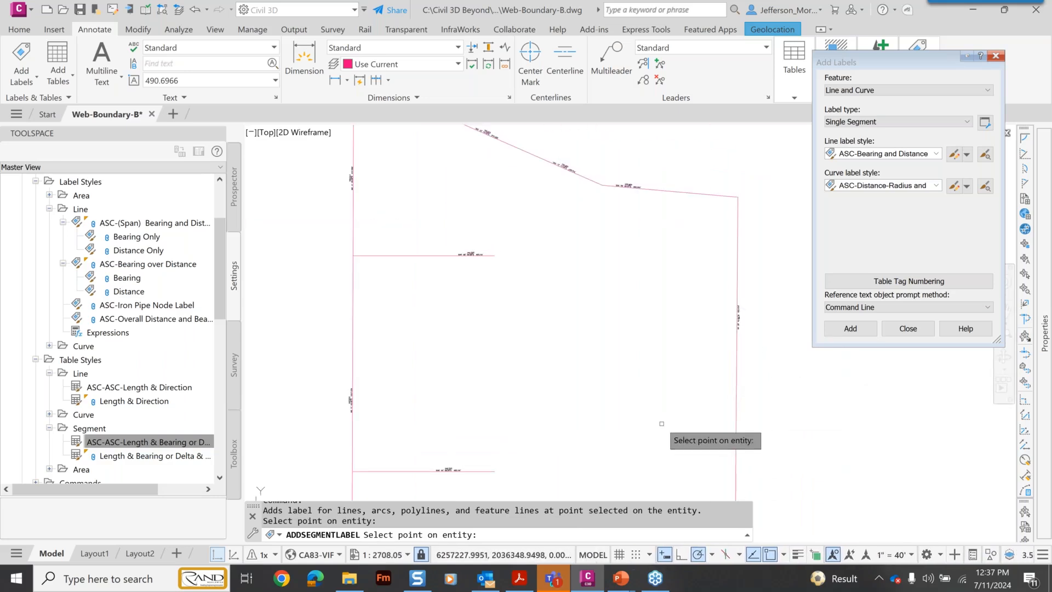
middle_click_drag(662, 423, 679, 196)
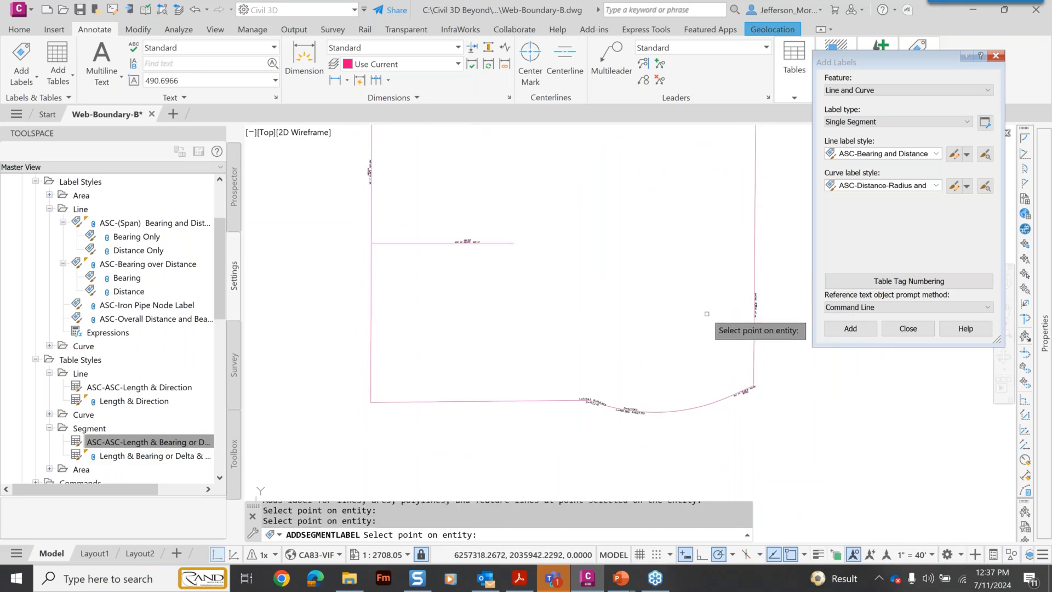
scroll(680, 314, "down", 2)
mouse_move(653, 267)
middle_mouse_down()
mouse_move(615, 351)
mouse_move(576, 383)
middle_mouse_up()
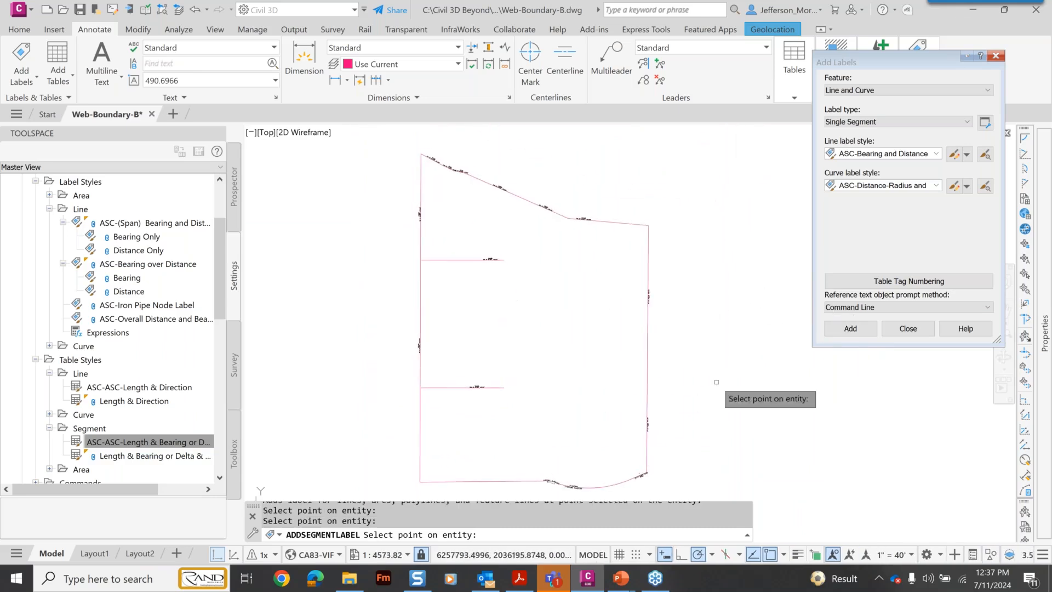
- Add a Line between 2 points label in the ASC-Bearing over Distance style between the east ends of the lower and upper short horizontal lines
left_click(964, 120)
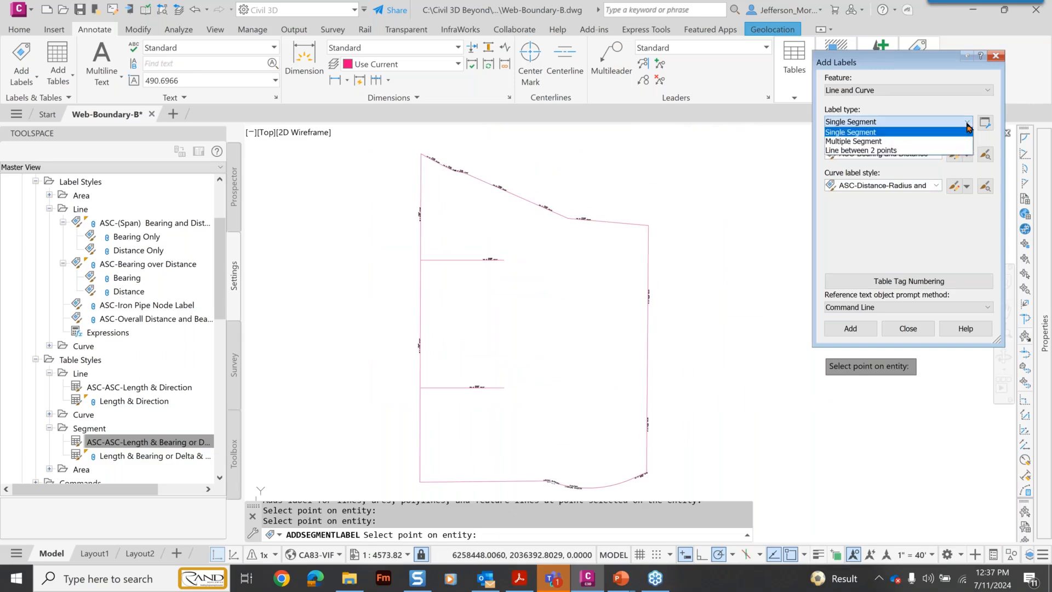
left_click(964, 151)
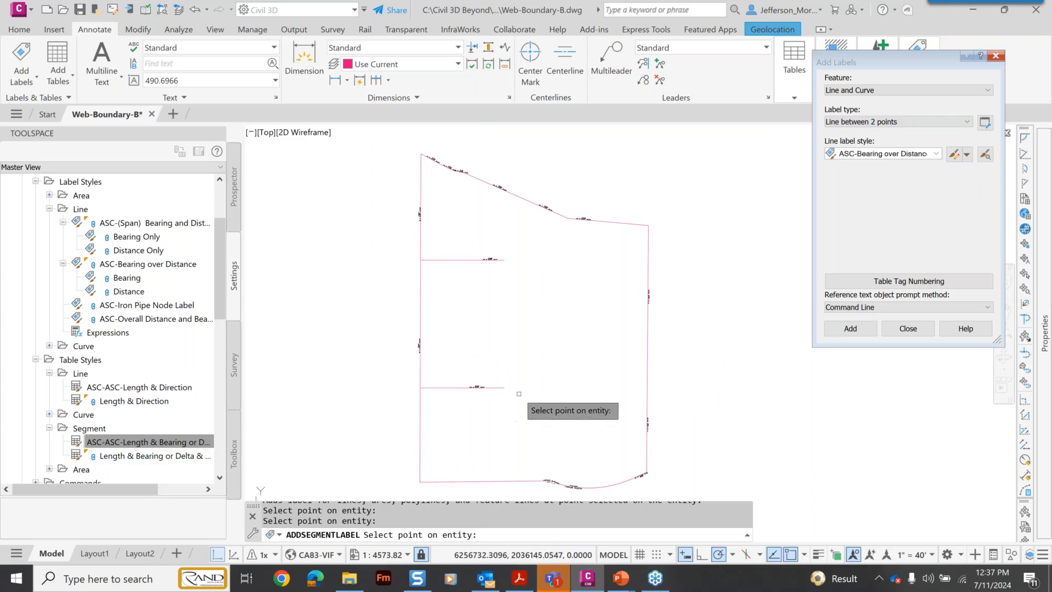
left_click(850, 328)
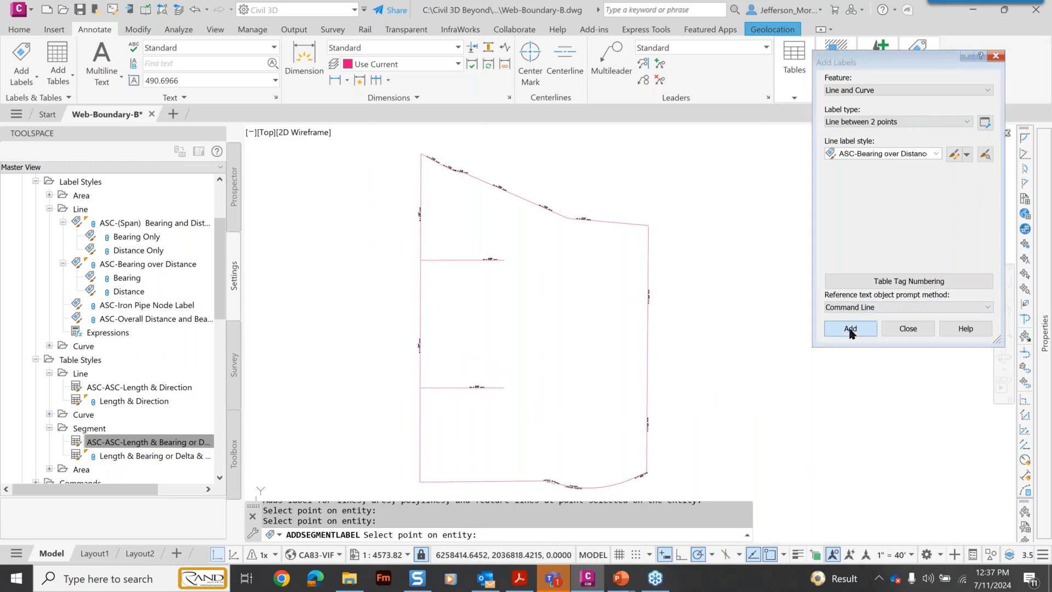
left_click(504, 387)
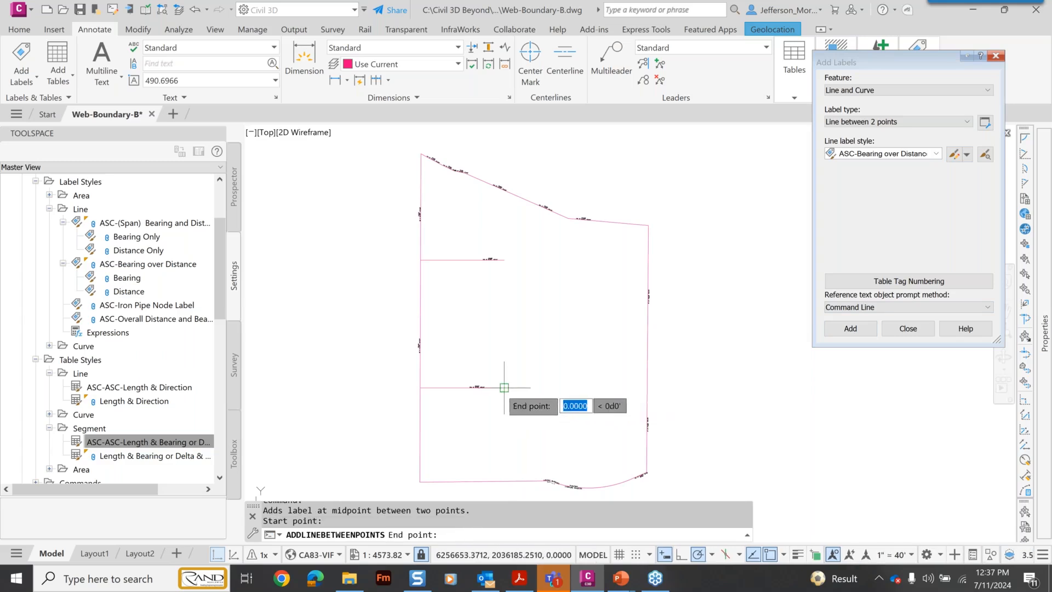
left_click(504, 260)
- Examine the bearing and distance label placed between the ends of the two short horizontal lines, ending the labeling command
scroll(507, 339, "up", 5)
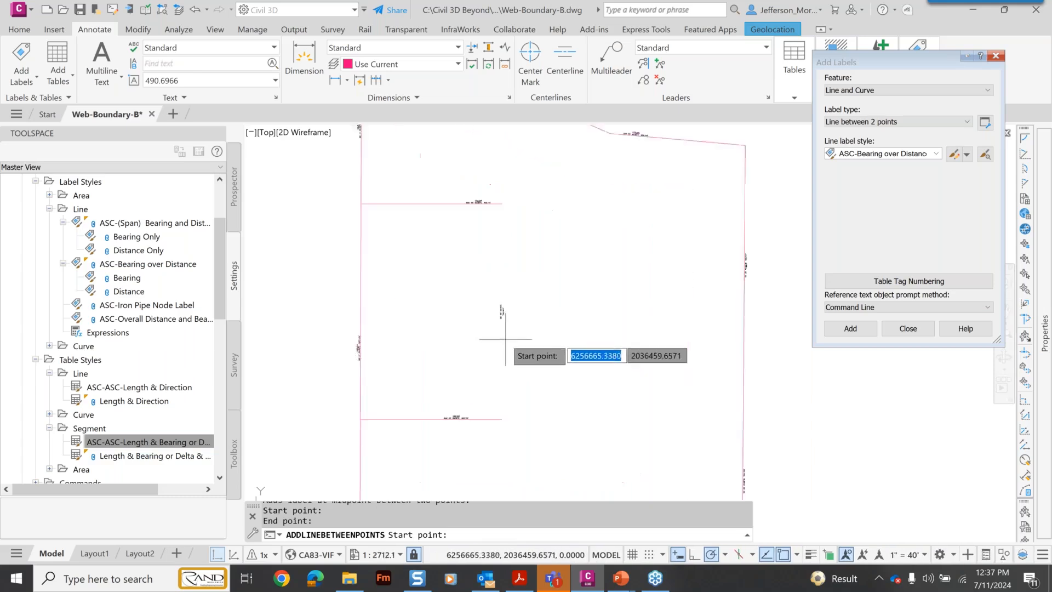
scroll(521, 315, "up", 4)
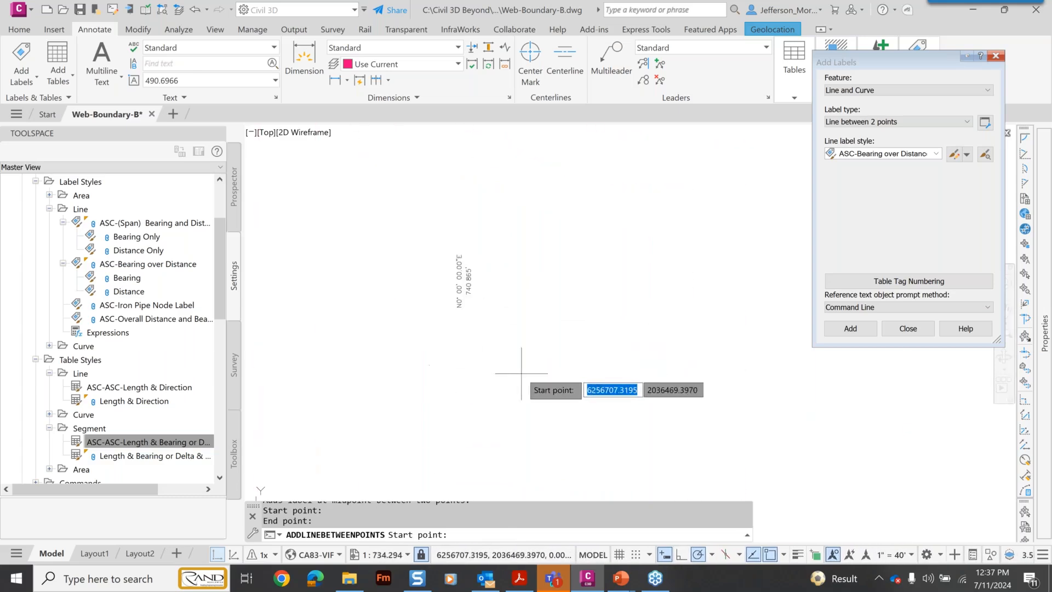
scroll(509, 366, "down", 3)
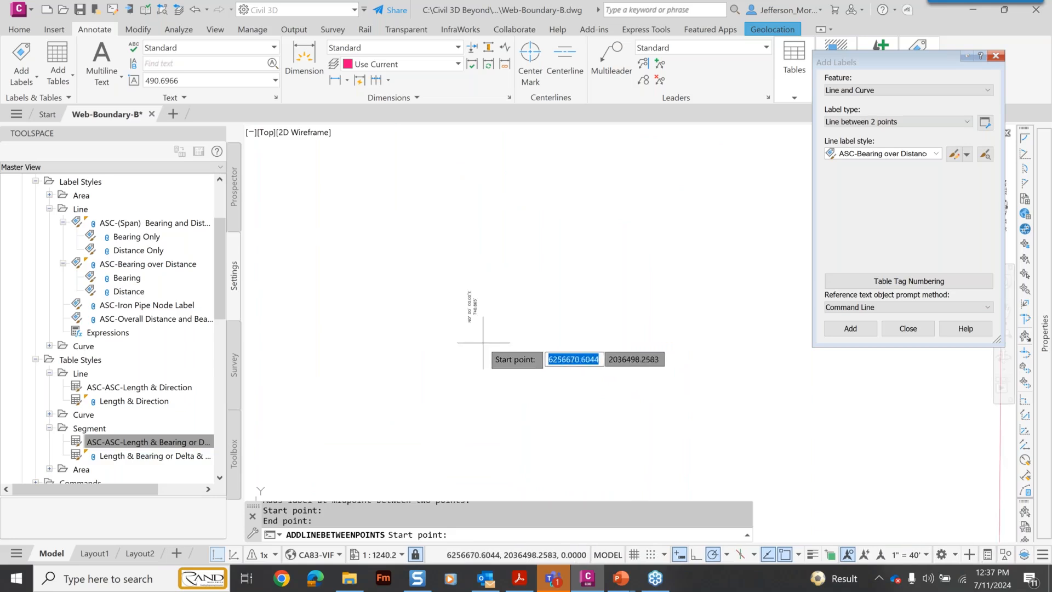
scroll(496, 344, "down", 4)
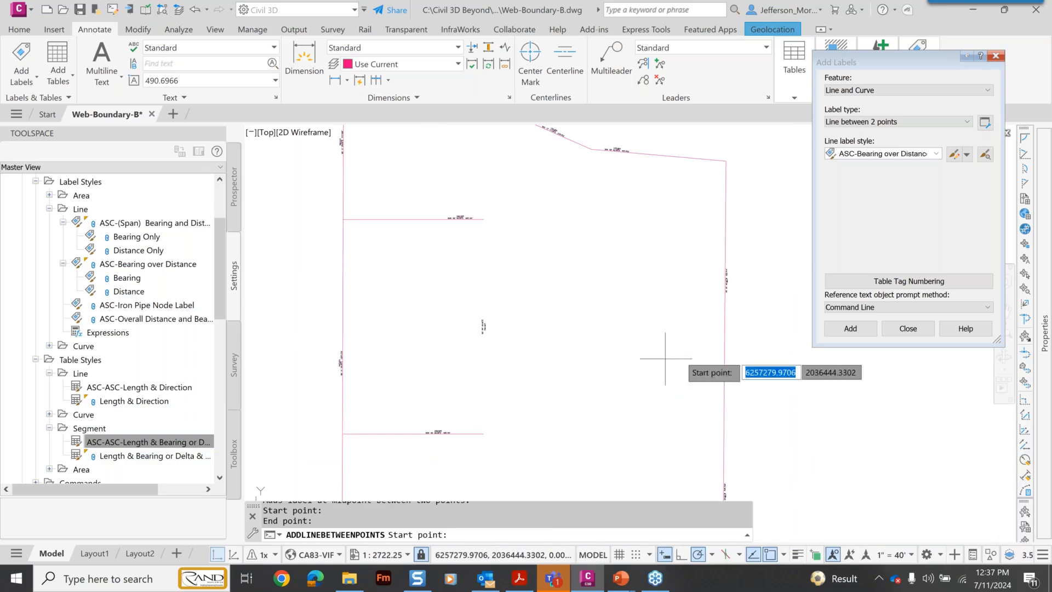
key("Escape")
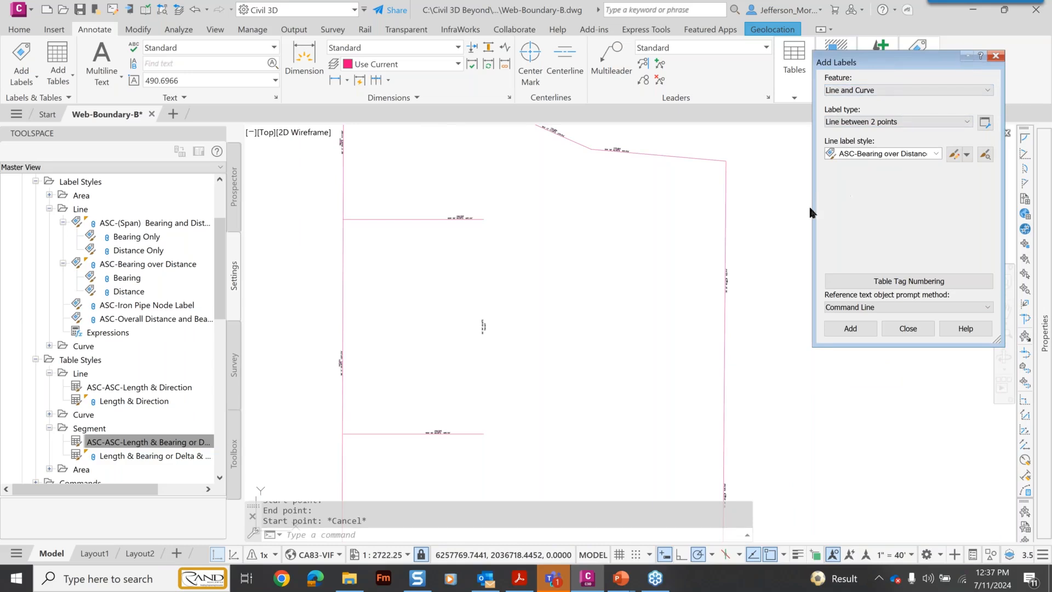
middle_click_drag(579, 359, 613, 283)
middle_click_drag(568, 319, 575, 326)
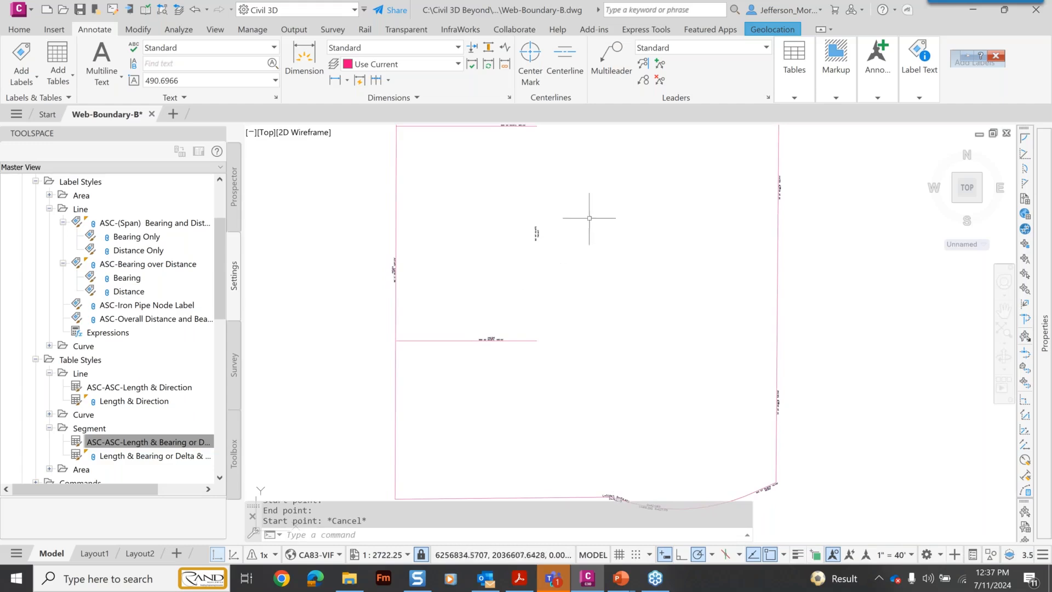
scroll(560, 235, "up", 5)
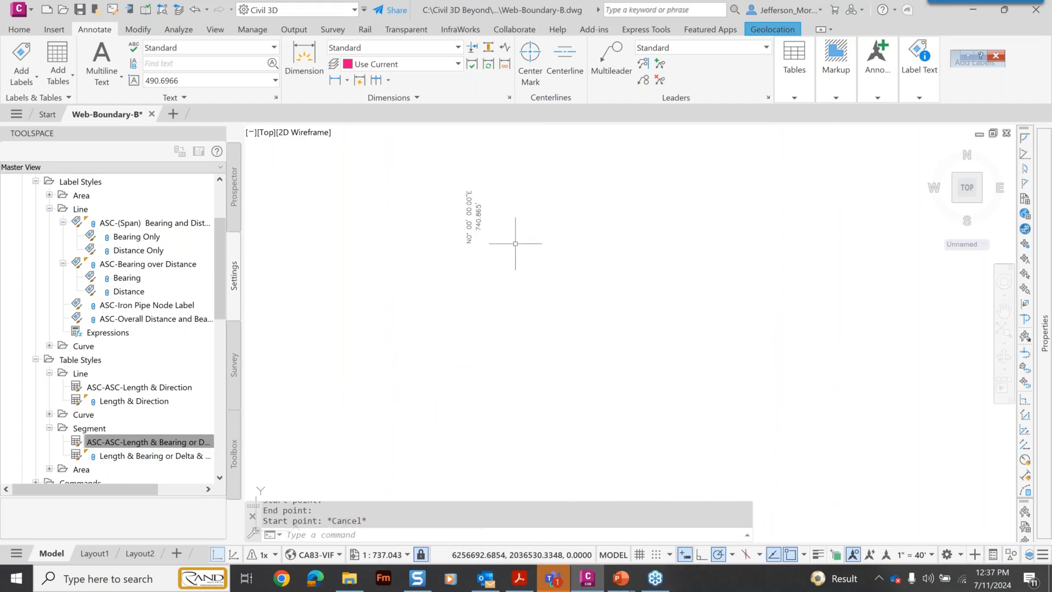
scroll(503, 237, "up", 1)
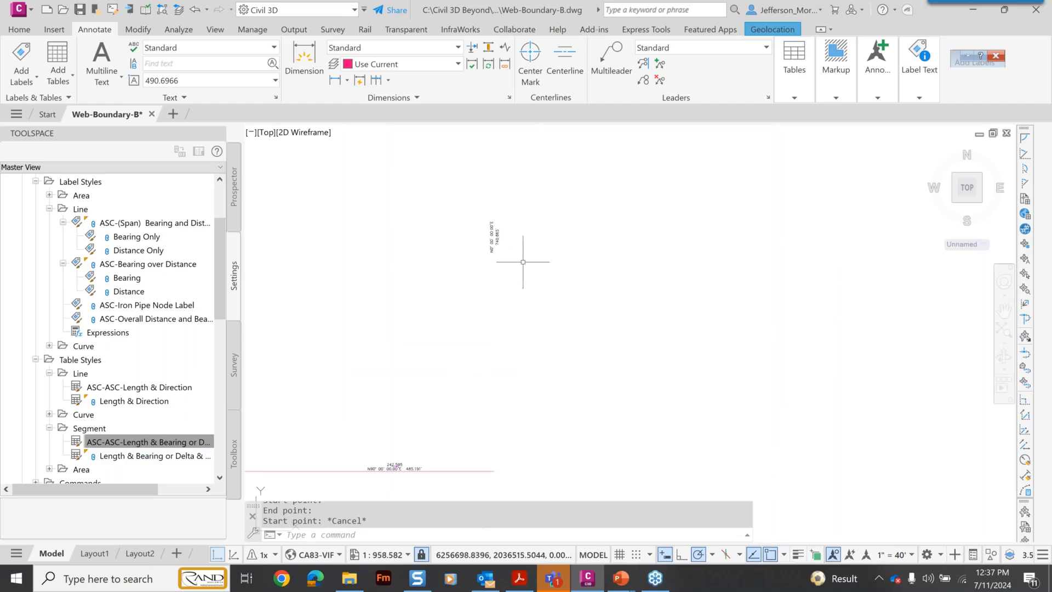
- Stretch the lower short horizontal line straight north, moving it closer to the upper short horizontal line
scroll(520, 263, "down", 5)
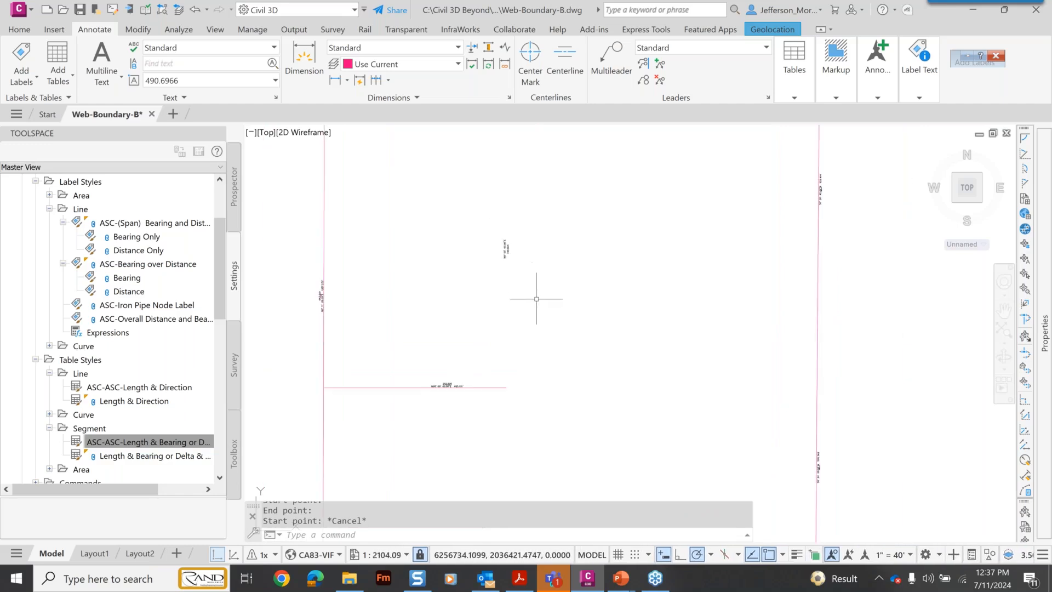
type("s")
key("Return")
left_click(553, 351)
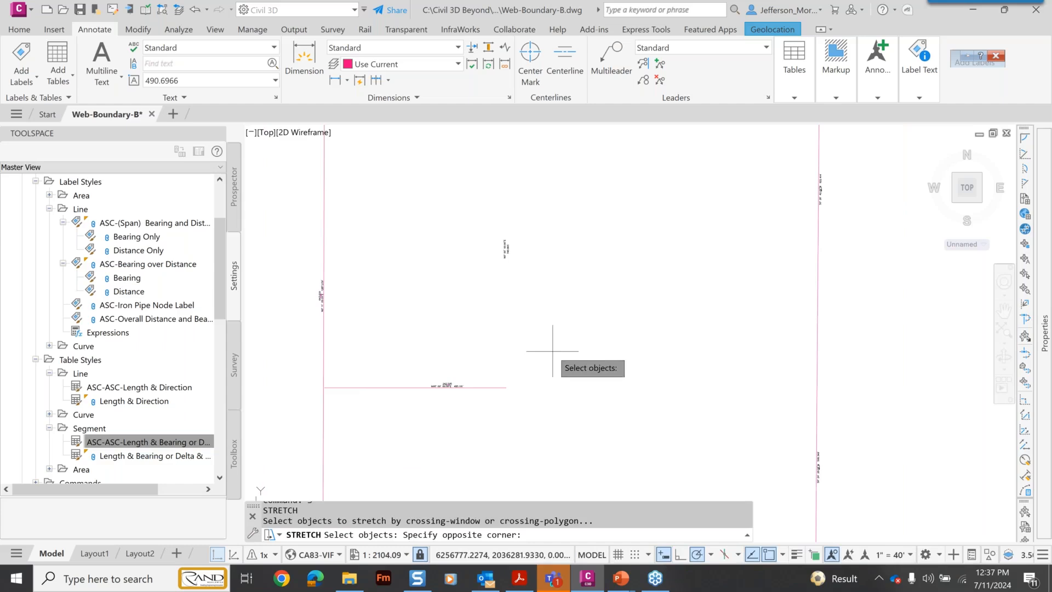
left_click(319, 427)
key("Return")
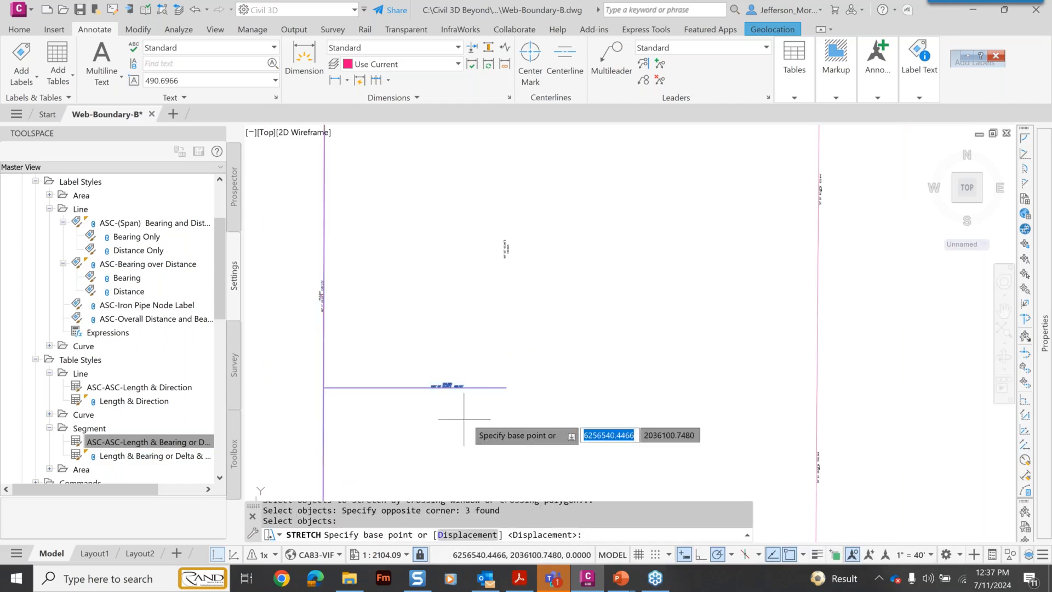
left_click(530, 390)
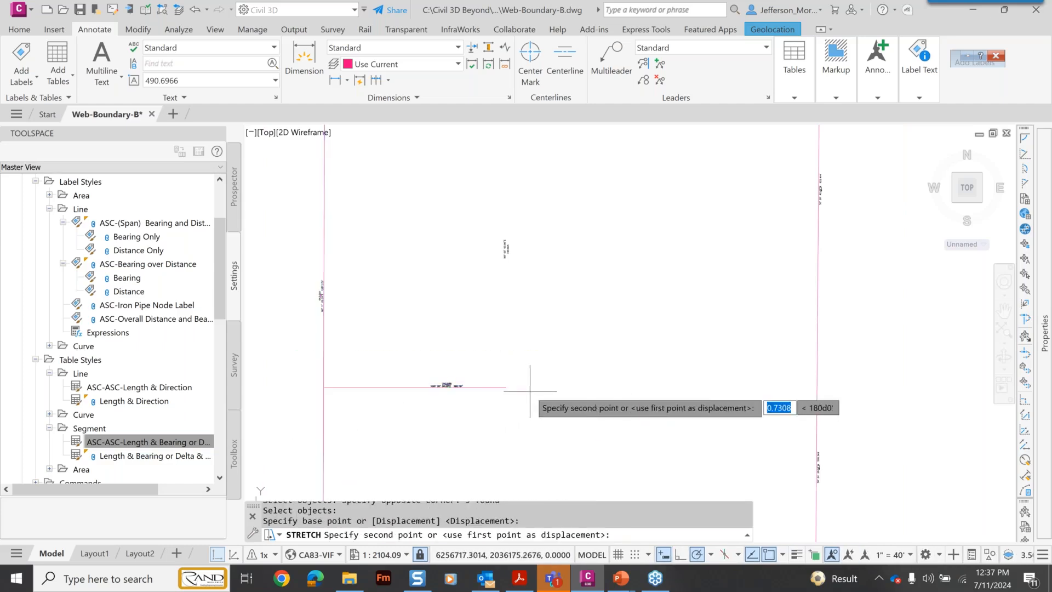
left_click(530, 321)
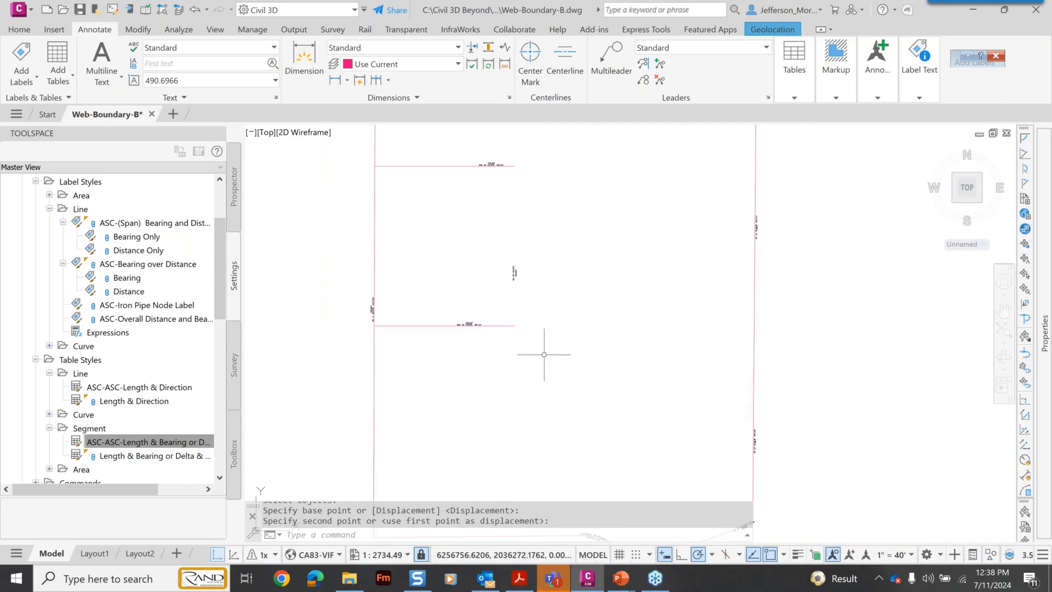
- Examine the bearing and distance labels on the west boundary and around the stretched lower horizontal line
scroll(372, 312, "up", 5)
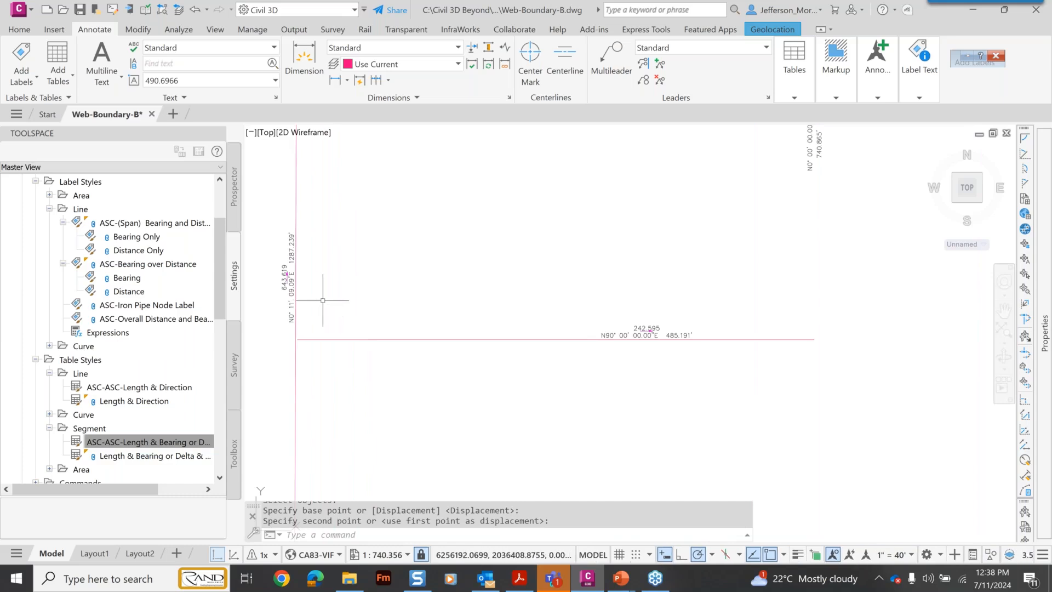
scroll(307, 296, "up", 2)
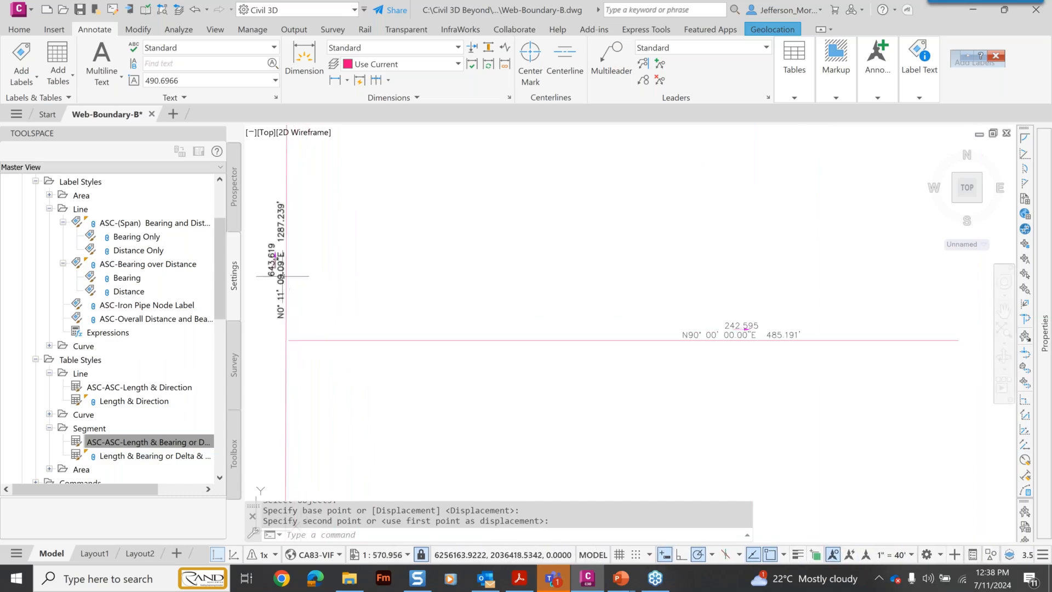
scroll(550, 294, "down", 2)
middle_click_drag(820, 233, 667, 329)
scroll(640, 329, "down", 3)
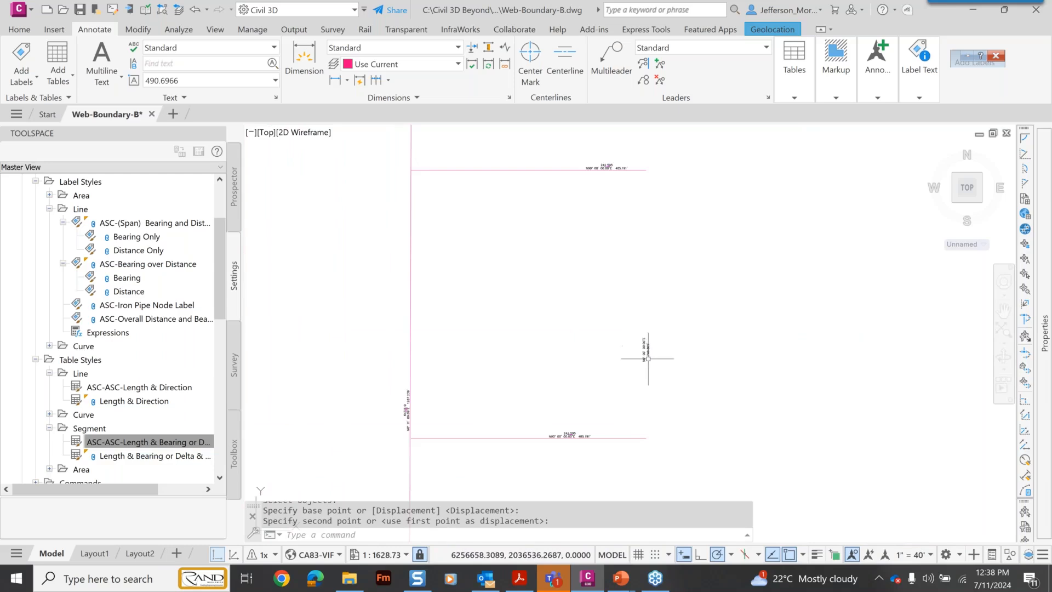
middle_click_drag(509, 364, 589, 268)
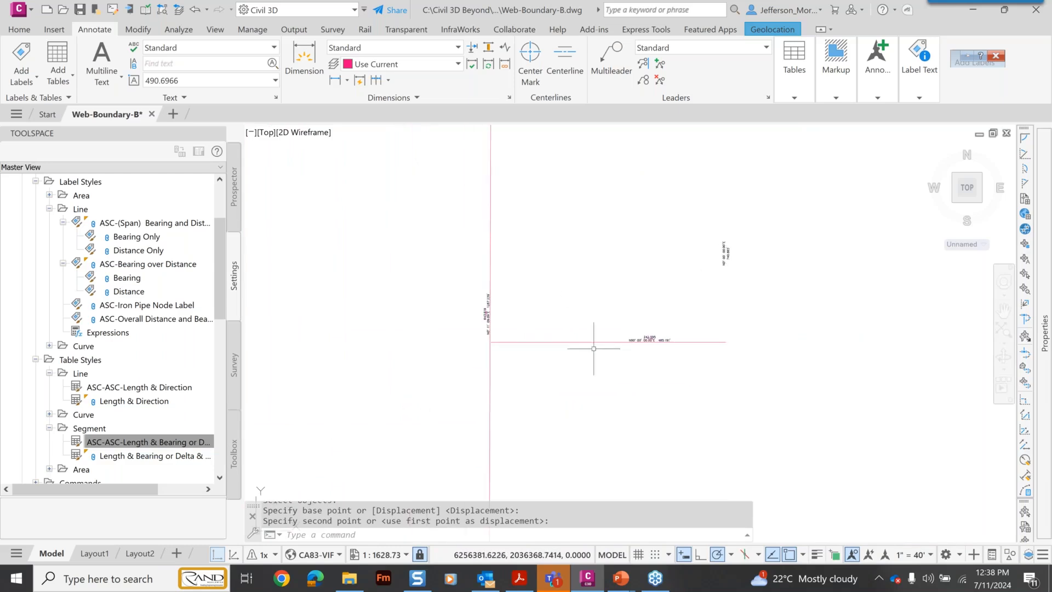
scroll(502, 339, "up", 4)
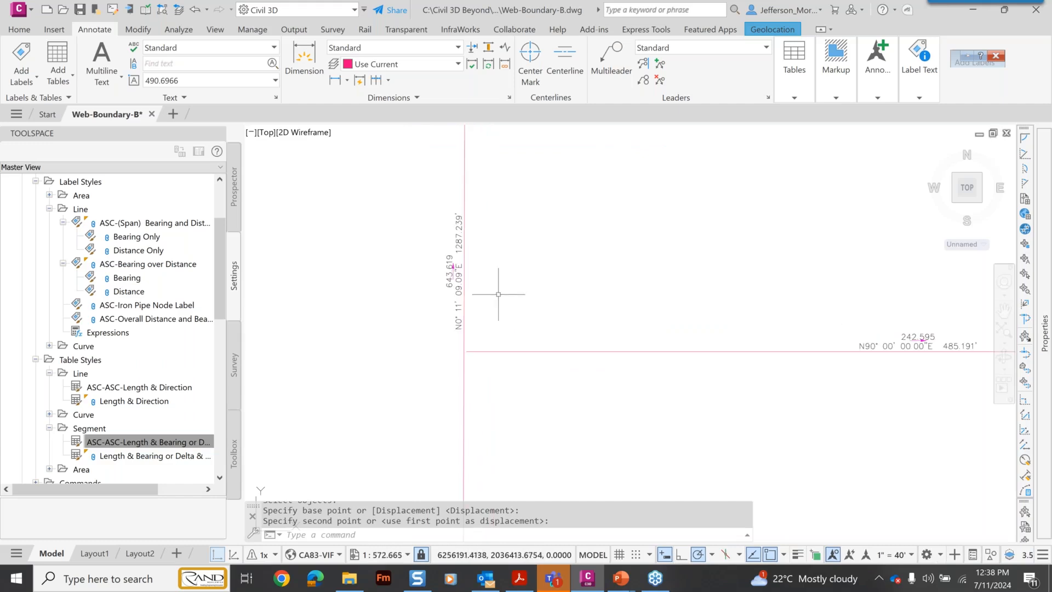
- Break the west boundary line at its junction with the lower short horizontal line, using the same point for both break points
left_click(467, 350)
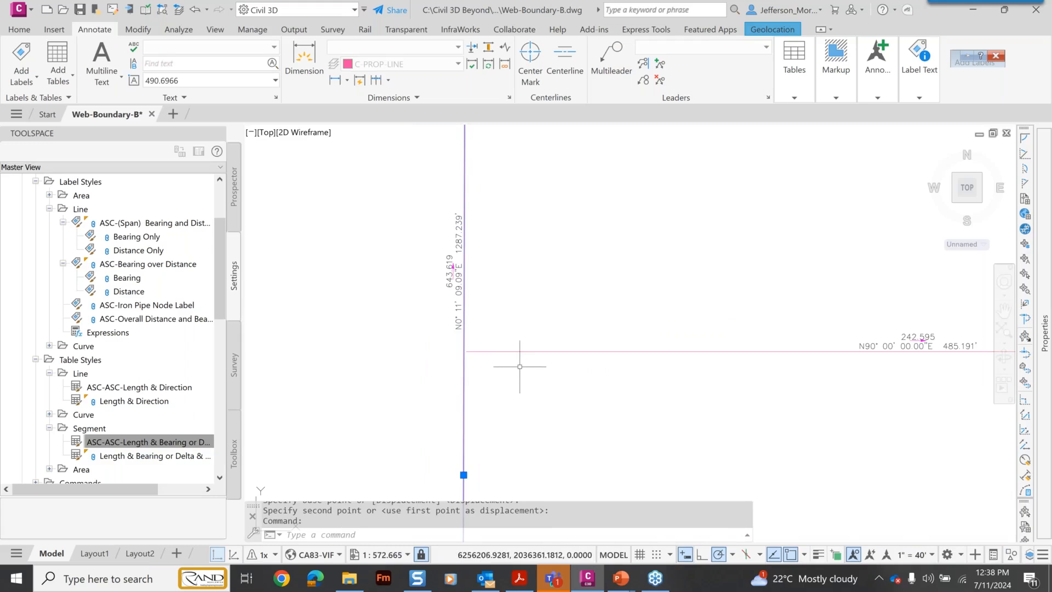
key("Escape")
type("b")
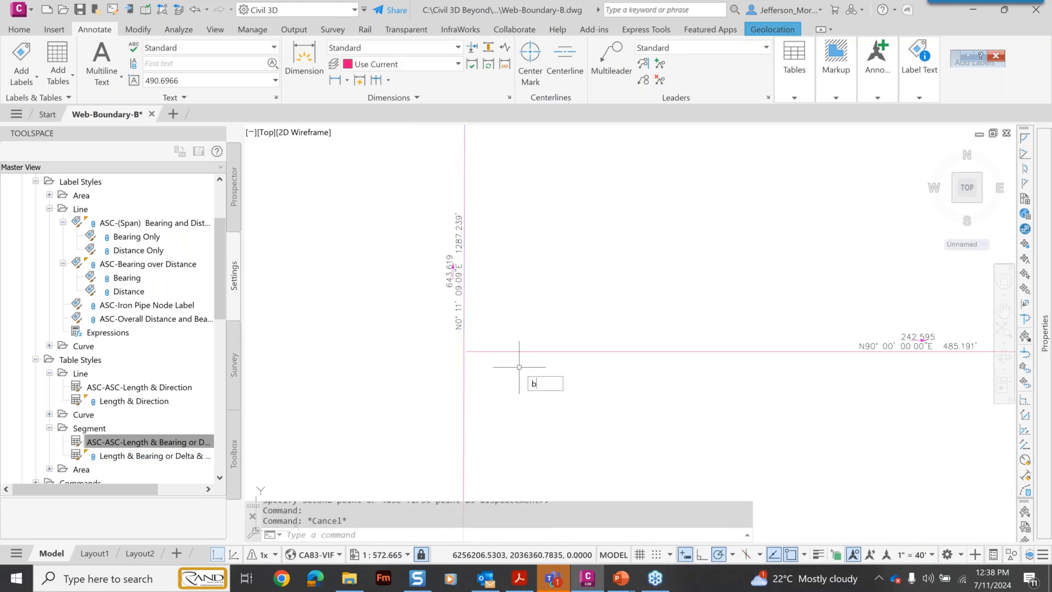
type("r")
key("Return")
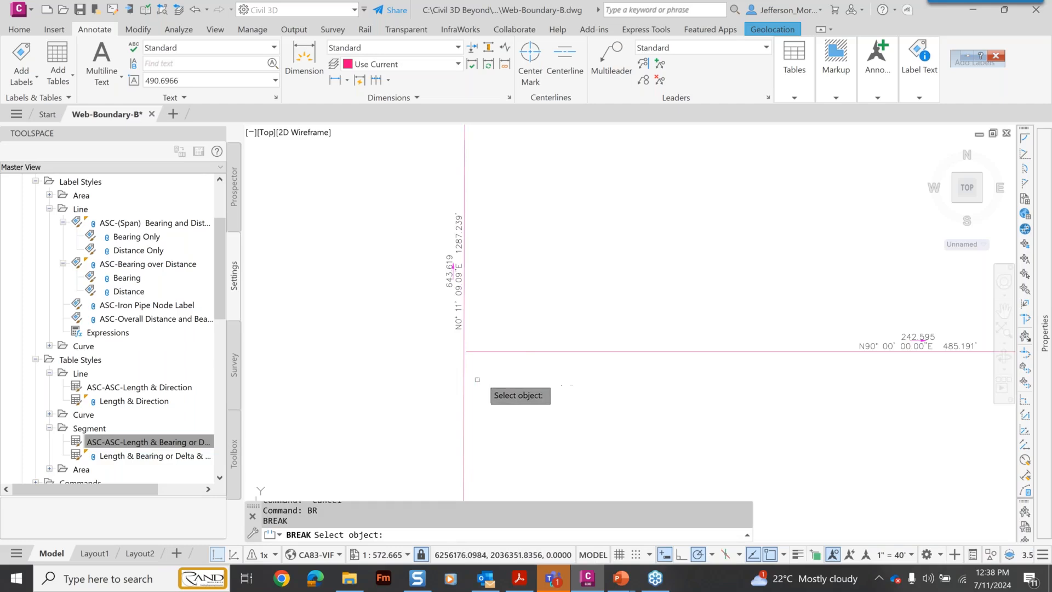
left_click(463, 408)
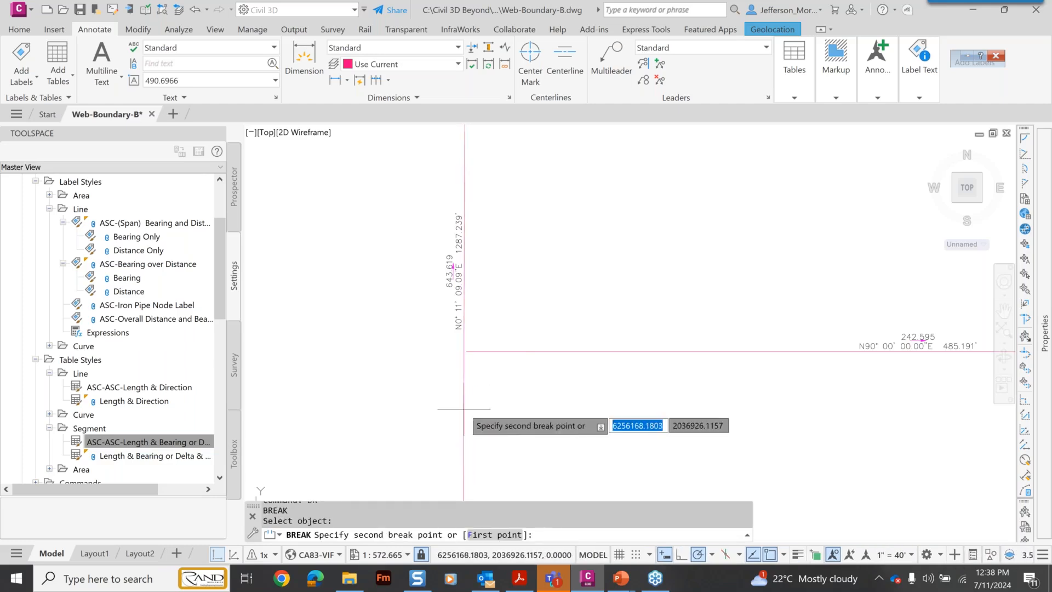
type("f")
key("Return")
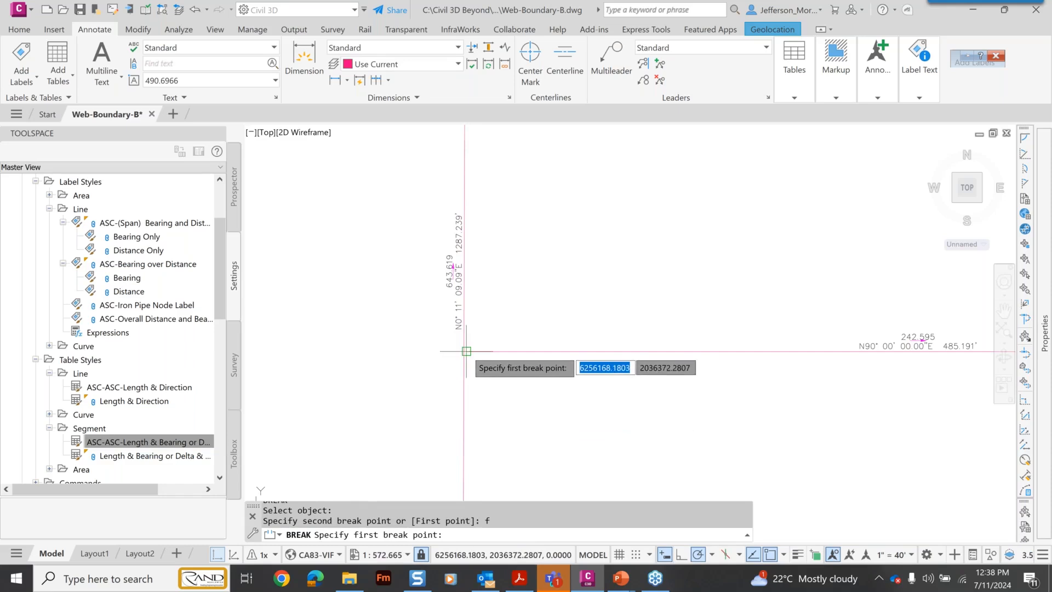
left_click(466, 351)
left_click(467, 351)
scroll(544, 383, "down", 4)
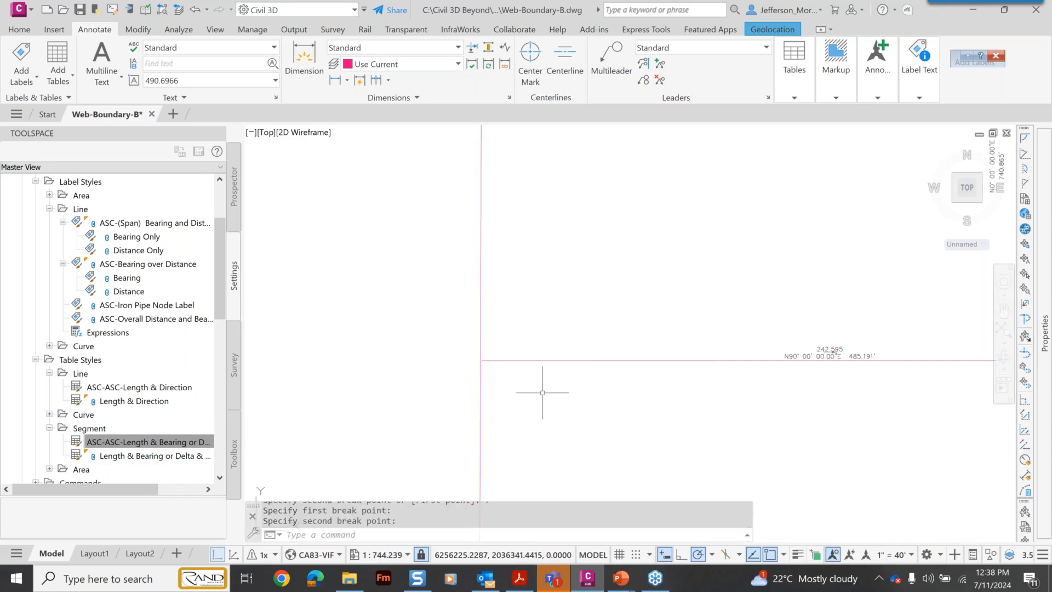
- Check the extent and label of the west boundary segment below the break, clearing the selection when done
middle_click_drag(547, 399, 561, 191)
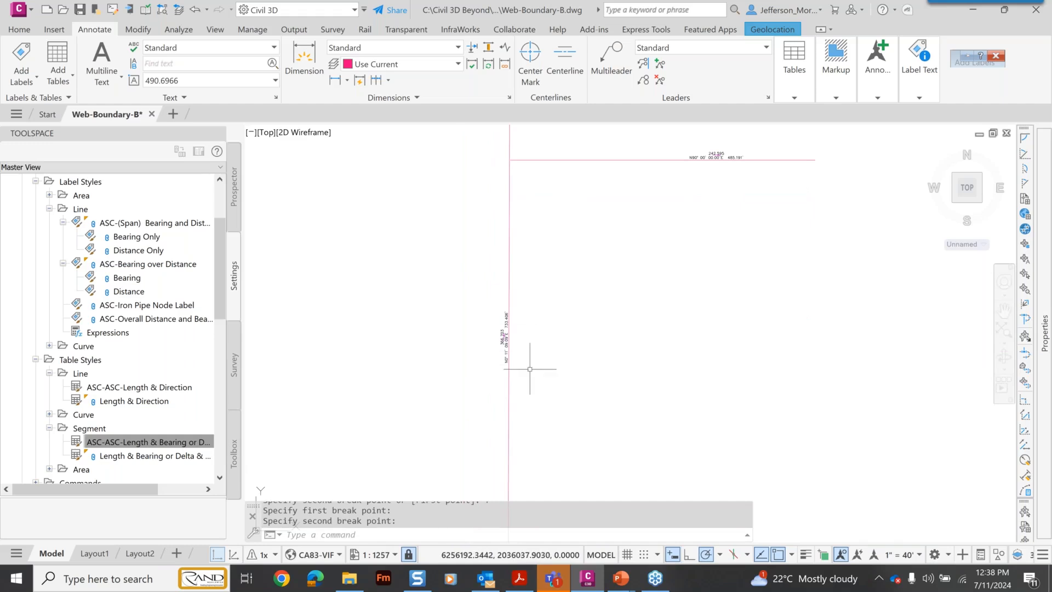
mouse_move(529, 369)
middle_mouse_down()
mouse_move(556, 301)
mouse_move(511, 245)
middle_mouse_up()
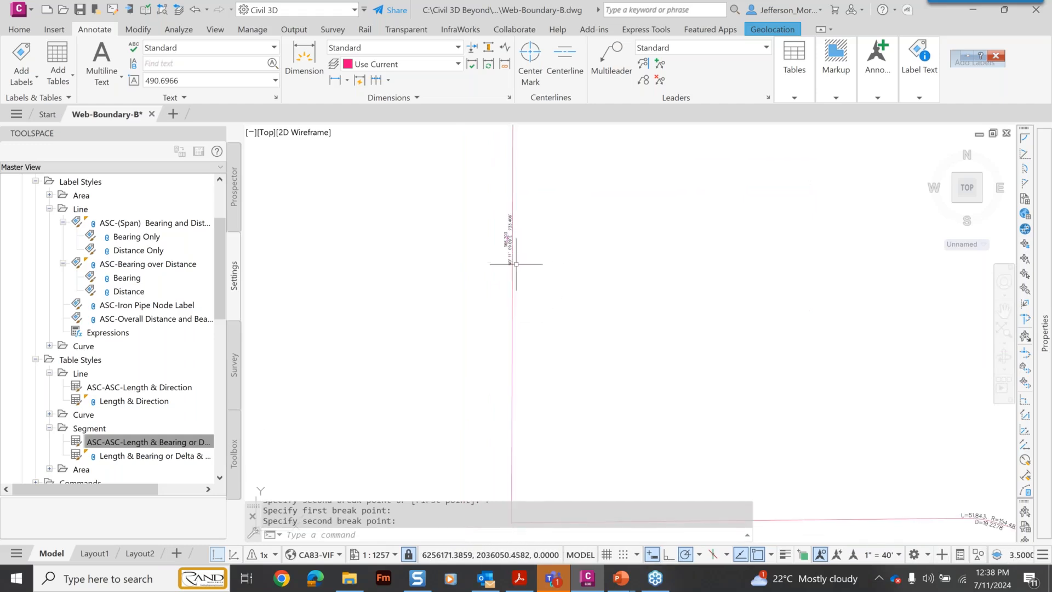
left_click(513, 266)
scroll(548, 263, "down", 3)
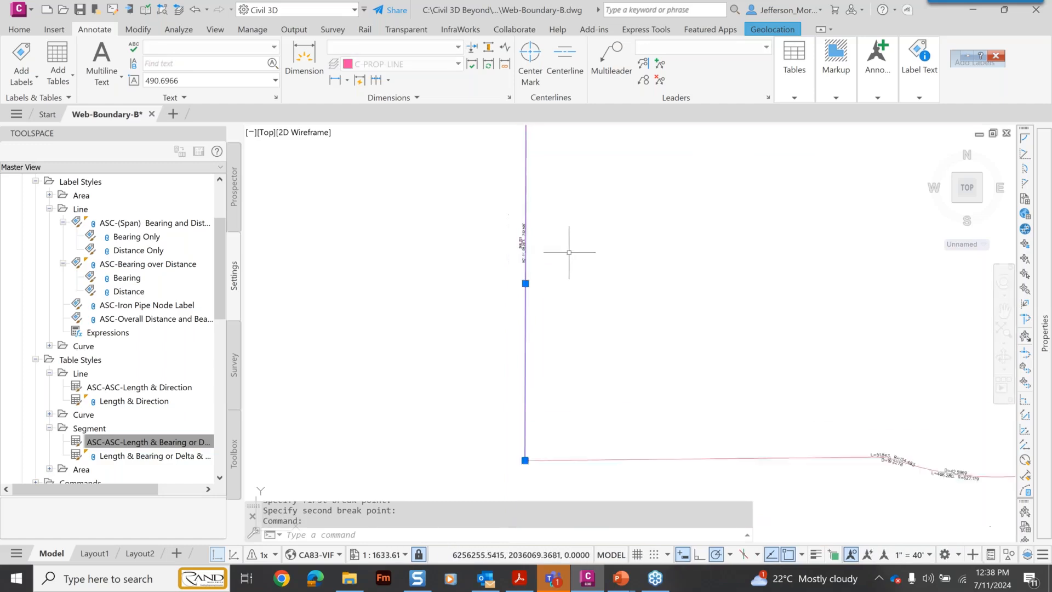
middle_click_drag(571, 246, 558, 474)
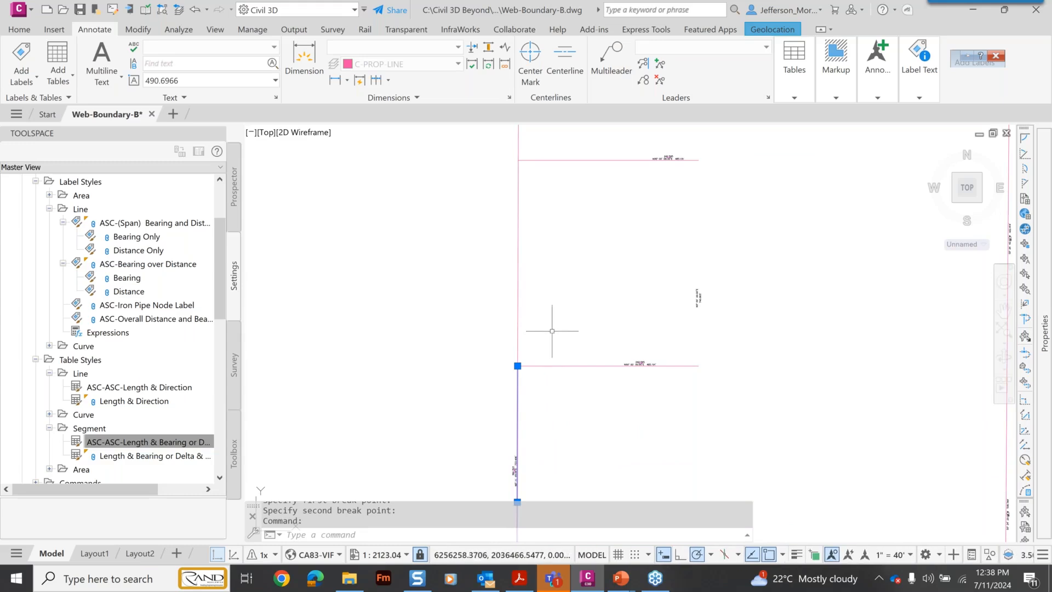
key("Escape")
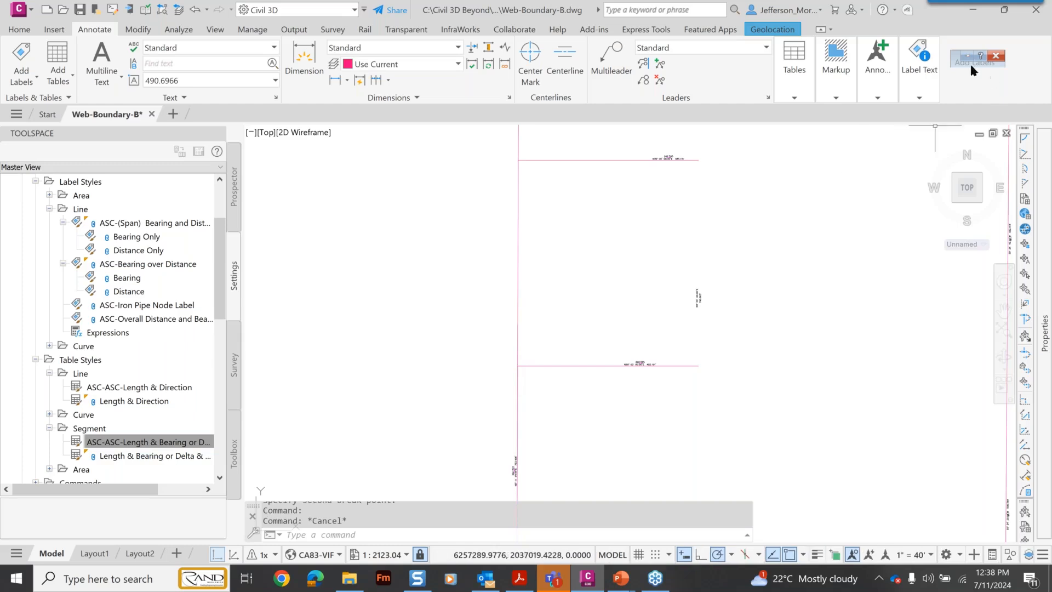
- Add a Single Segment label in the ASC-Bearing and Distance [Spline] style to the west boundary segment above the break
mouse_move(967, 65)
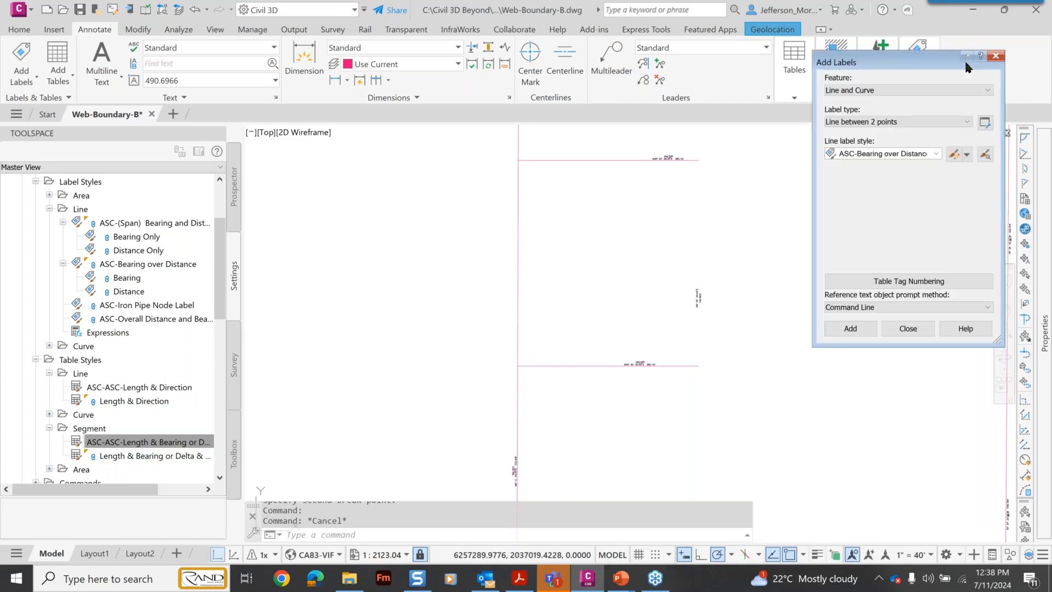
left_click(968, 120)
left_click(953, 131)
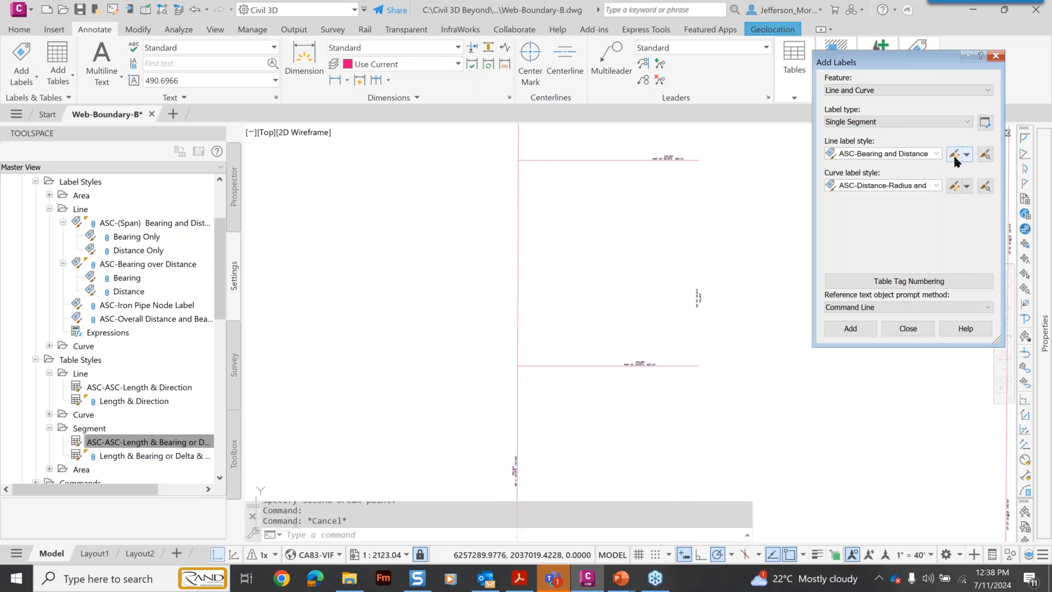
left_click(937, 153)
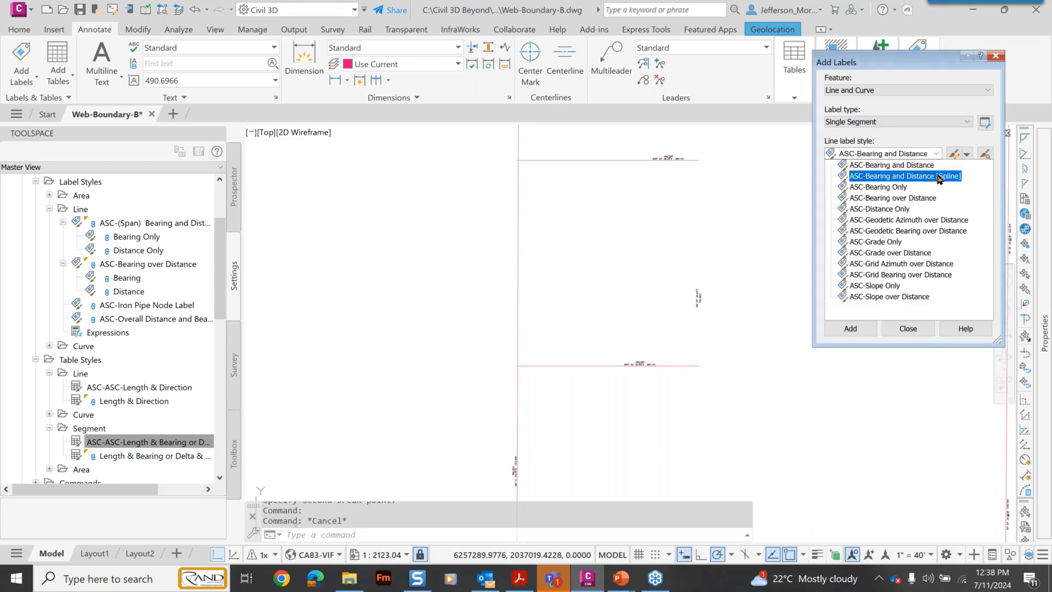
left_click(936, 171)
left_click(850, 329)
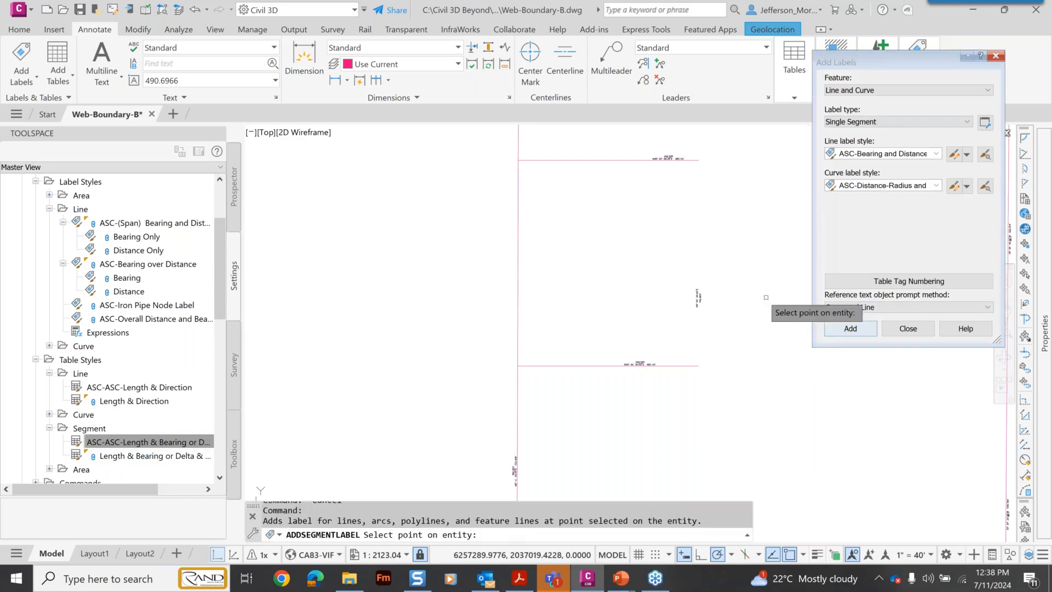
left_click(516, 260)
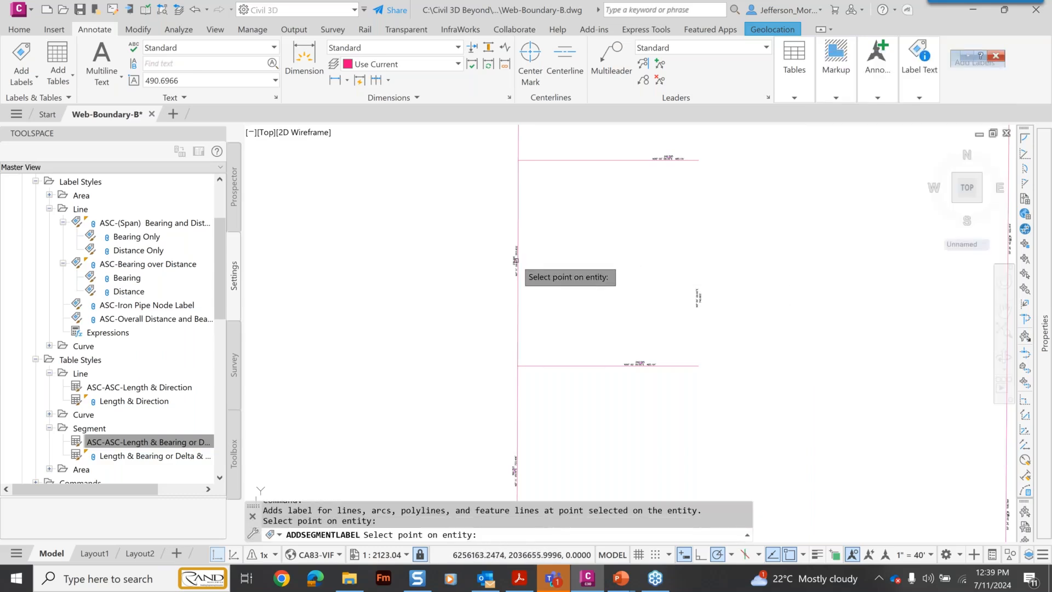
key("Escape")
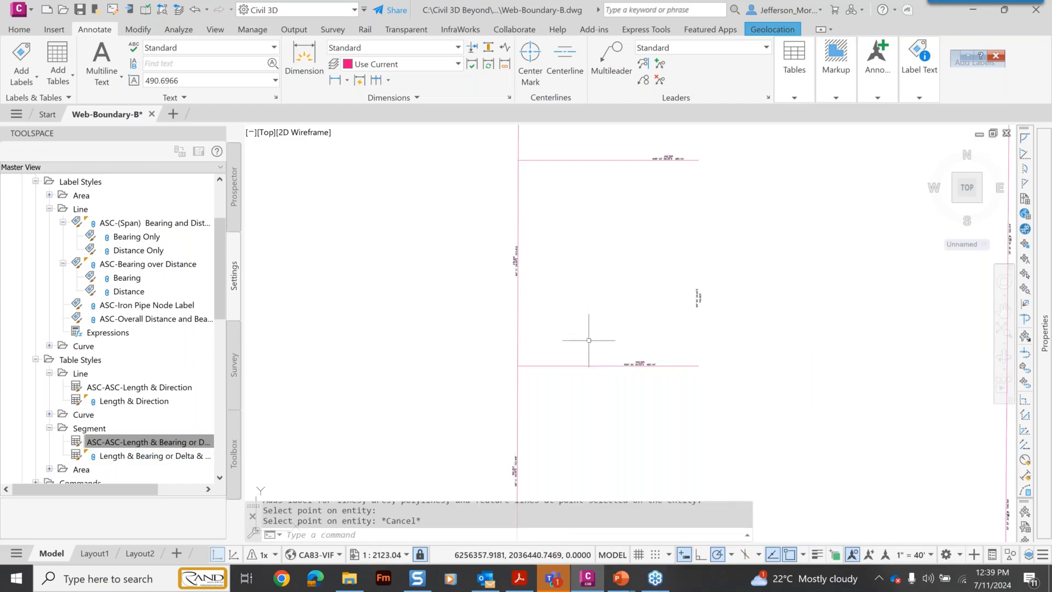
- Change the line label style of the new label on the upper west boundary segment to ASC-Bearing over Distance
middle_click_drag(601, 352, 632, 340)
middle_click_drag(611, 422, 689, 304)
scroll(649, 343, "up", 2)
mouse_move(694, 242)
middle_mouse_down()
mouse_move(667, 422)
mouse_move(658, 263)
middle_mouse_up()
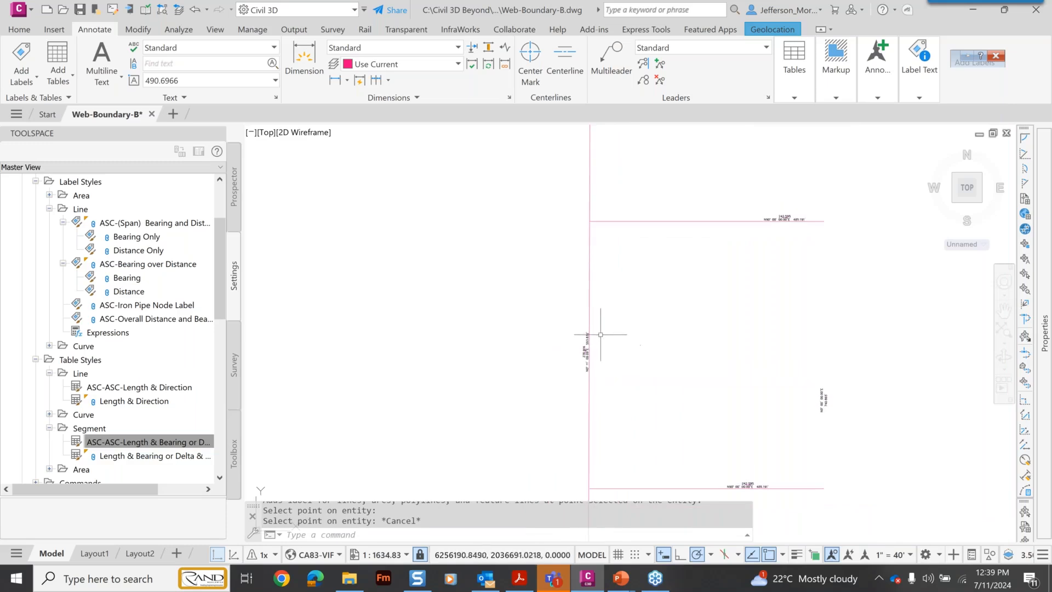
scroll(594, 345, "up", 10)
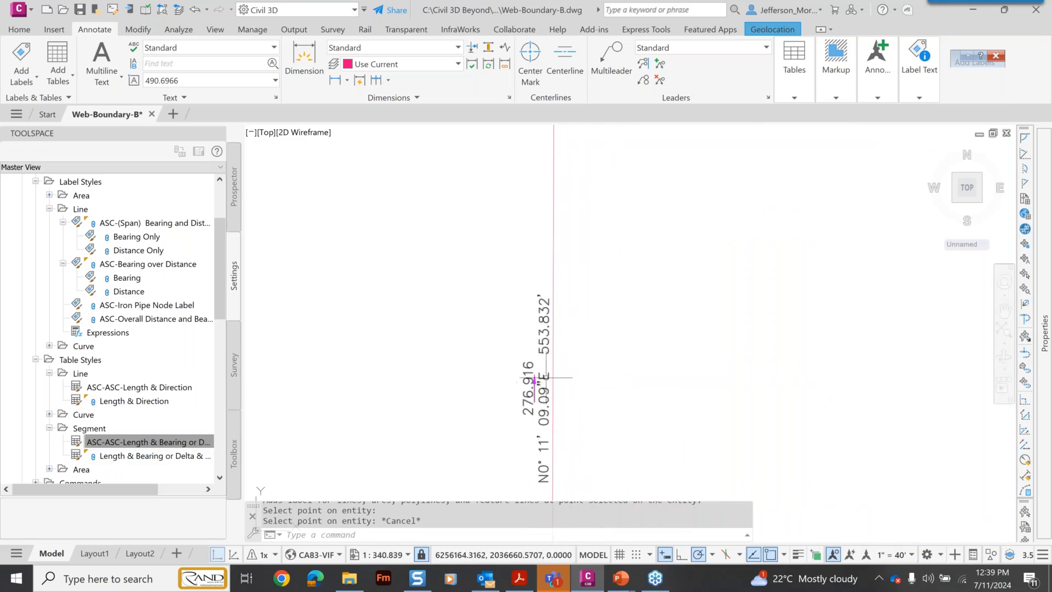
left_click(534, 378)
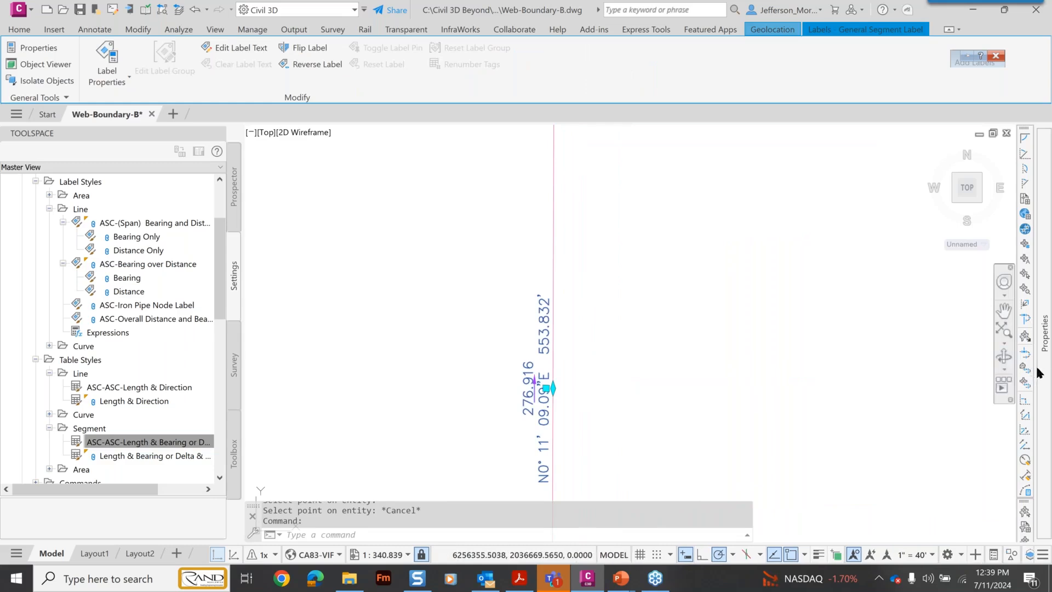
mouse_move(1043, 351)
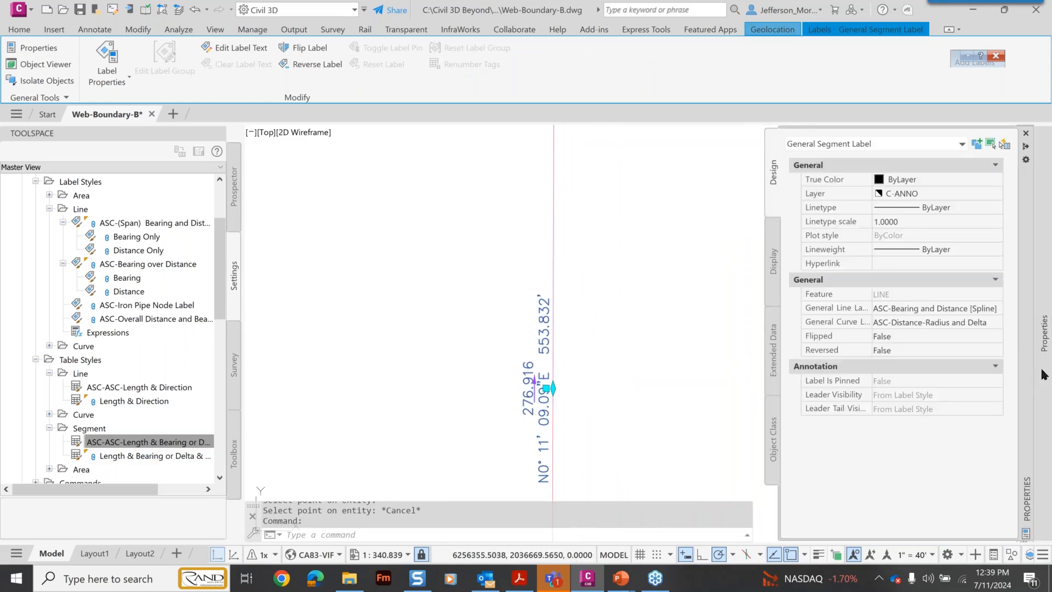
left_click(993, 309)
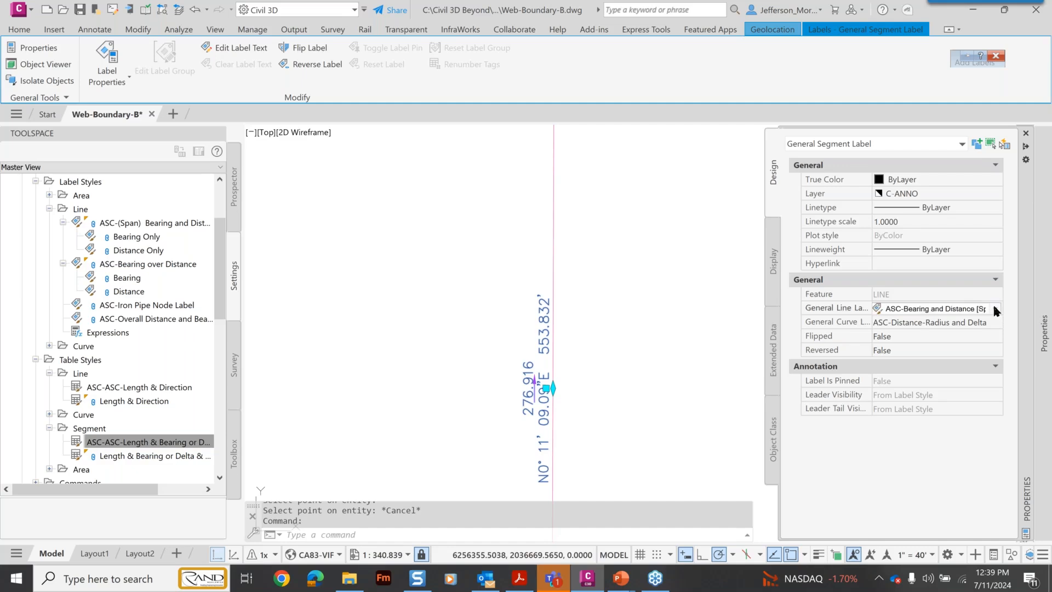
left_click(994, 308)
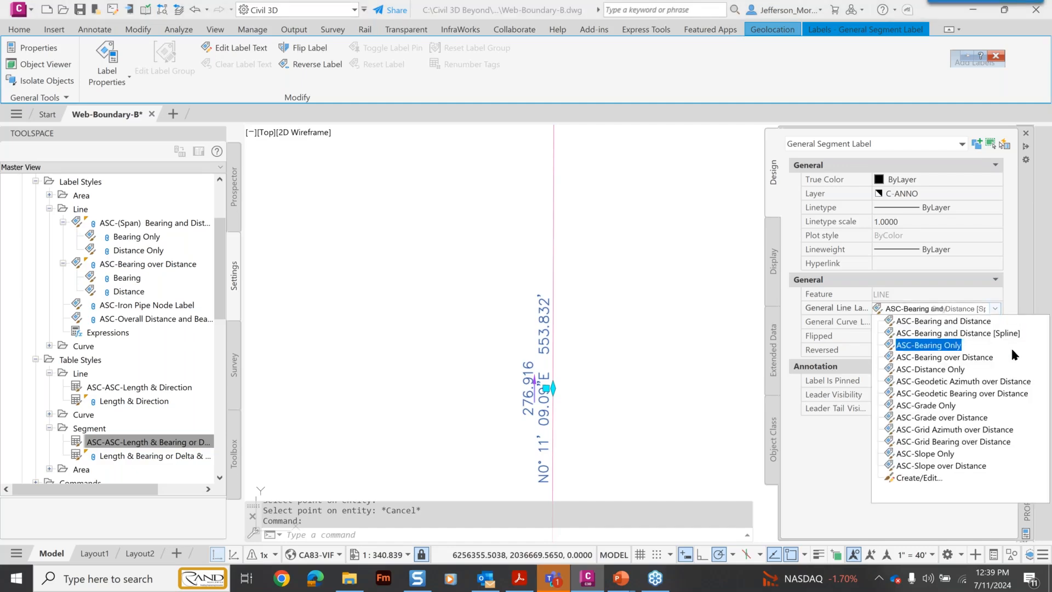
left_click(975, 357)
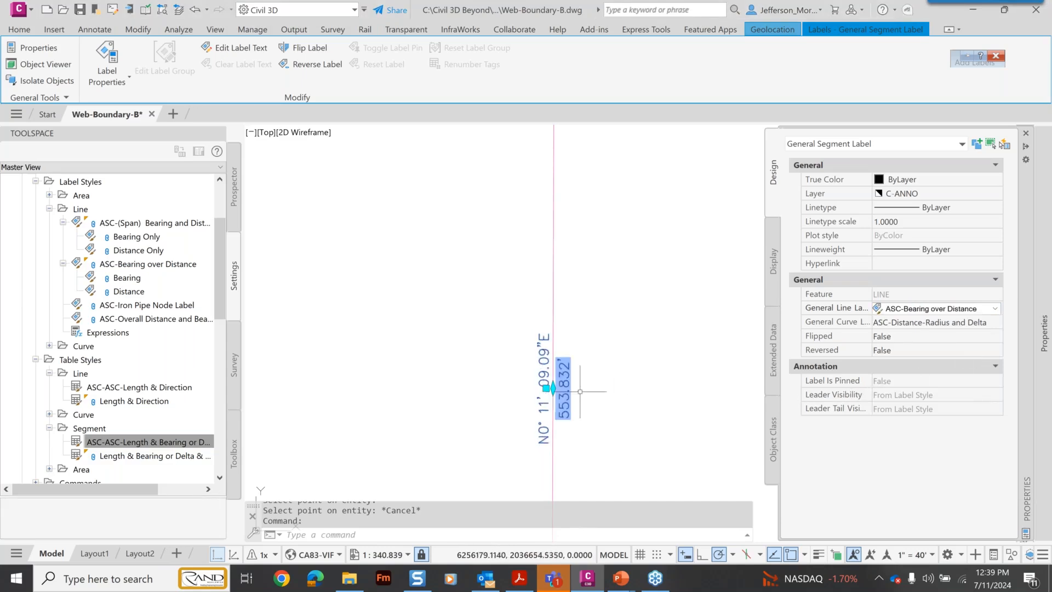
scroll(595, 410, "down", 2)
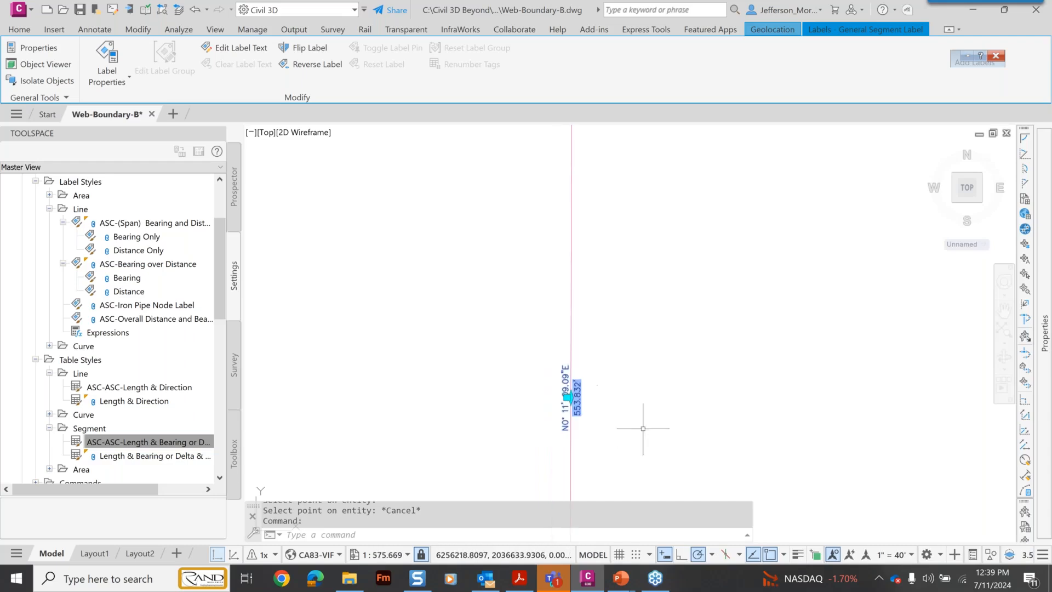
- Change the line label style of the labels on the top and bottom west boundary segments to ASC-Distance Only
middle_click_drag(649, 419, 714, 105)
scroll(713, 308, "down", 5)
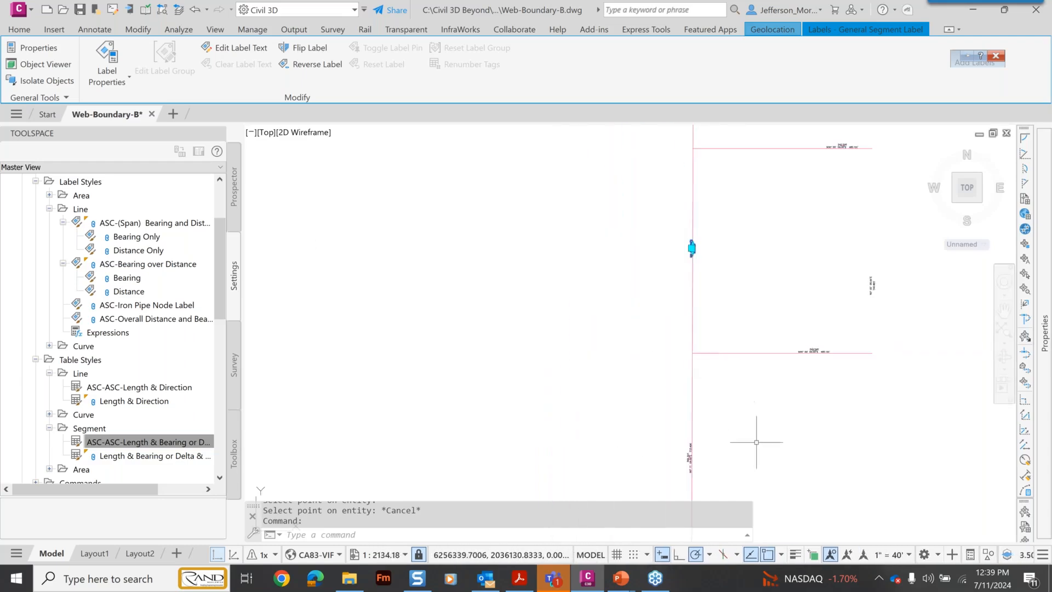
middle_click_drag(756, 442, 726, 308)
scroll(648, 349, "up", 3)
scroll(648, 348, "up", 1)
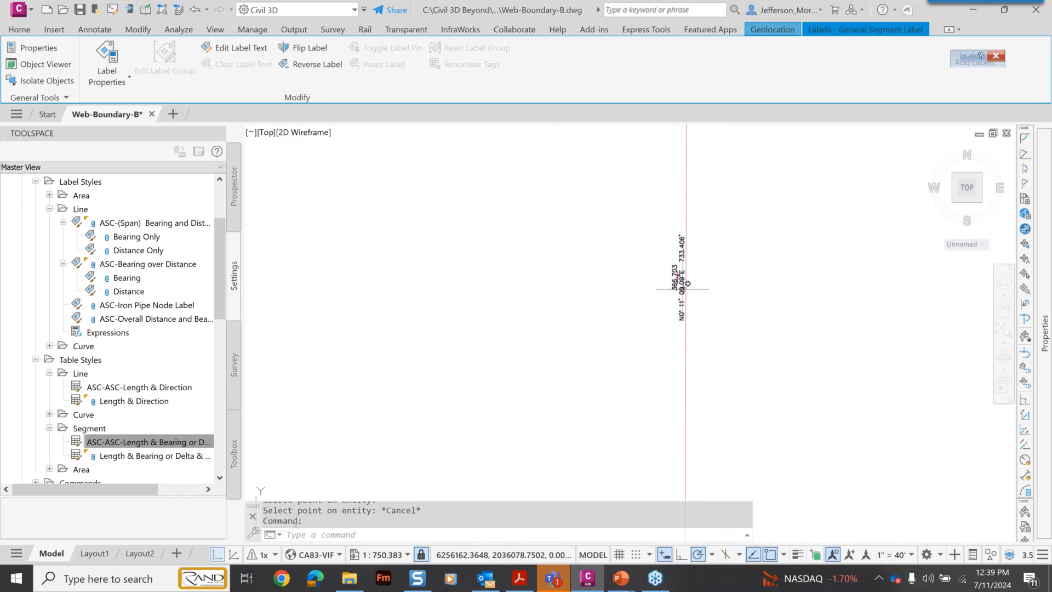
left_click(678, 280)
key("Escape")
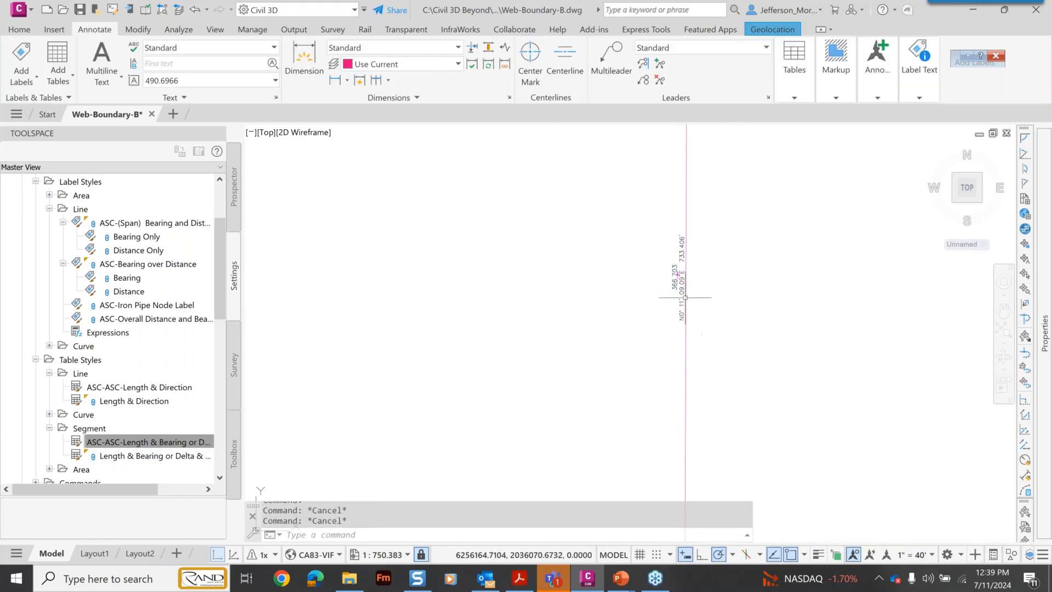
left_click(680, 279)
scroll(743, 230, "down", 5)
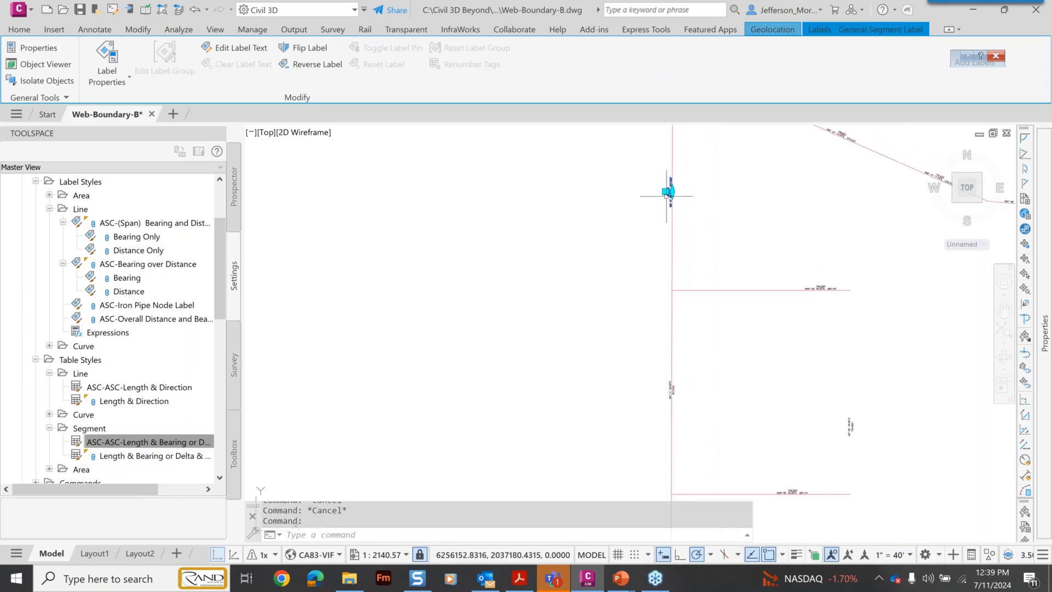
mouse_move(1044, 384)
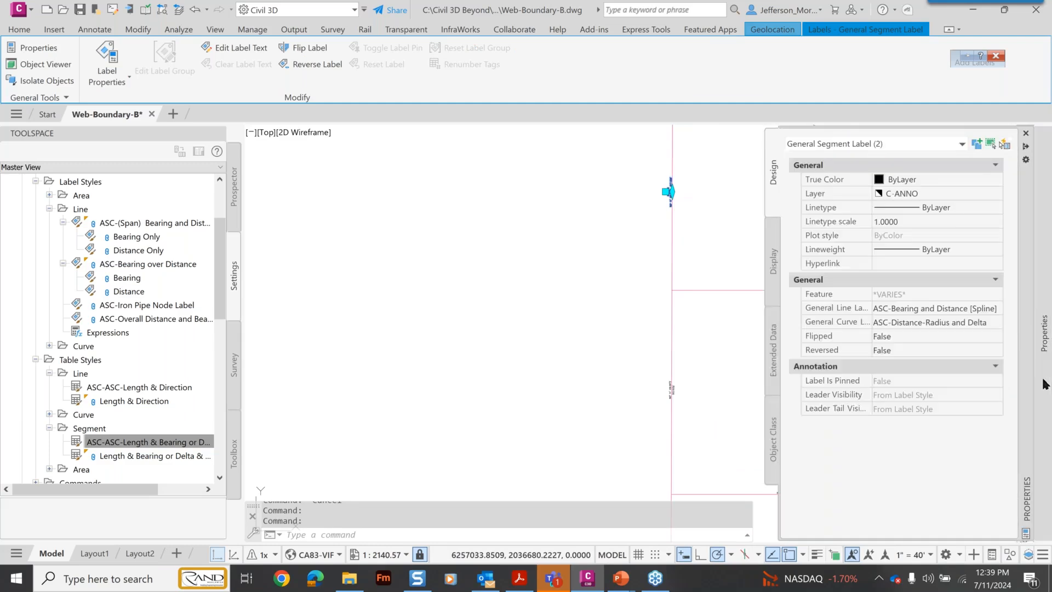
left_click(996, 310)
left_click(995, 309)
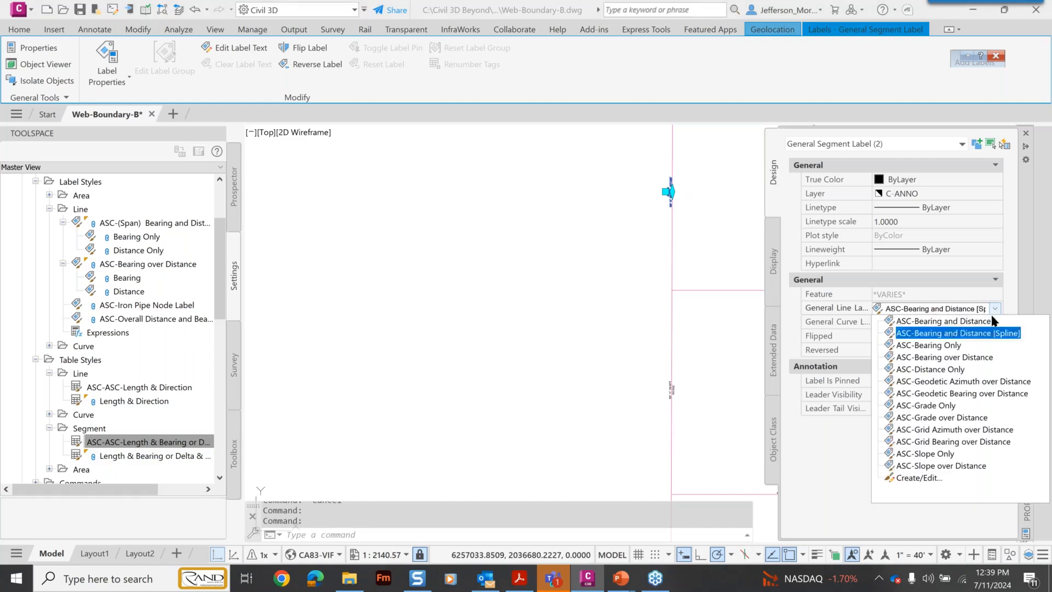
left_click(952, 369)
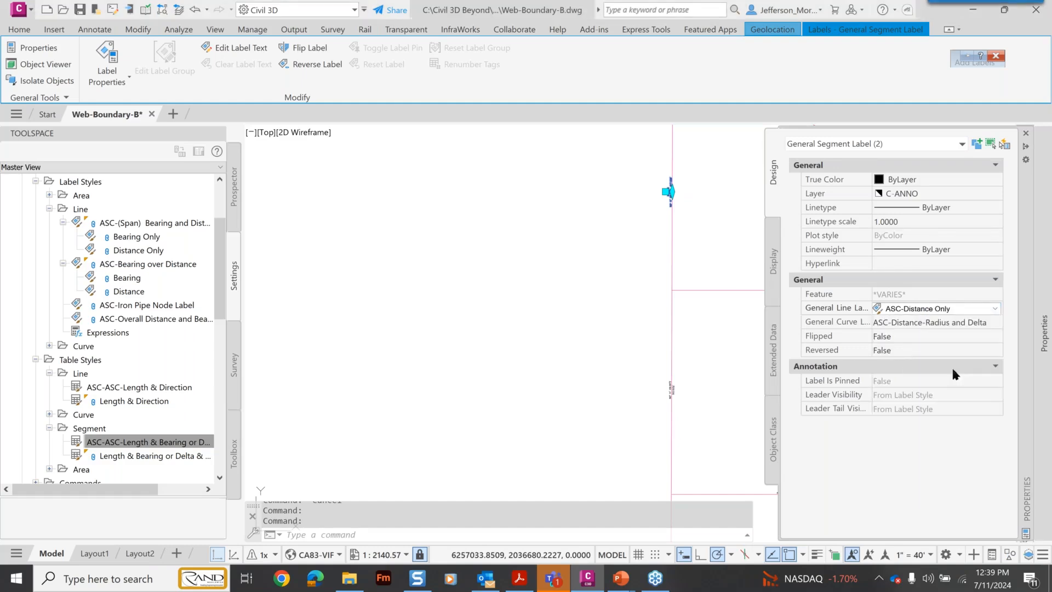
- Flip both selected west boundary distance labels, and flip the top segment's label once more on its own
scroll(680, 198, "up", 5)
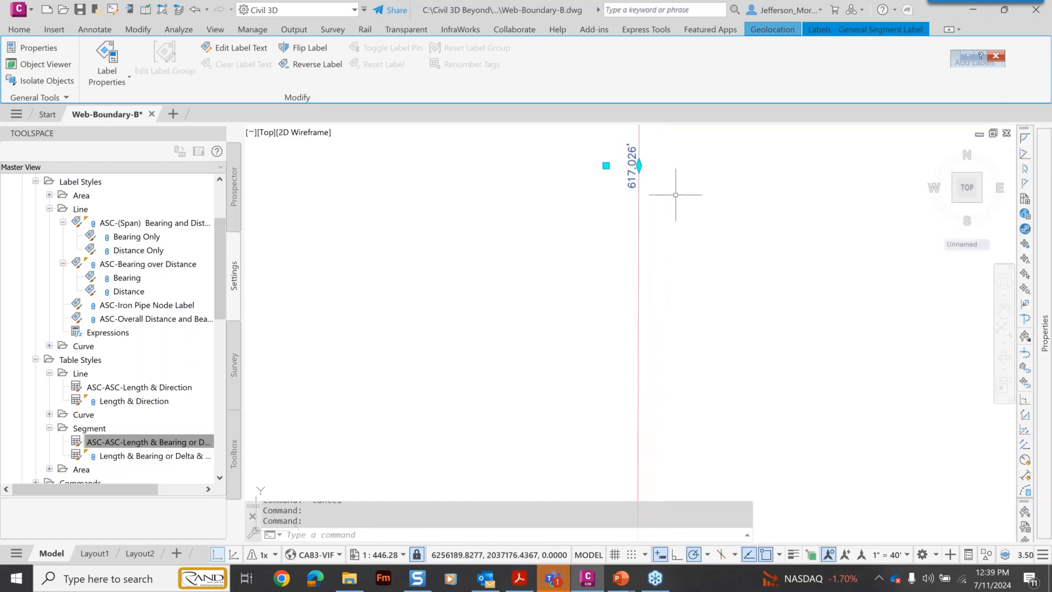
left_click(304, 49)
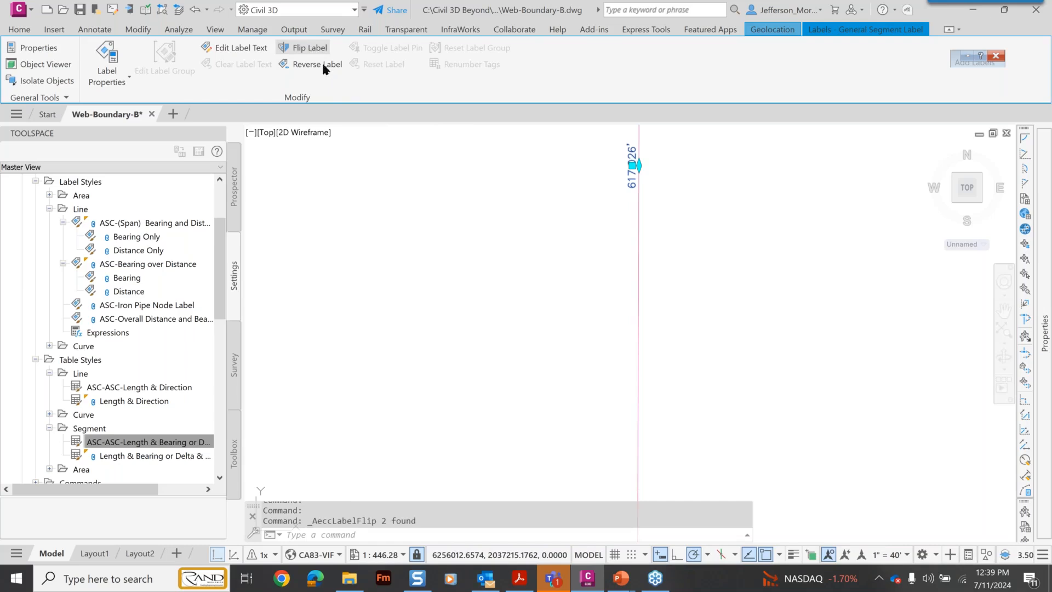
key("Escape")
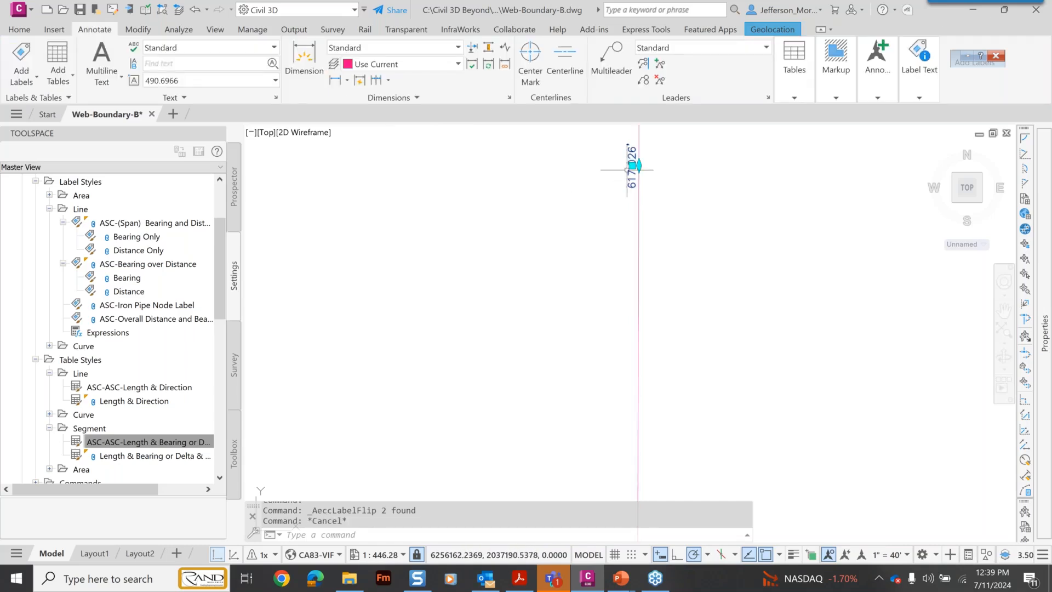
left_click(629, 167)
left_click(316, 49)
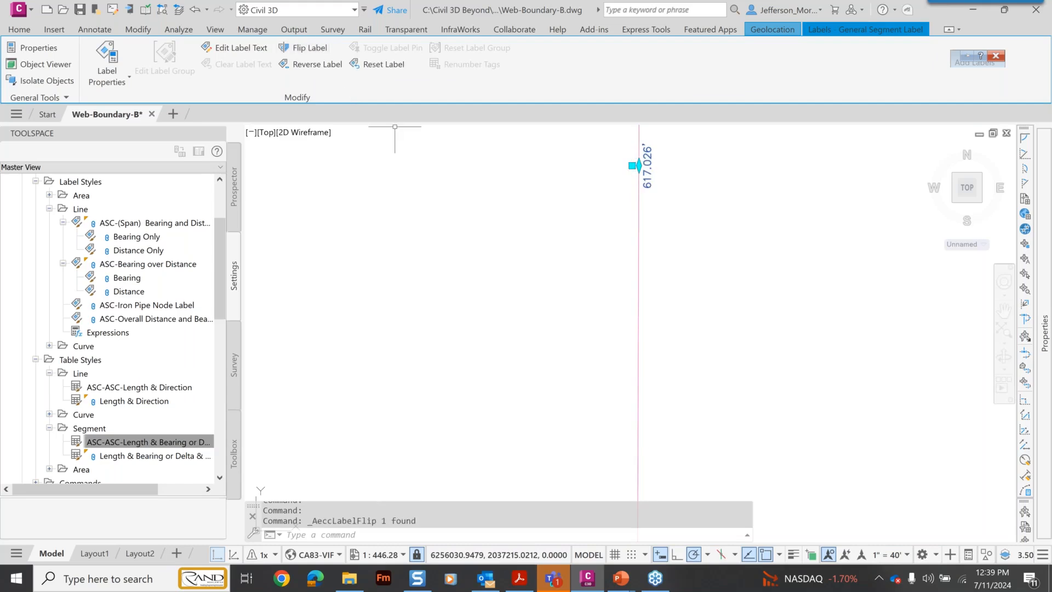
- Add the bottom west boundary segment's label to the selection and flip it together with the top segment's label
scroll(681, 446, "down", 3)
mouse_move(681, 446)
middle_mouse_down()
mouse_move(709, 325)
mouse_move(717, 446)
middle_mouse_up()
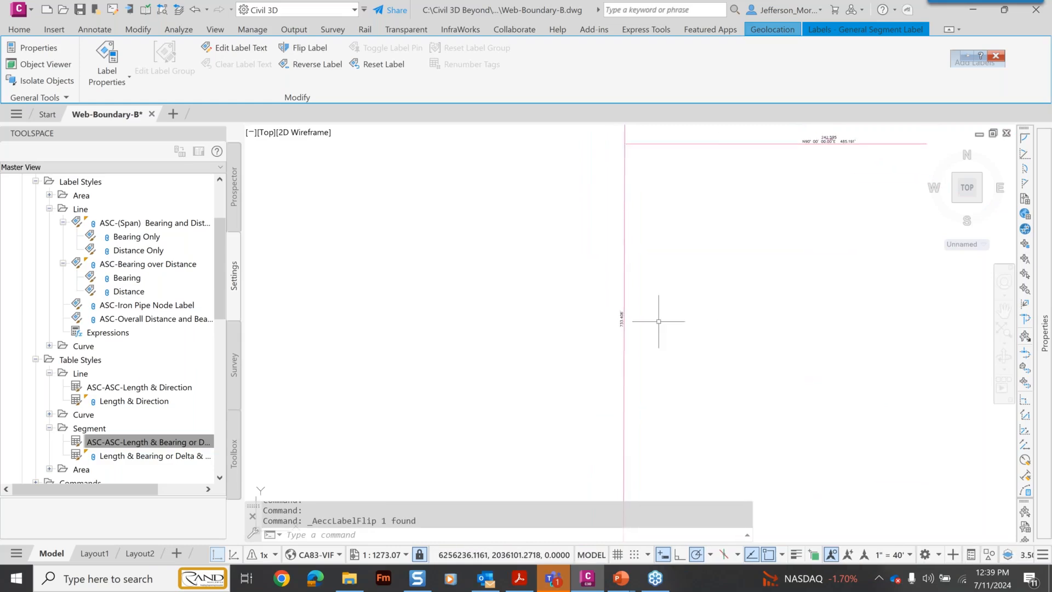
scroll(665, 314, "up", 5)
left_click(557, 316)
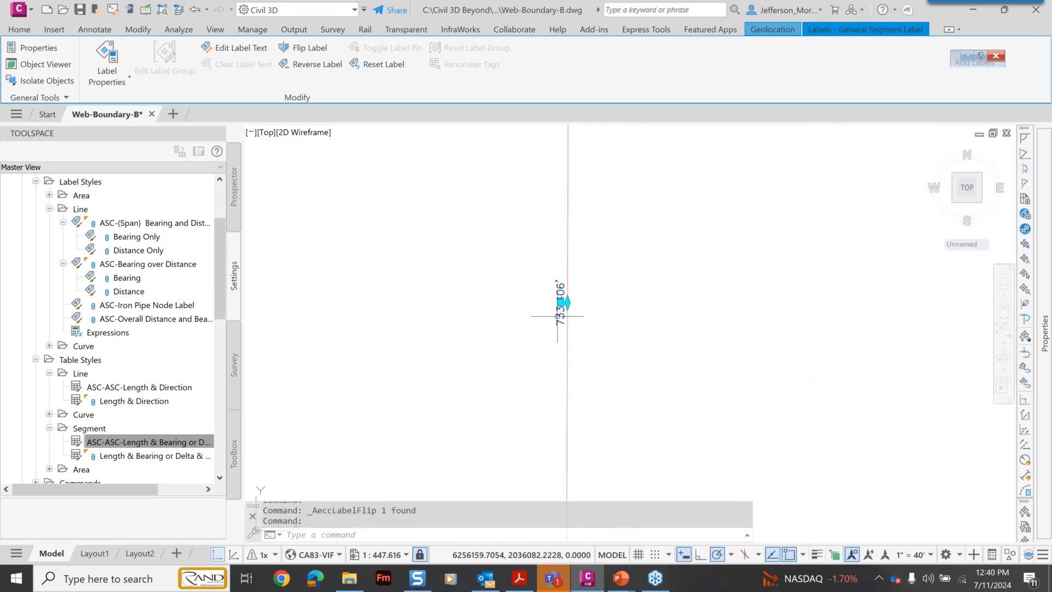
right_click(536, 298)
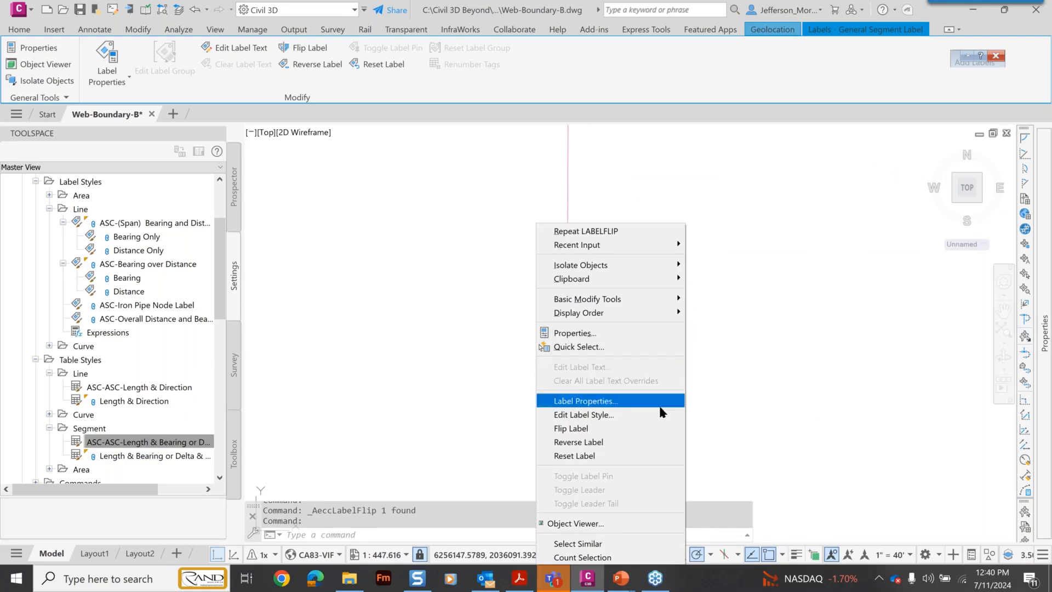
left_click(665, 428)
scroll(646, 378, "down", 8)
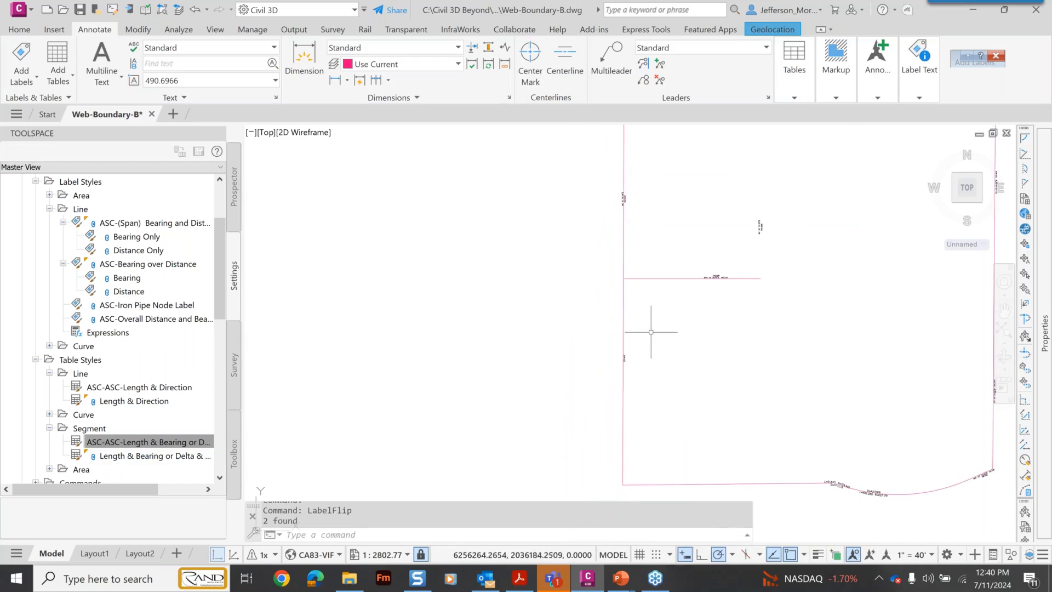
scroll(631, 323, "up", 1)
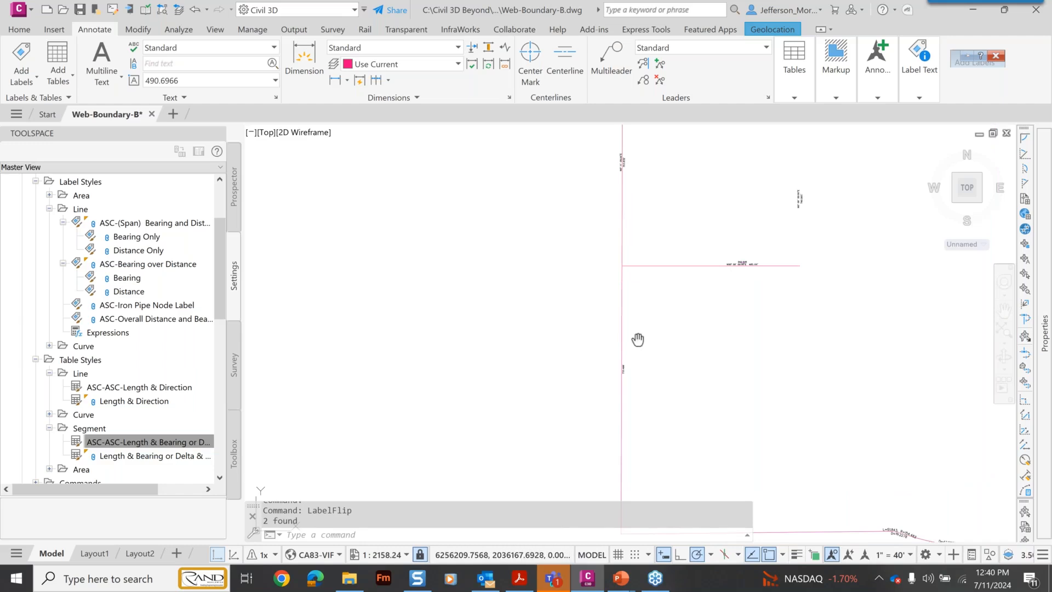
middle_click_drag(638, 339, 620, 305)
scroll(624, 348, "up", 5)
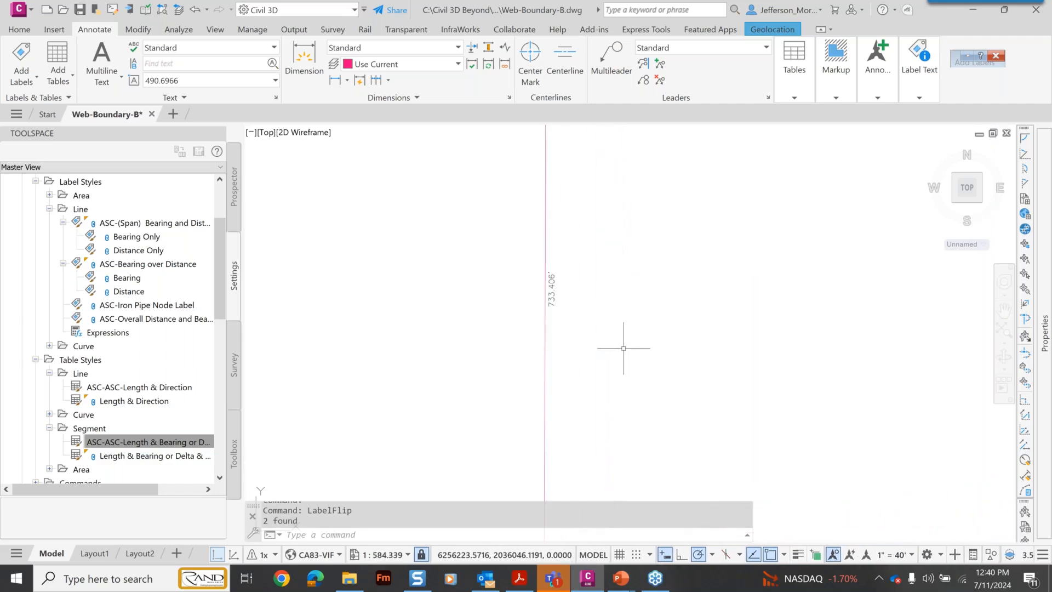
- Split model space into two vertical viewports, widen the left viewport and show the whole boundary in both
scroll(623, 348, "down", 8)
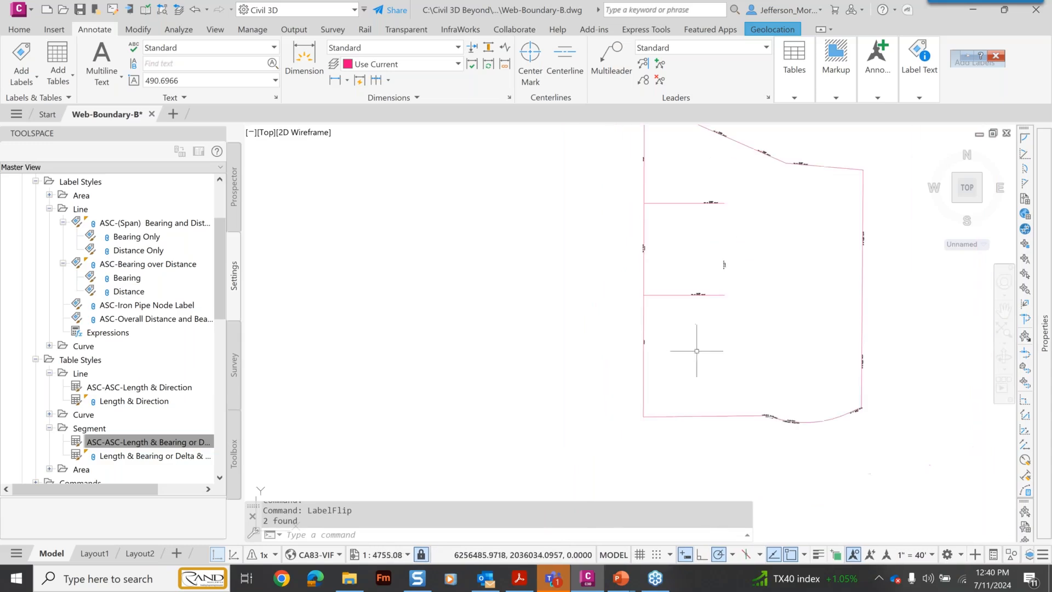
middle_click_drag(731, 345, 507, 389)
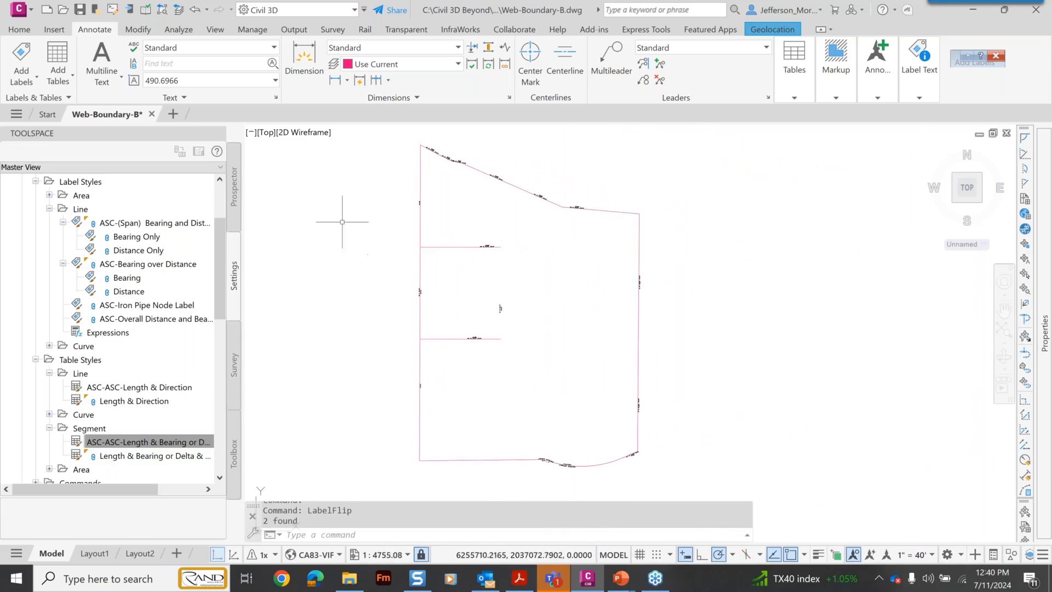
left_click(250, 132)
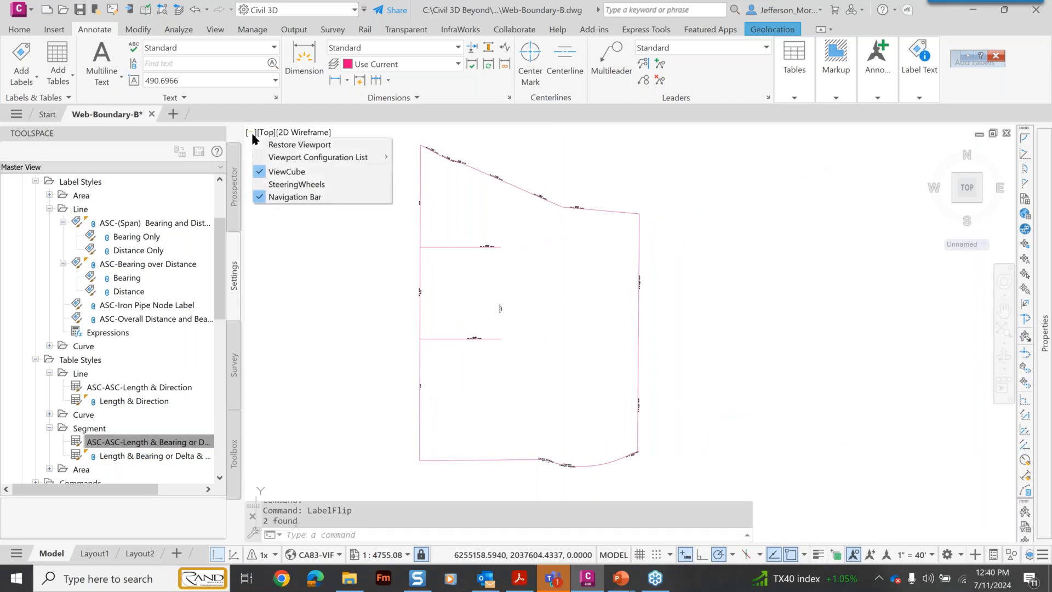
mouse_move(296, 159)
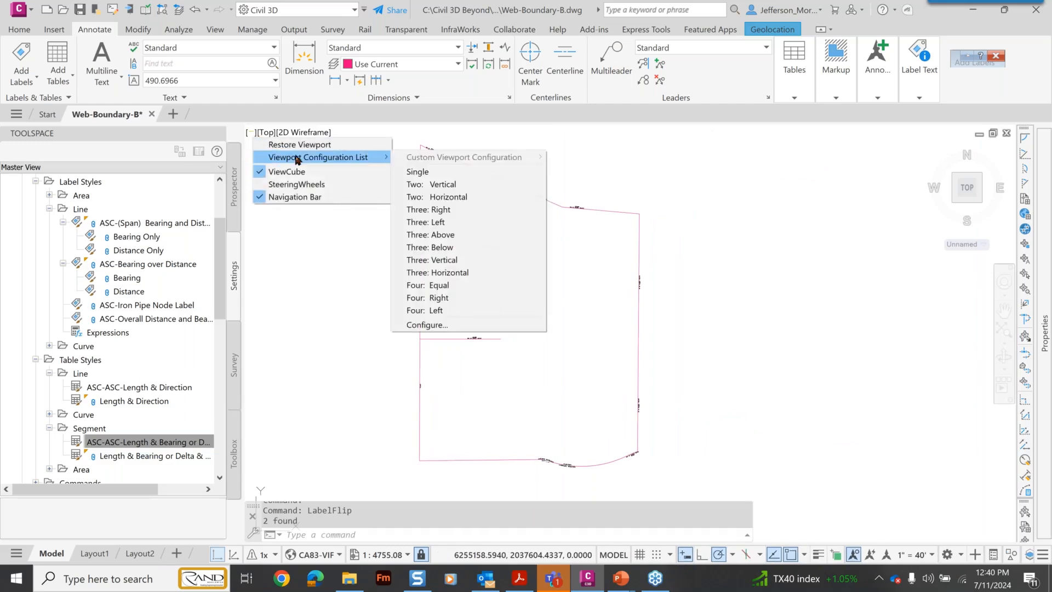
left_click(459, 188)
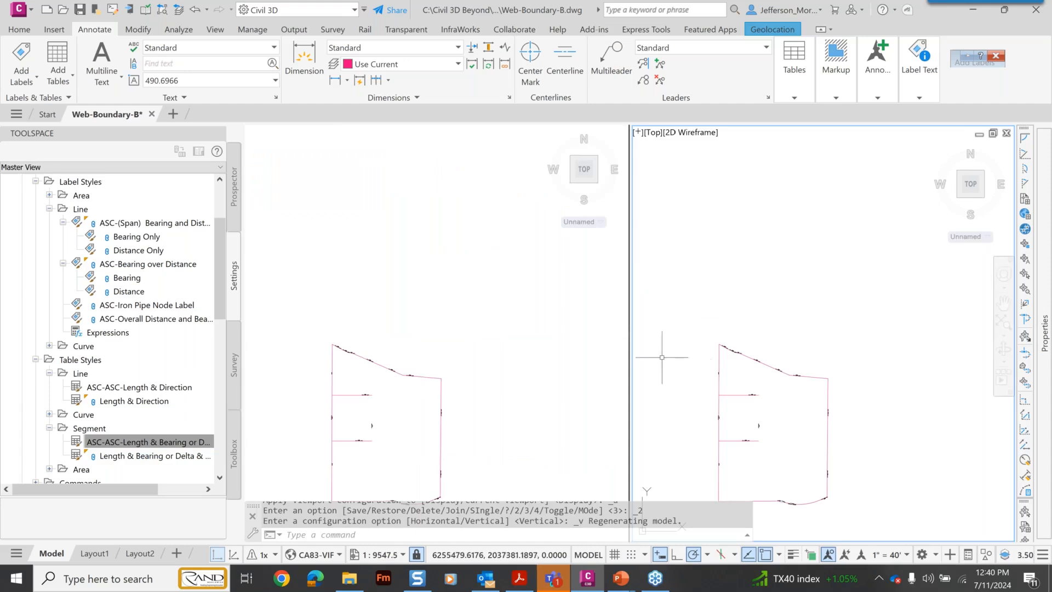
left_click_drag(630, 363, 783, 366)
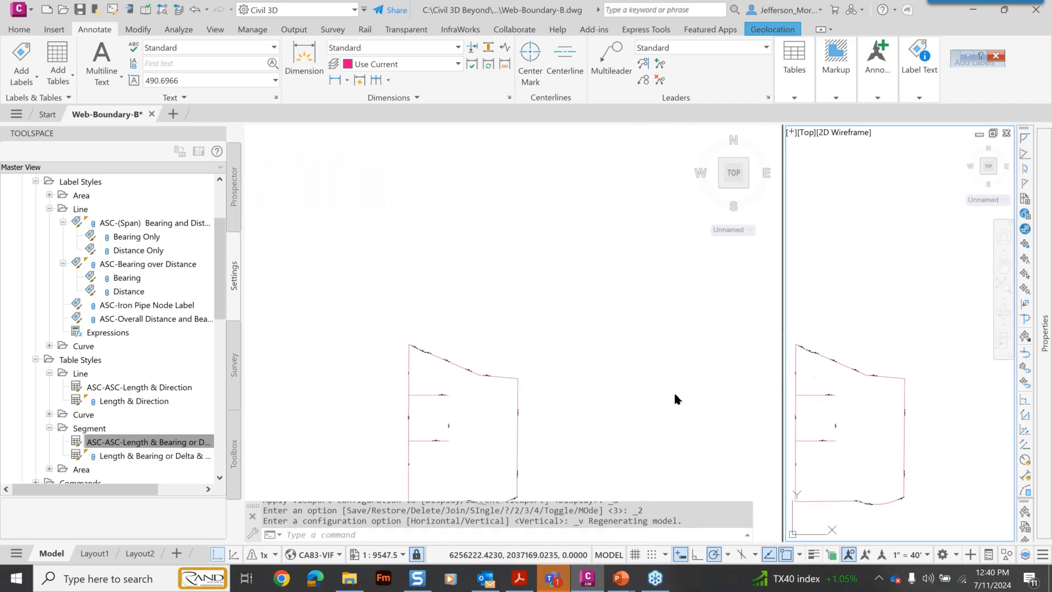
middle_click_drag(606, 414, 652, 313)
left_click(559, 412)
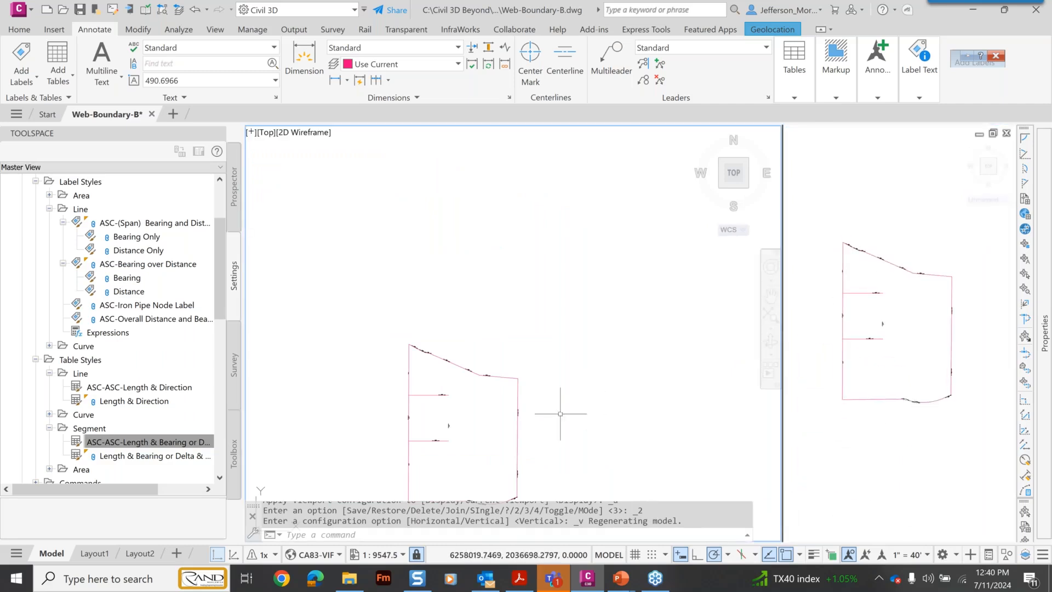
middle_click_drag(559, 413, 591, 275)
scroll(516, 288, "up", 2)
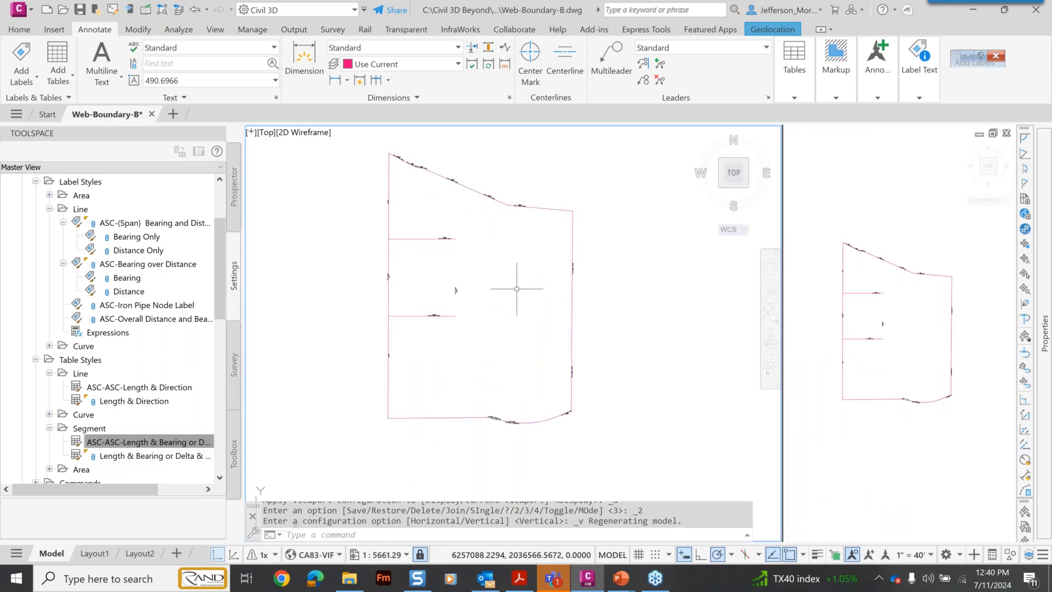
mouse_move(516, 300)
middle_mouse_down()
mouse_move(570, 371)
mouse_move(599, 341)
middle_mouse_up()
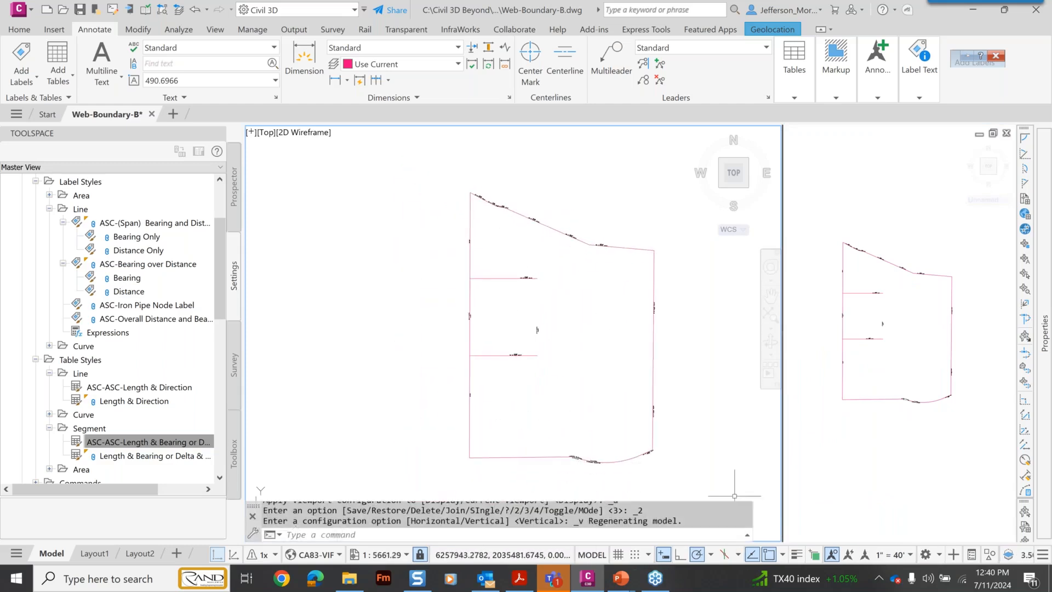
- Try the annotation scale 1" = 10' on the boundary labels, and set it to 1" = 80'
left_click(911, 557)
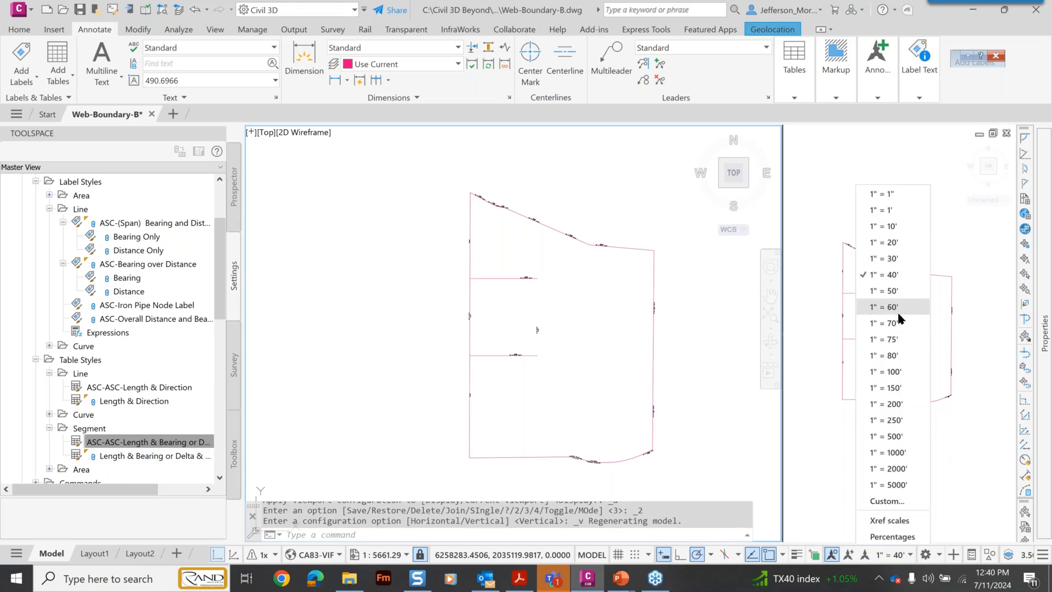
left_click(883, 227)
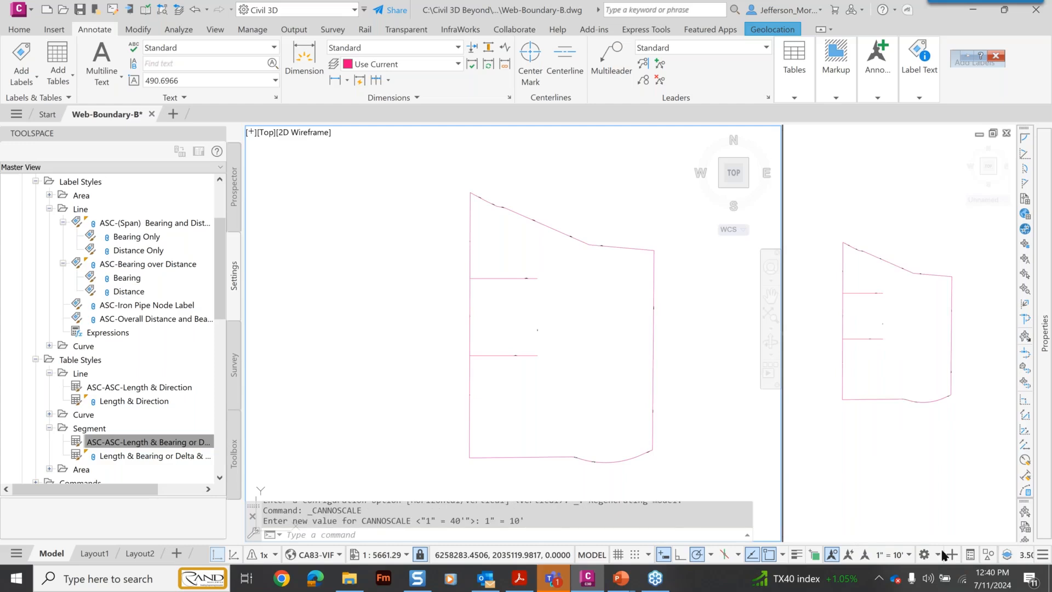
left_click(910, 554)
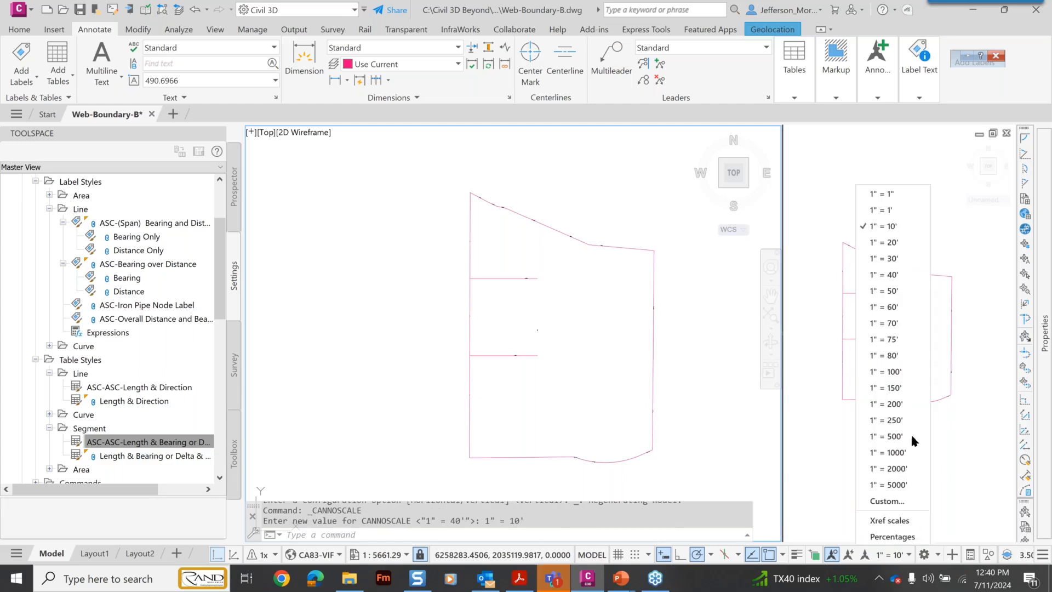
left_click(904, 354)
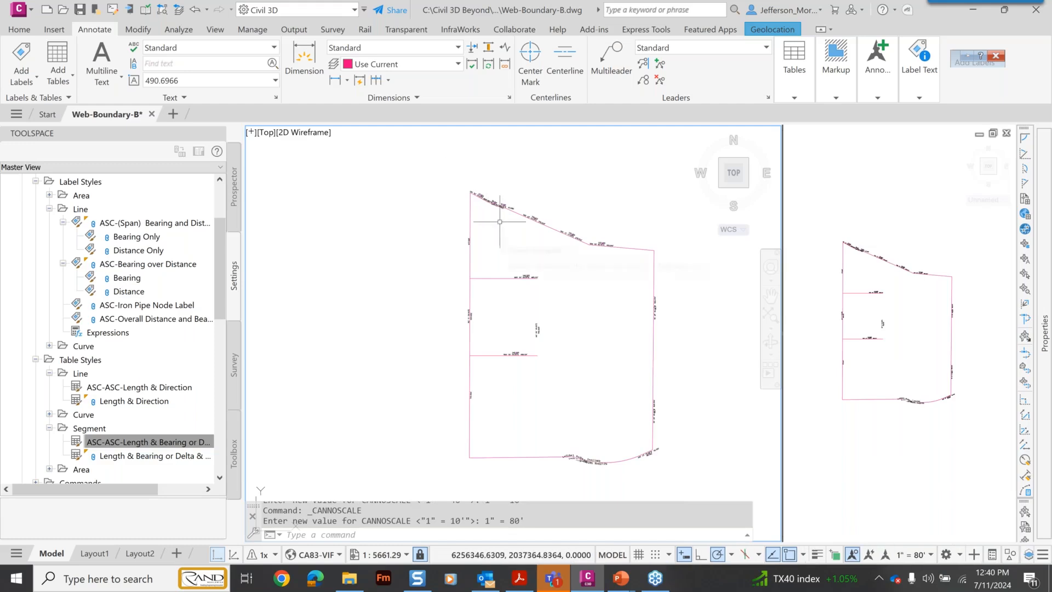
scroll(405, 246, "up", 2)
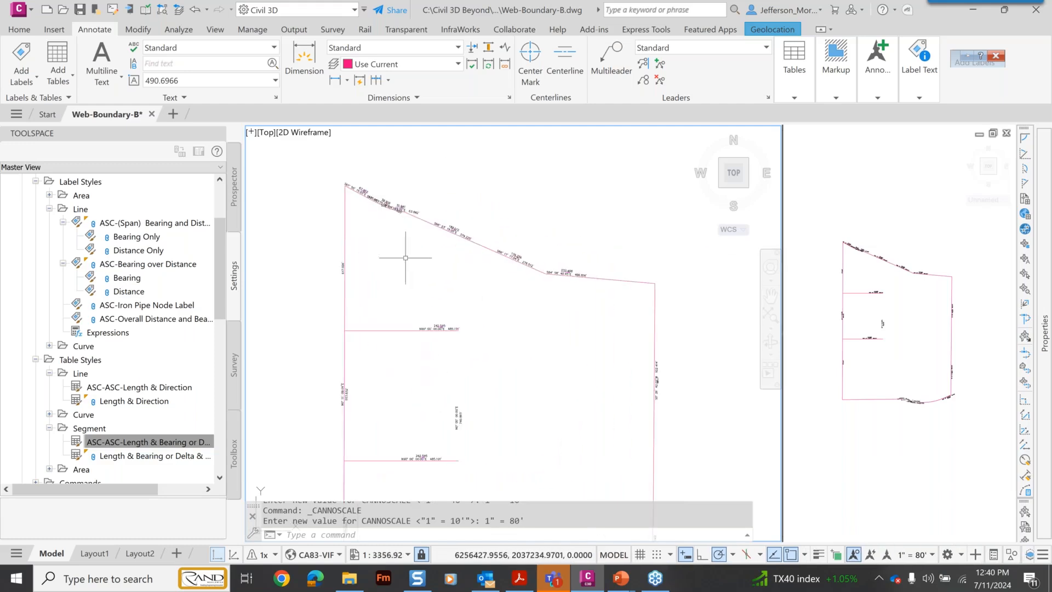
scroll(405, 258, "up", 1)
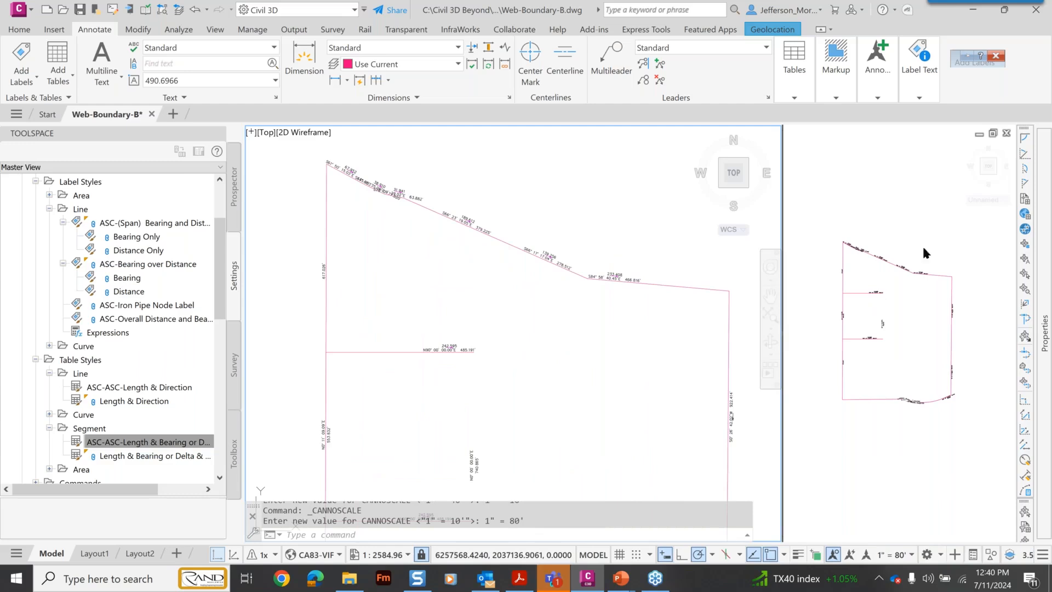
- Set up a line table that includes the ASC-Bearing and Distance [Spline] line labels, with the selection rule Add Existing and New
left_click(909, 350)
scroll(941, 245, "up", 5)
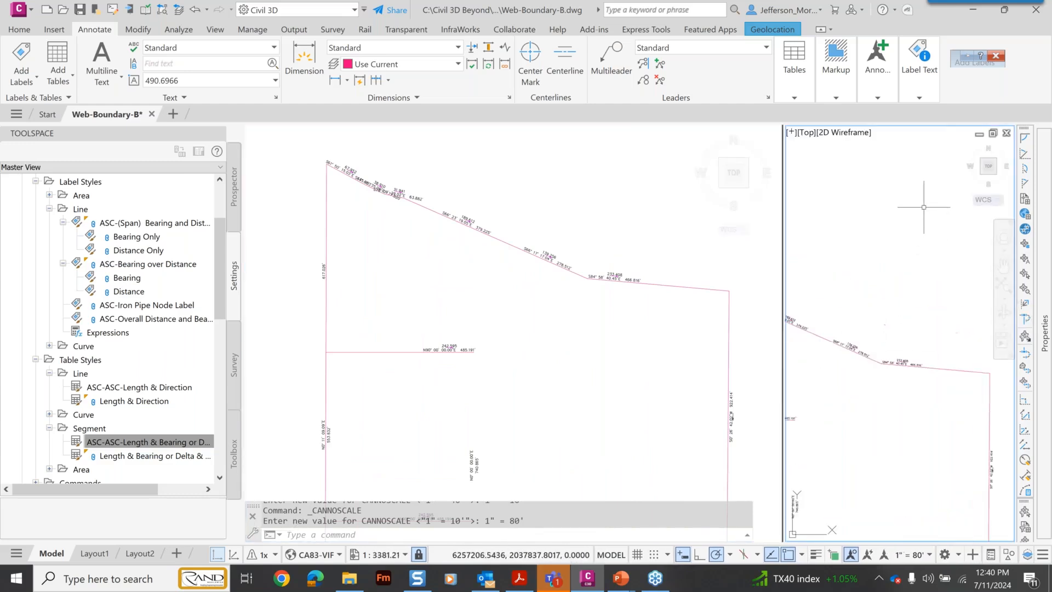
middle_click_drag(923, 252, 904, 399)
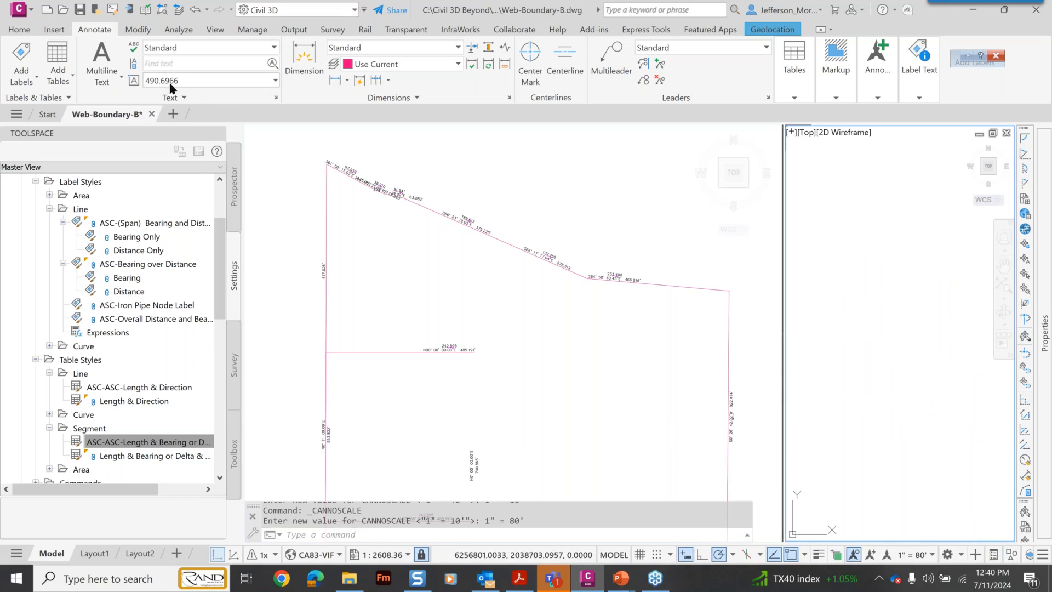
left_click(57, 73)
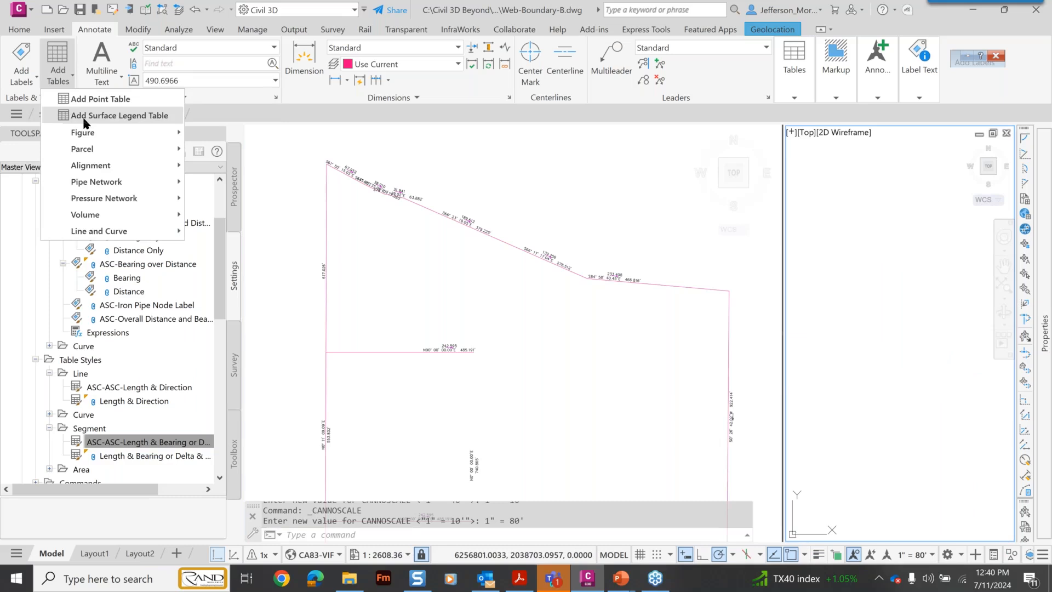
mouse_move(134, 230)
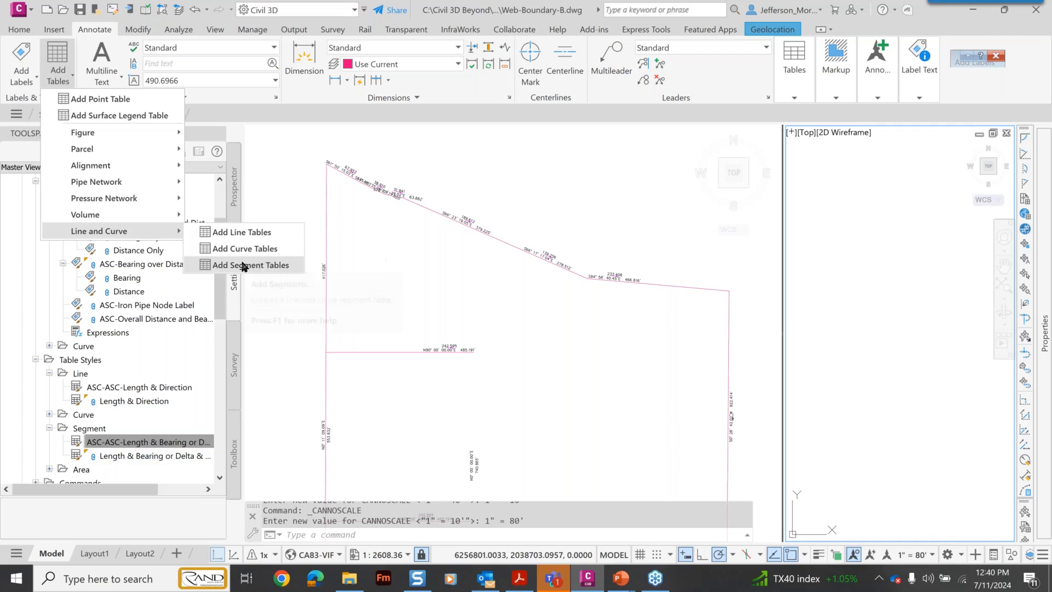
left_click(261, 237)
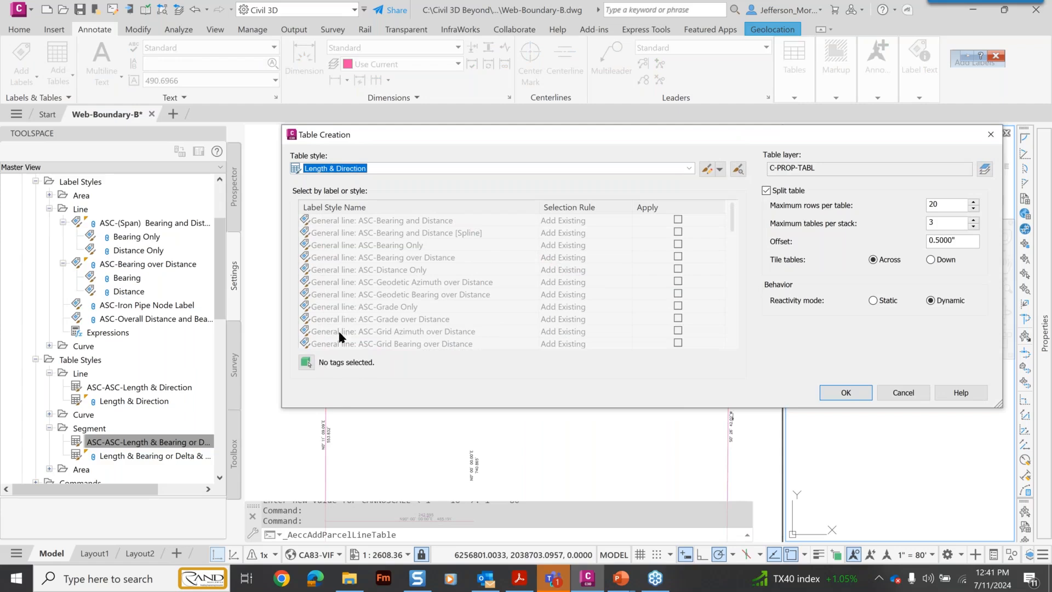
left_click(461, 233)
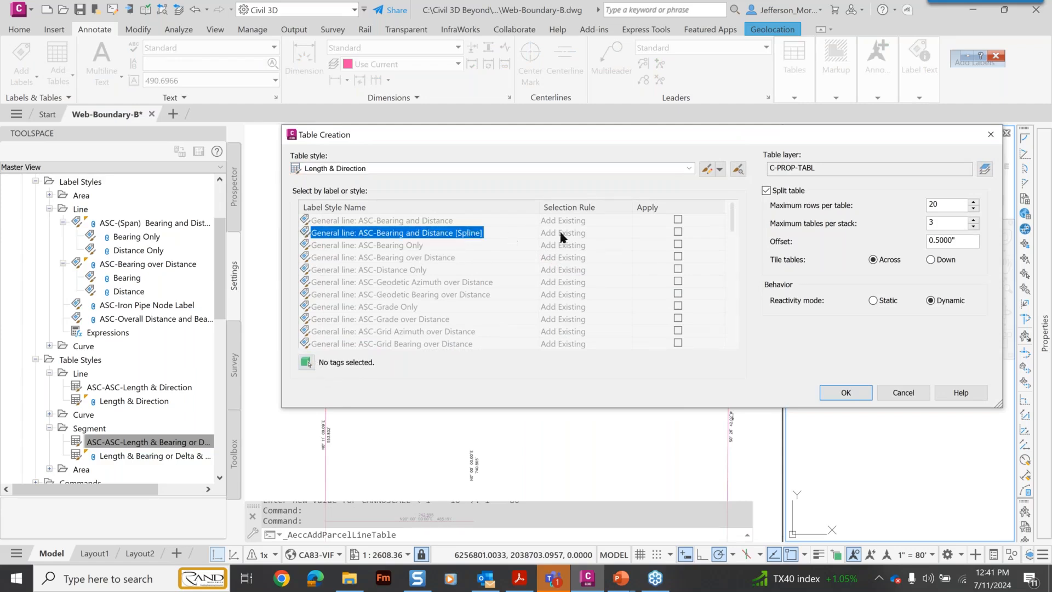
left_click(678, 232)
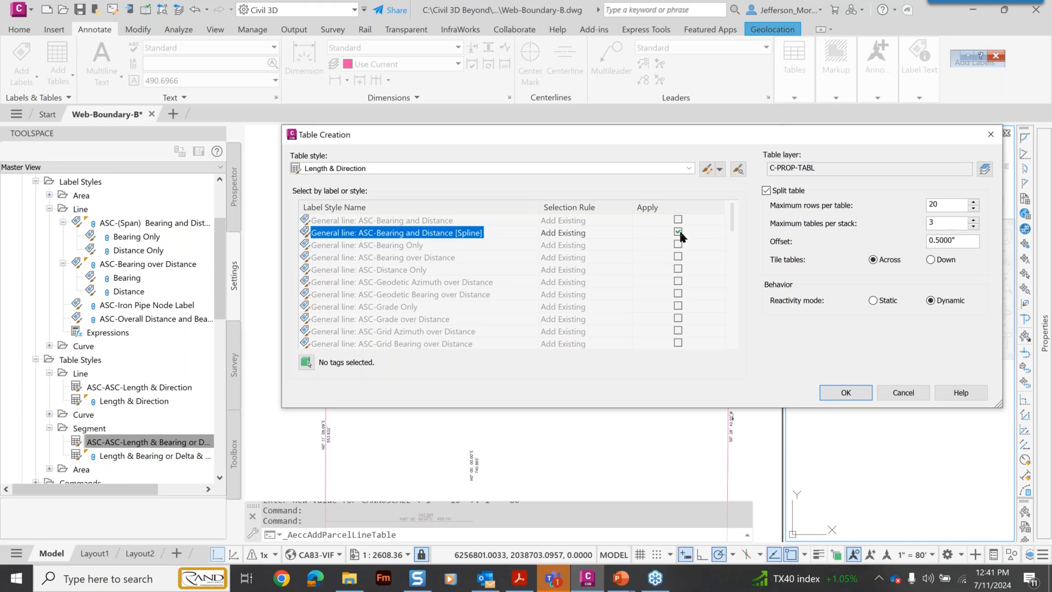
left_click(596, 232)
left_click(627, 233)
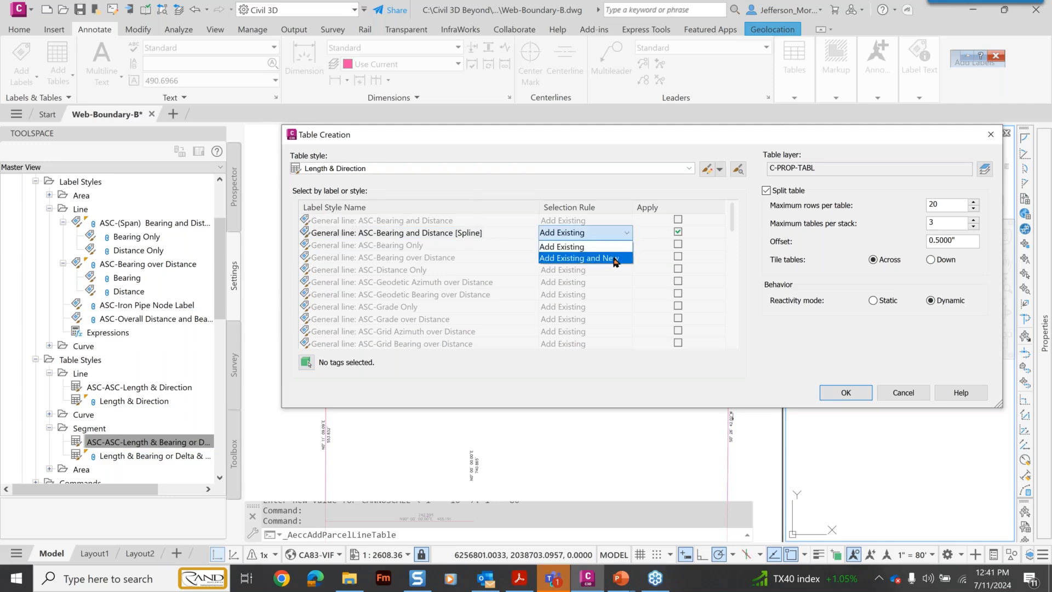
left_click(615, 258)
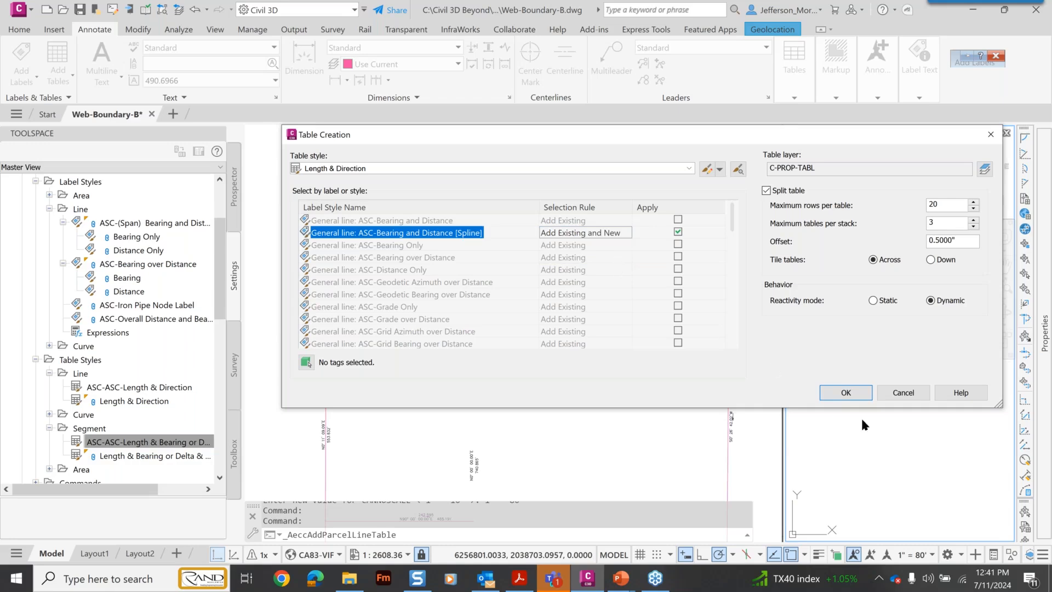
- Create the line table and place it in the empty area of the right viewport
left_click(845, 393)
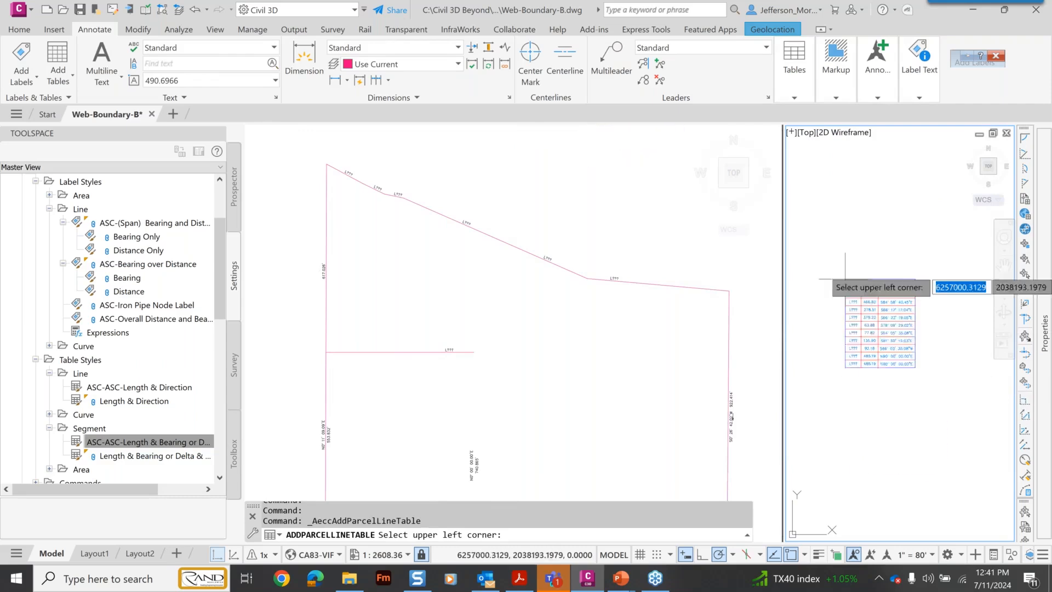
left_click(856, 193)
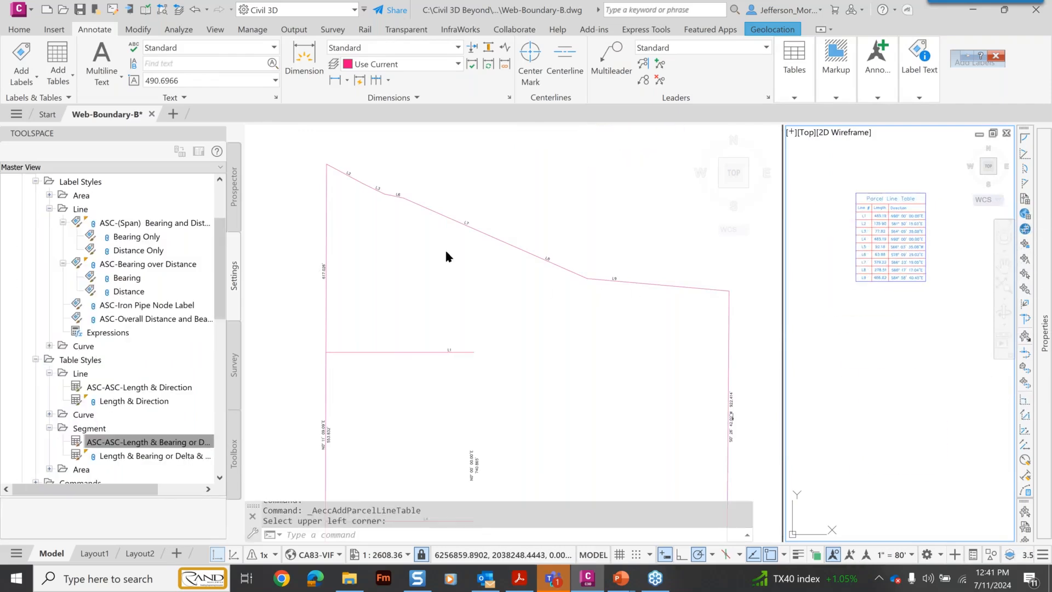
scroll(390, 192, "up", 2)
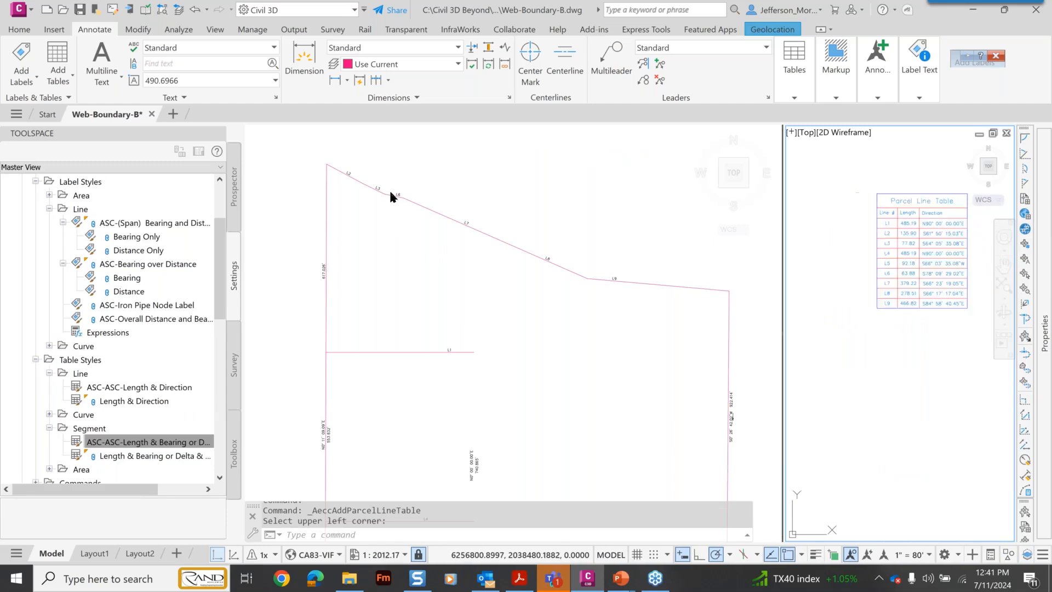
scroll(386, 204, "down", 1)
- Compare the line tags along the sloping north boundary with the rows of the line table in the right viewport
left_click(381, 227)
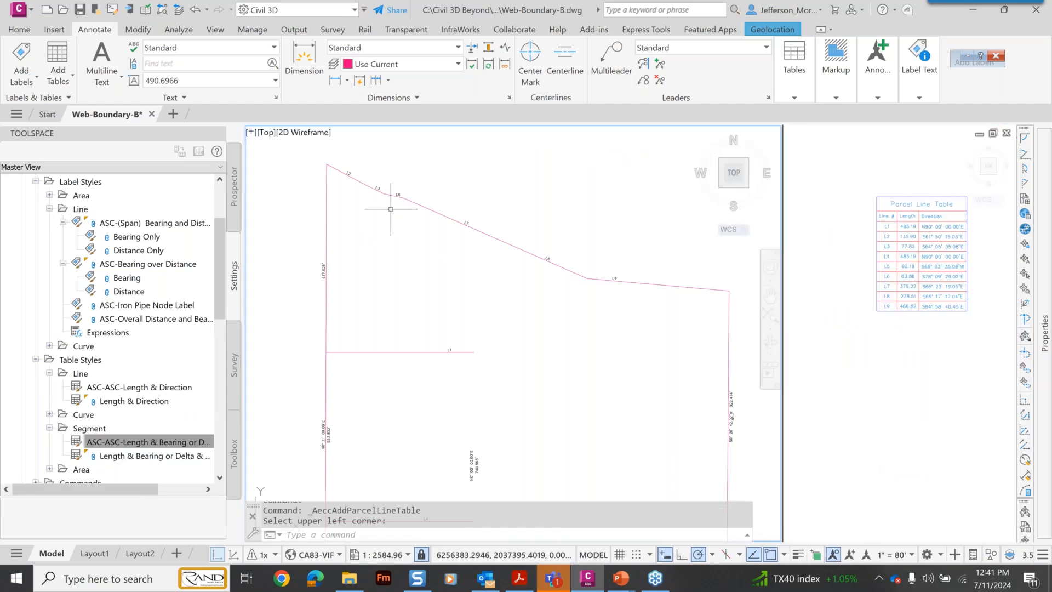
scroll(387, 213, "up", 2)
middle_click_drag(388, 225, 340, 235)
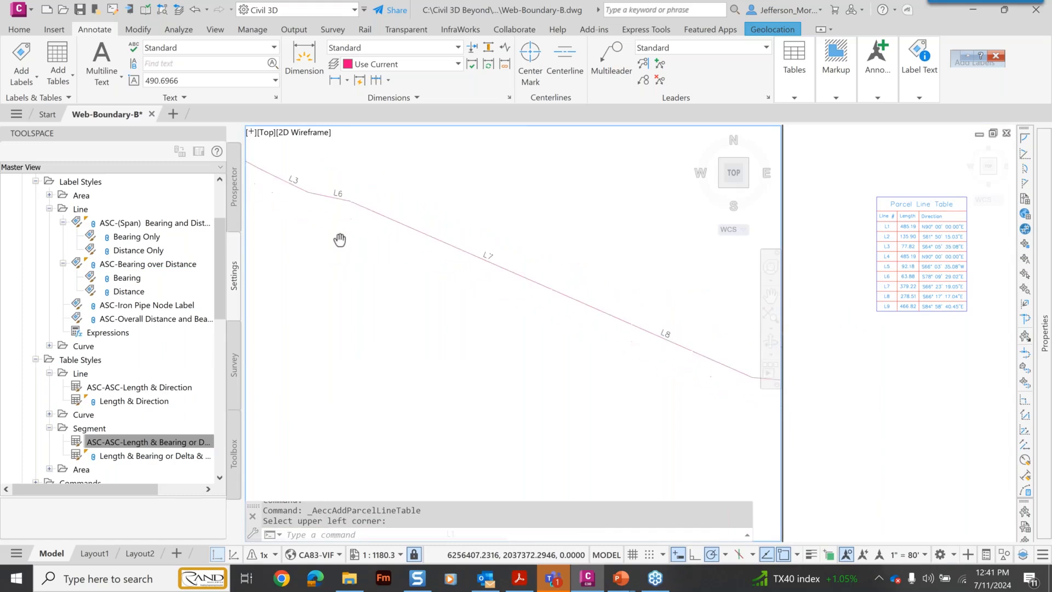
scroll(937, 317, "up", 1)
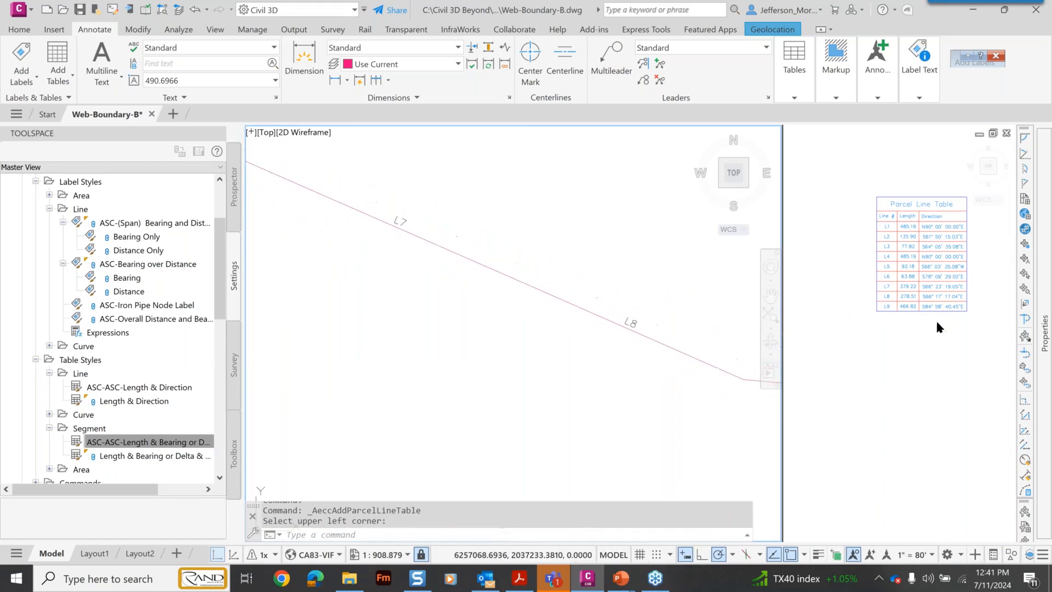
left_click(933, 356)
scroll(942, 352, "up", 1)
middle_click_drag(944, 353, 927, 418)
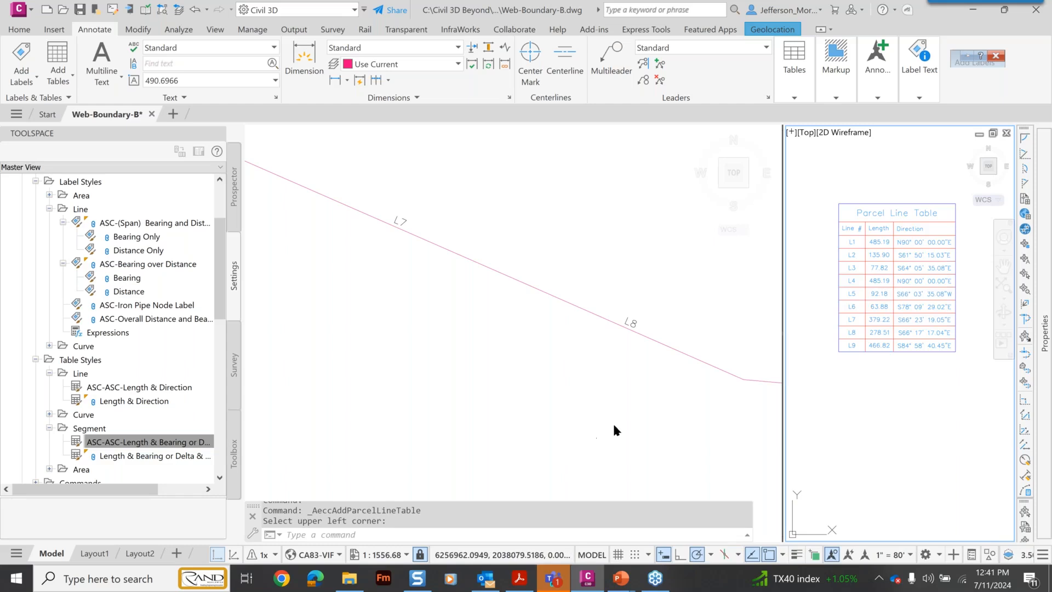
scroll(611, 425, "down", 4)
scroll(784, 419, "up", 4)
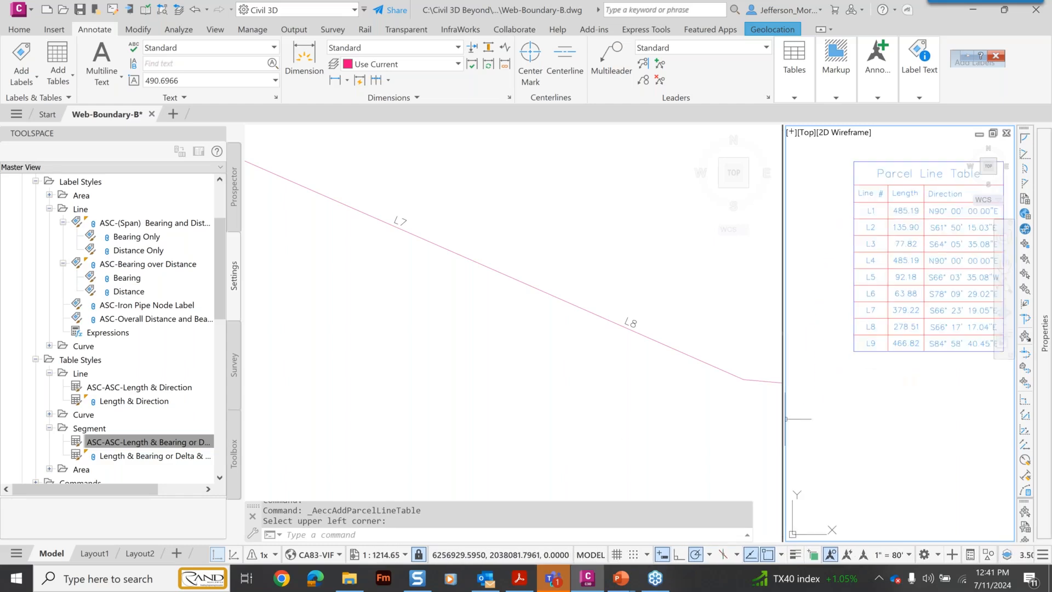
- Add a single segment label to the upper interior horizontal line, using the ASC-Bearing and Distance [Spline] line label style
left_click(643, 424)
scroll(647, 416, "down", 4)
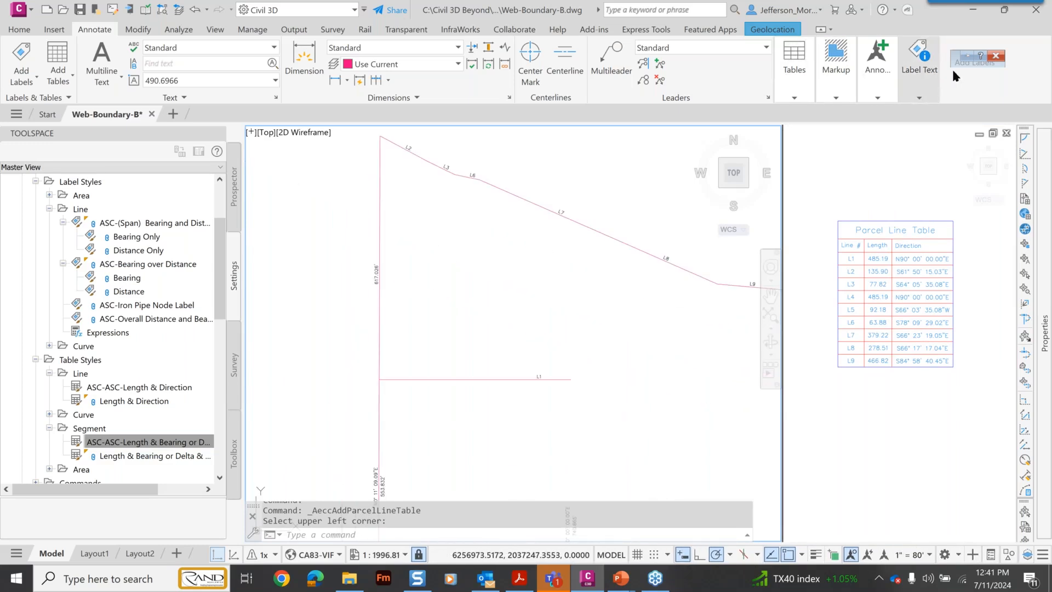
left_click(967, 57)
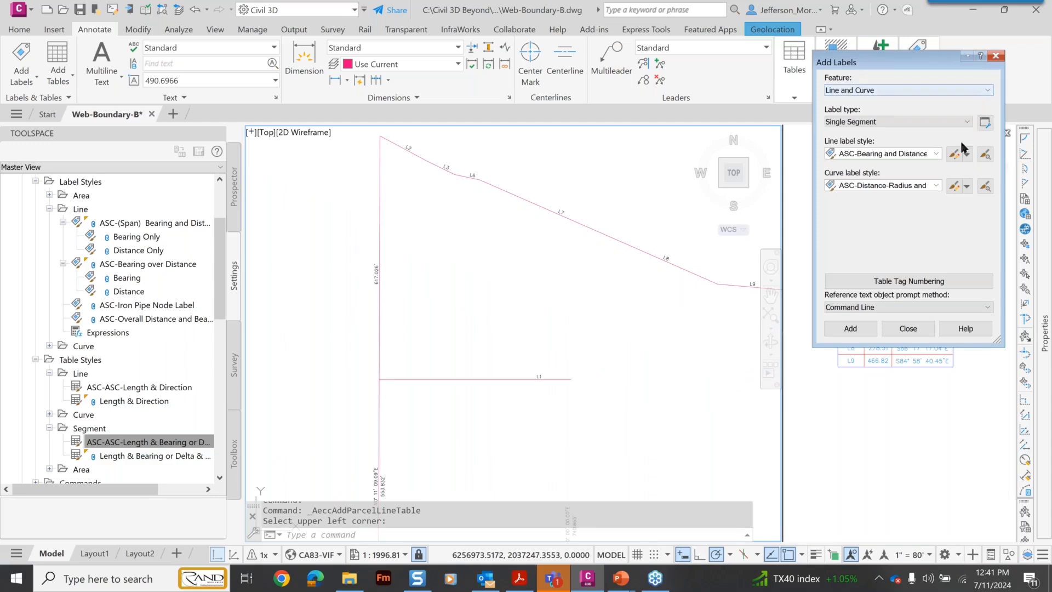
left_click(936, 153)
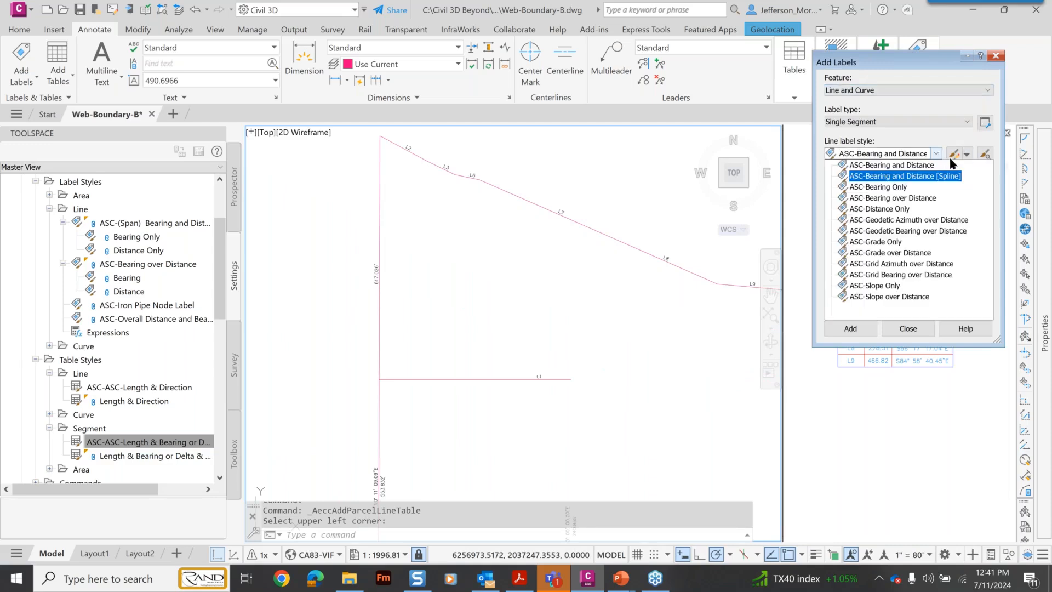
left_click(950, 163)
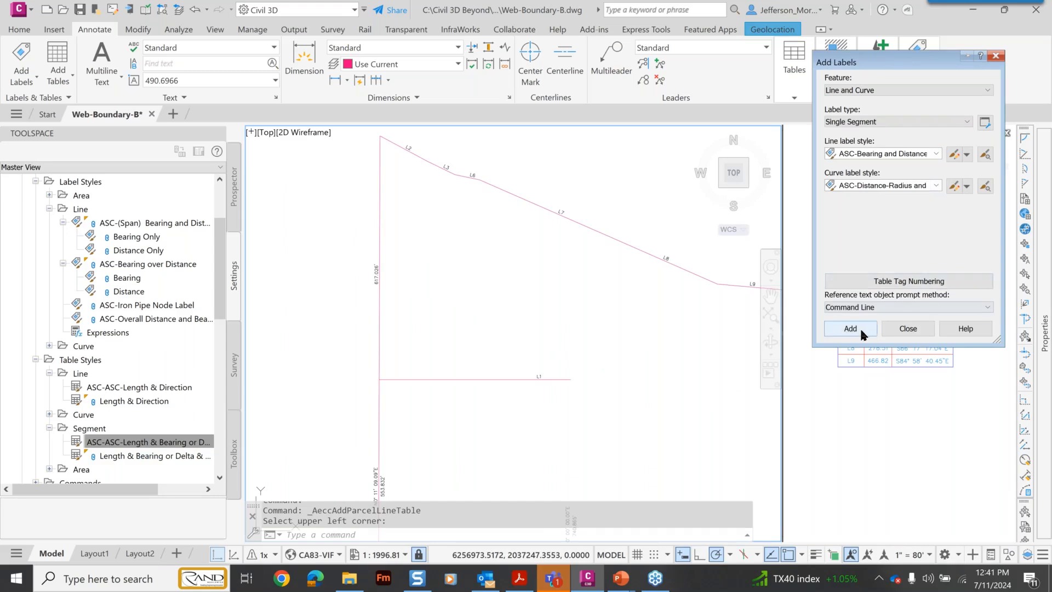
left_click(859, 326)
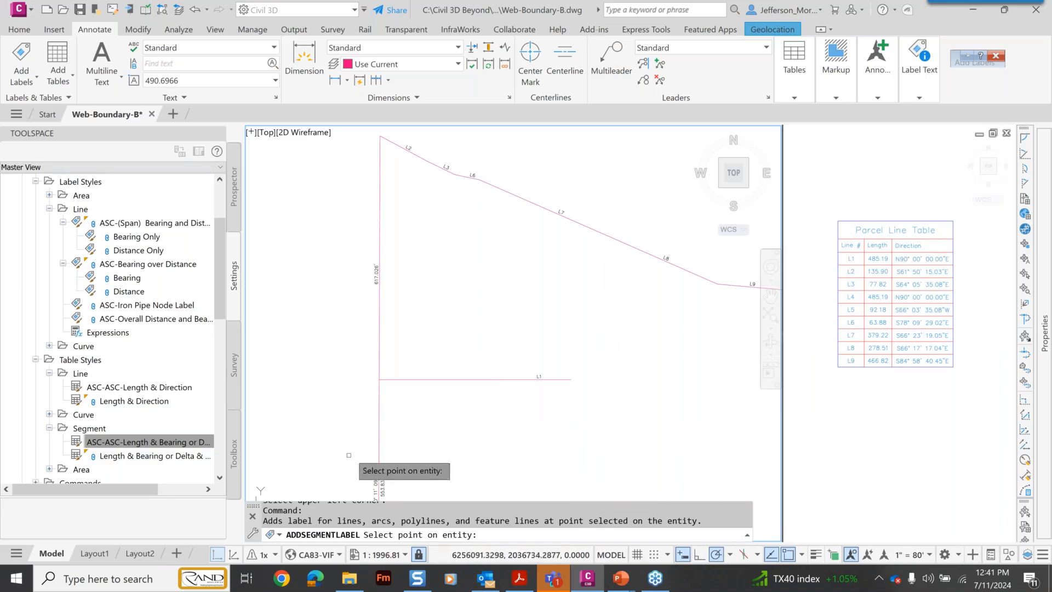
left_click(443, 378)
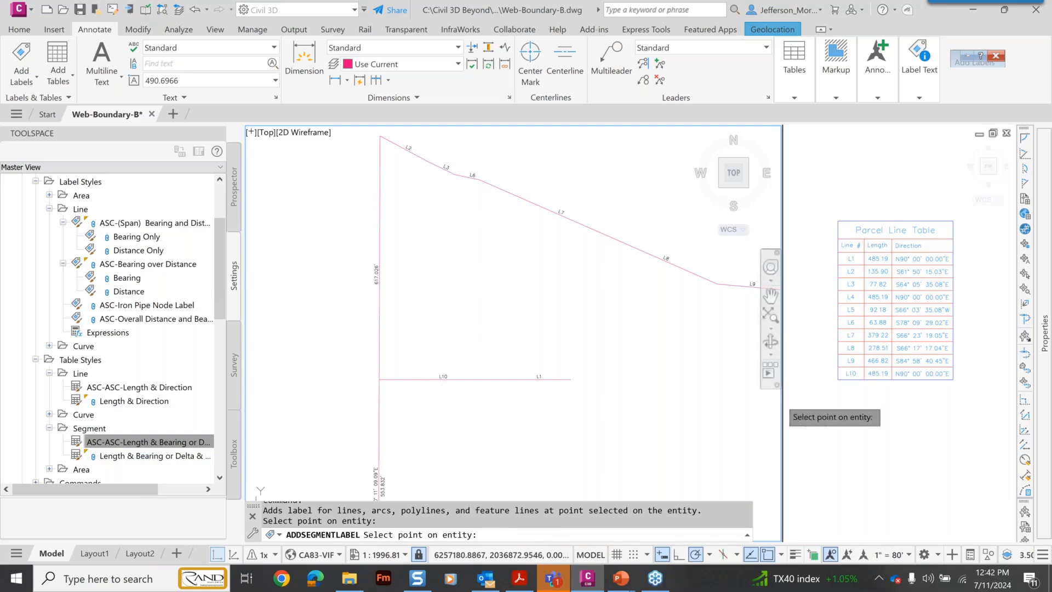
- Add a segment label in the same style to the east boundary line, and end the labelling
scroll(738, 412, "down", 2)
middle_click_drag(709, 434, 547, 326)
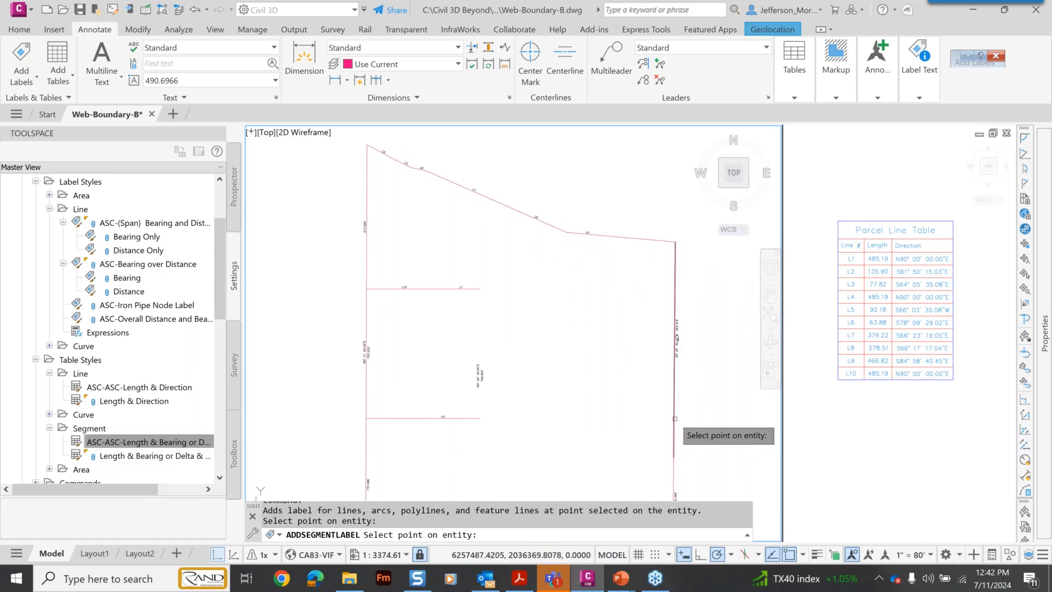
left_click(674, 388)
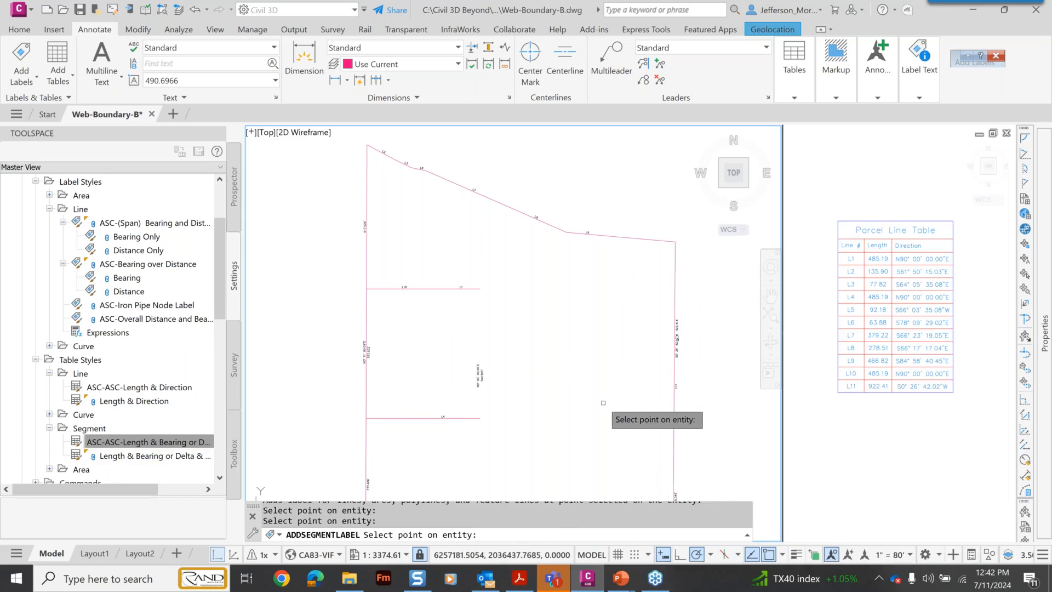
key("Escape")
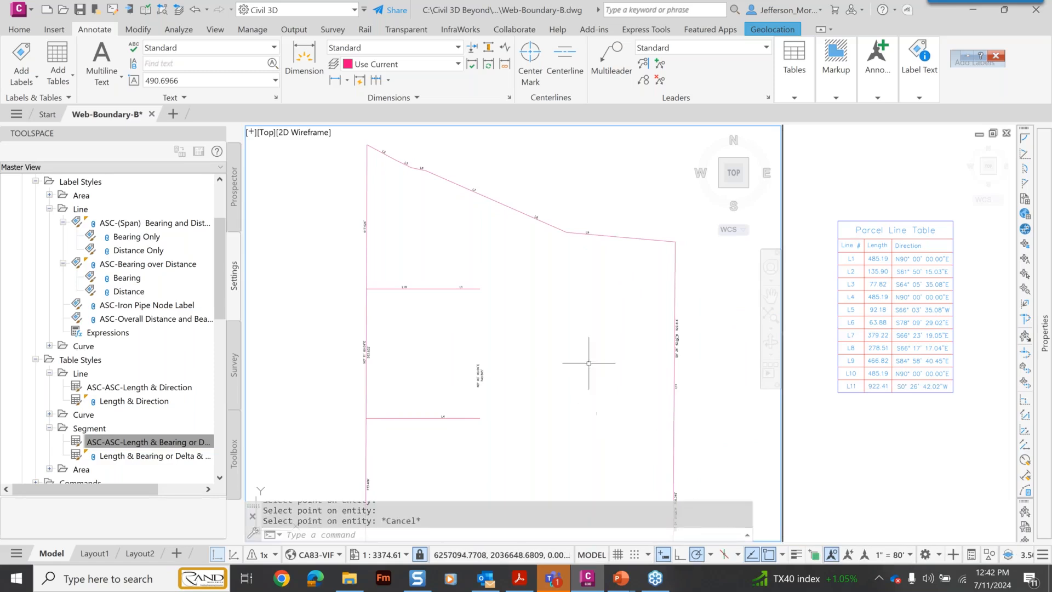
- Save and close the Web-Boundary-B drawing, and reopen it from the recent files
left_click(80, 9)
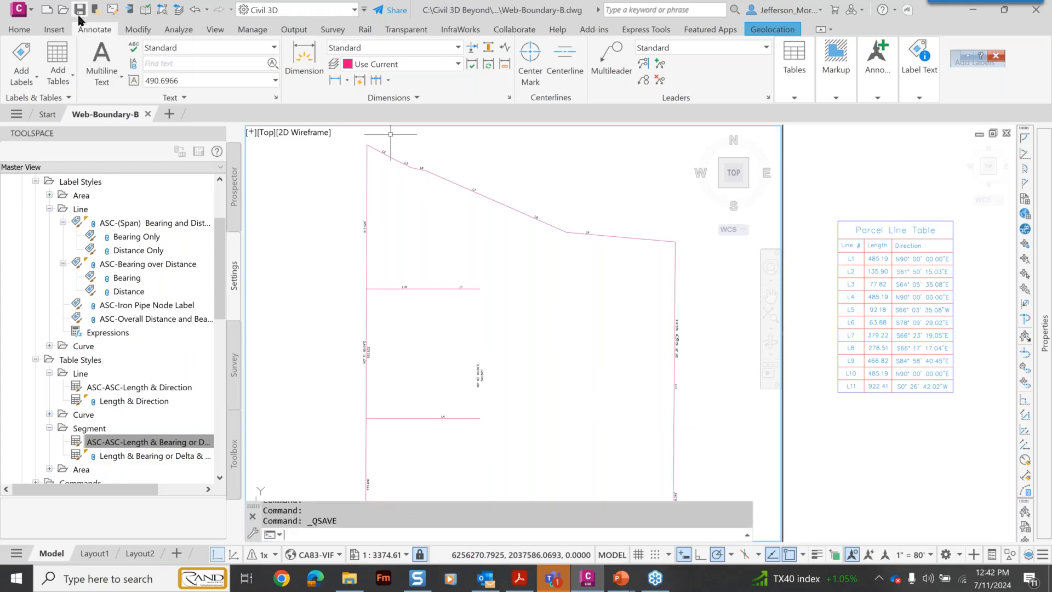
mouse_move(148, 116)
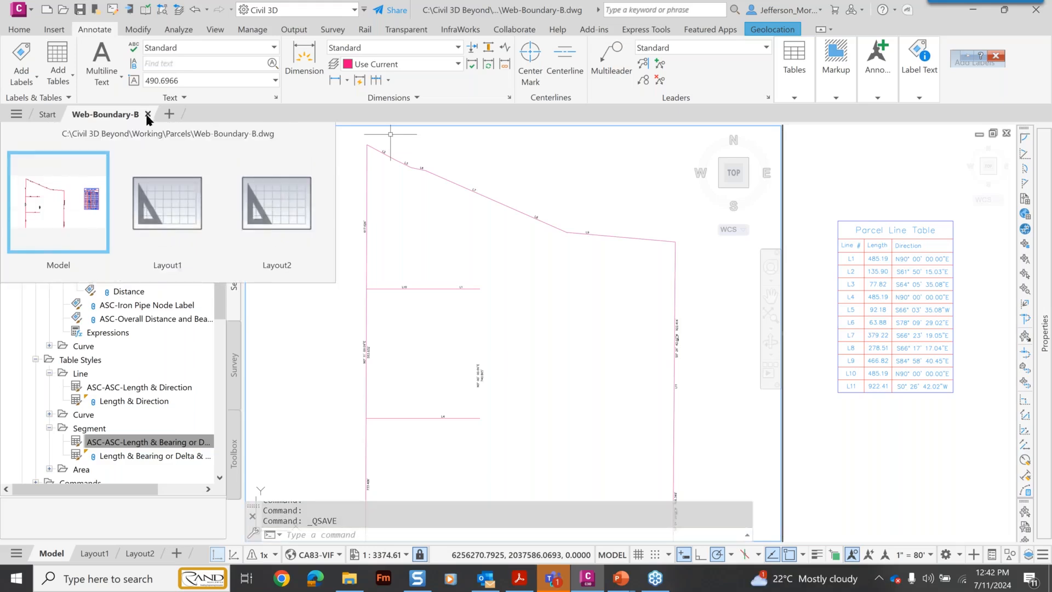
left_click(148, 115)
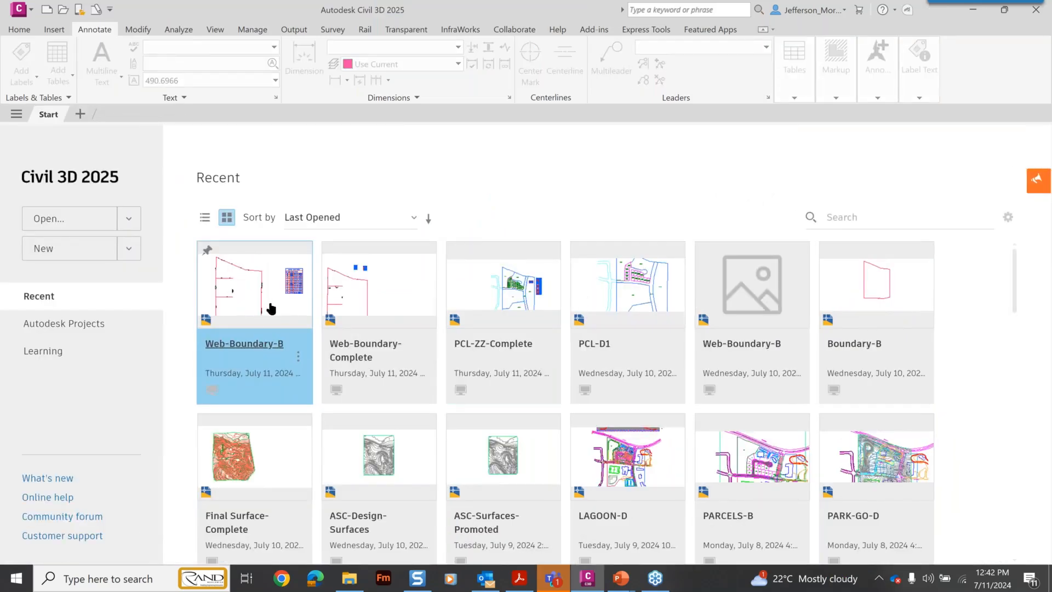
left_click(263, 302)
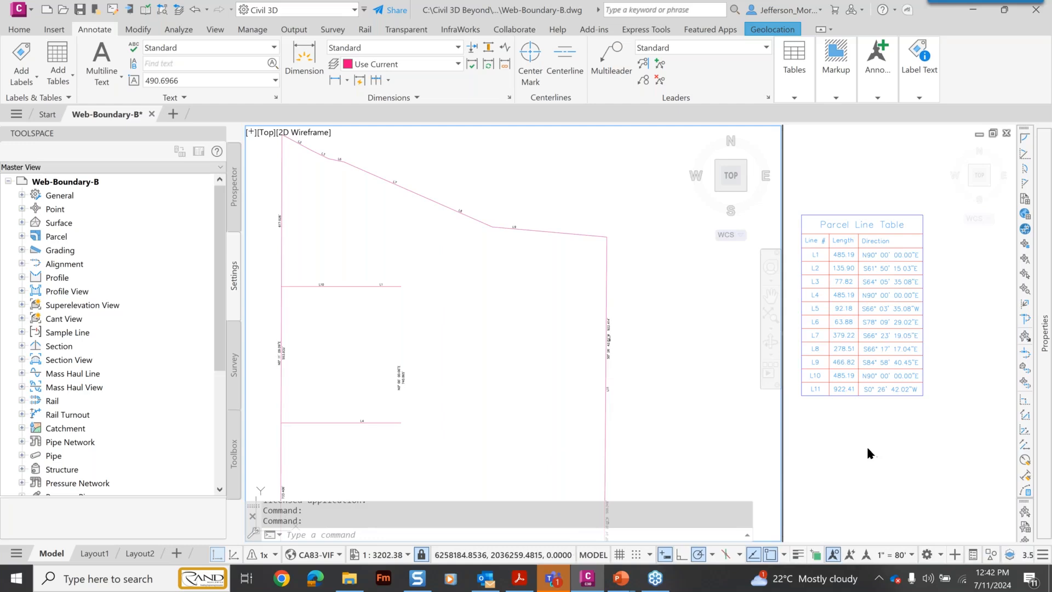
- Examine the line table and the tags on the interior and east boundary lines in the reopened drawing
scroll(866, 445, "up", 1)
scroll(866, 452, "down", 1)
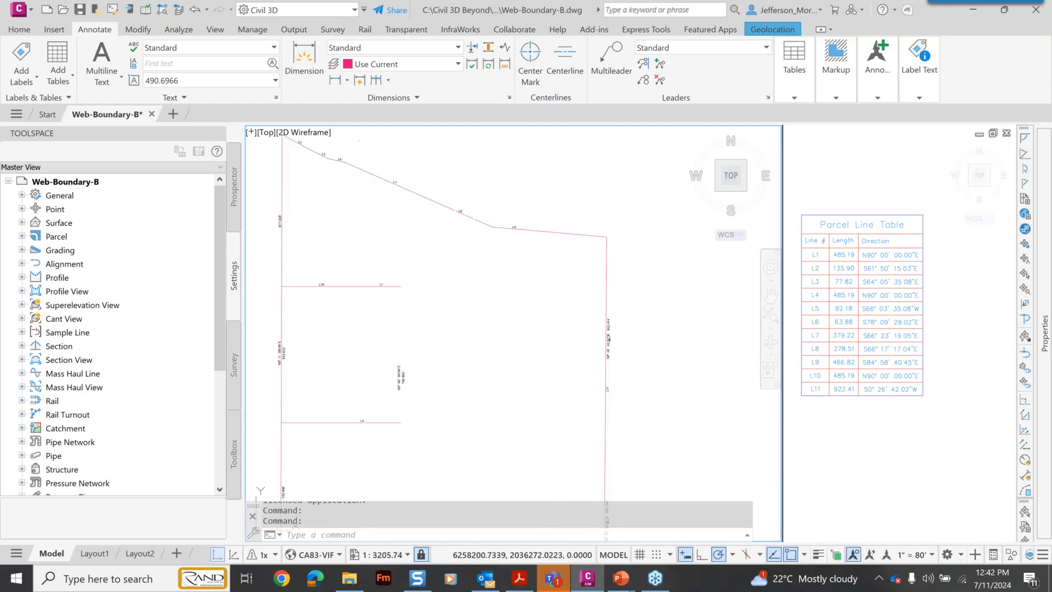
left_click(843, 438)
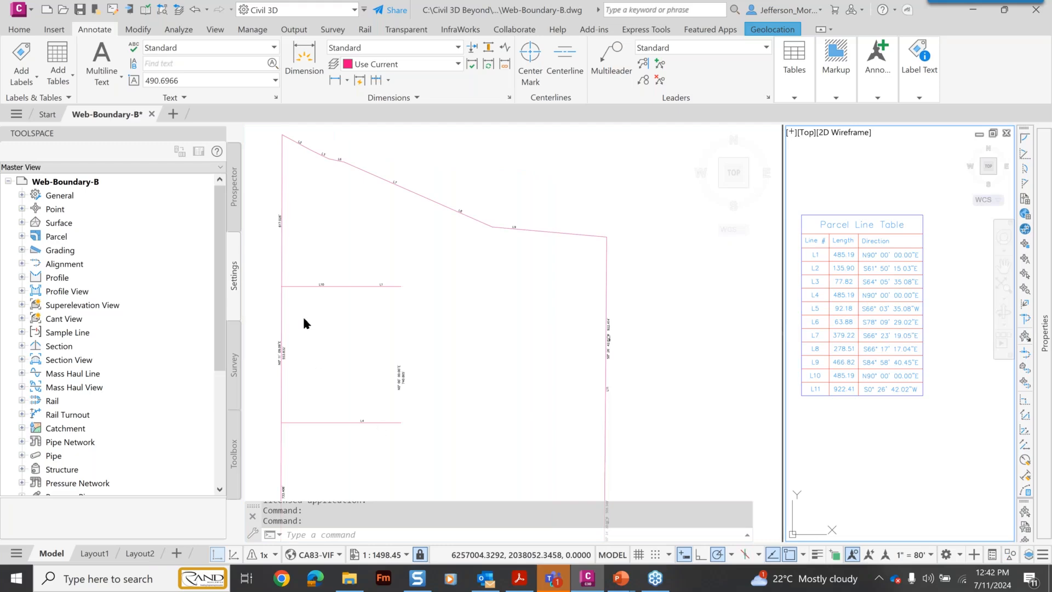
scroll(379, 446, "up", 3)
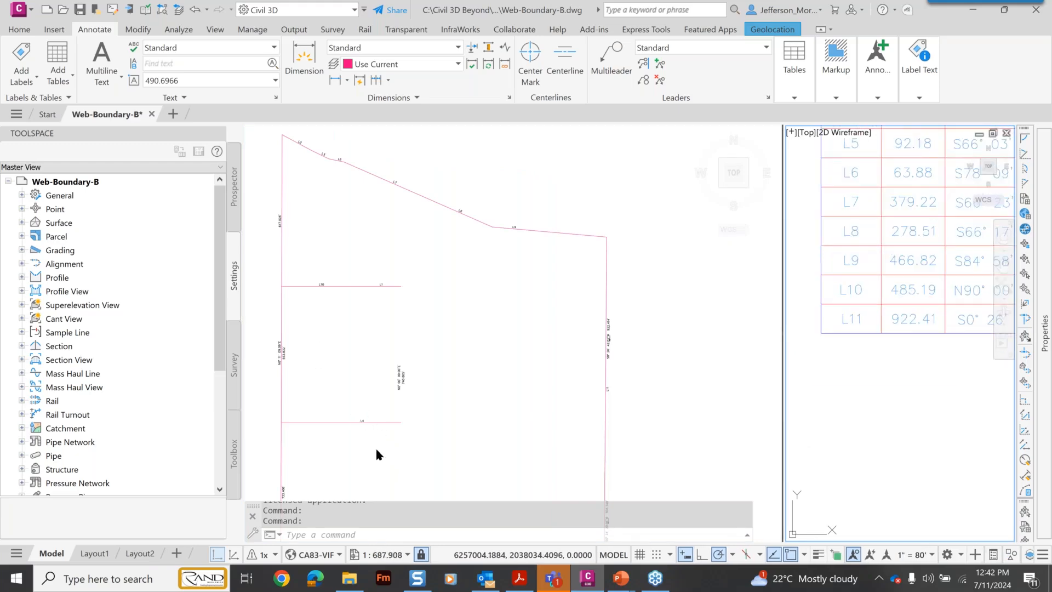
scroll(376, 447, "down", 3)
scroll(399, 448, "up", 1)
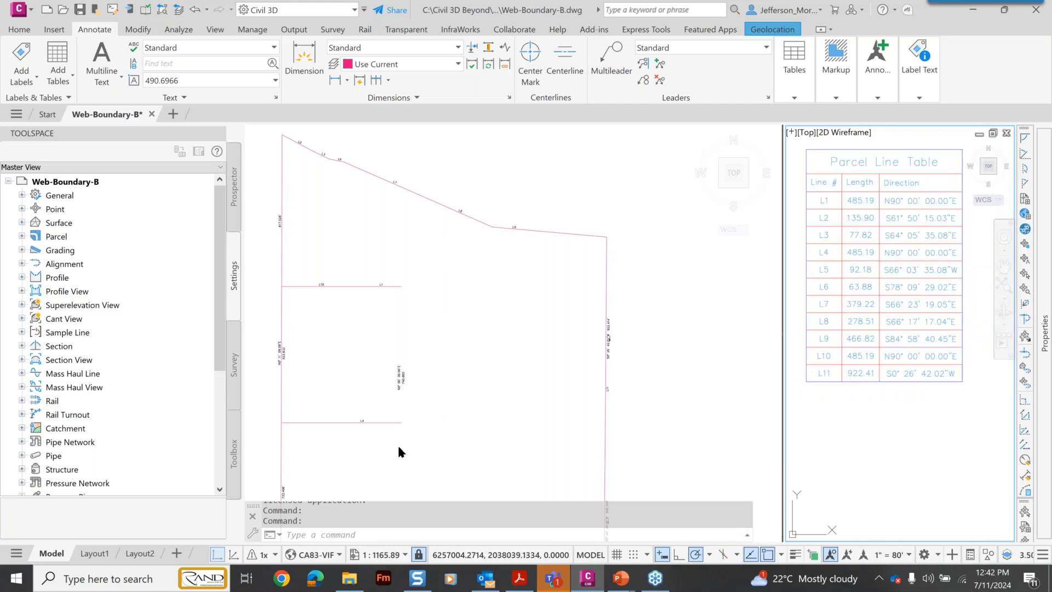
left_click(504, 446)
scroll(393, 439, "up", 1)
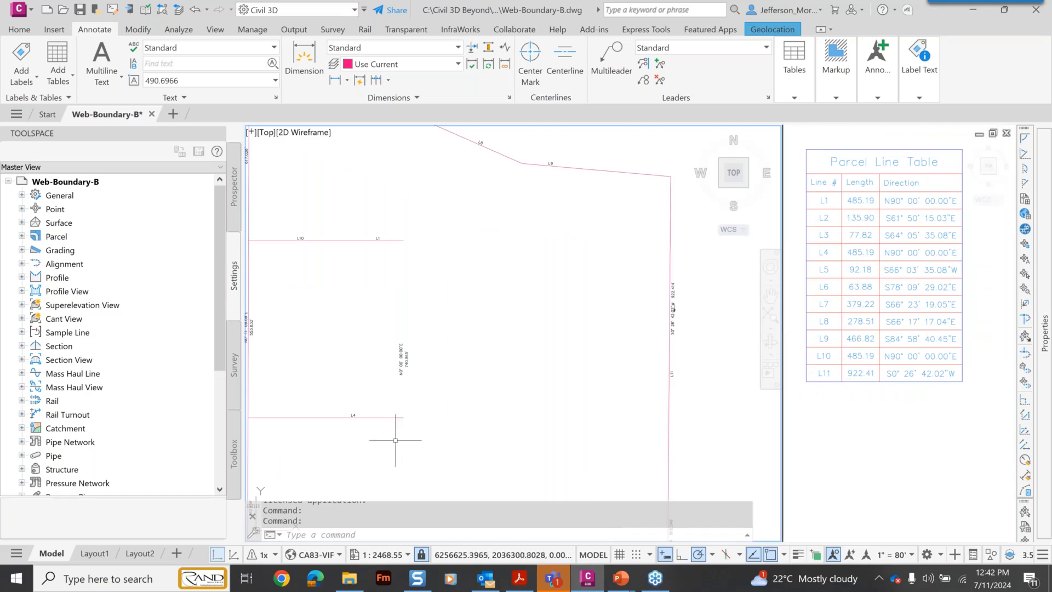
- Look over the boundary's line tags, curve labels and interior line labels and compare them with the Parcel Line Table
mouse_move(437, 439)
middle_mouse_down()
mouse_move(496, 409)
mouse_move(499, 473)
middle_mouse_up()
scroll(537, 457, "down", 1)
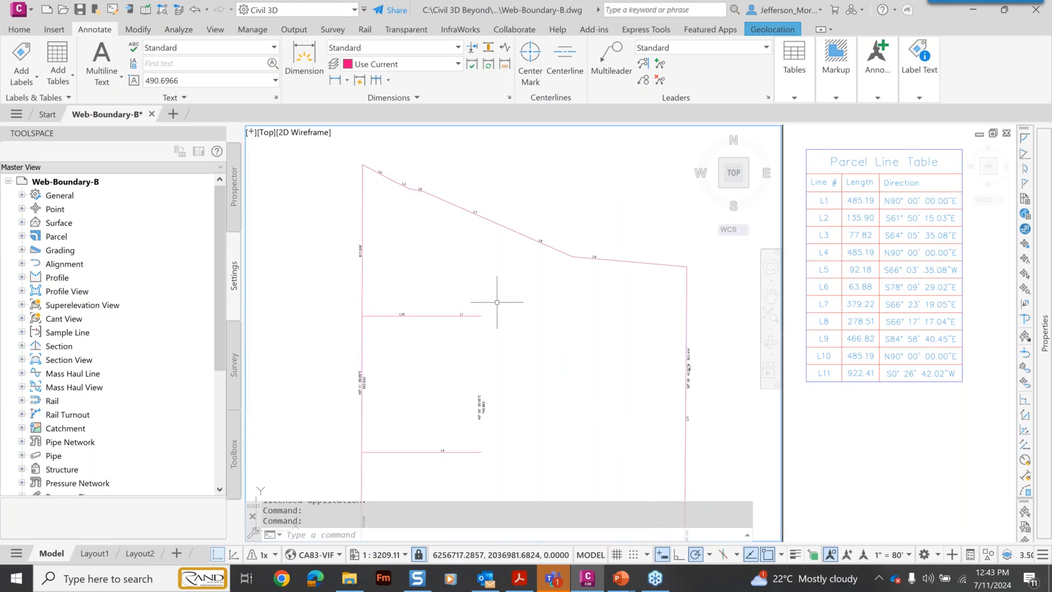
scroll(532, 335, "down", 2)
scroll(570, 387, "up", 3)
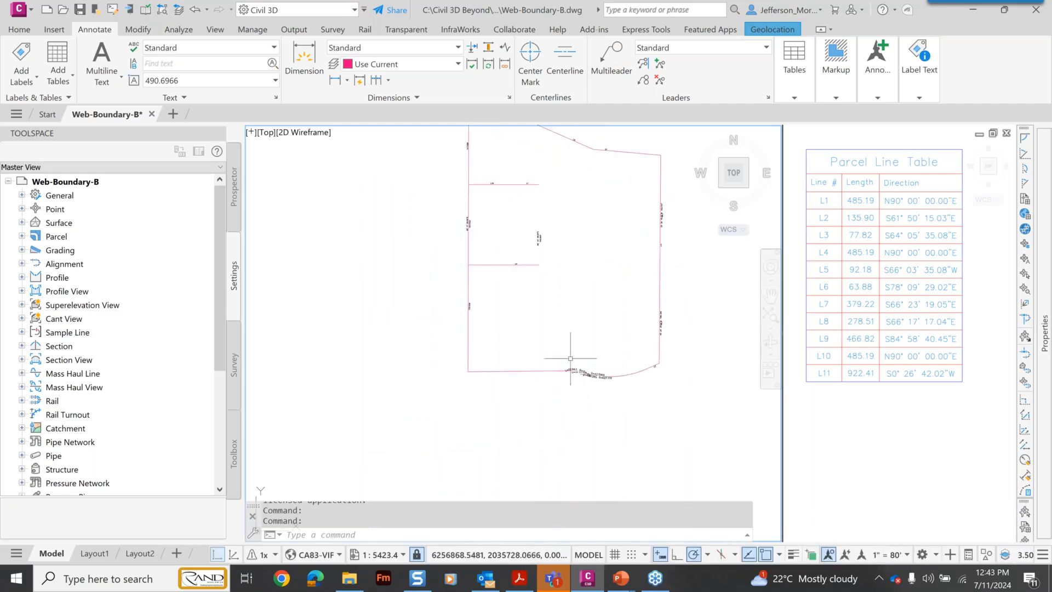
middle_click_drag(586, 393, 498, 413)
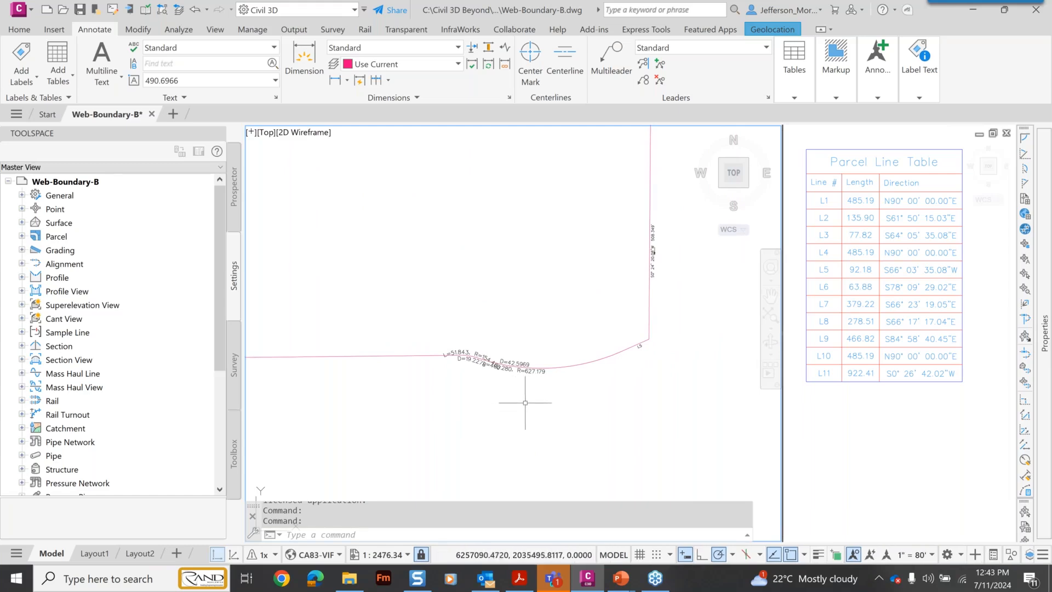
scroll(525, 402, "down", 1)
middle_click_drag(483, 304, 575, 560)
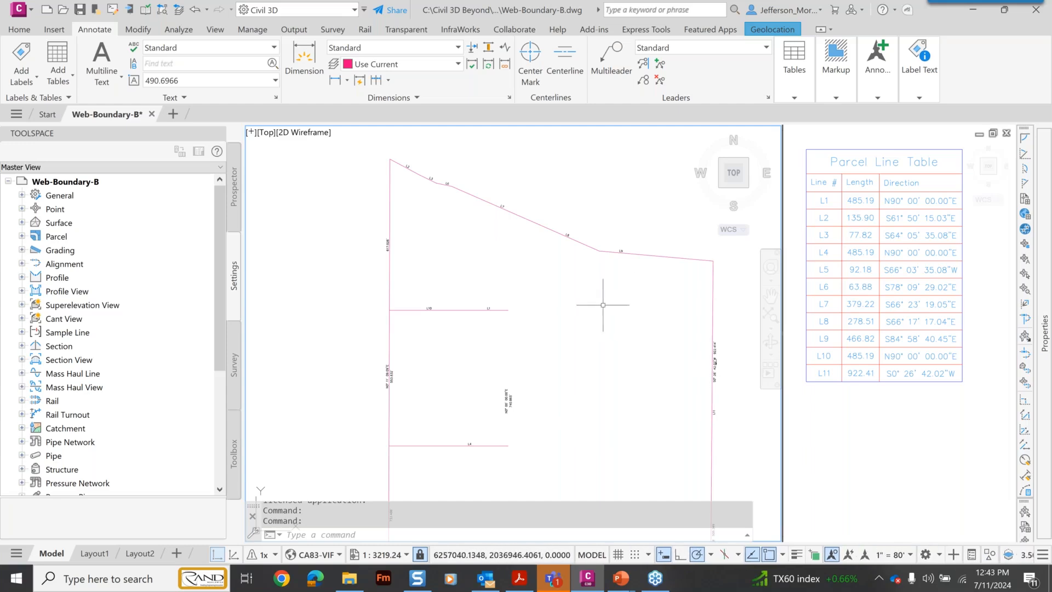
scroll(523, 230, "up", 3)
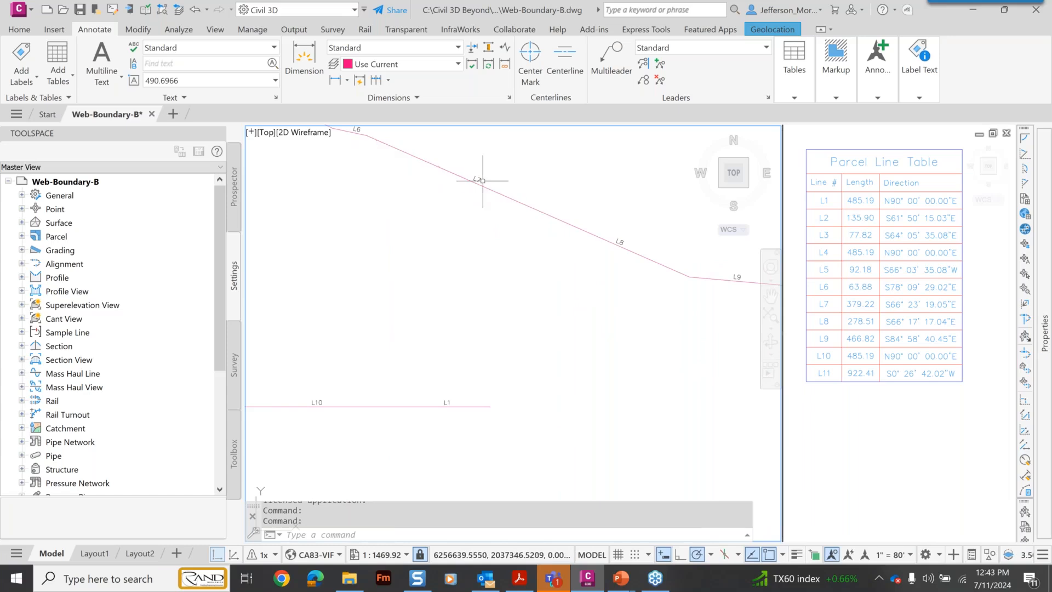
- Check the properties of the L7 tag on the northern boundary line for its general line label style
left_click(473, 175)
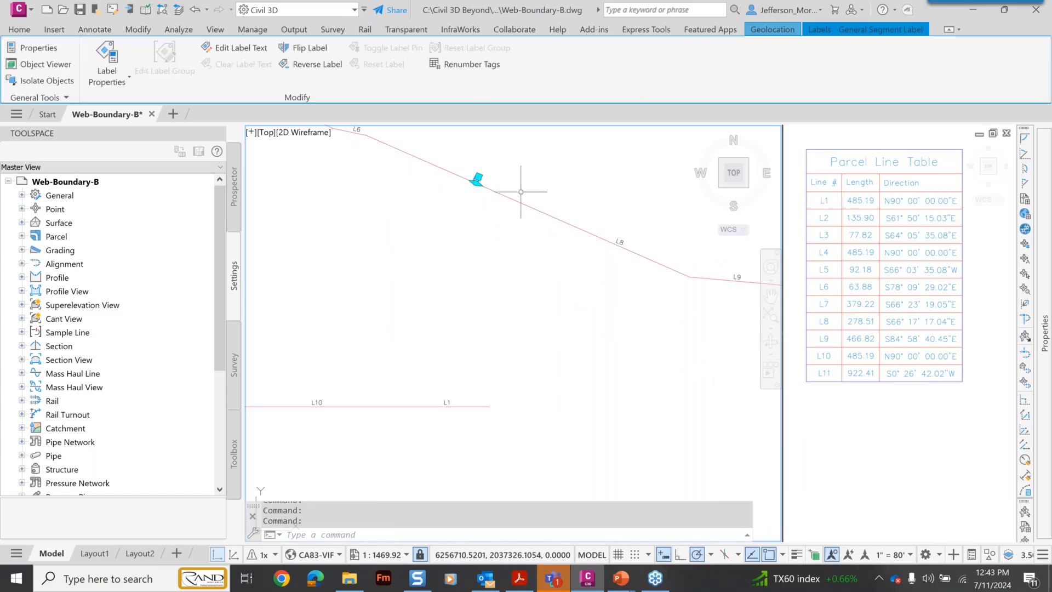
mouse_move(1044, 349)
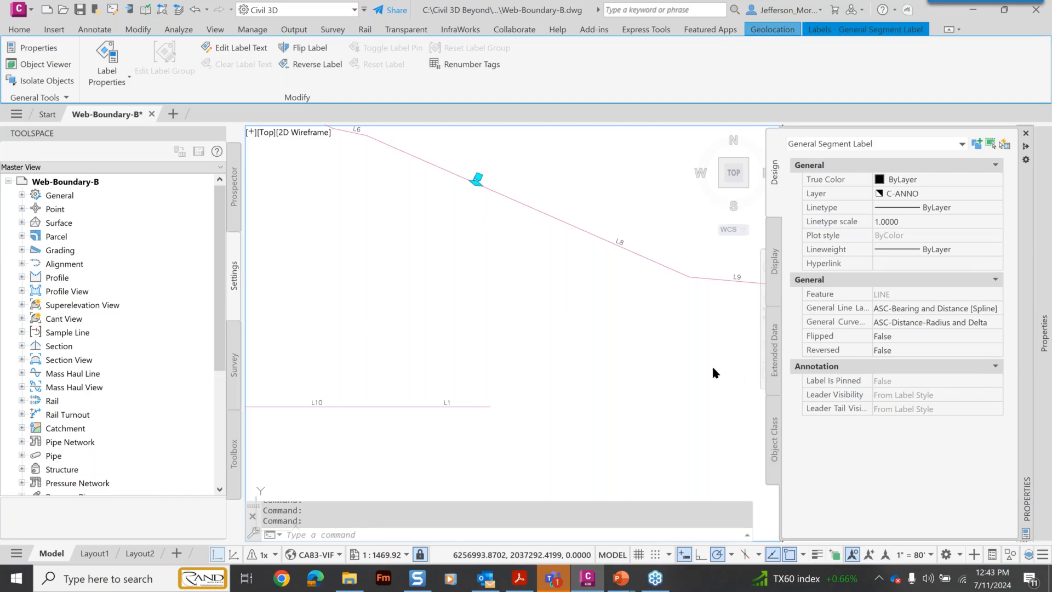
left_click(618, 357)
left_click(567, 347)
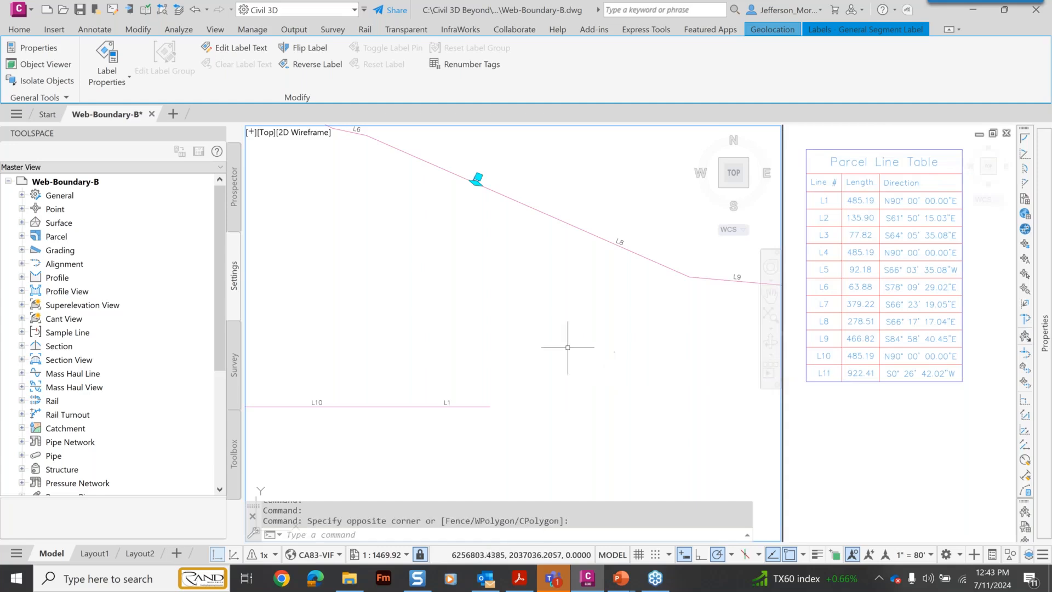
scroll(567, 346, "down", 2)
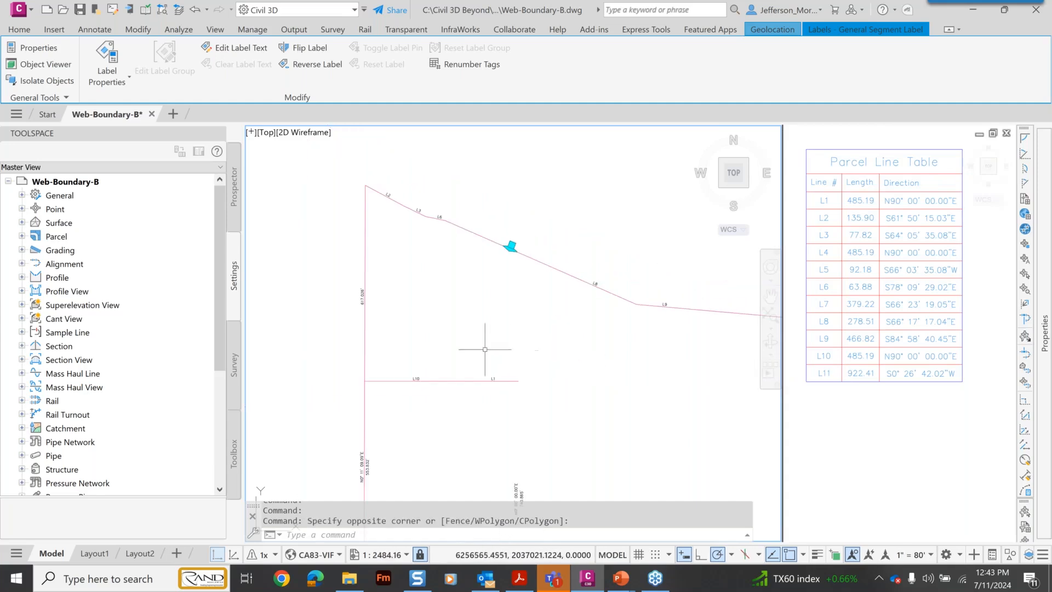
scroll(363, 307, "up", 2)
scroll(377, 310, "down", 3)
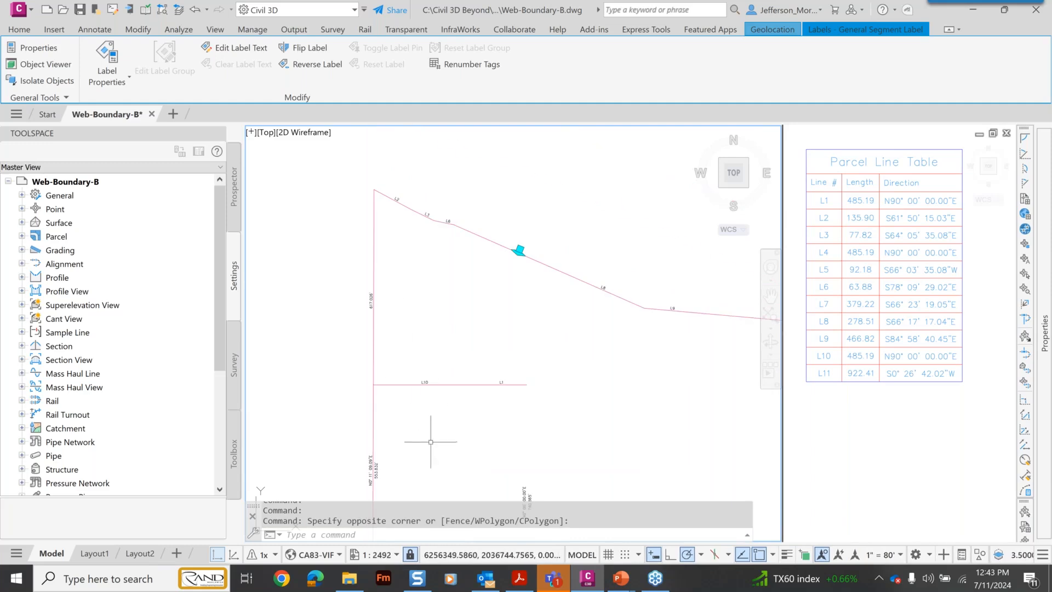
middle_click_drag(429, 441, 559, 237)
scroll(500, 273, "up", 3)
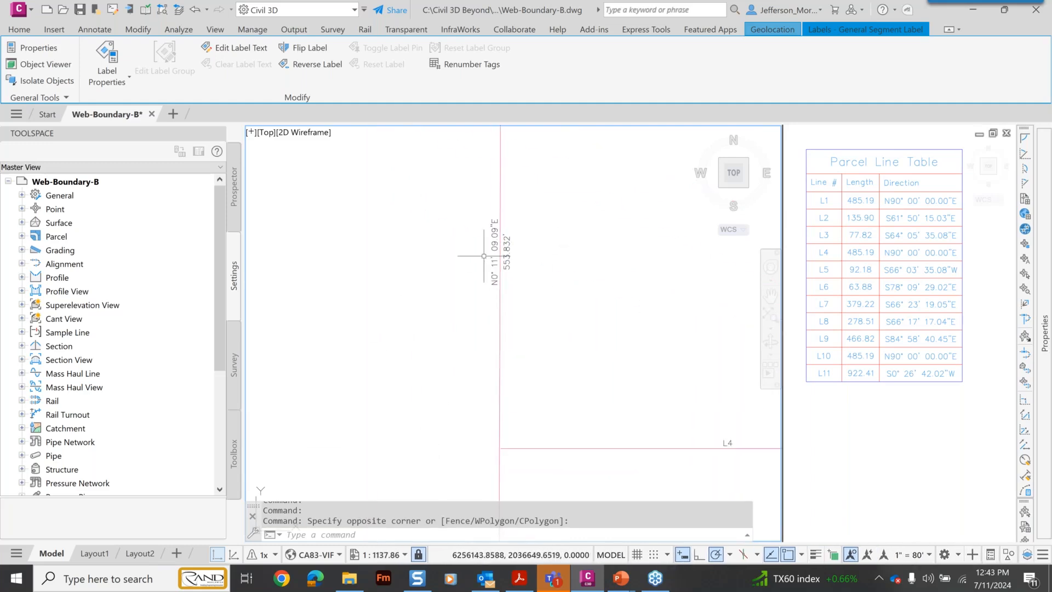
left_click(500, 252)
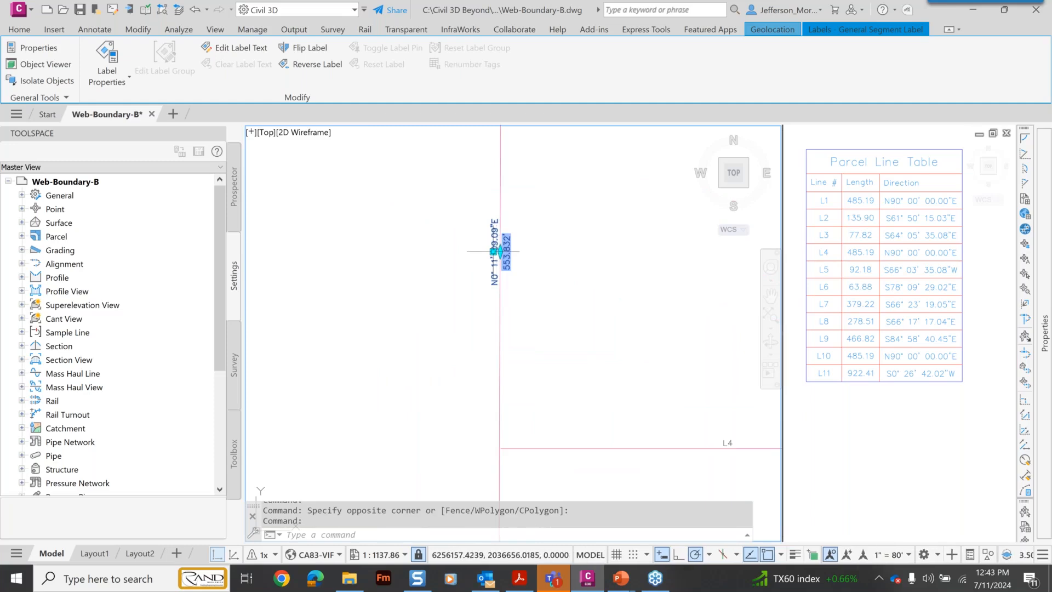
left_click(500, 252)
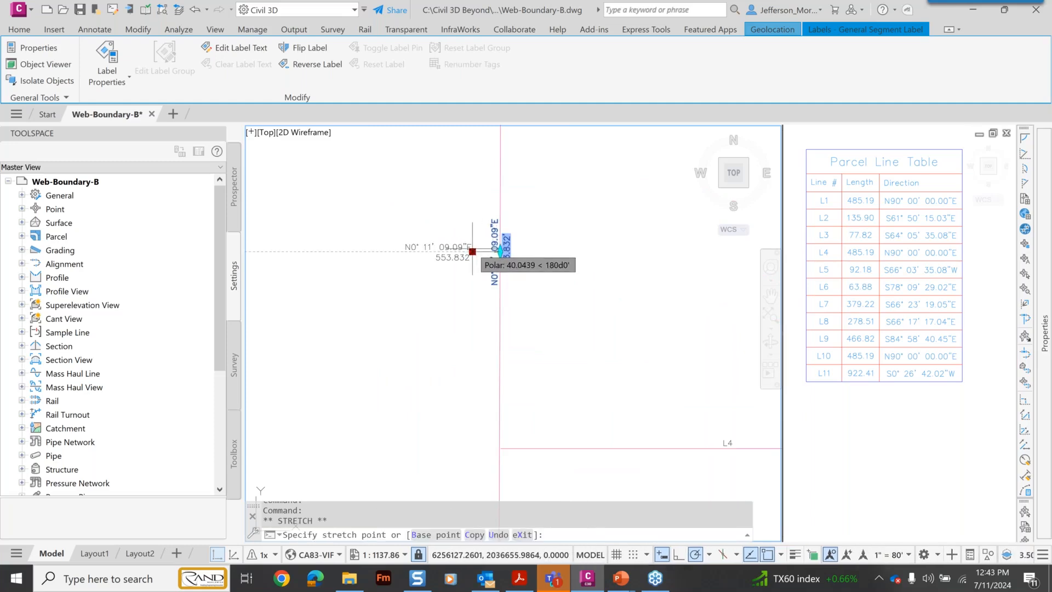
key("Escape")
key("Escape")
scroll(500, 252, "up", 1)
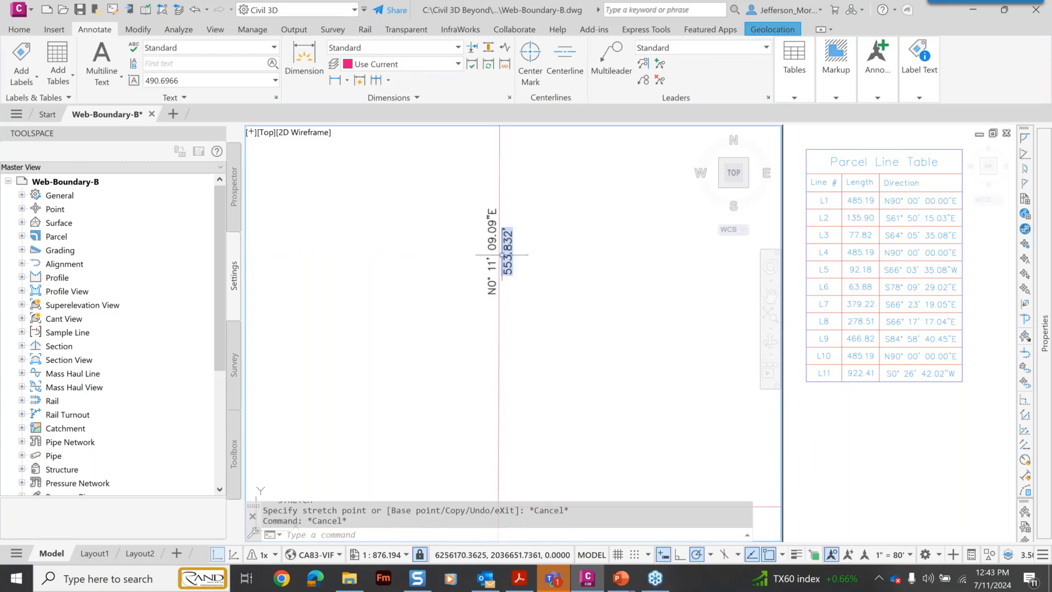
left_click(500, 253)
left_click(499, 252)
key("Escape")
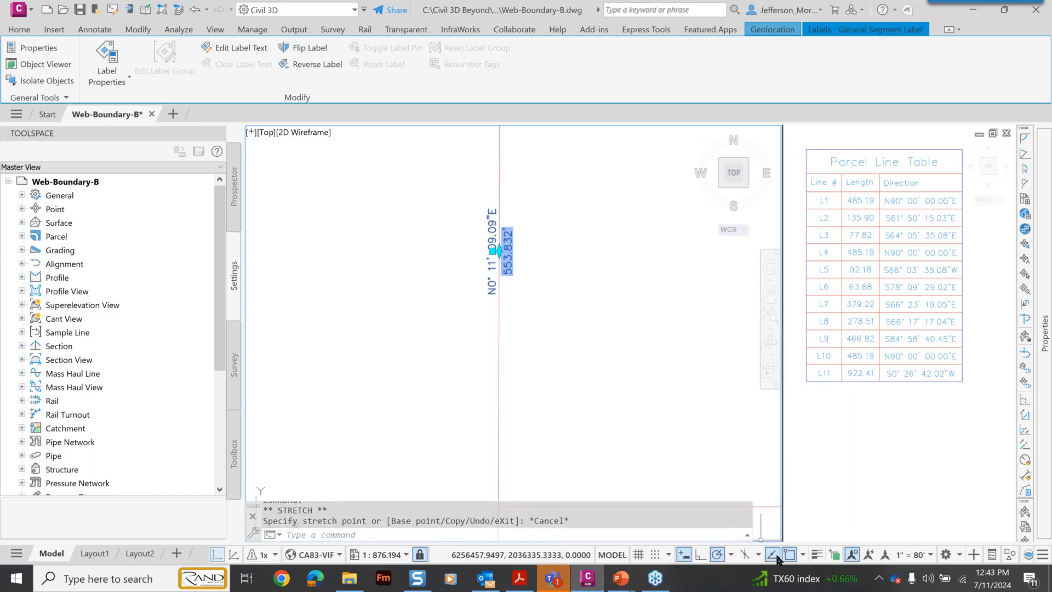
- With object snap off, slide the west boundary's bearing over distance label south along its line and pull it off to the northwest
left_click(790, 555)
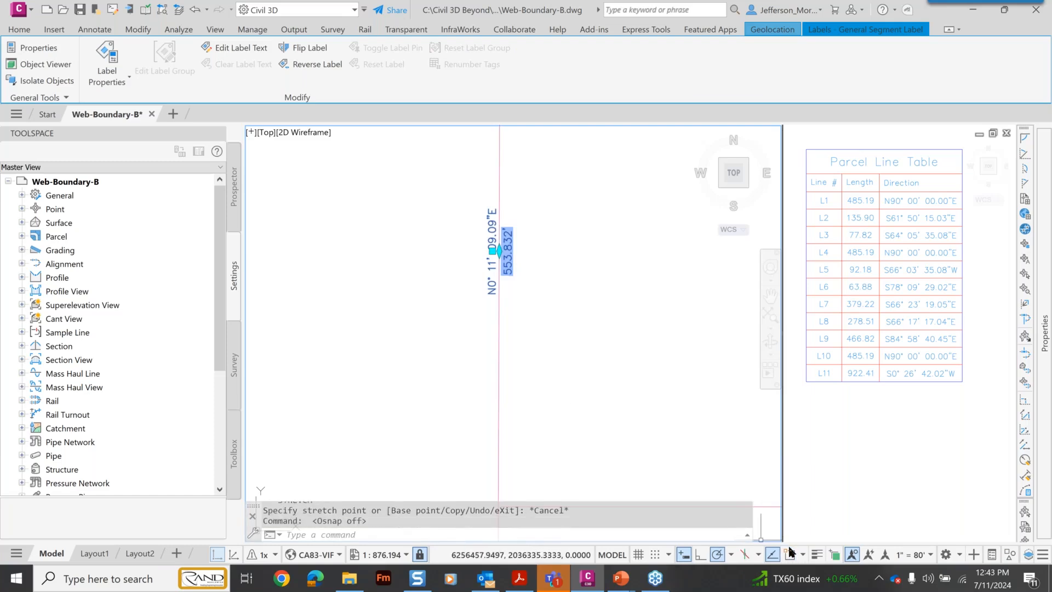
left_click(499, 252)
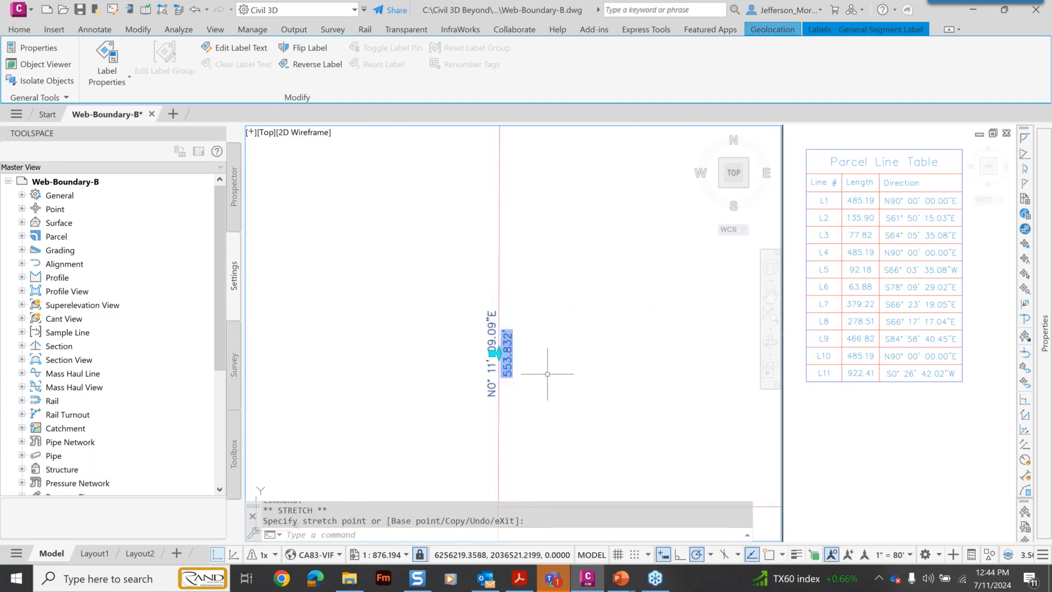
left_click(499, 354)
left_click(491, 354)
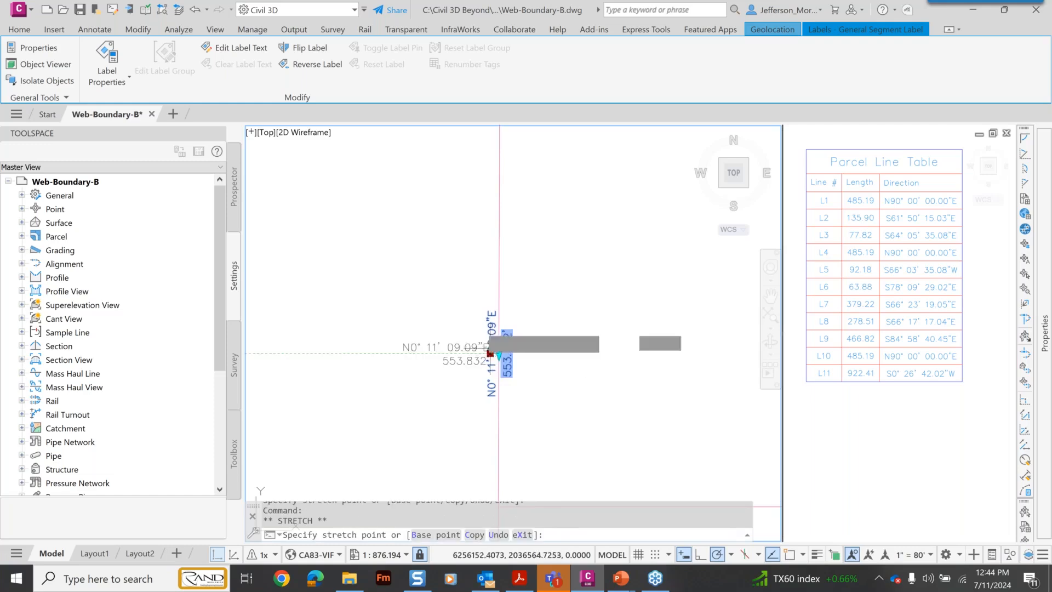
left_click(378, 214)
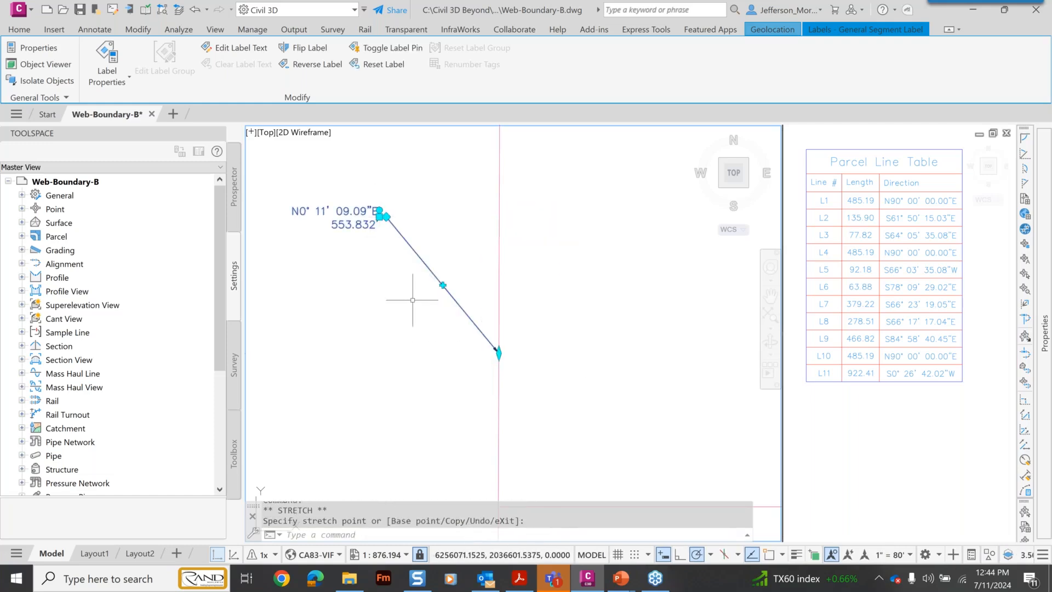
- Change the pulled-off west boundary label's general line label style to ASC-Bearing and Distance [Spline]
mouse_move(1046, 431)
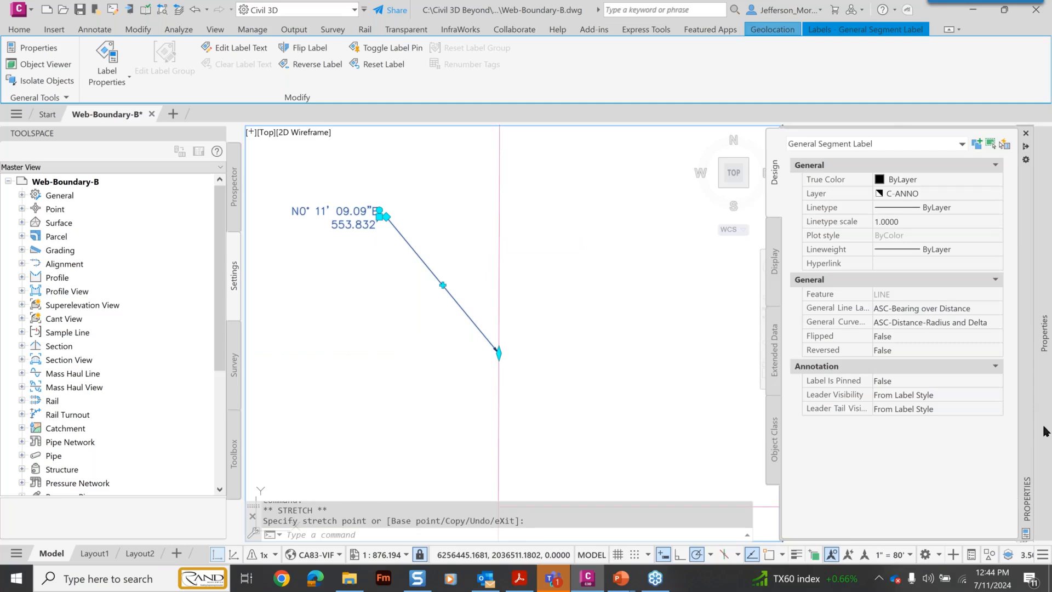
left_click(997, 311)
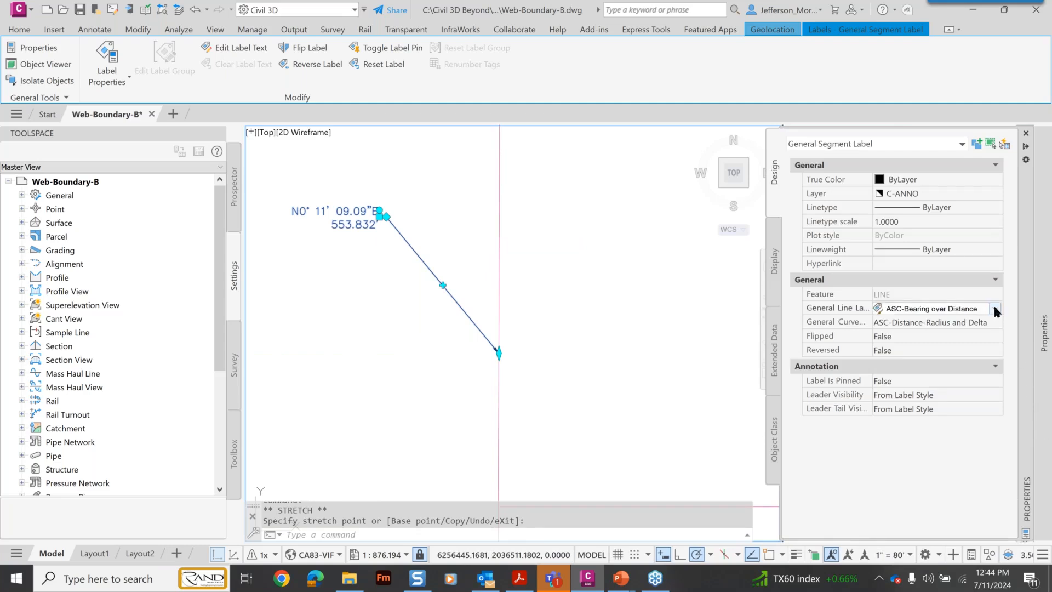
left_click(996, 310)
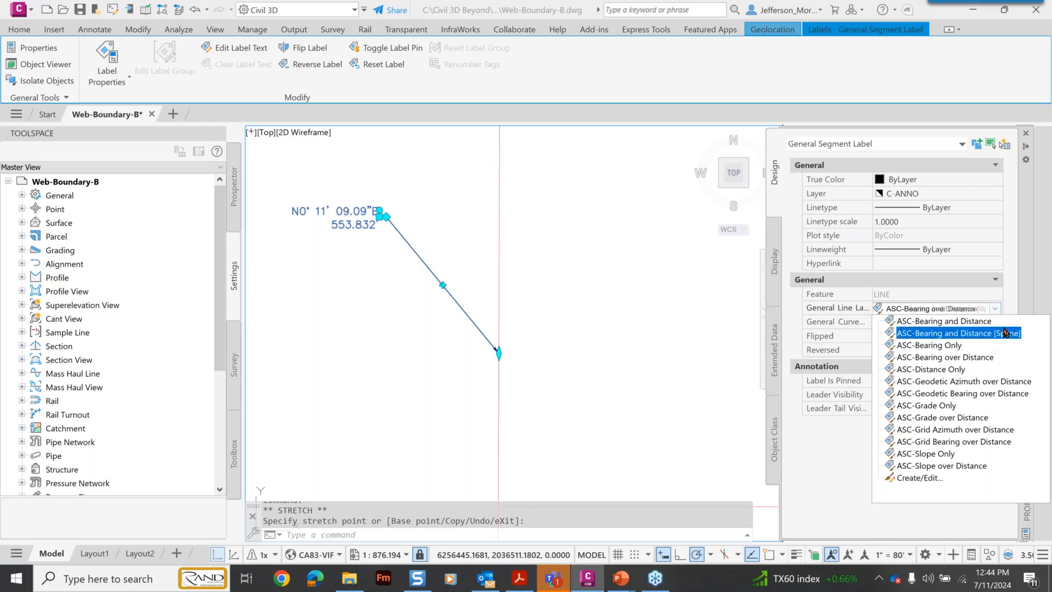
left_click(1008, 334)
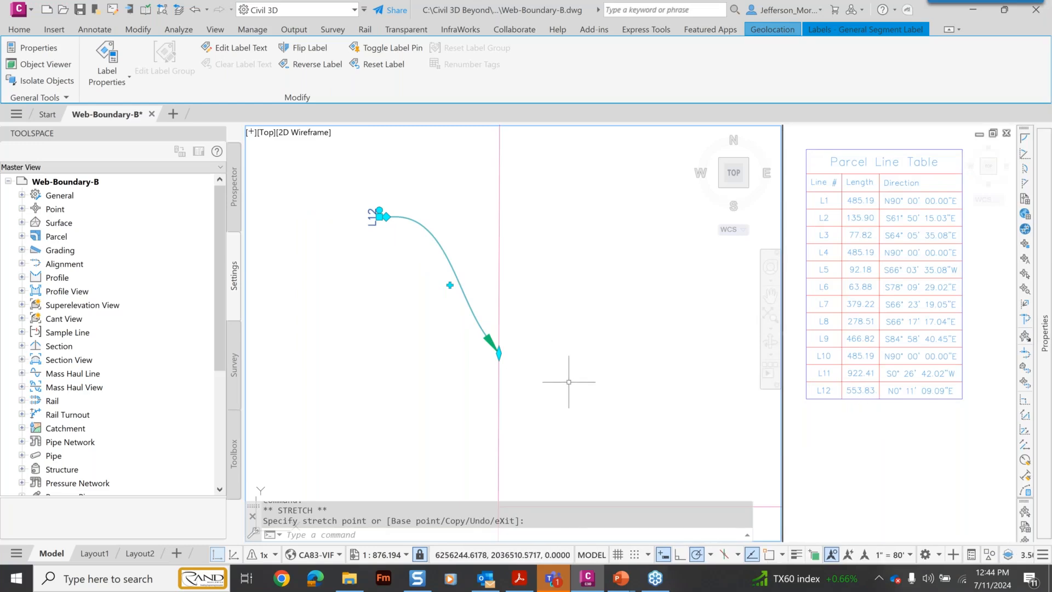
left_click(377, 403)
left_click(288, 406)
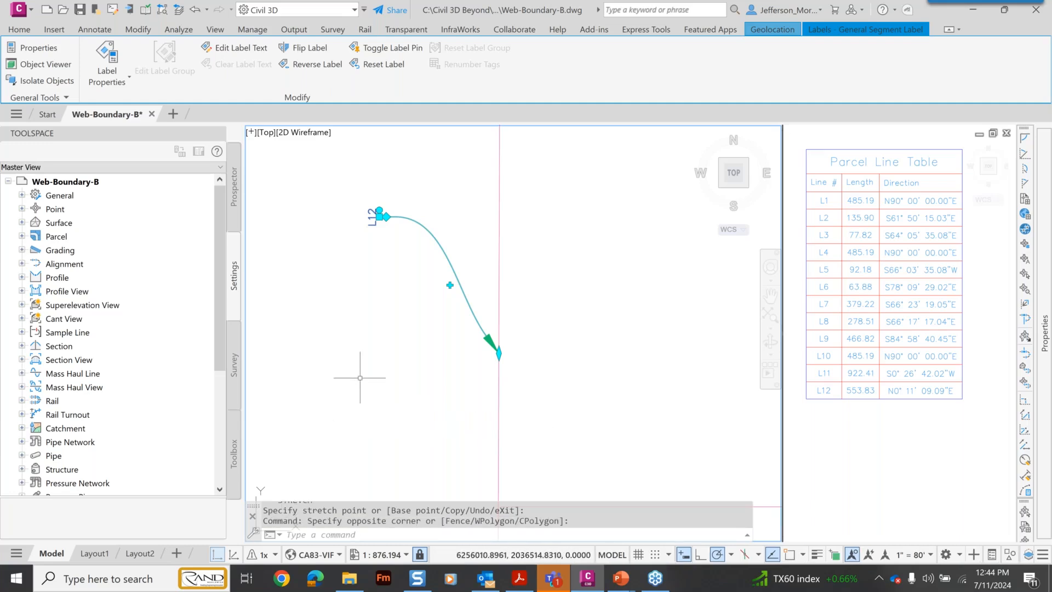
scroll(410, 264, "up", 1)
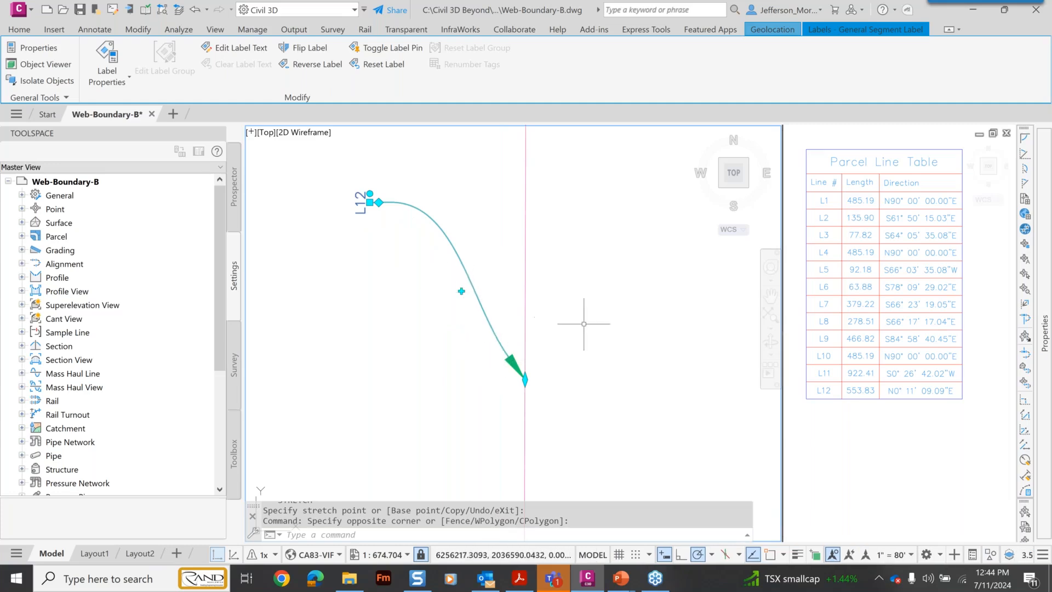
- Pull the distance-only label on the upper west boundary line off to the southwest so it gets a leader
scroll(583, 361, "down", 3)
scroll(582, 362, "down", 2)
middle_click_drag(631, 380, 636, 465)
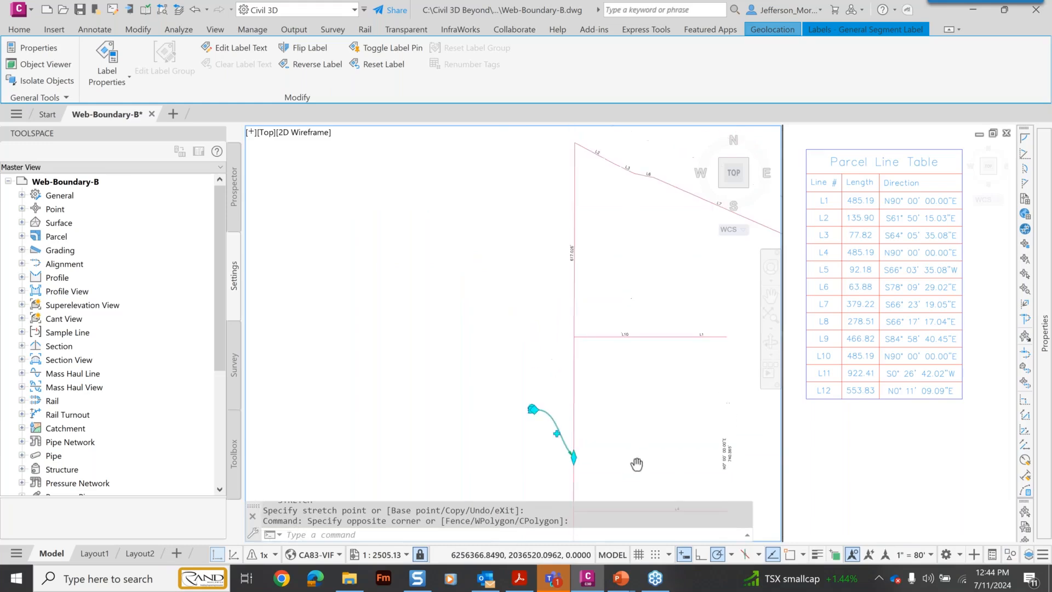
scroll(572, 249, "up", 1)
key("Escape")
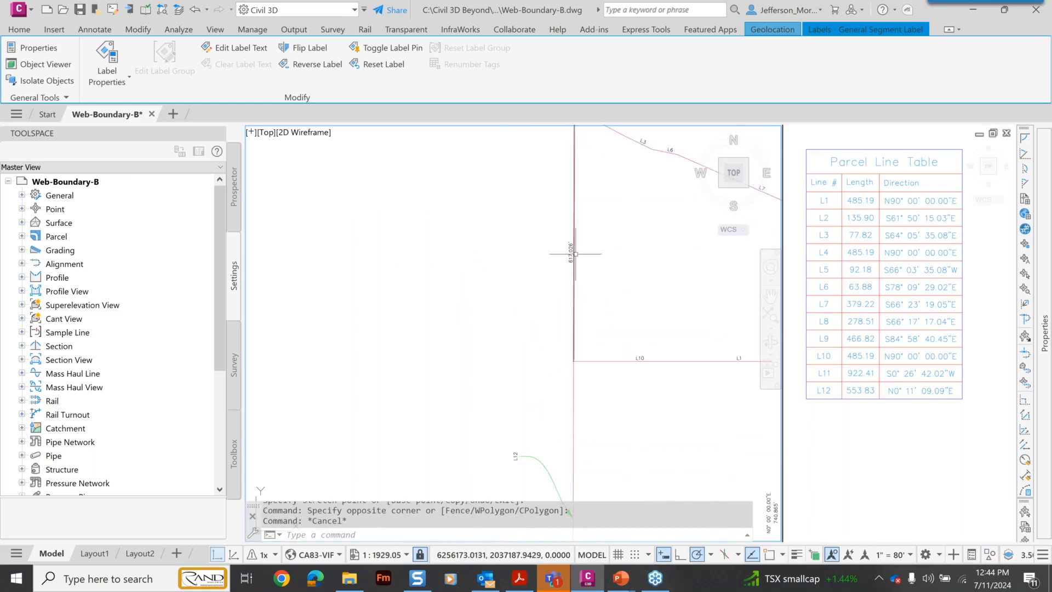
left_click(569, 252)
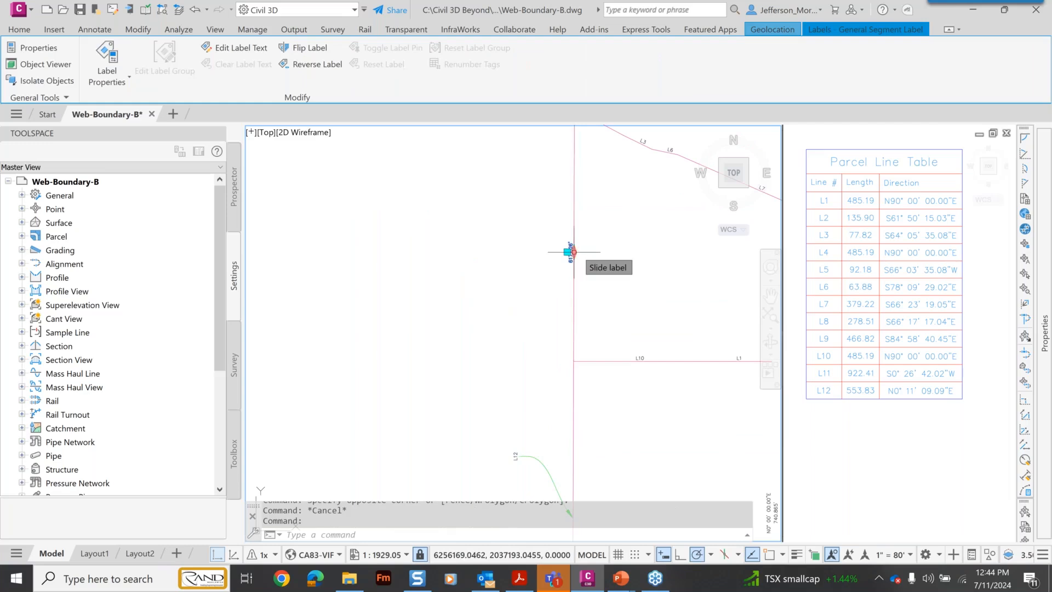
left_click(569, 252)
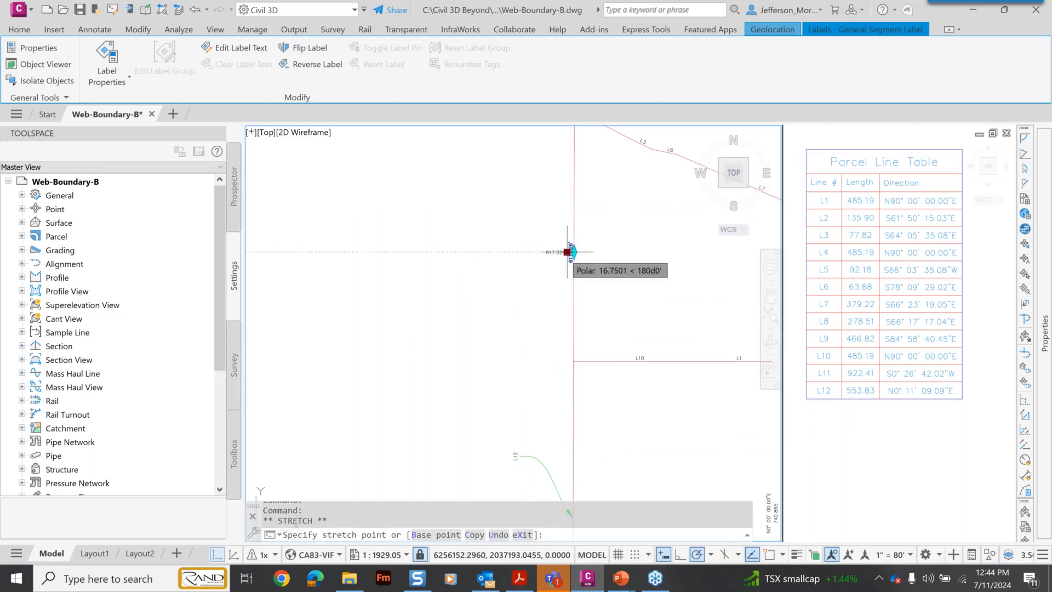
key("Escape")
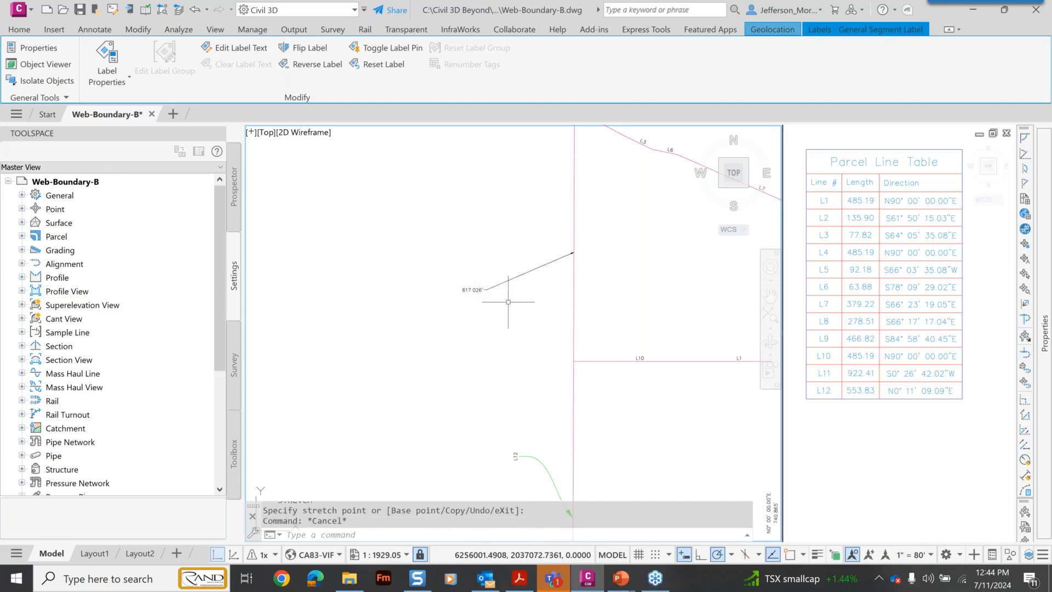
- Add two vertices to the distance label's leader and bend it downward at both of them
scroll(493, 297, "up", 3)
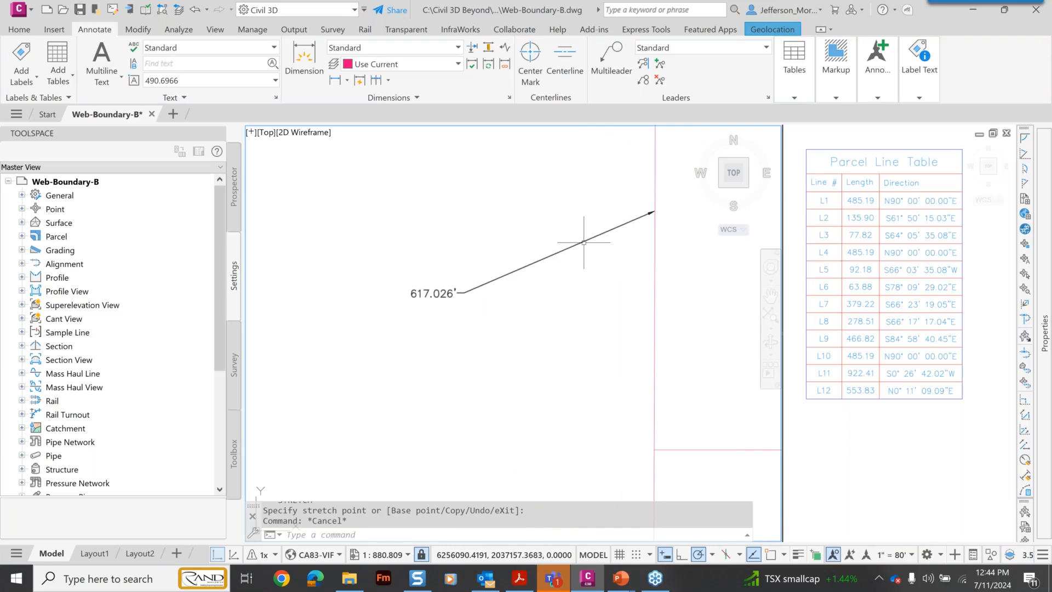
left_click(556, 252)
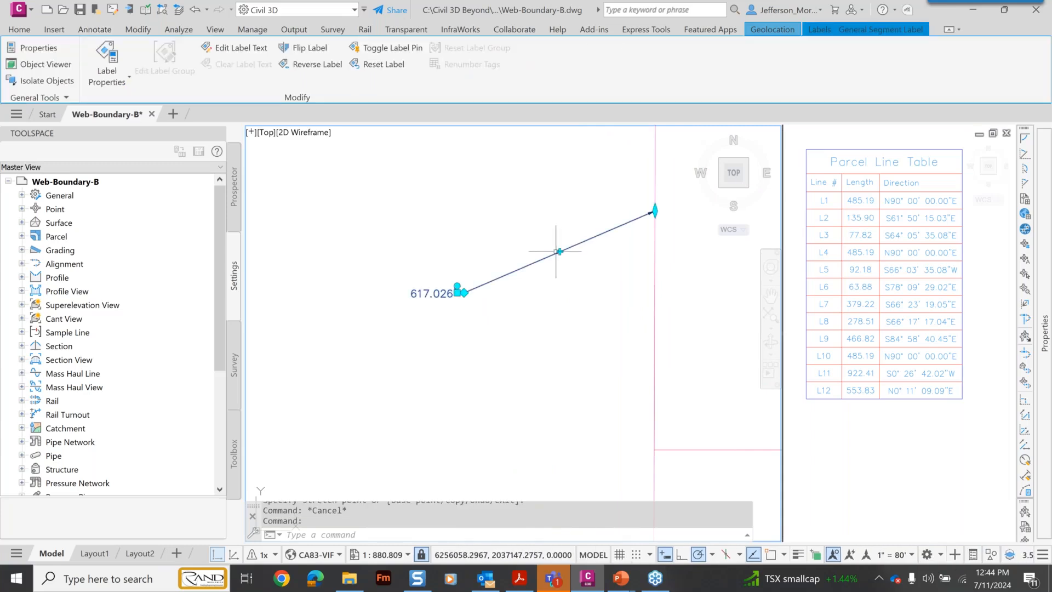
left_click(559, 251)
left_click(574, 267)
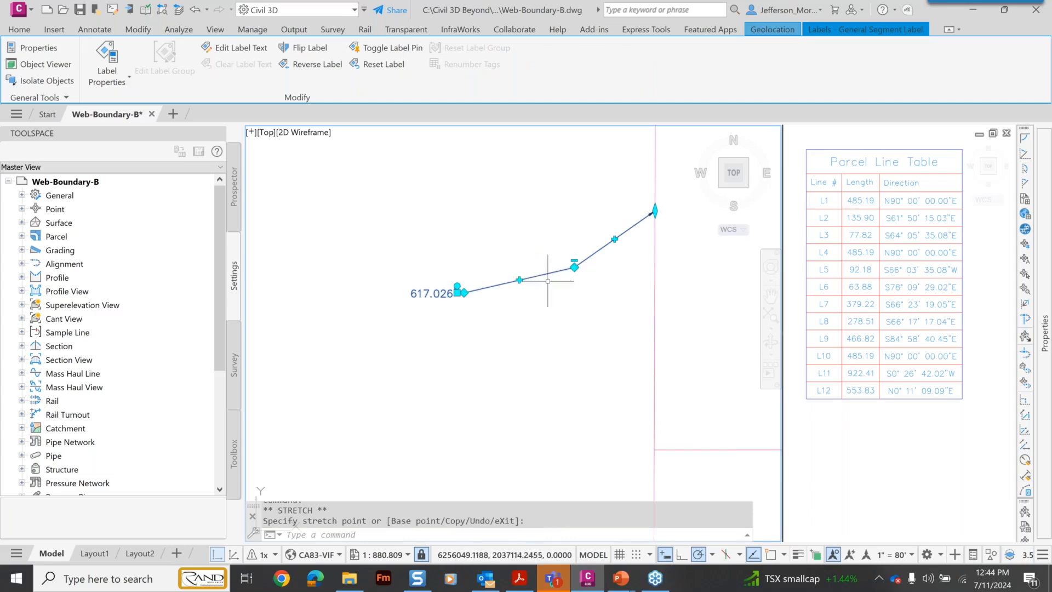
left_click(520, 280)
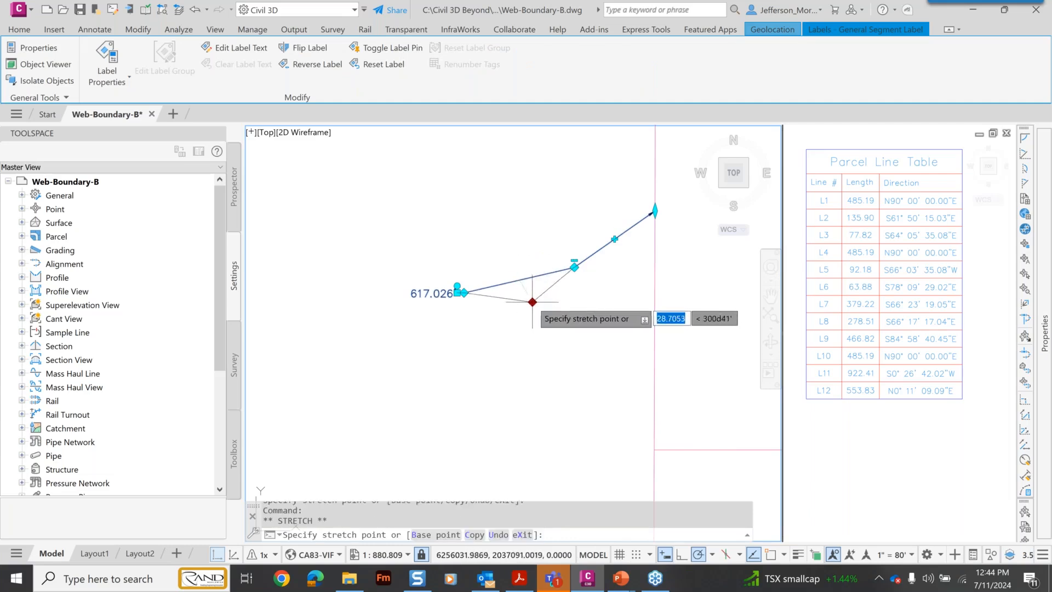
left_click(531, 298)
scroll(550, 376, "down", 2)
middle_click_drag(596, 426, 583, 233)
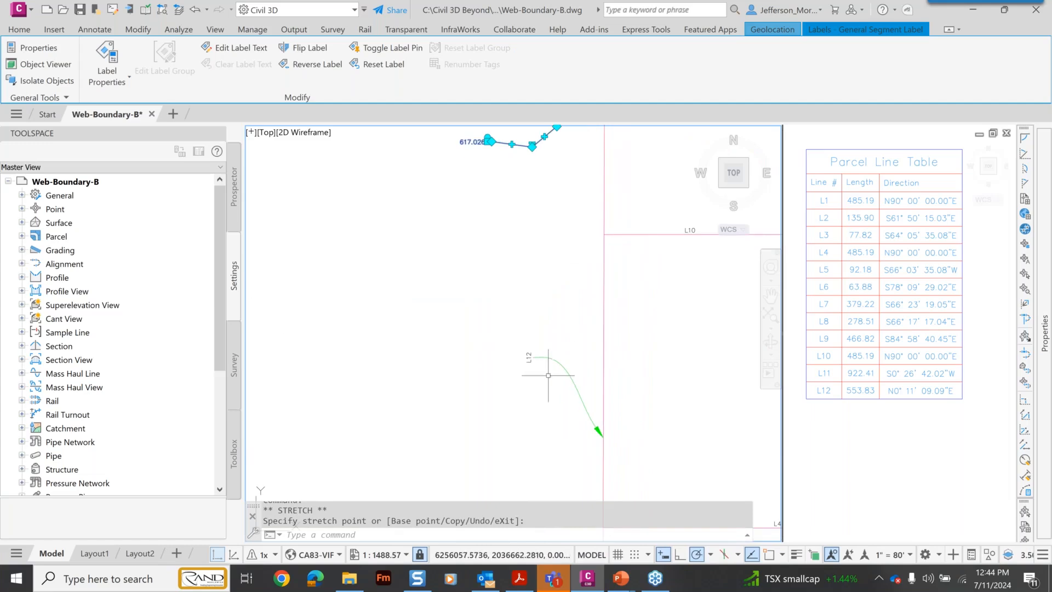
- Add a vertex to the curved leader of the pulled-off L12 tag label and bend the leader southwest at that vertex
left_click(579, 390)
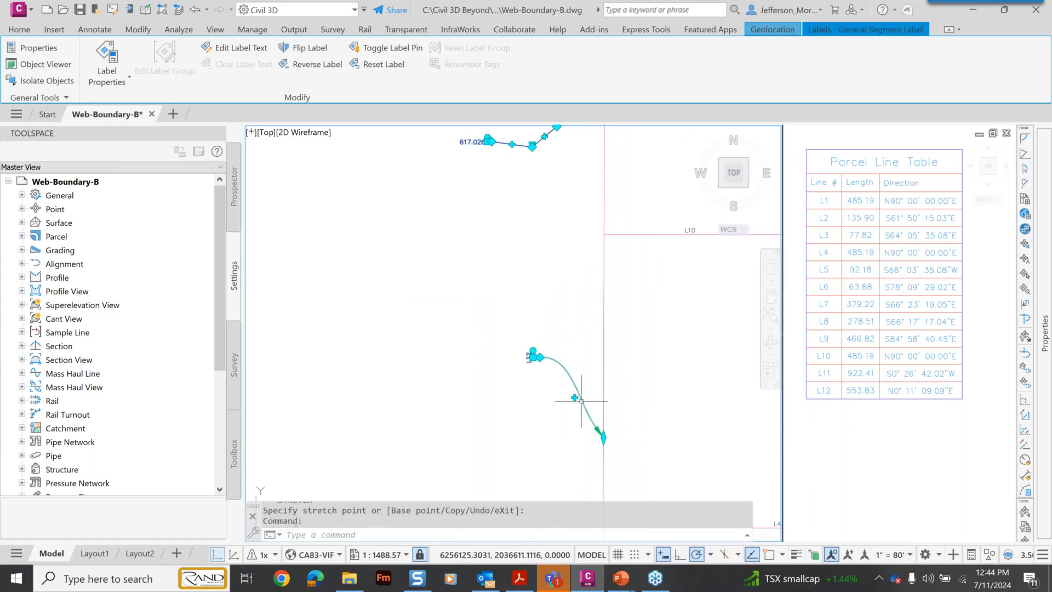
left_click(575, 397)
left_click(565, 414)
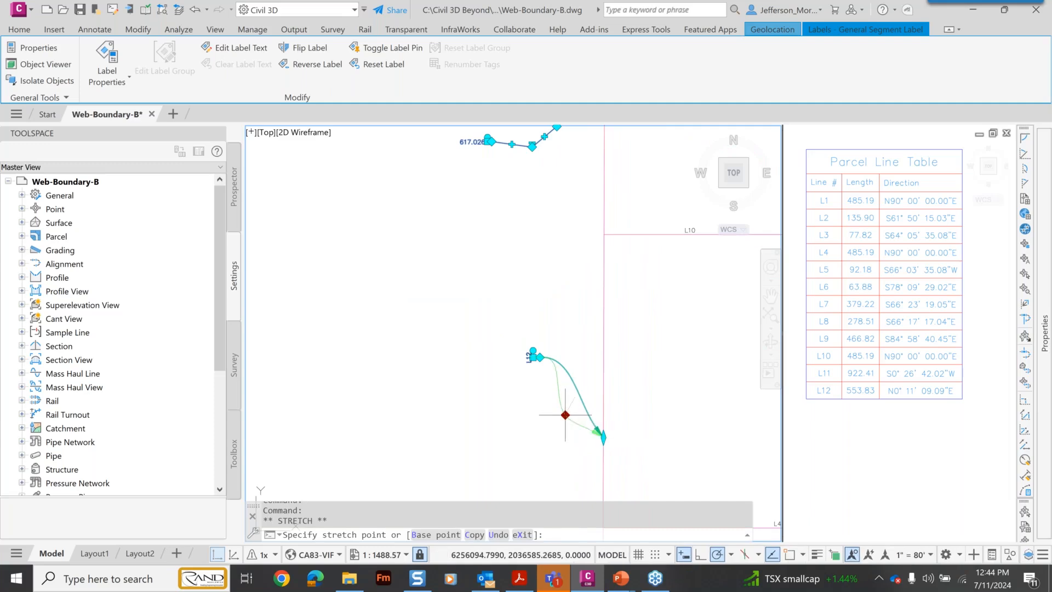
- Reset the L12 tag label, removing its added leader vertex and returning the tag to its original place on the west boundary line
scroll(512, 372, "up", 4)
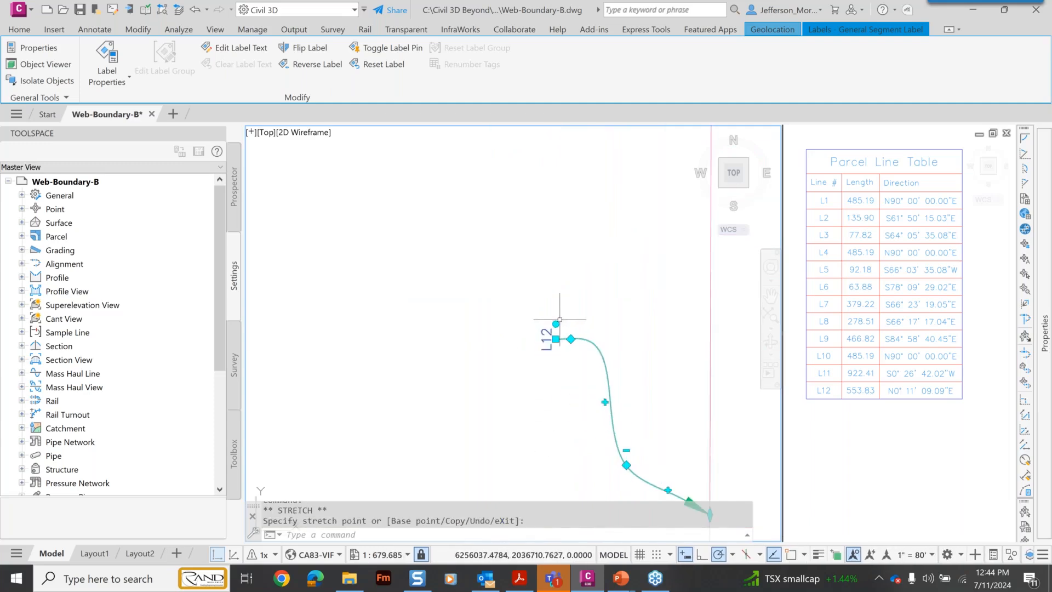
left_click(555, 323)
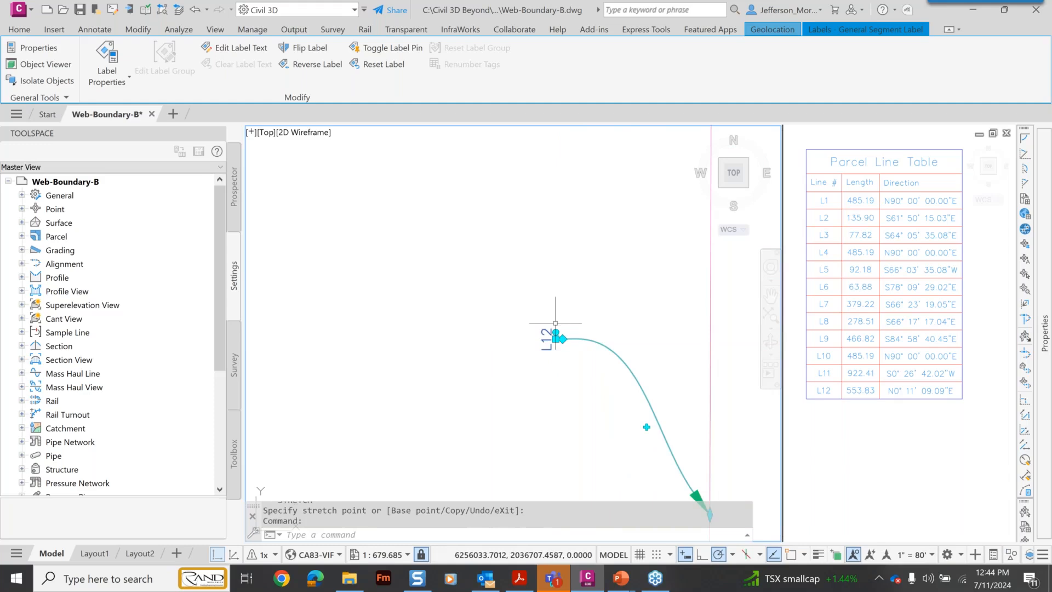
left_click(556, 333)
scroll(557, 336, "down", 3)
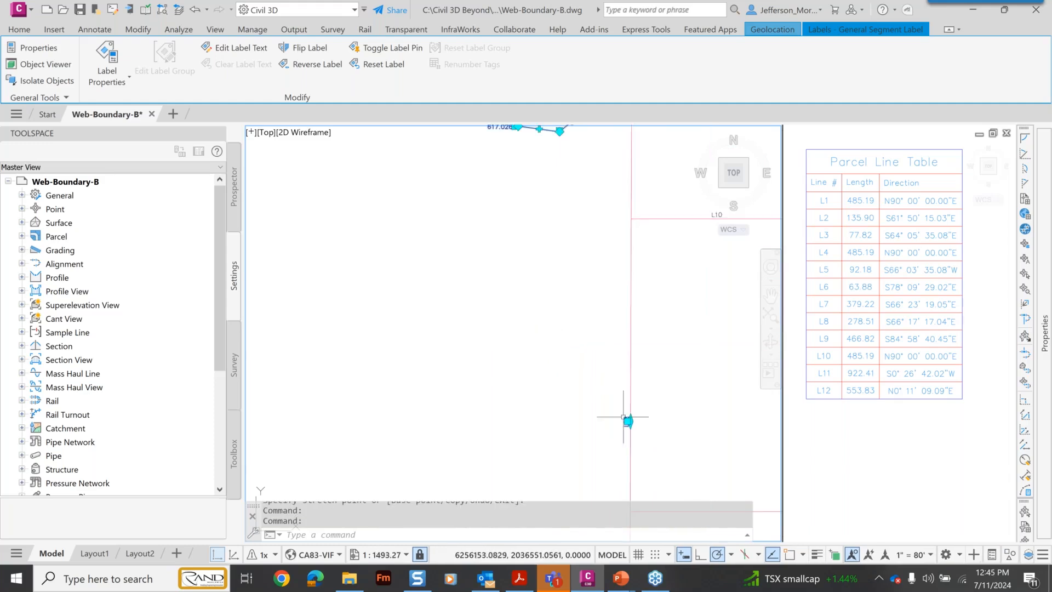
scroll(639, 427, "up", 5)
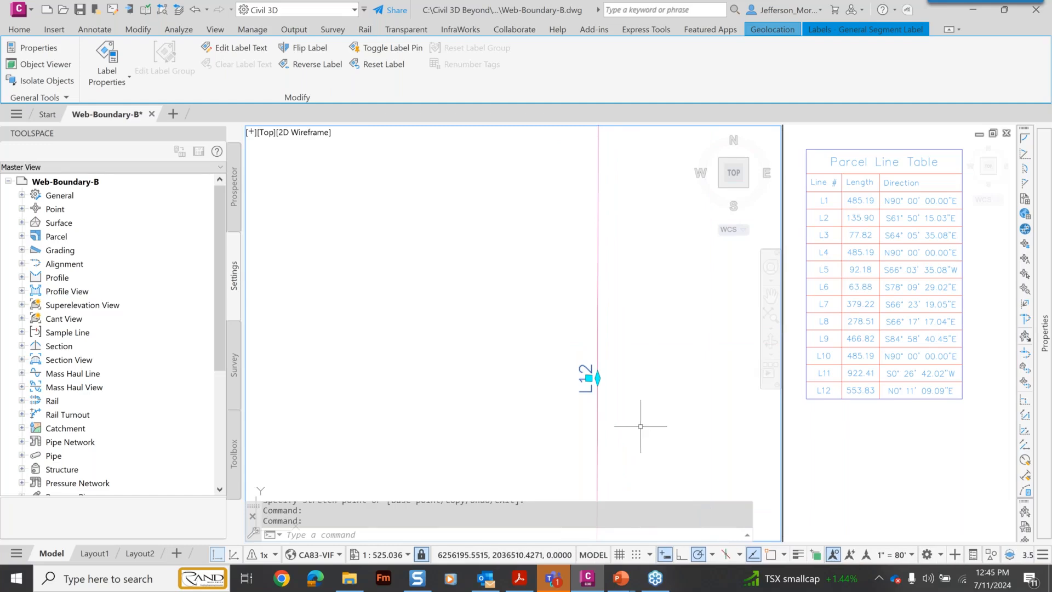
scroll(636, 417, "down", 5)
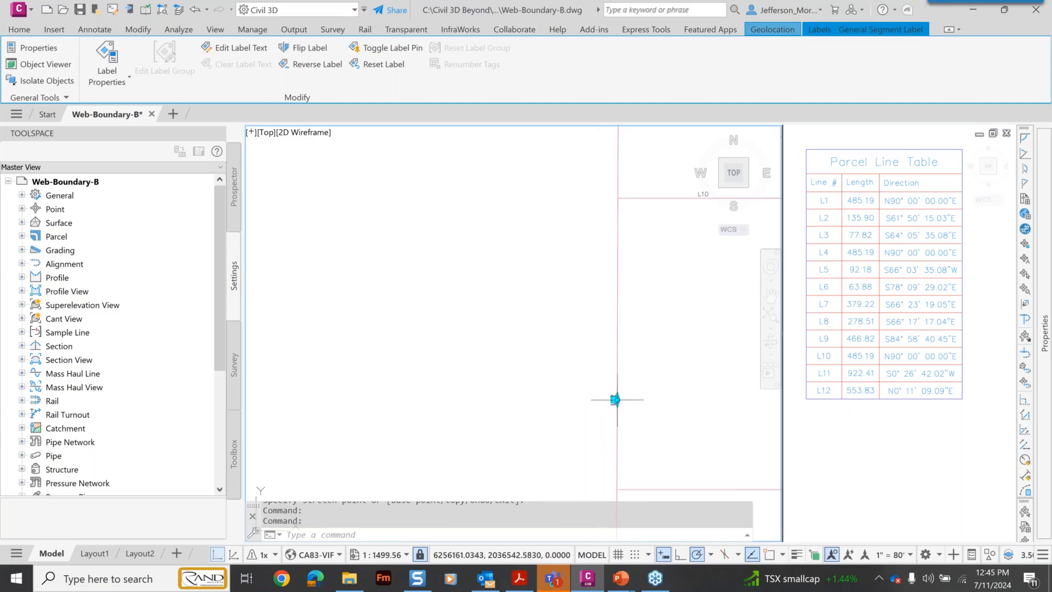
scroll(617, 400, "down", 2)
middle_click_drag(669, 394, 584, 432)
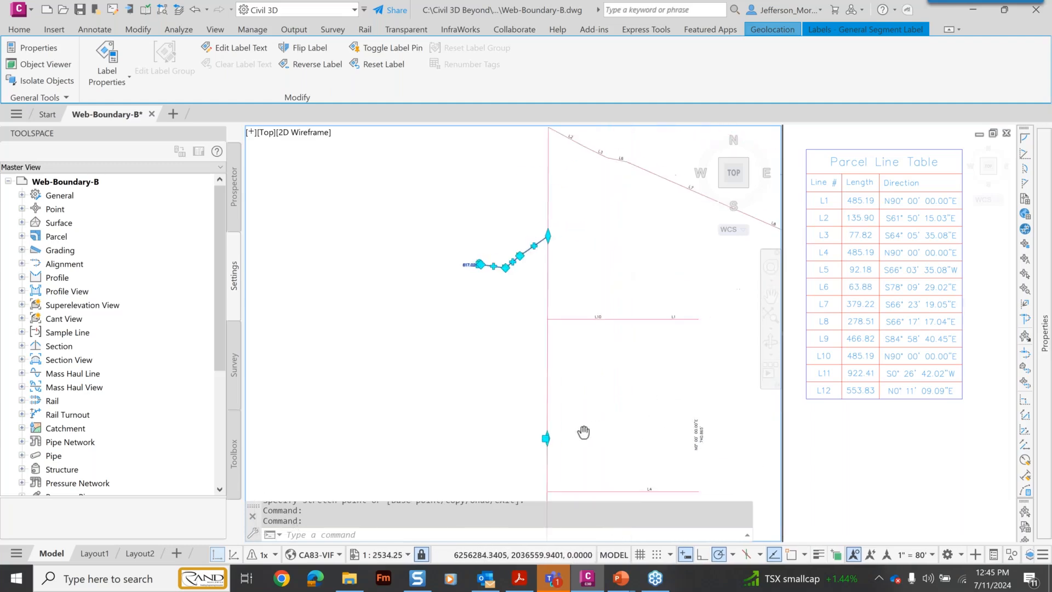
scroll(486, 253, "up", 5)
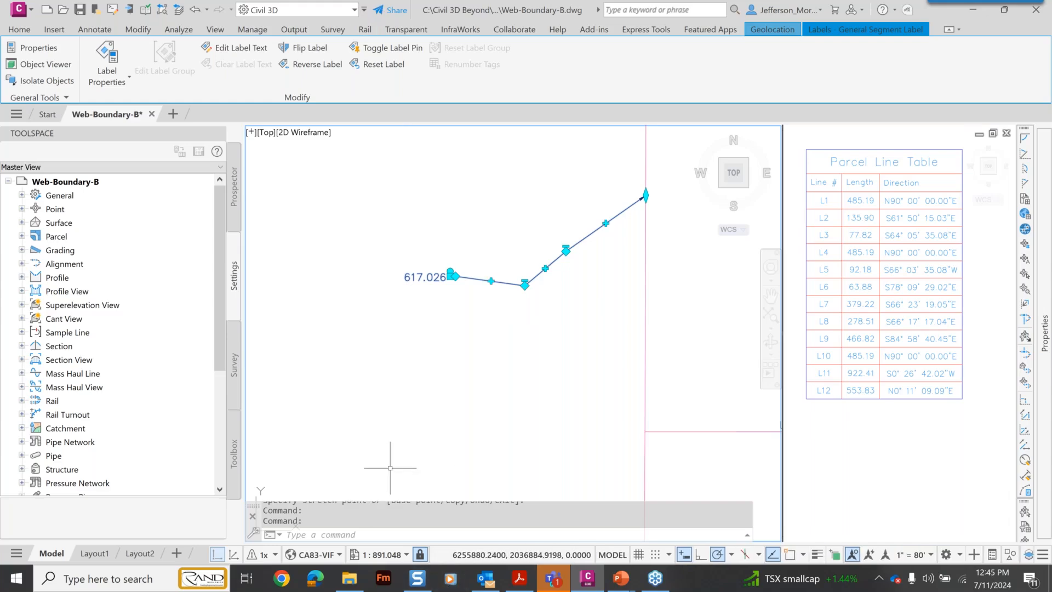
key("alt+Tab")
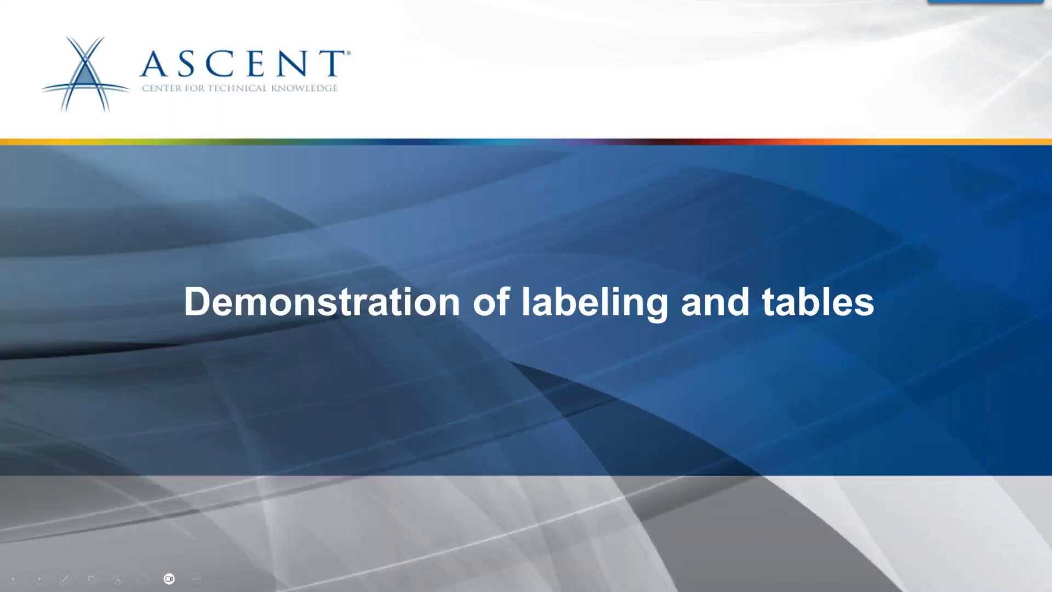
key("Right")
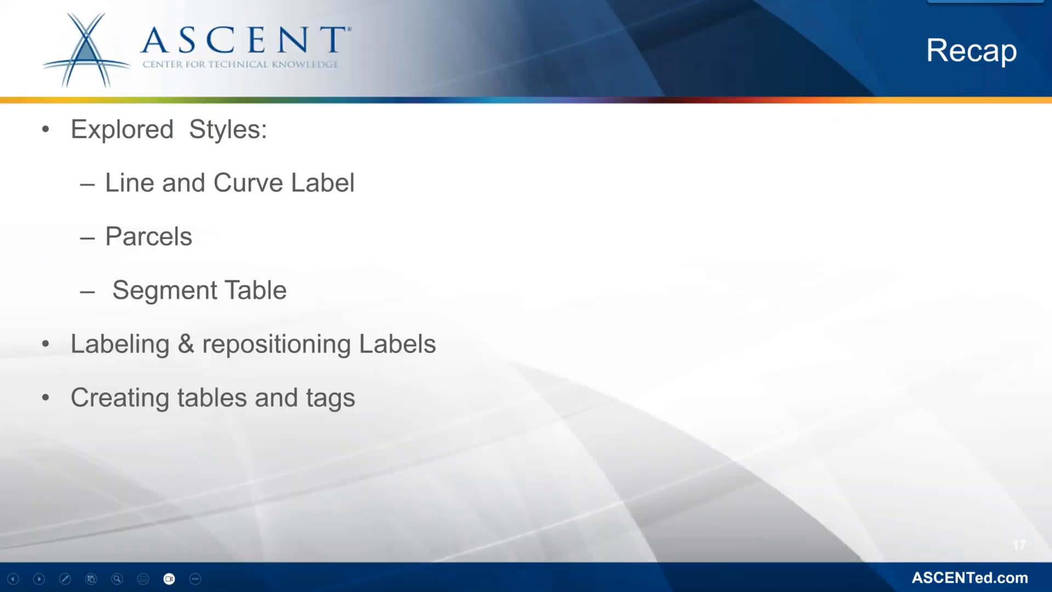